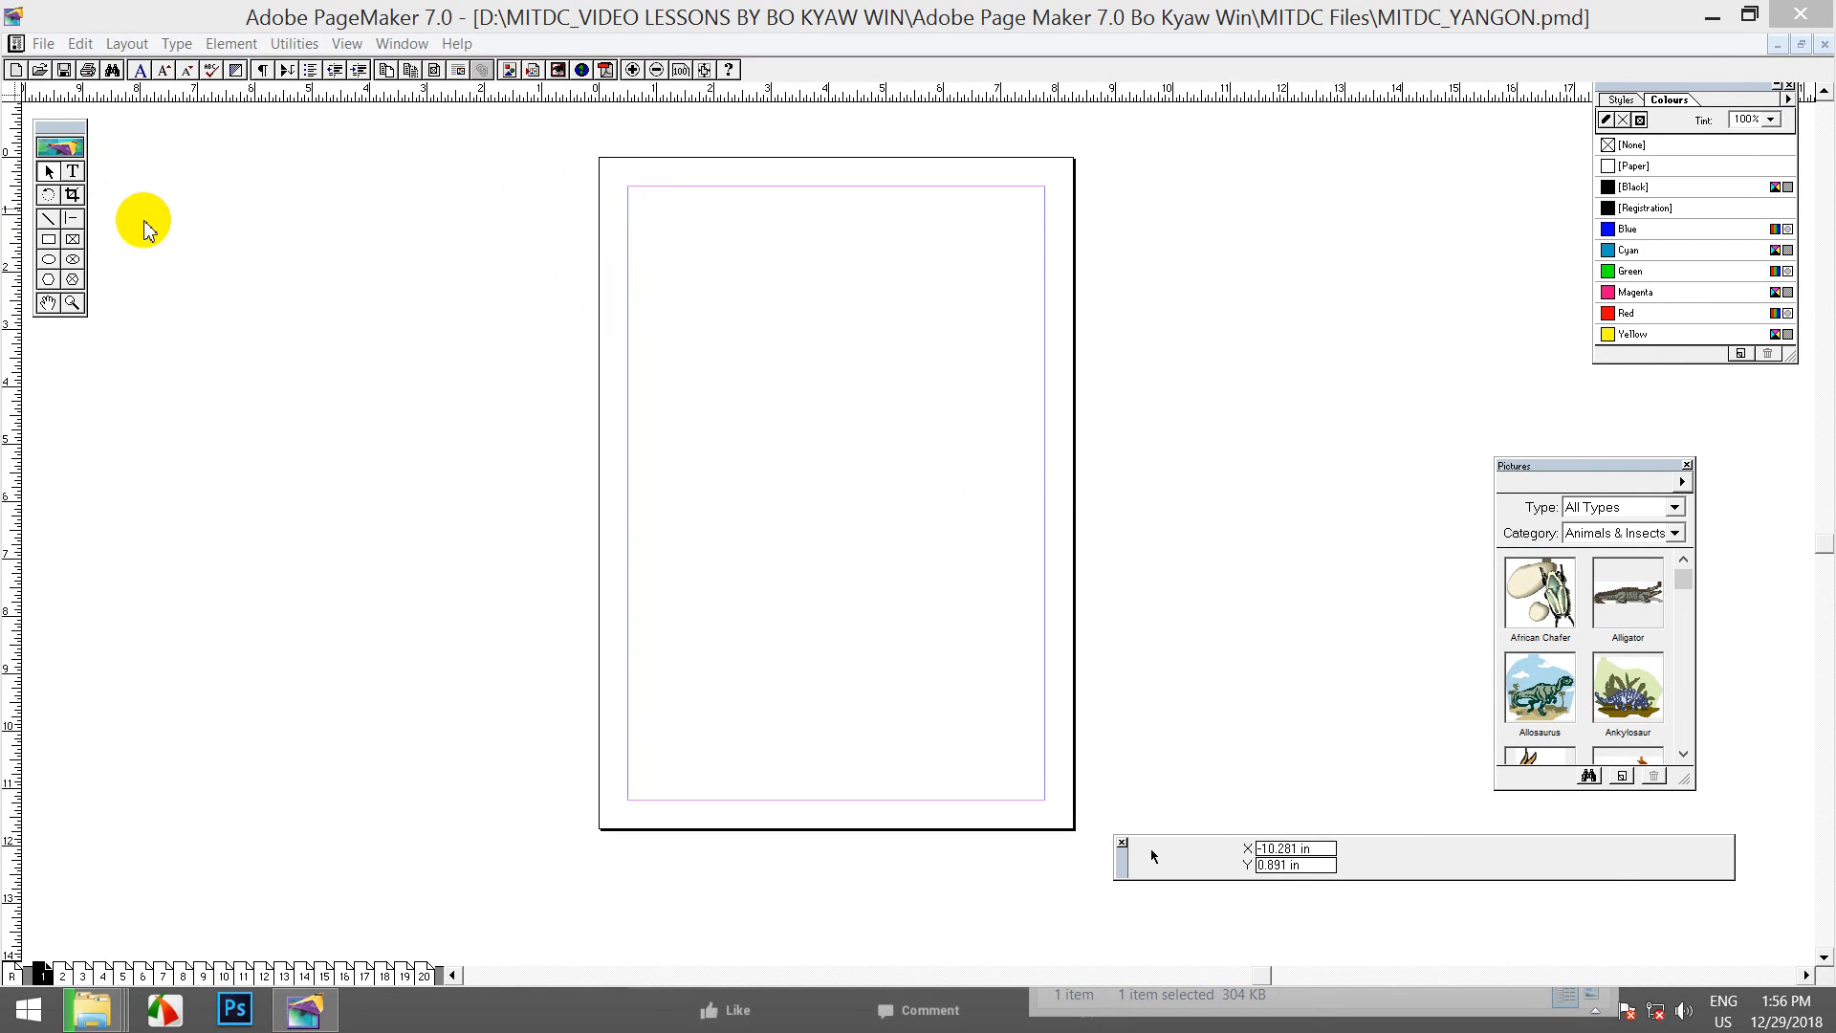
# Step: Start a text block at the page's upper-left margin using the Win Researcher font at 24 points
pyautogui.click(74, 174)
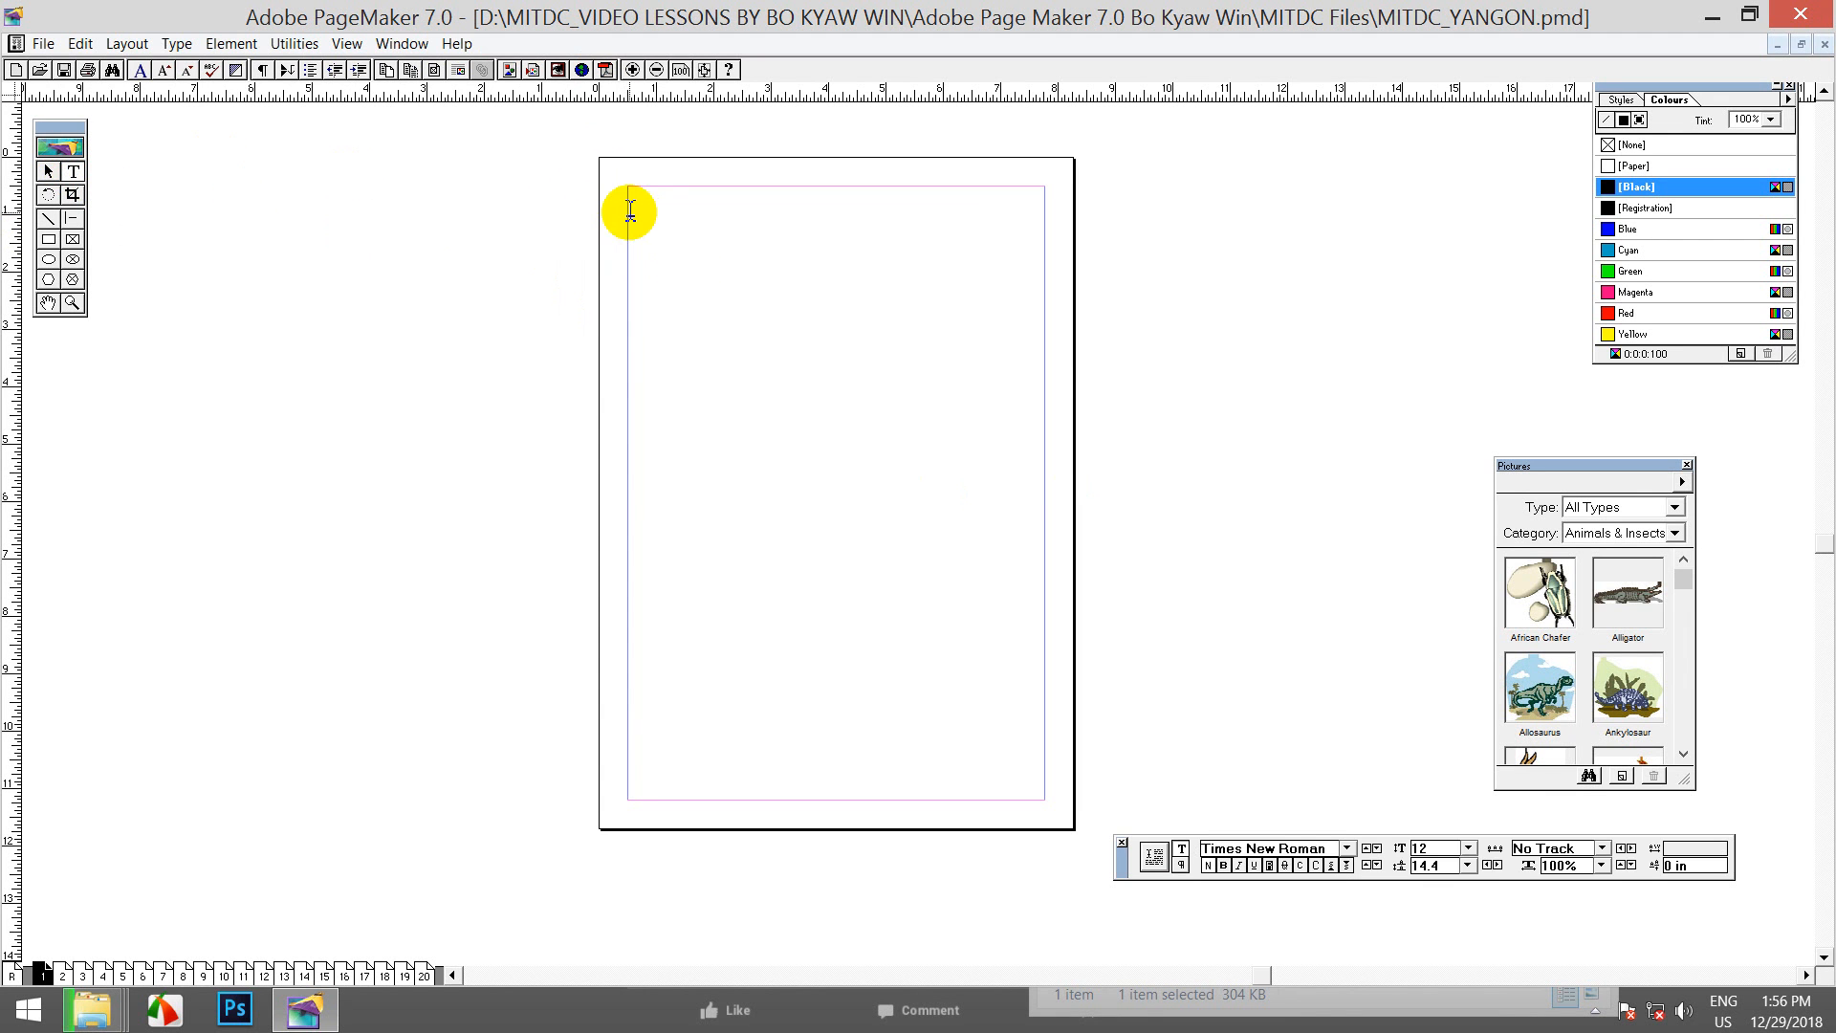
pyautogui.moveTo(627, 194); pyautogui.dragTo(914, 358)
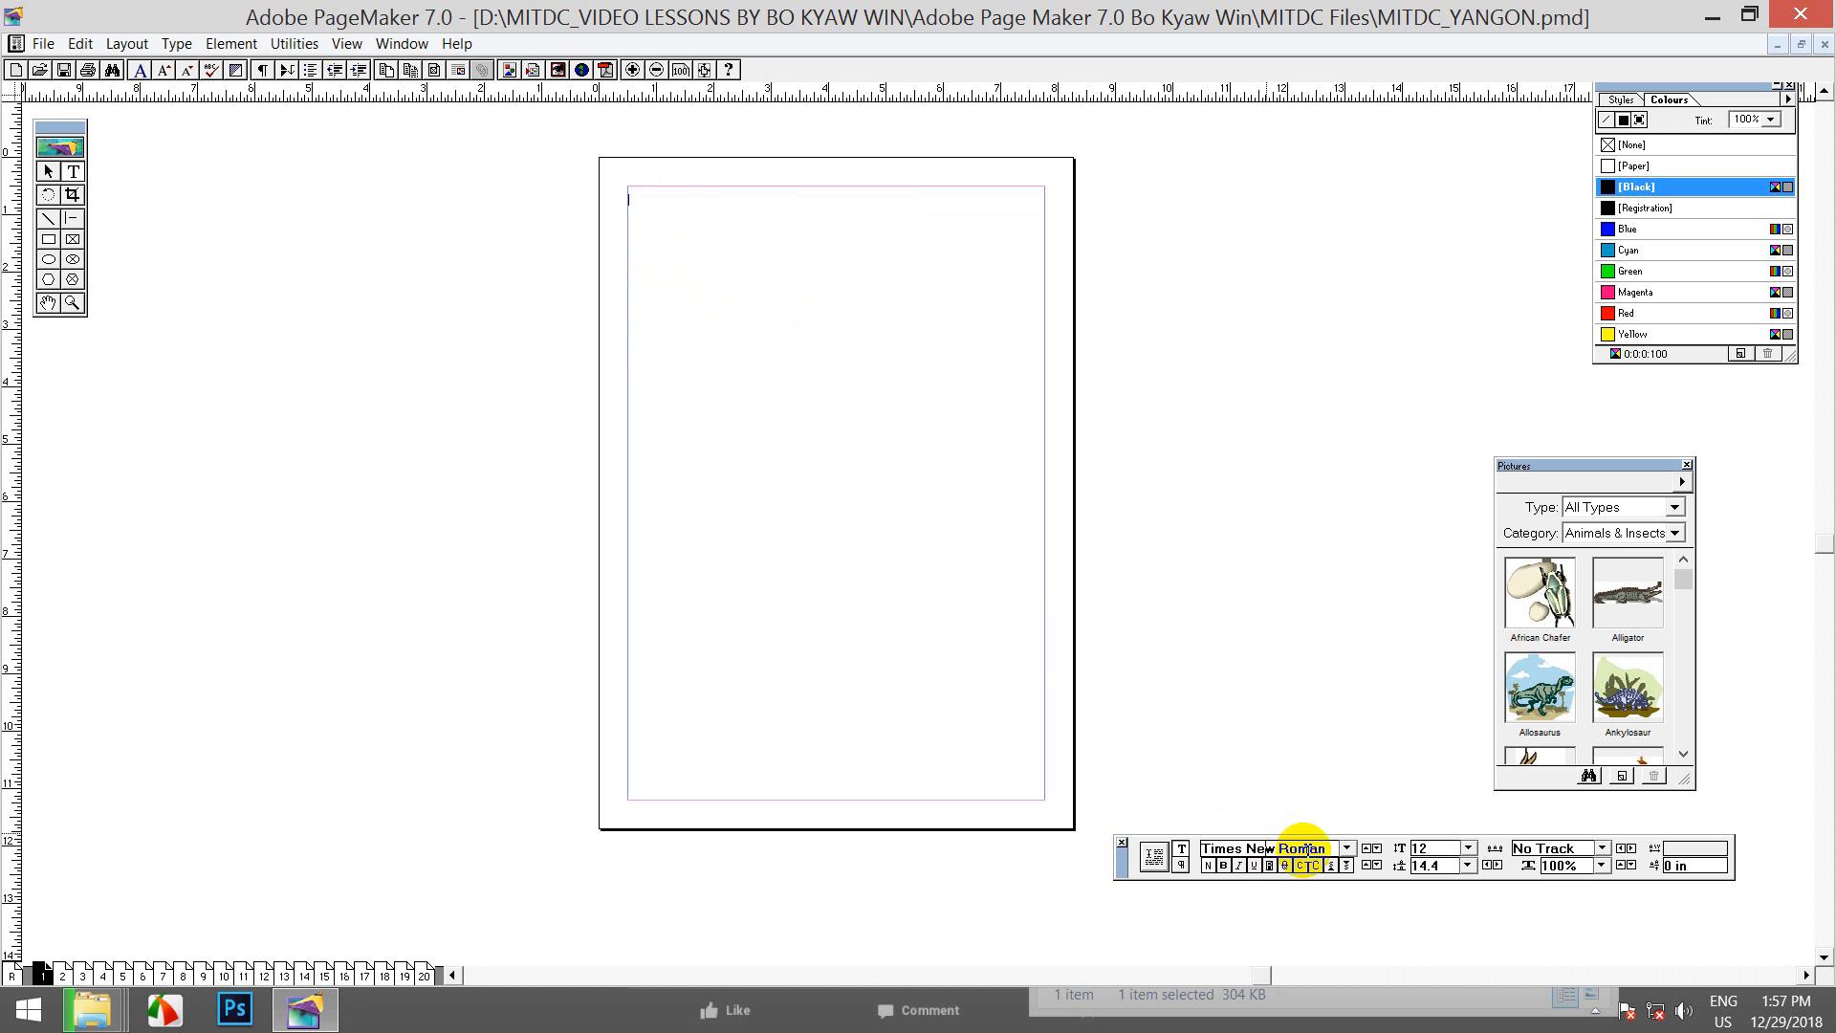
pyautogui.click(1346, 848)
pyautogui.moveTo(1346, 913)
pyautogui.mouseDown()
pyautogui.moveTo(1350, 940)
pyautogui.moveTo(1344, 922)
pyautogui.mouseUp()
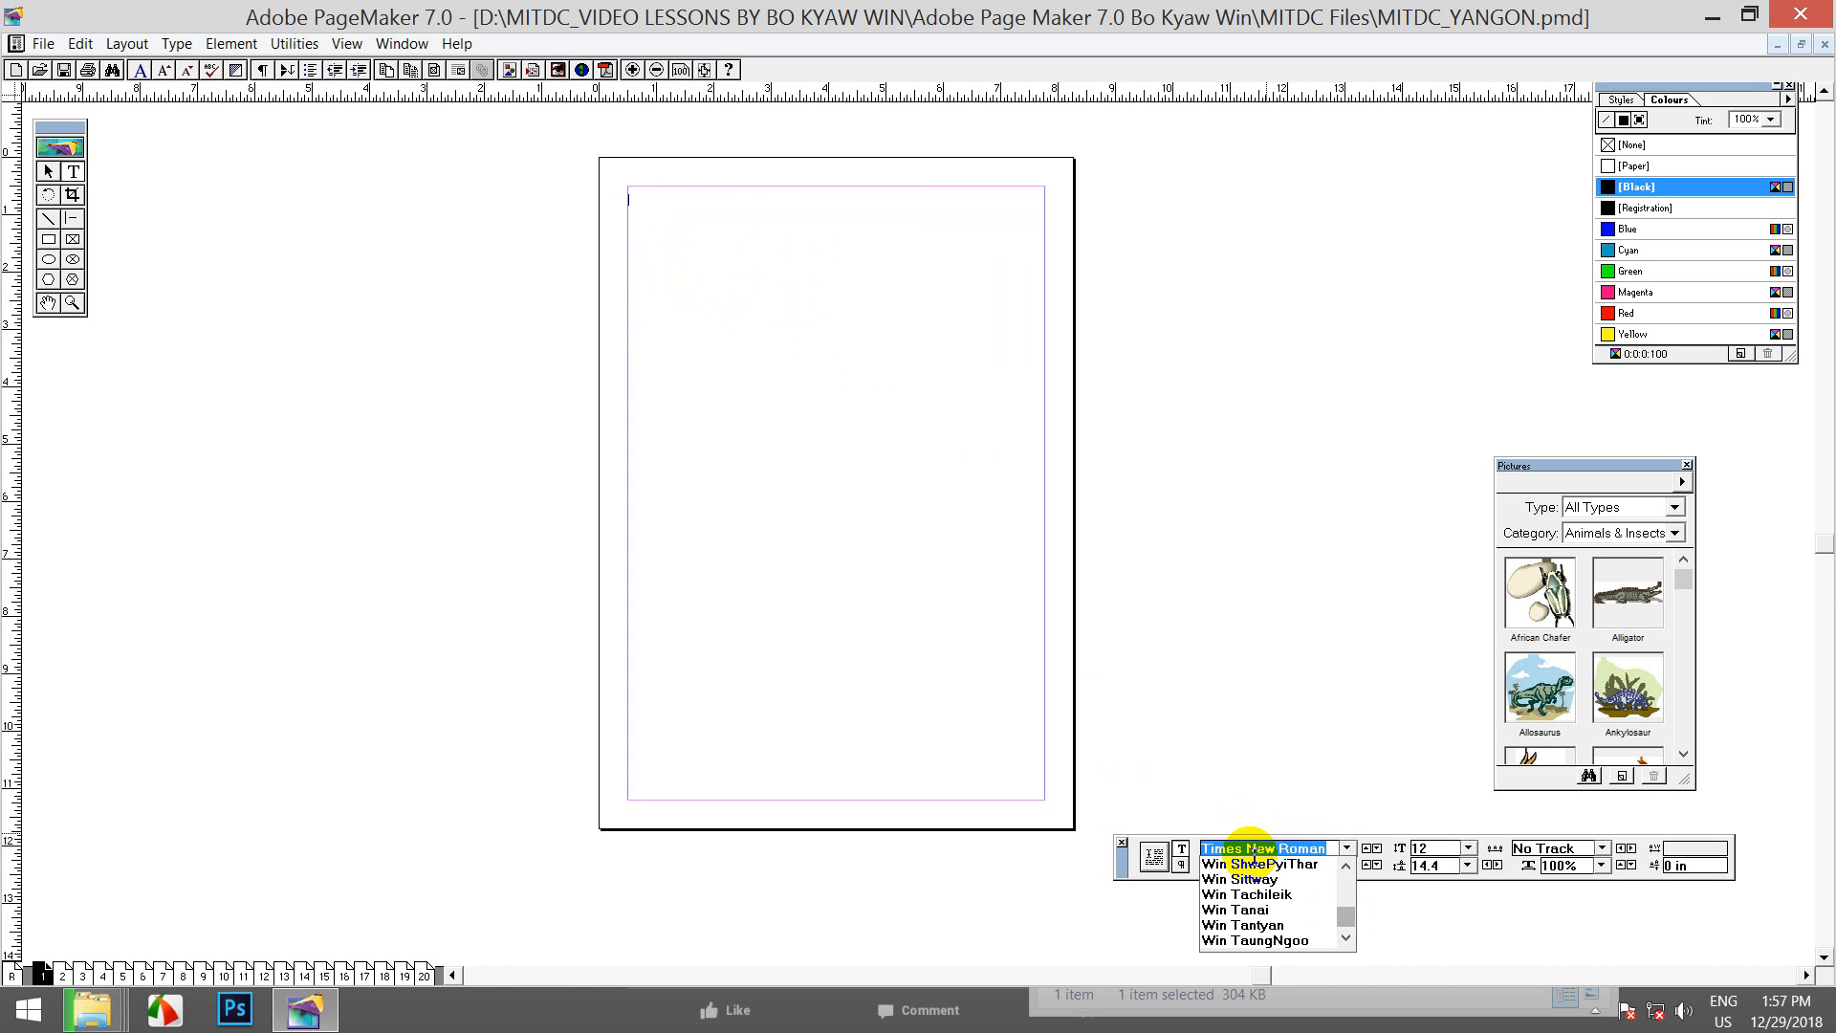
pyautogui.click(1257, 848)
pyautogui.moveTo(1321, 847); pyautogui.dragTo(1132, 793)
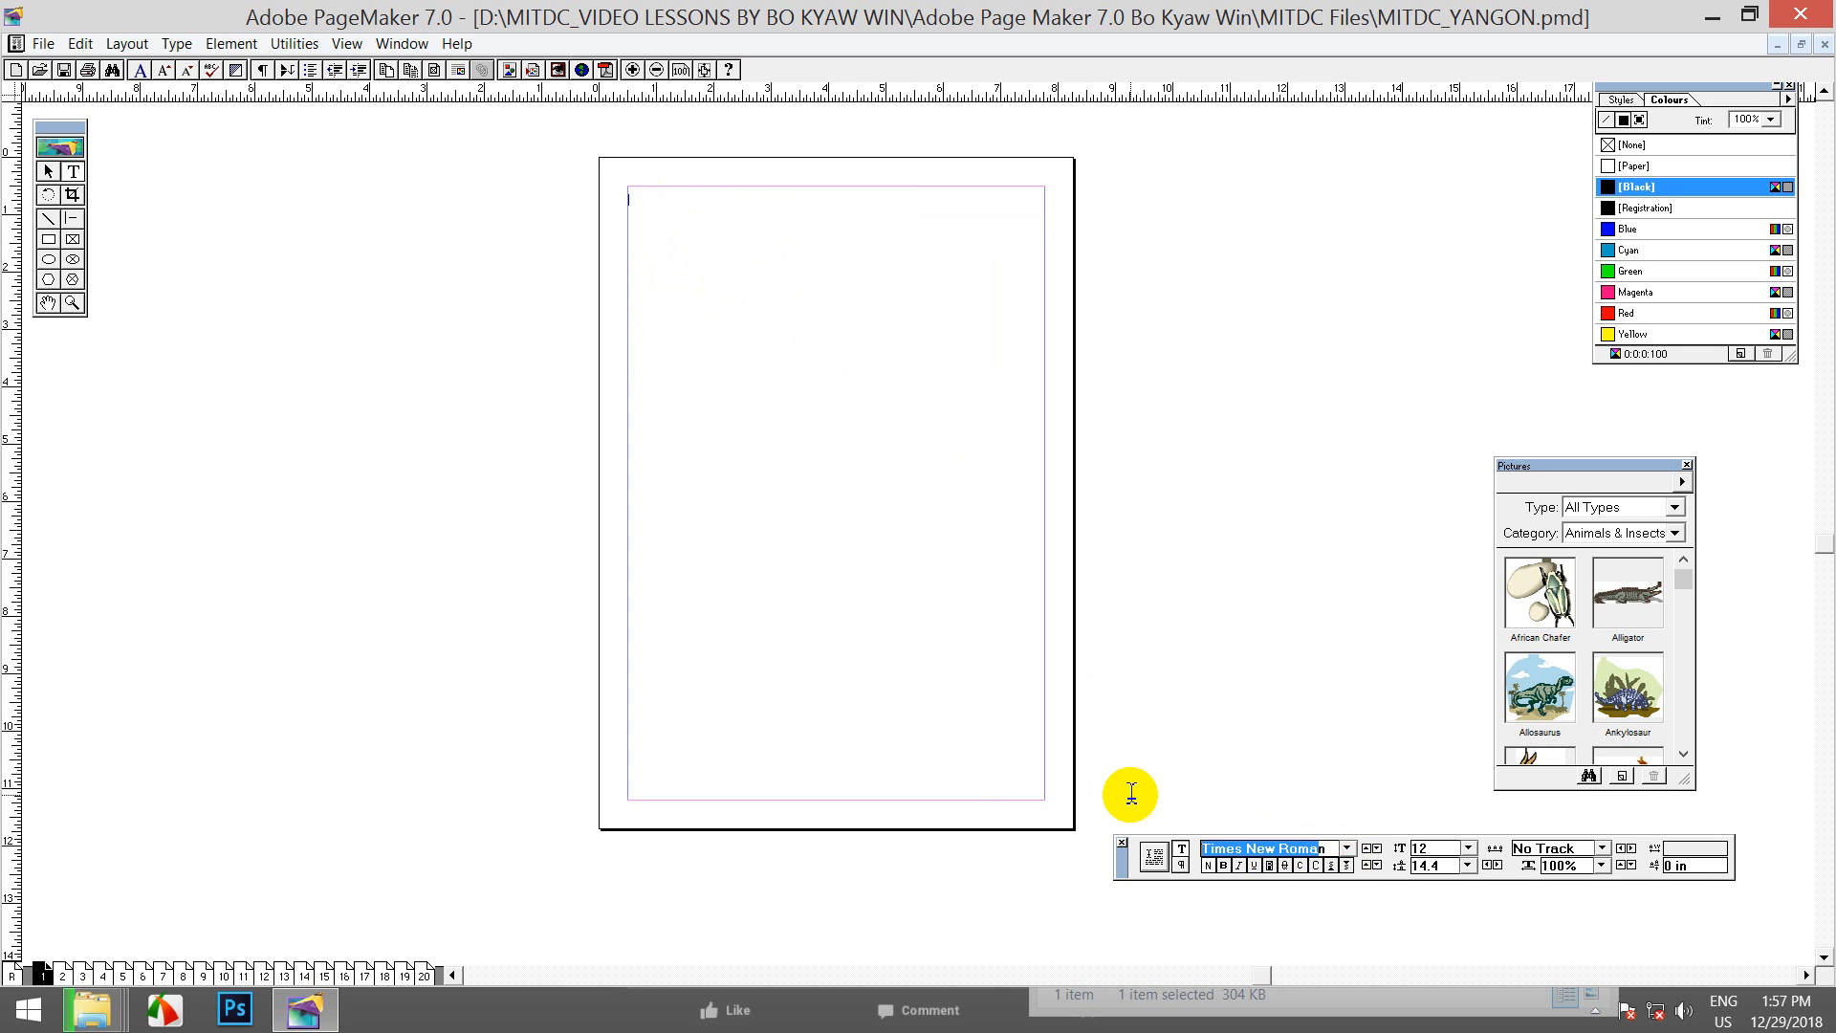
pyautogui.write('W')
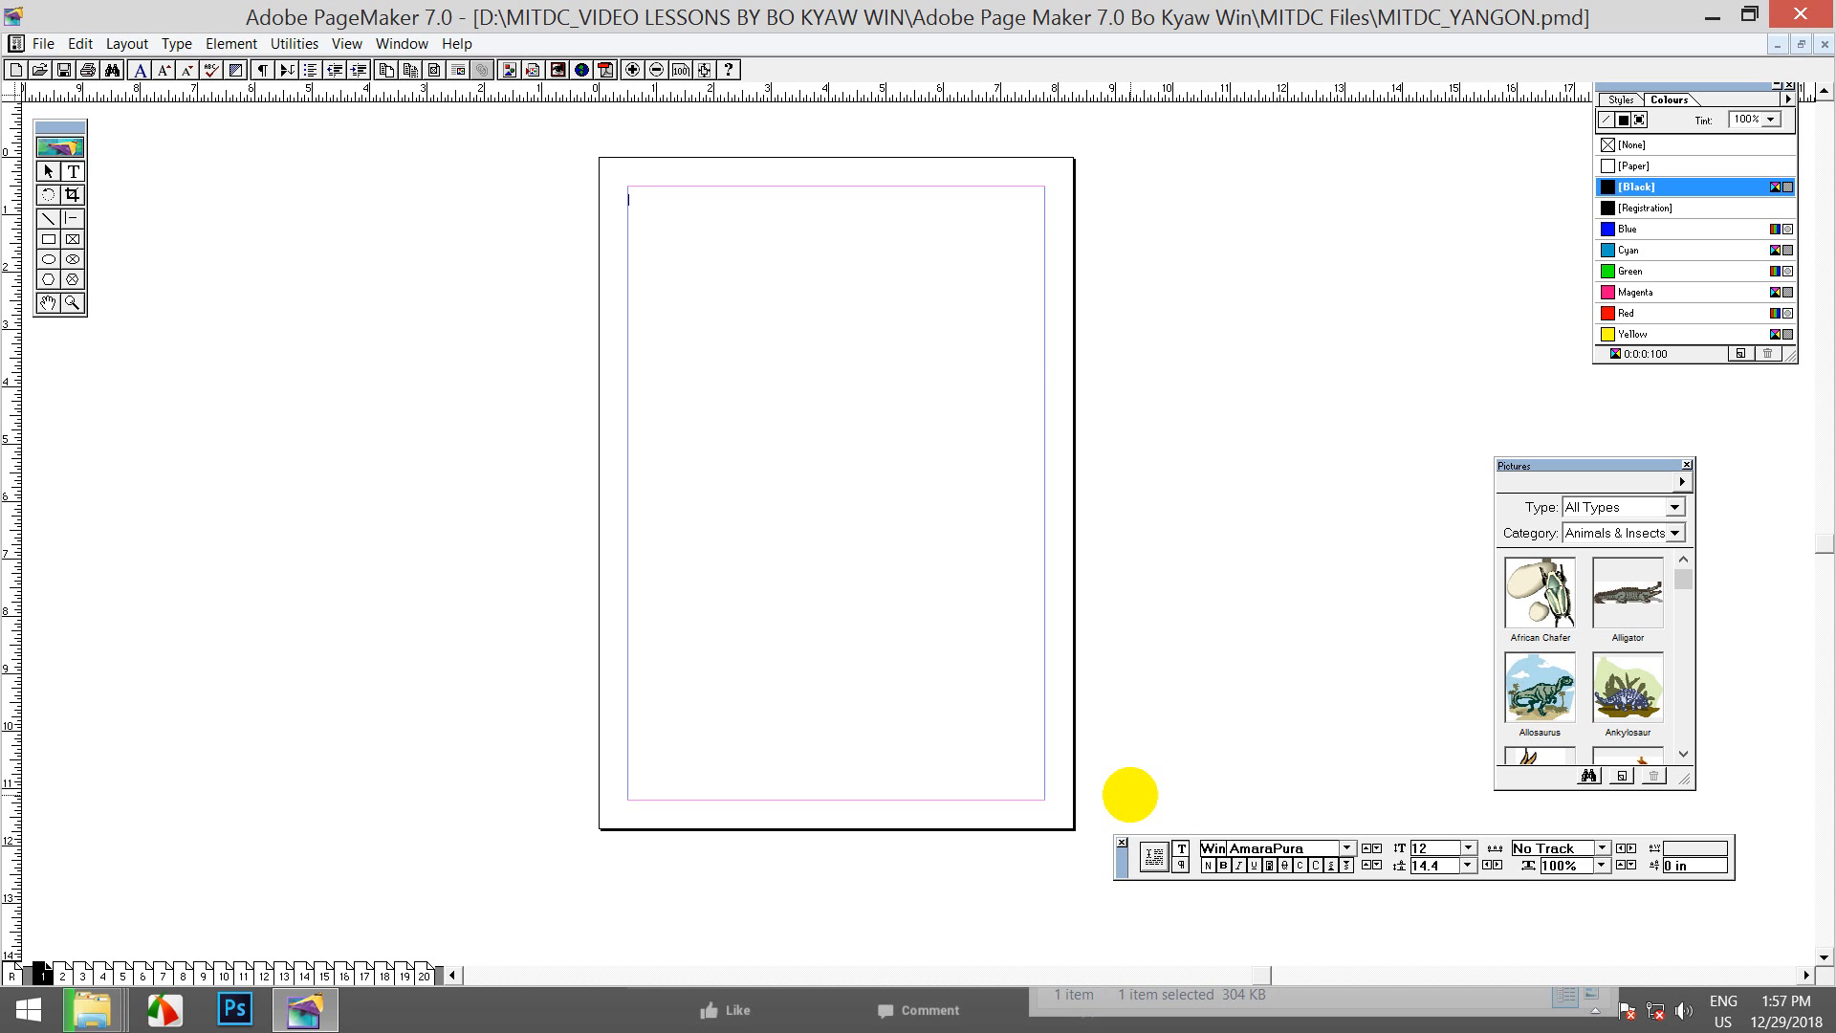
pyautogui.write('in Researche')
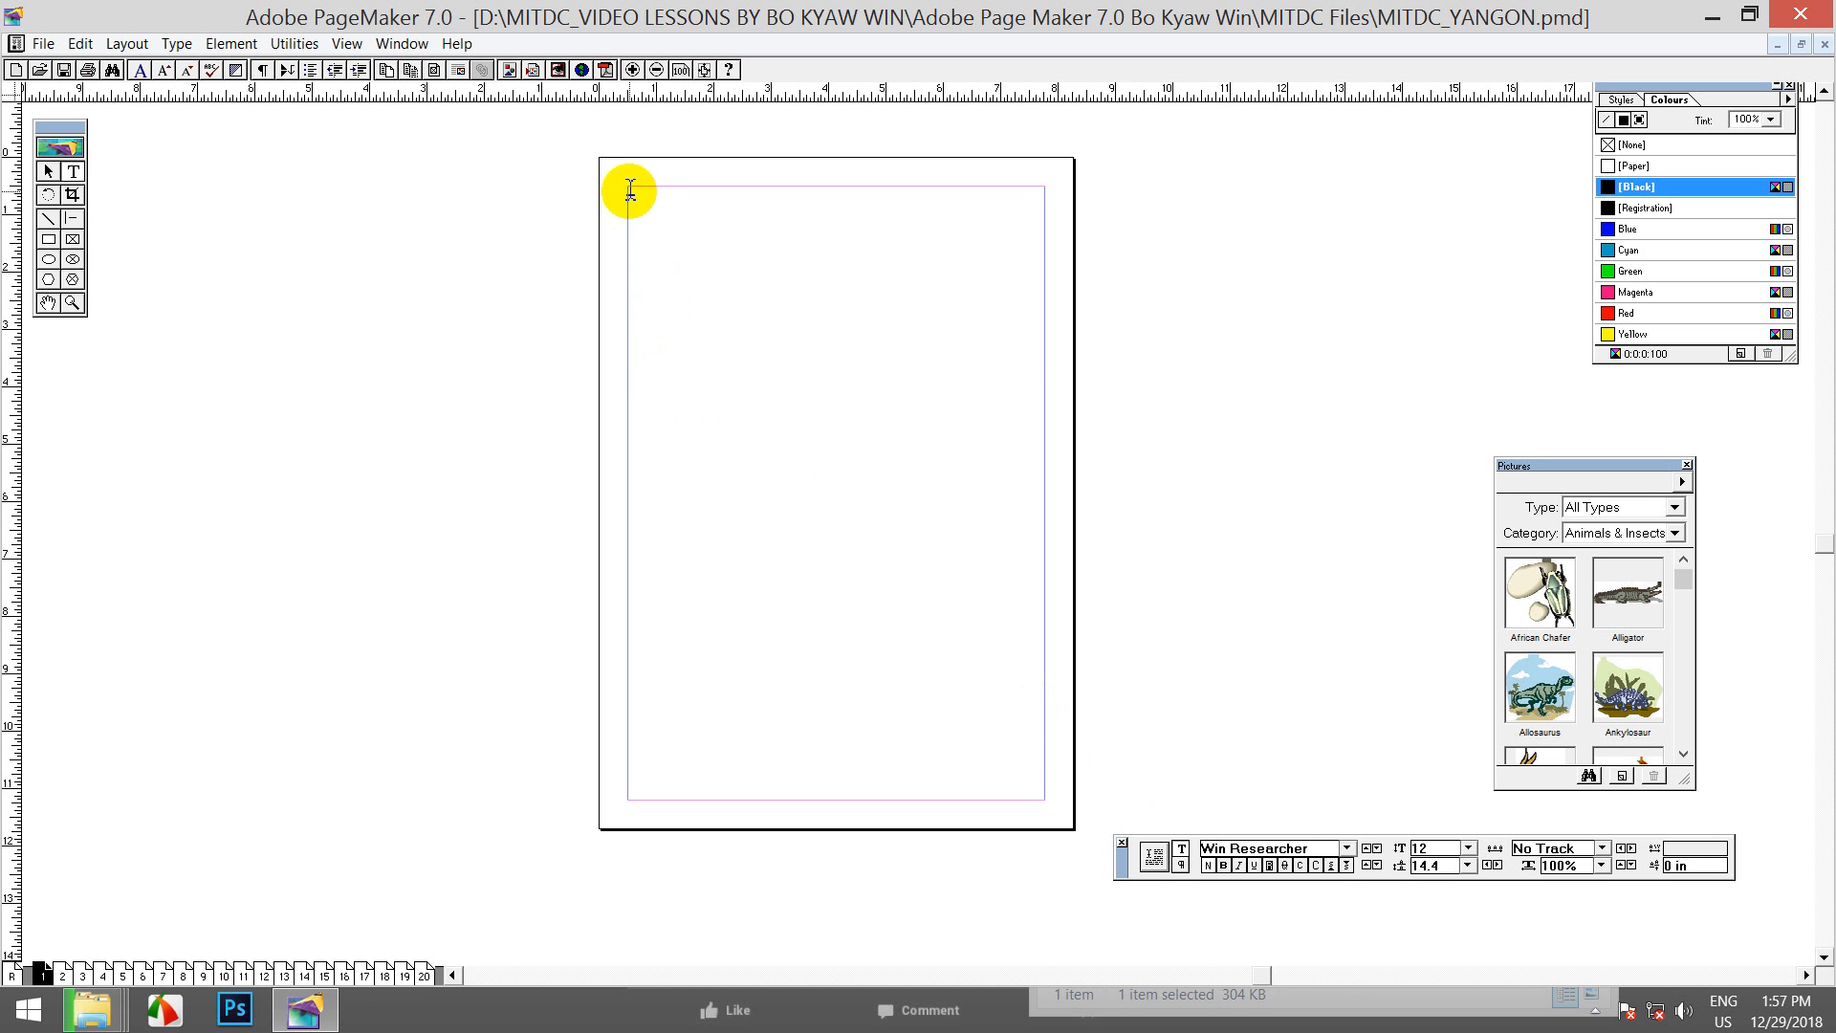
pyautogui.click(1468, 847)
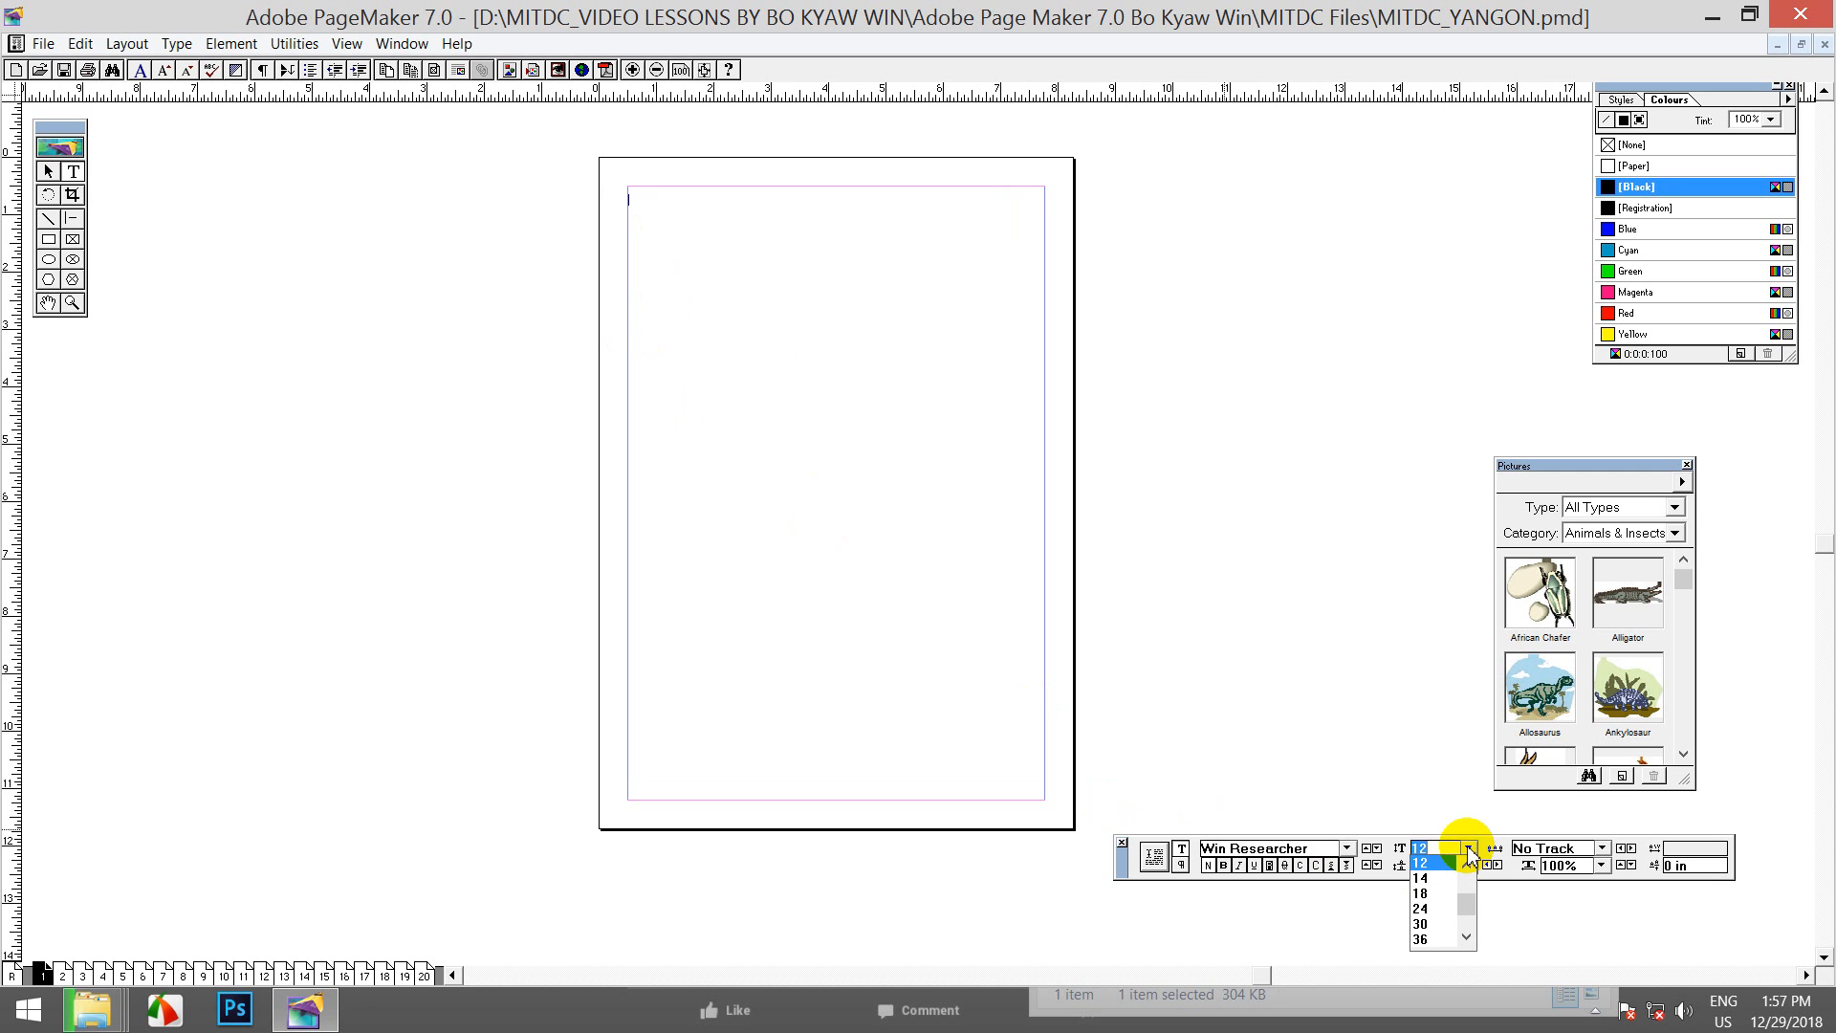
pyautogui.click(1426, 908)
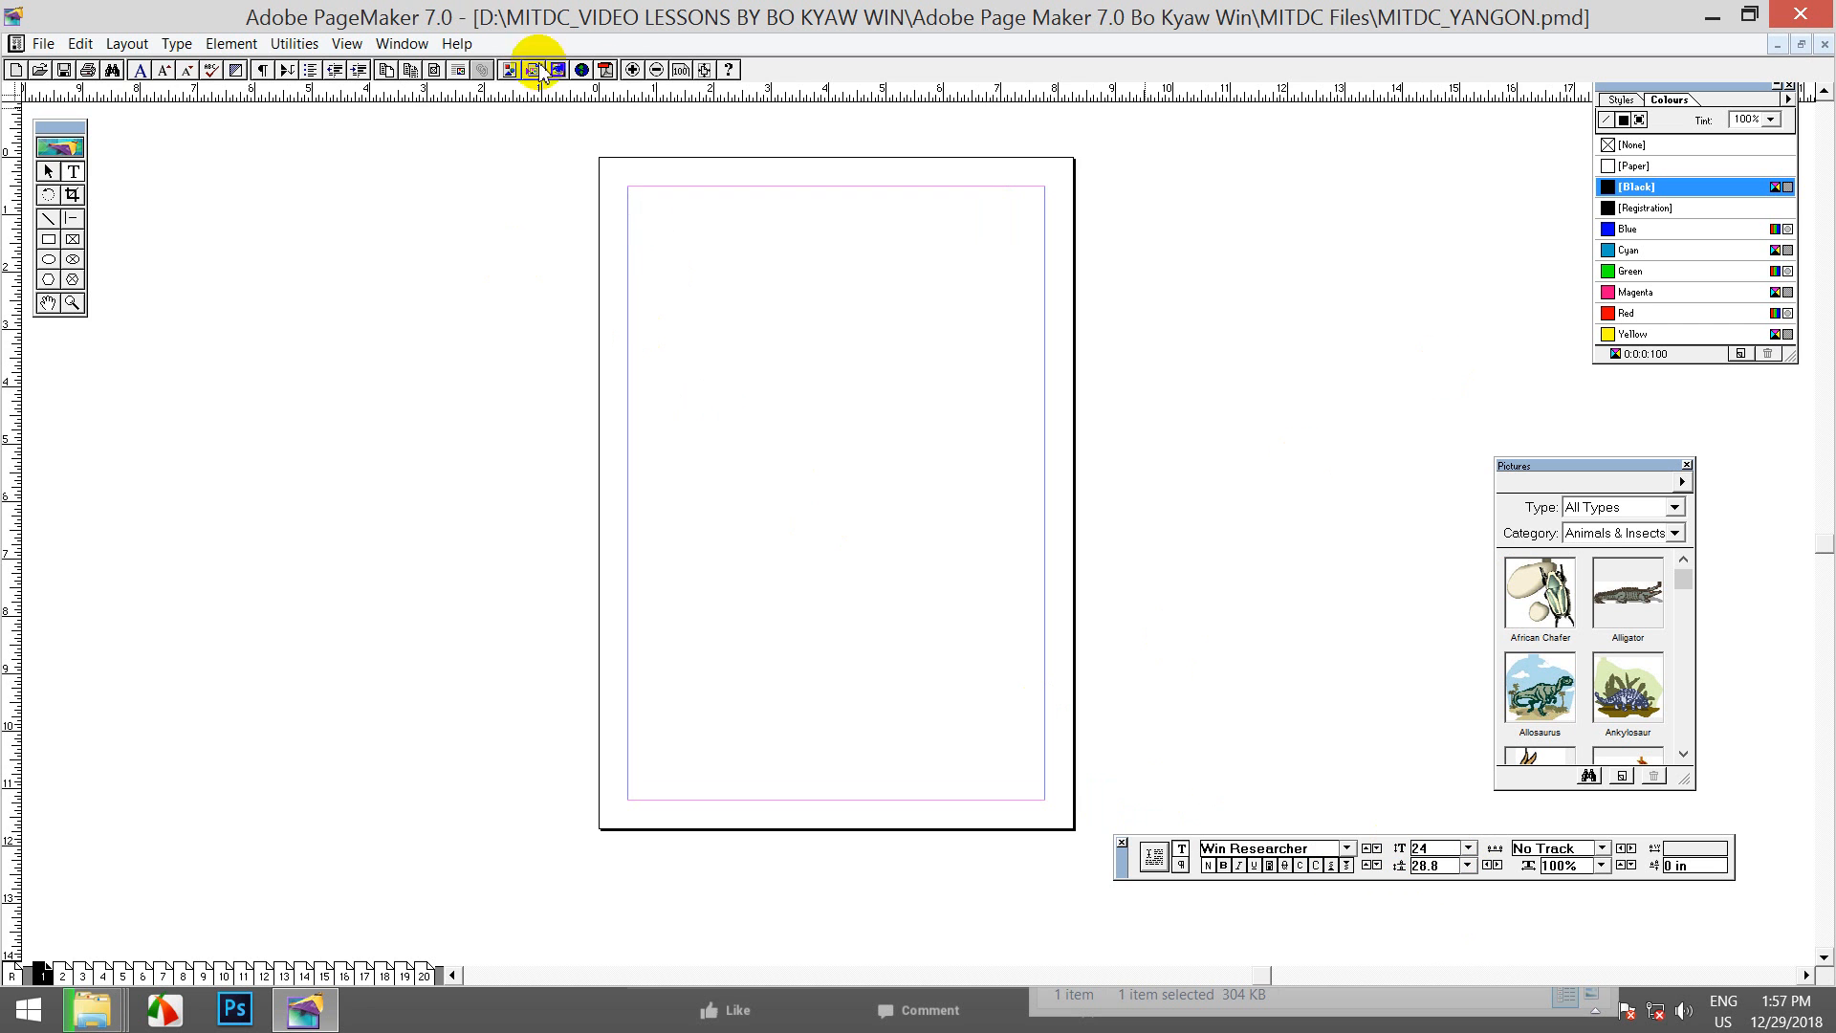
# Step: Try entering the Burmese text "ရိုးမဒ" at the page's upper-left margin and select it
pyautogui.click(633, 72)
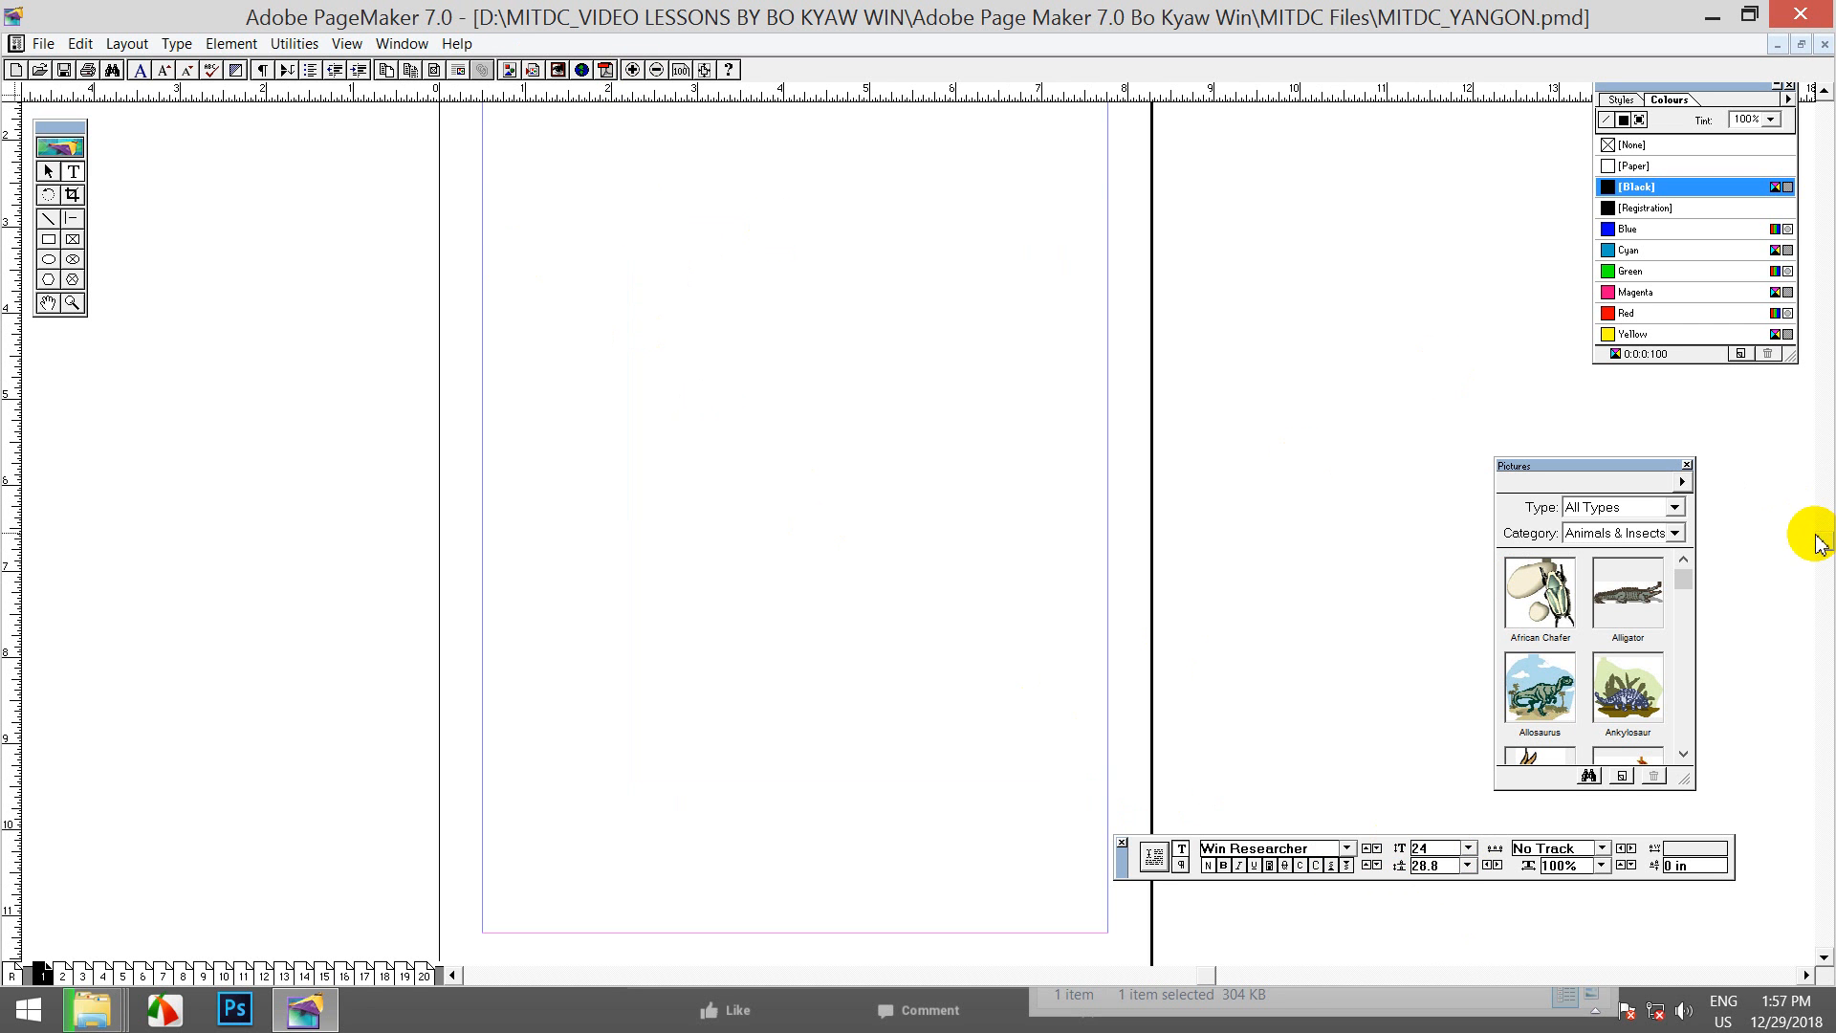
pyautogui.moveTo(1822, 532); pyautogui.dragTo(1820, 469)
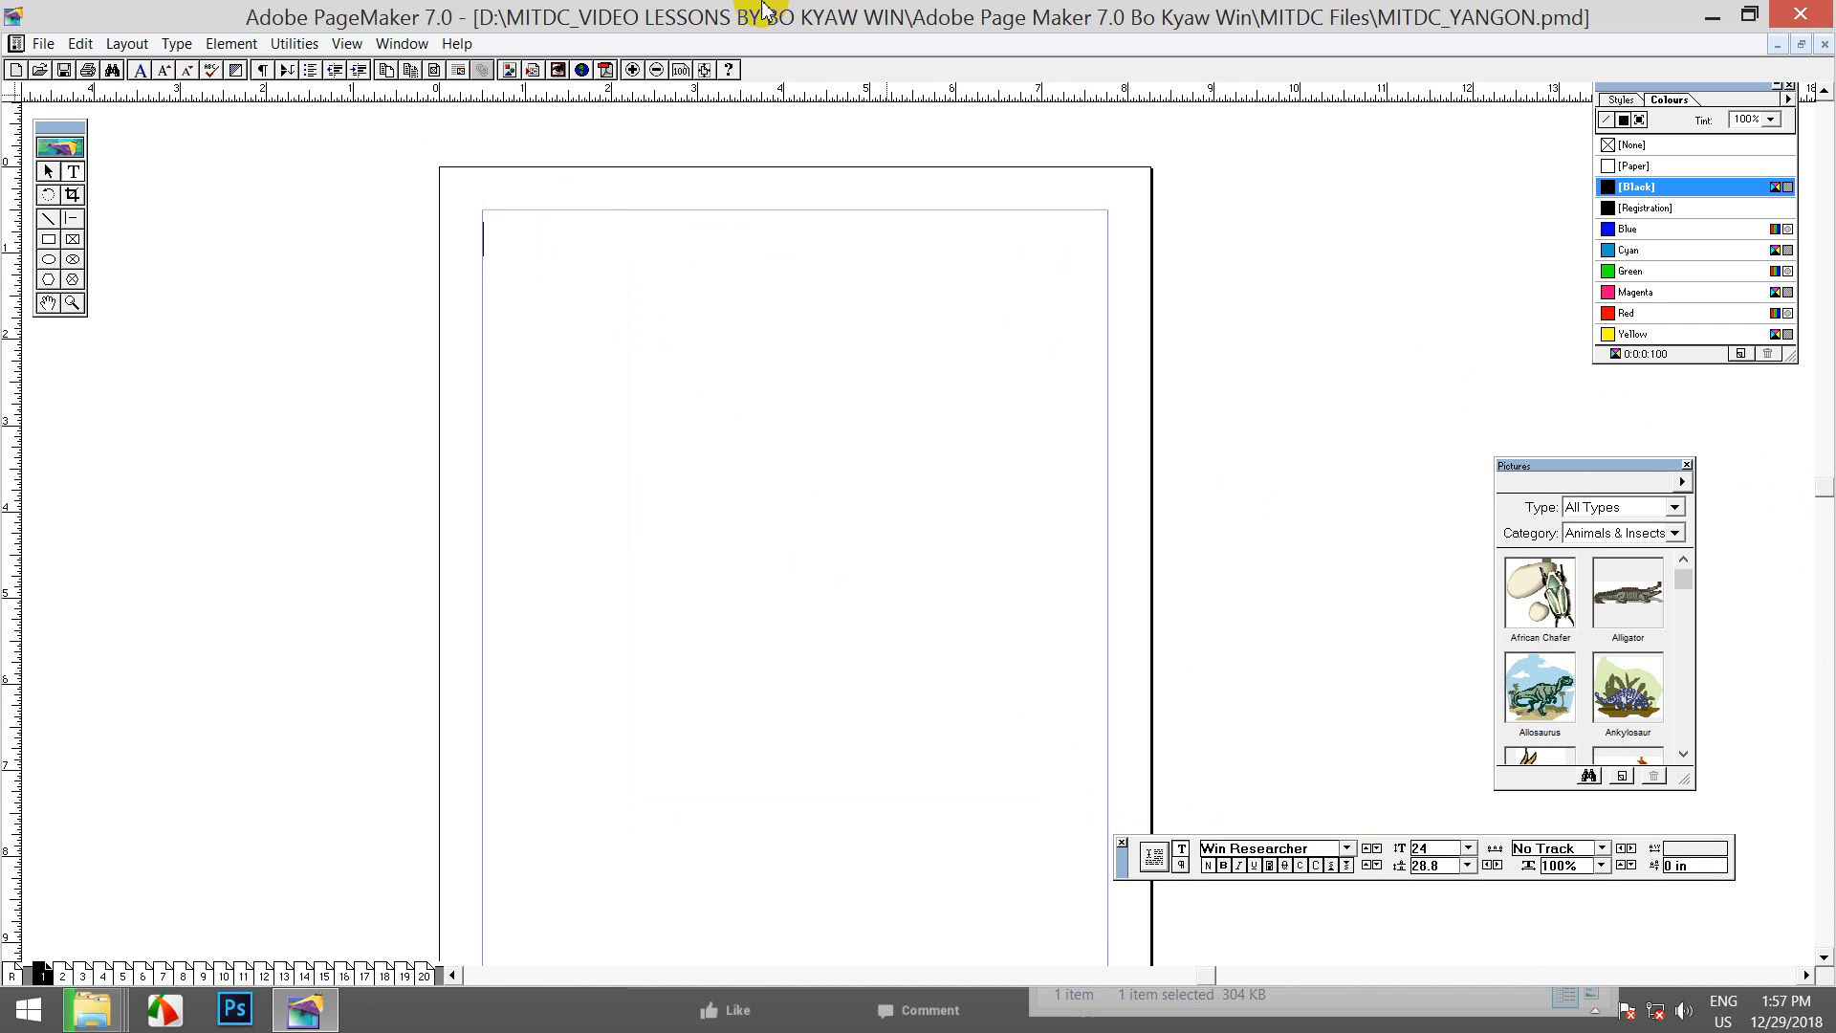
pyautogui.click(633, 72)
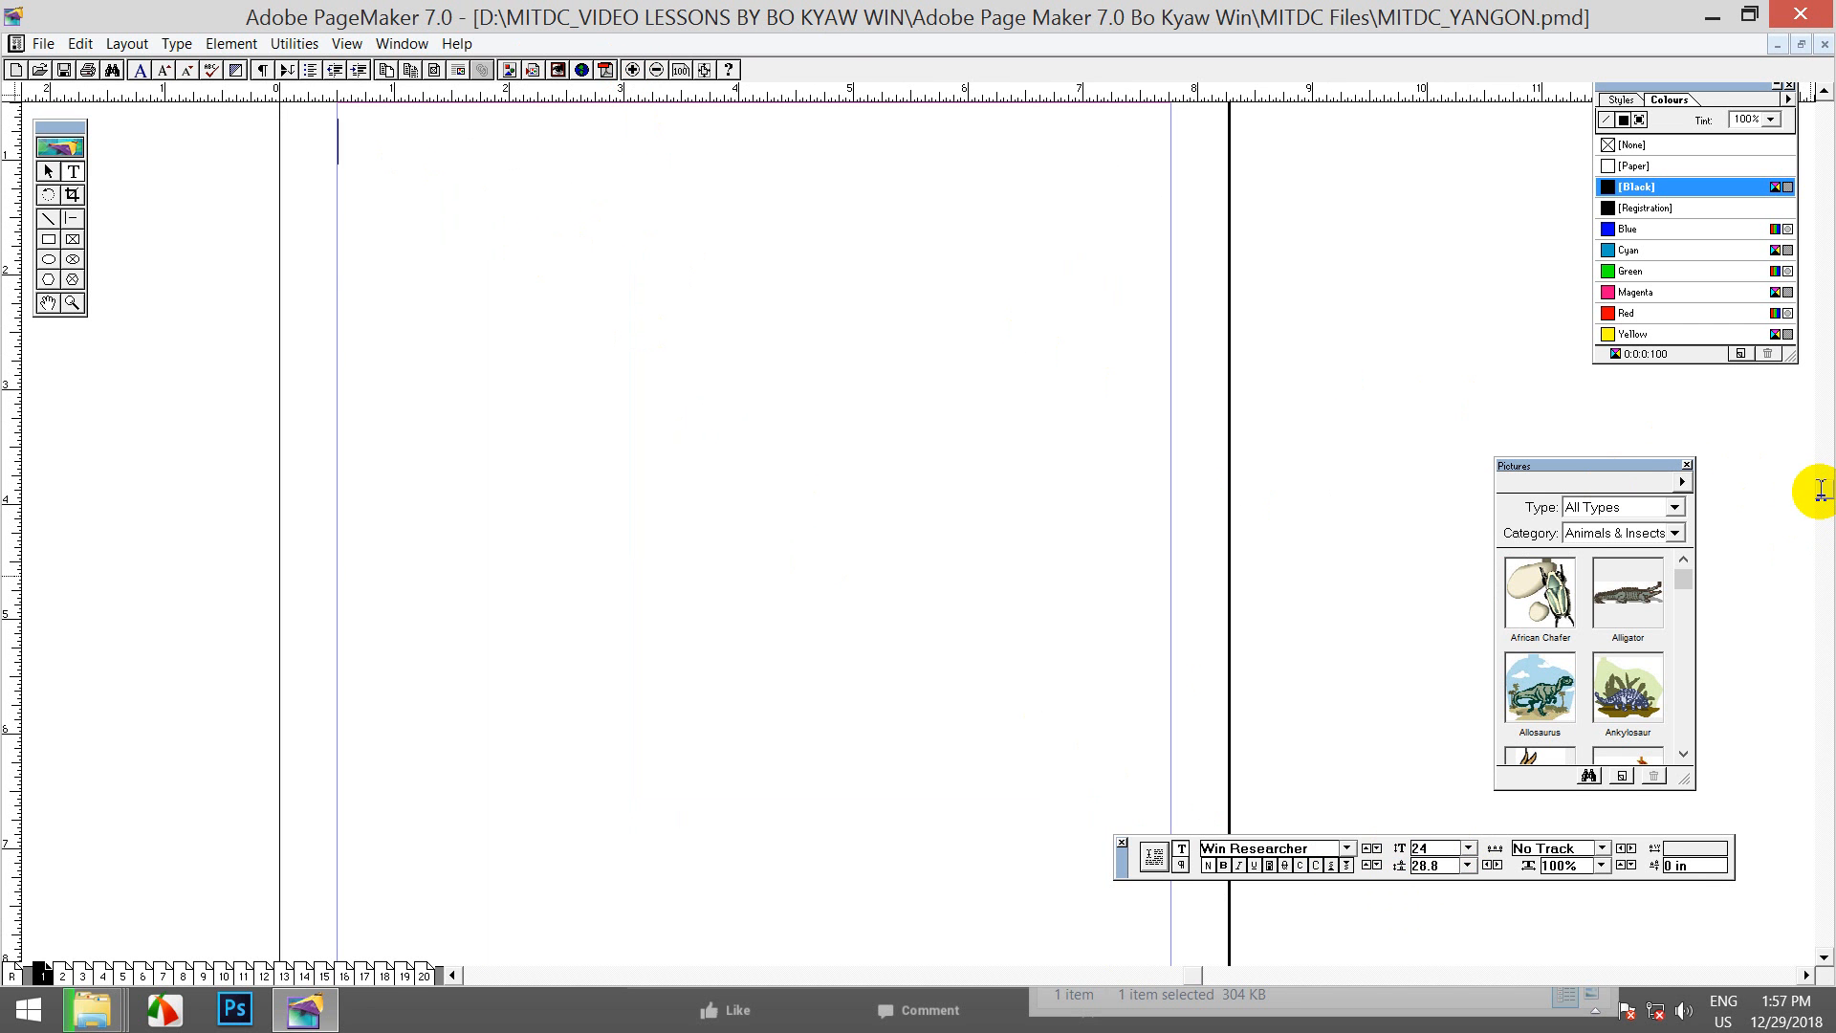
pyautogui.moveTo(1822, 494); pyautogui.dragTo(1820, 468)
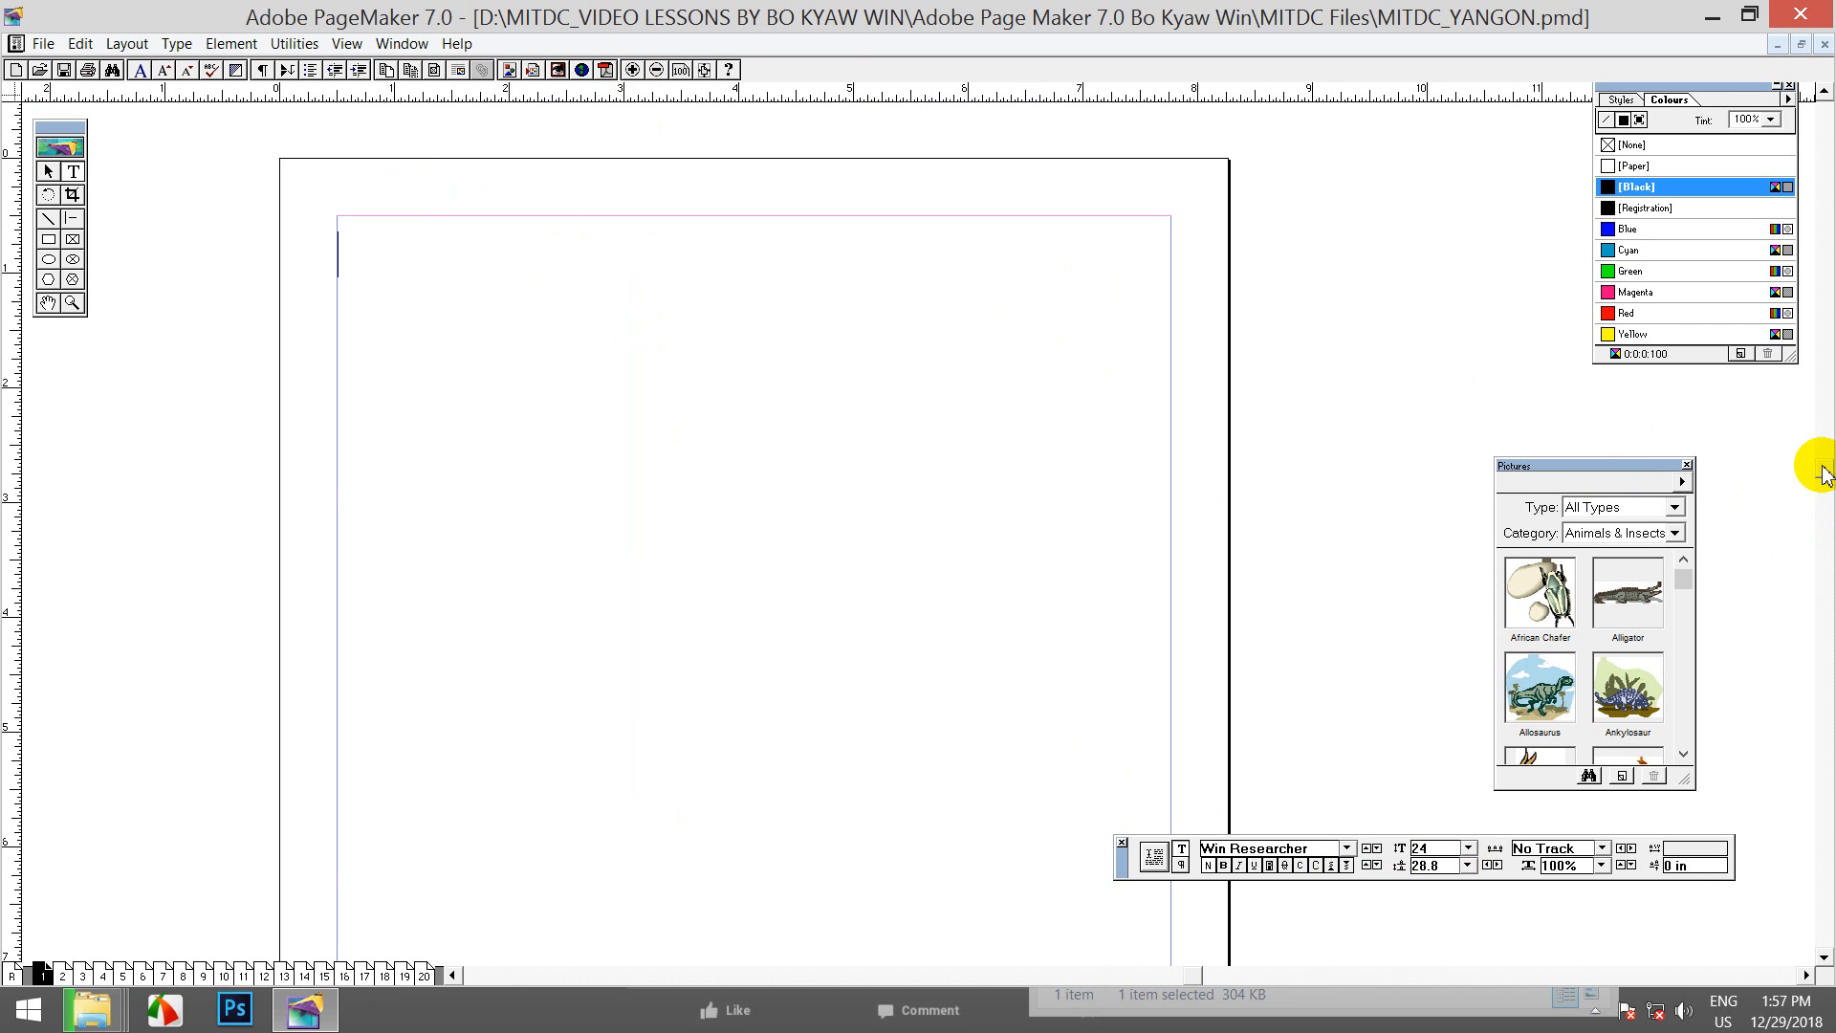
pyautogui.click(354, 244)
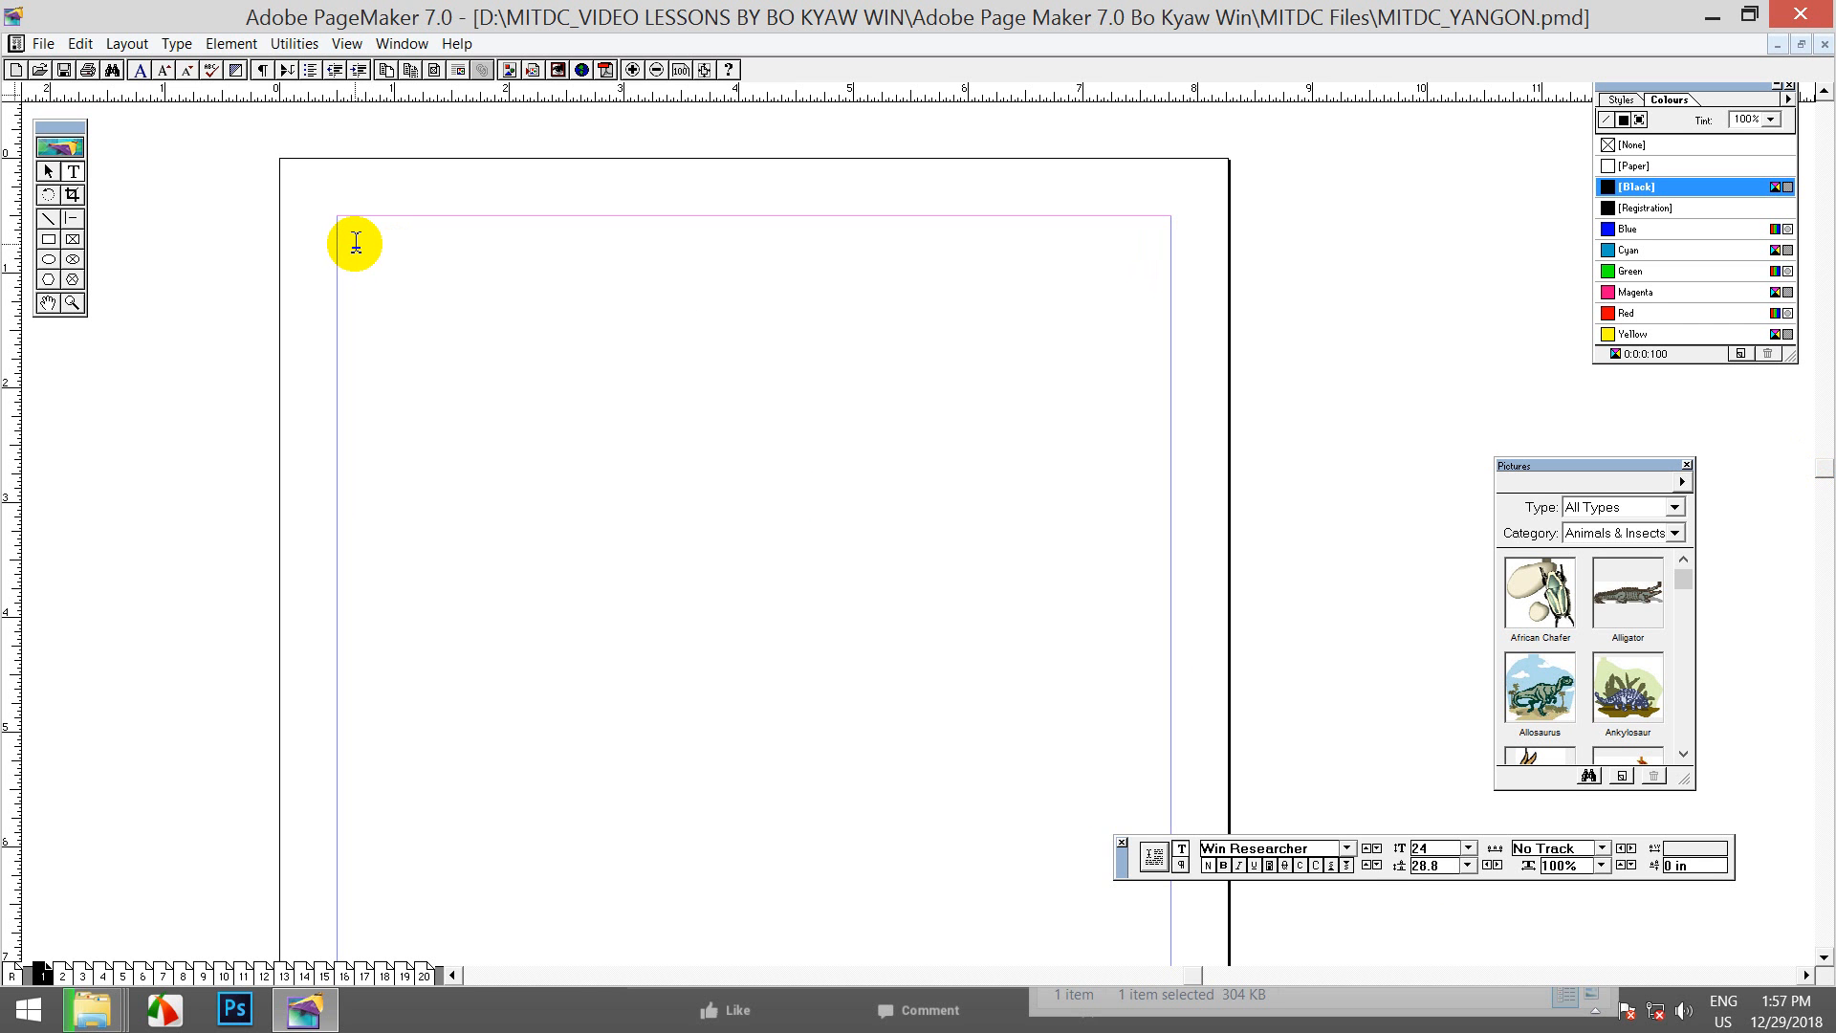
pyautogui.write('&')
pyautogui.doubleClick(400, 260)
pyautogui.press('BackSpace')
pyautogui.moveTo(422, 270); pyautogui.dragTo(300, 254)
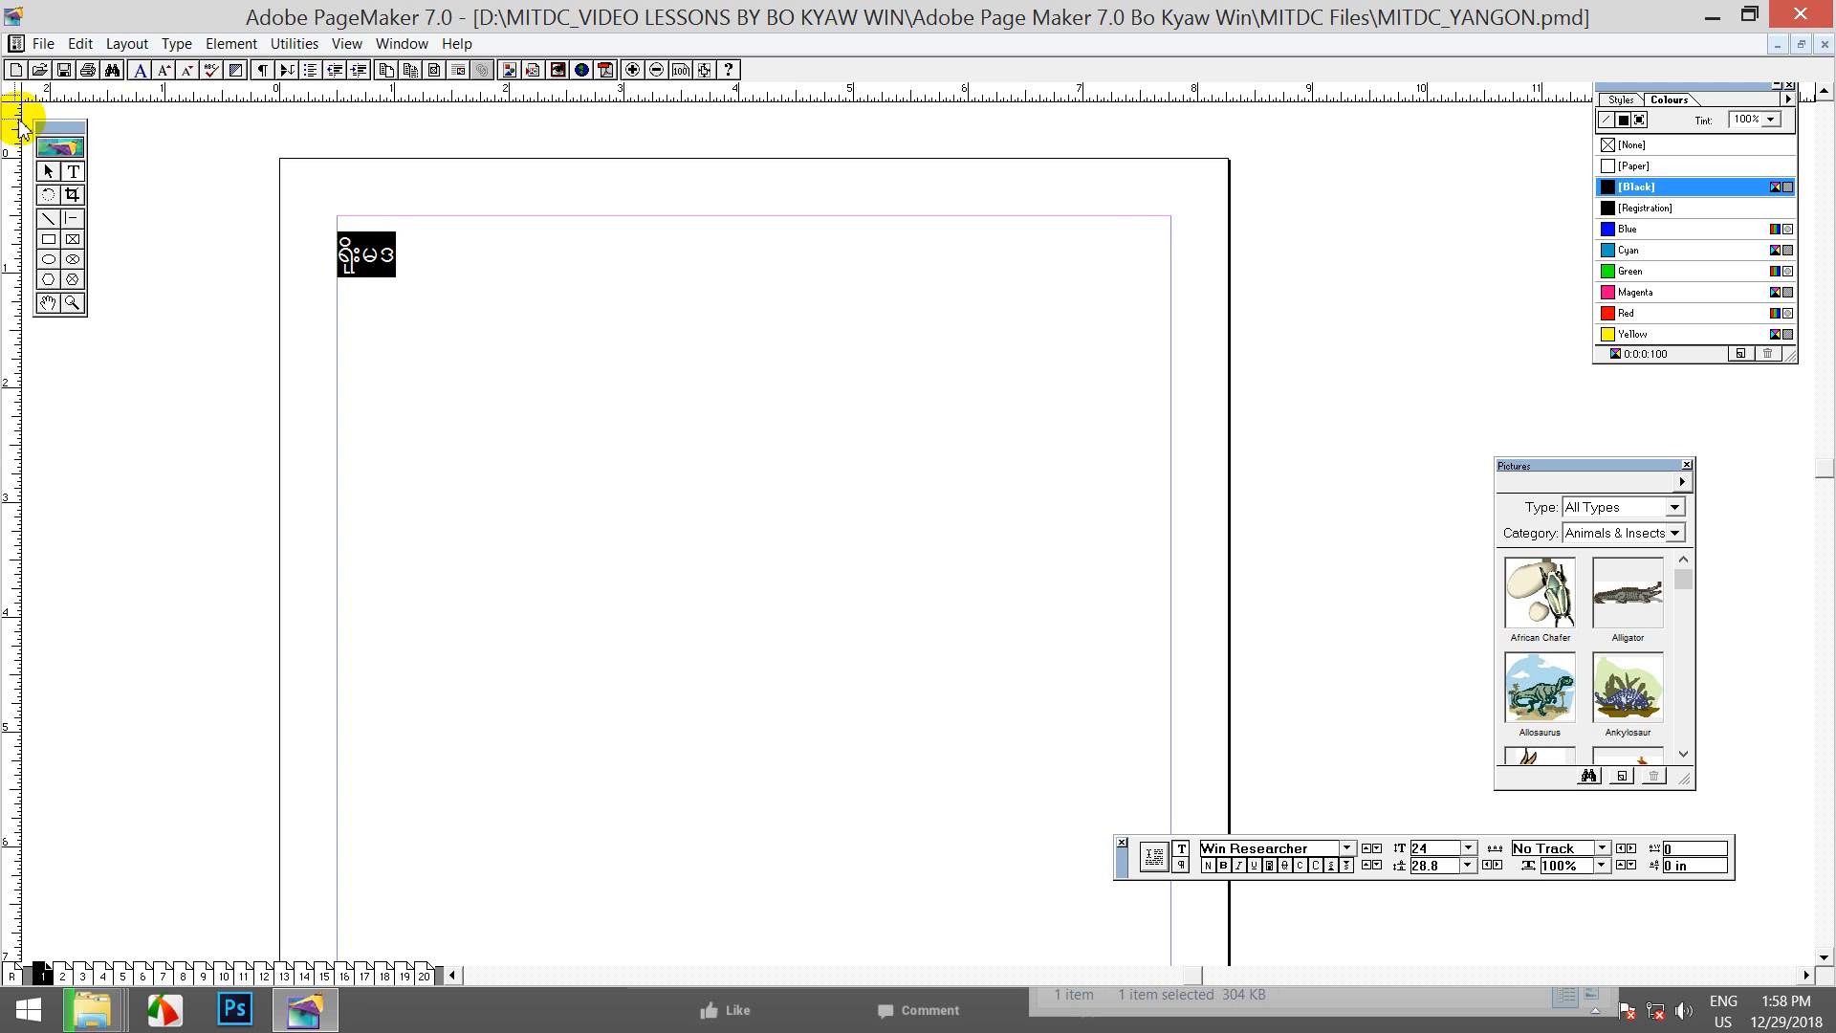
pyautogui.click(43, 44)
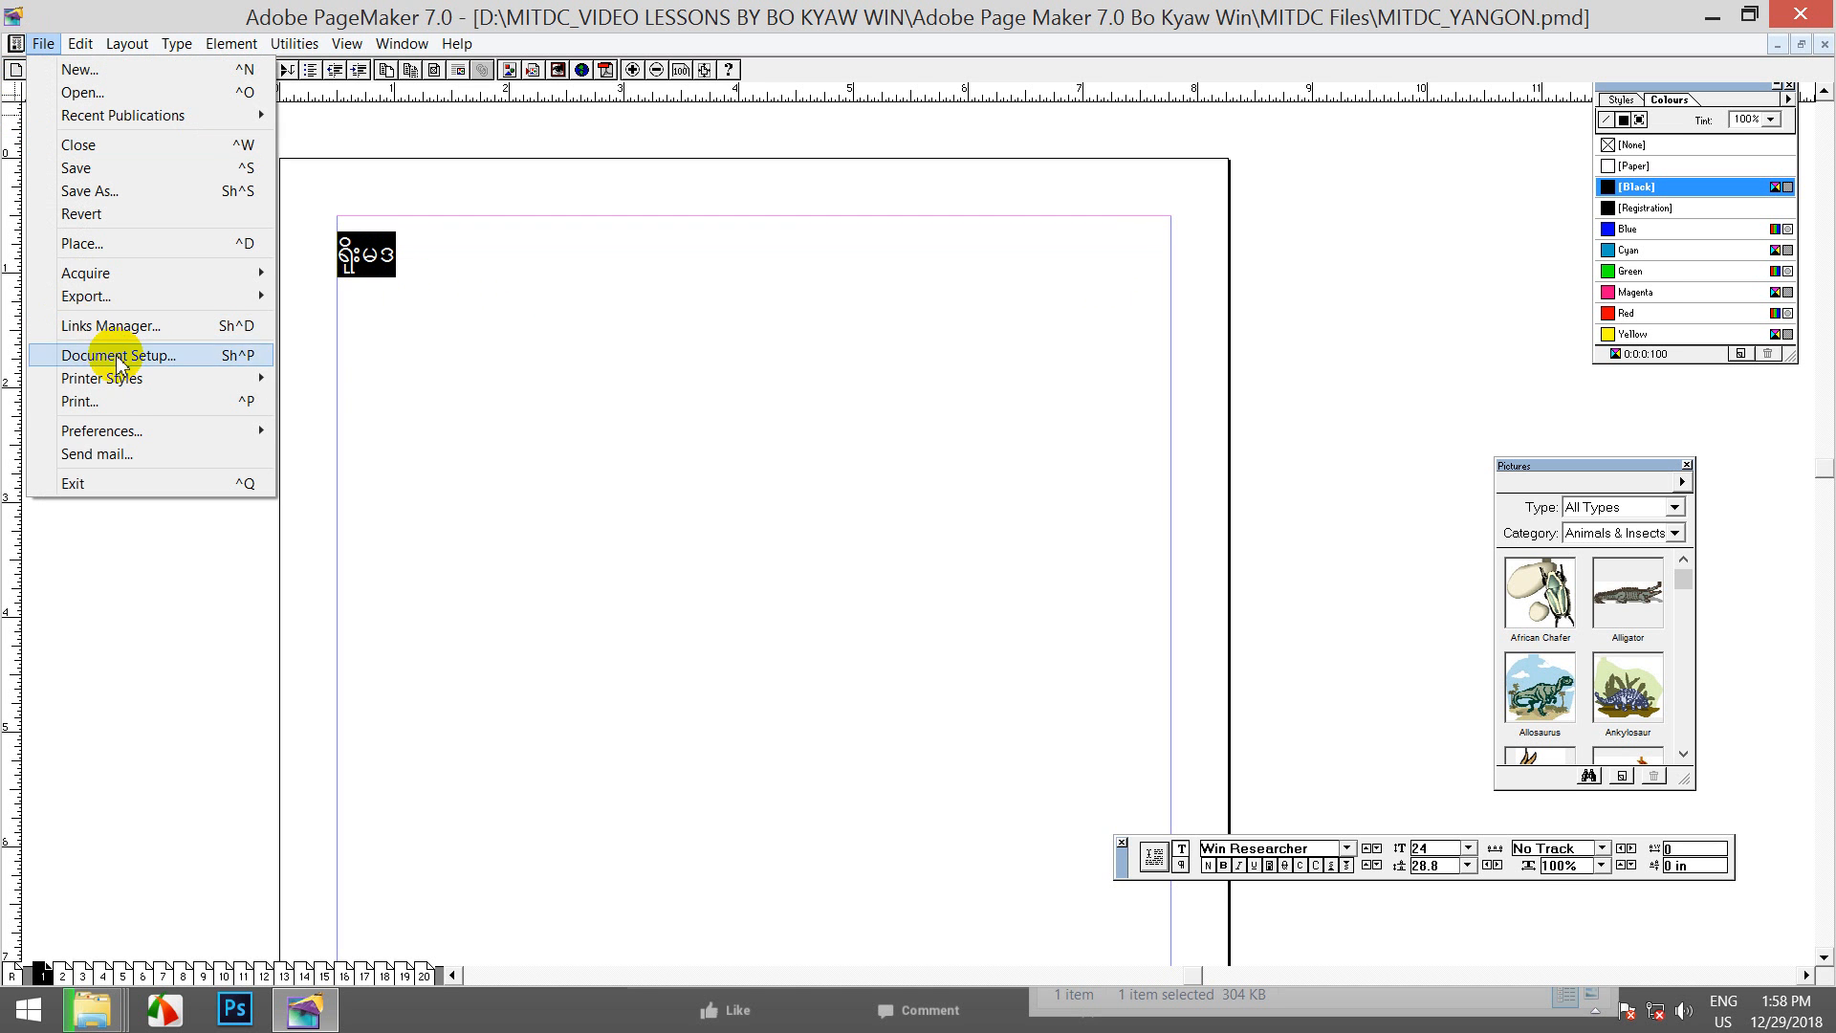
pyautogui.click(148, 361)
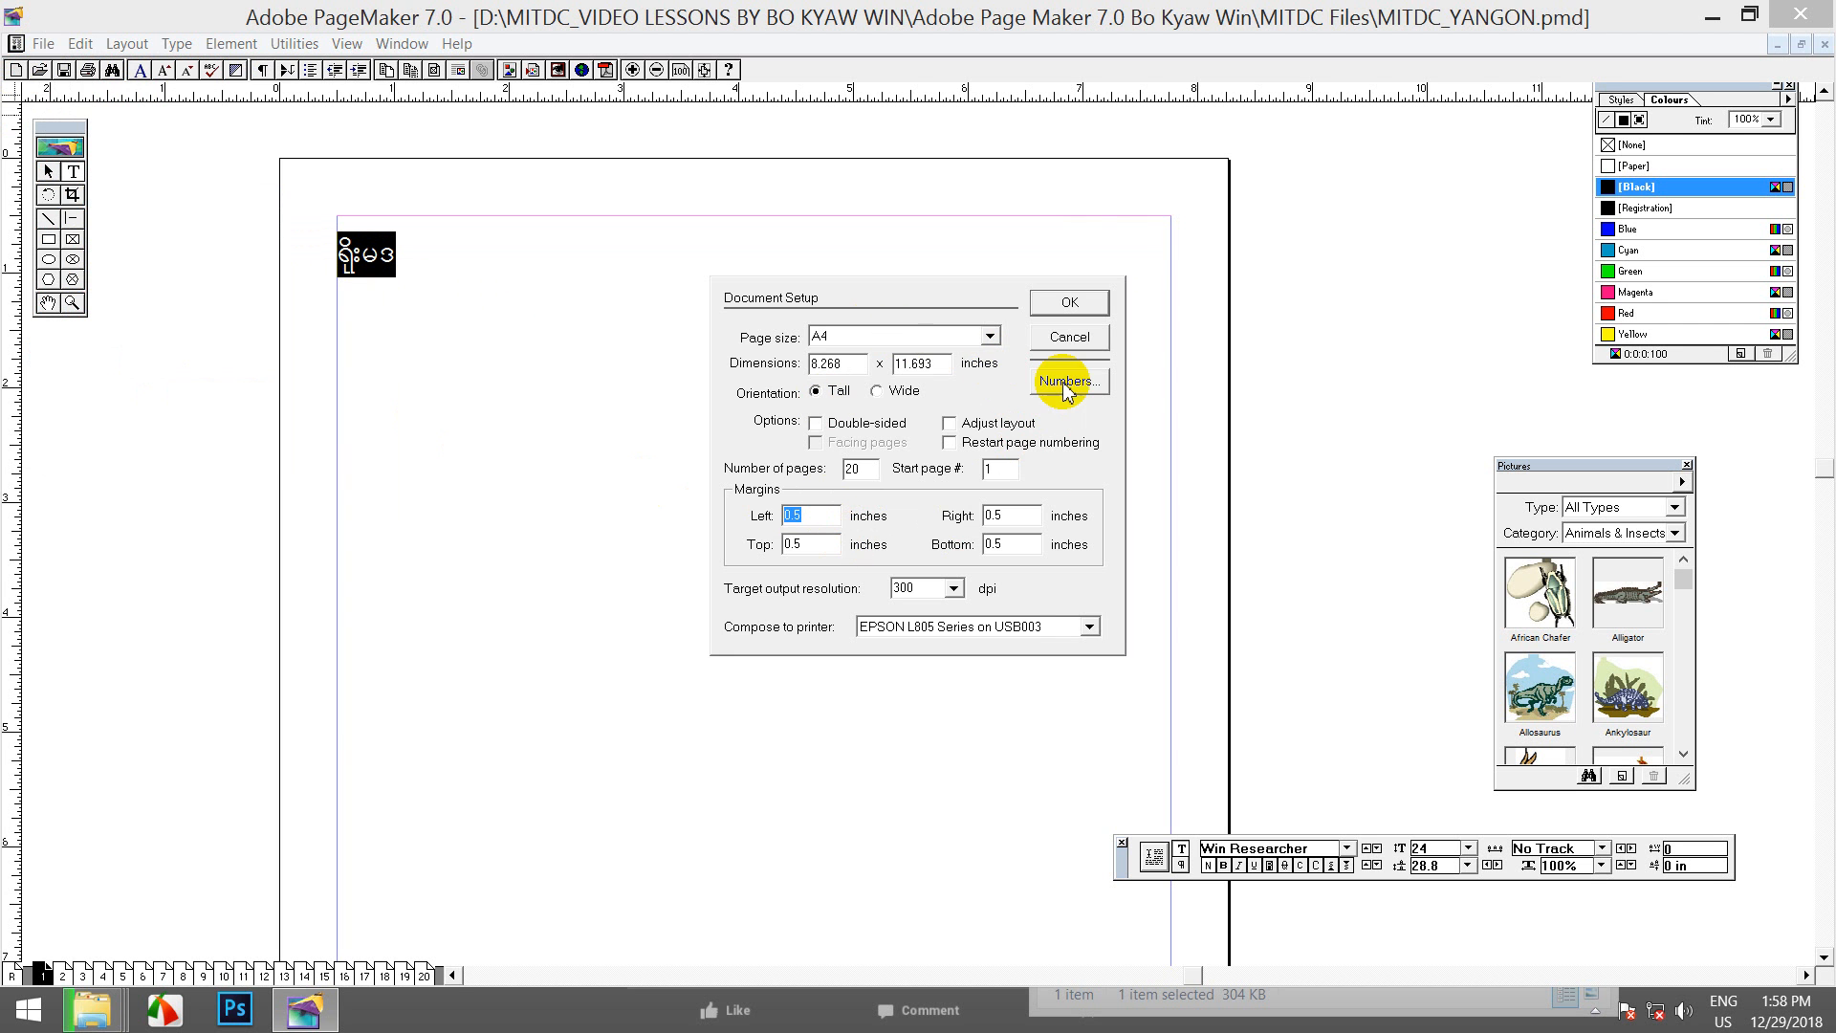
pyautogui.click(1068, 337)
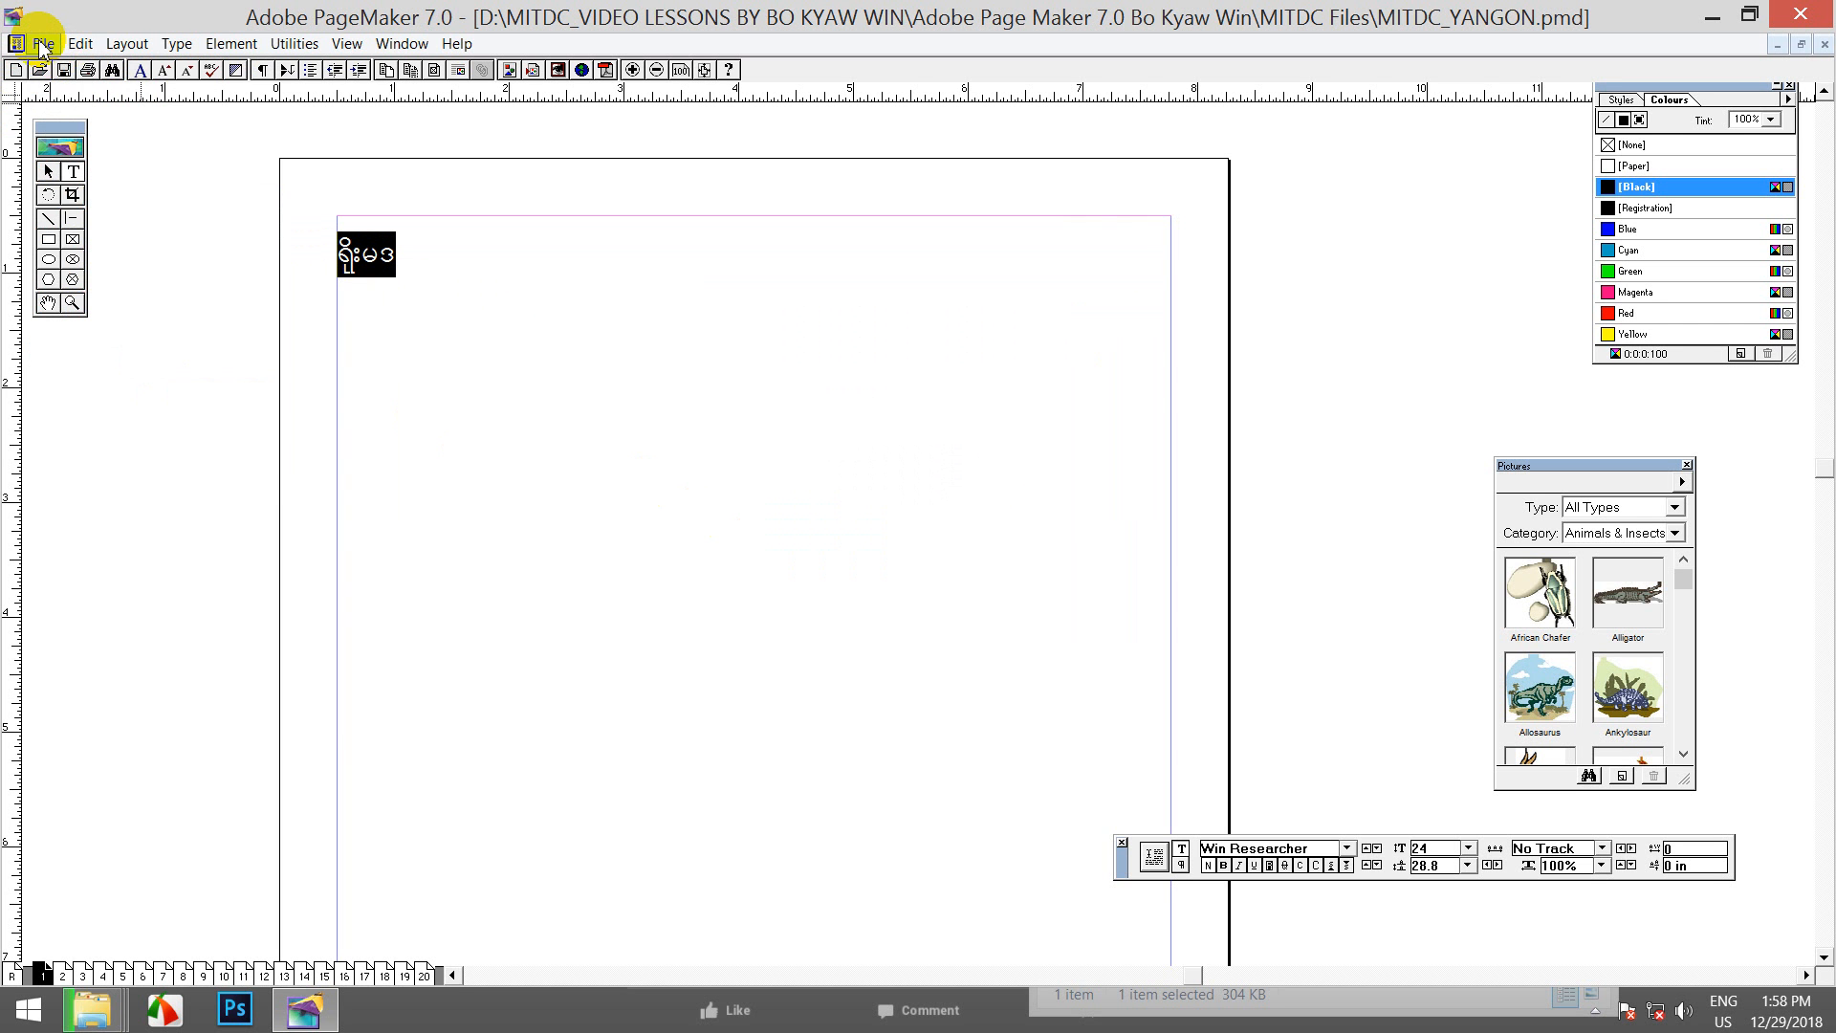
# Step: Enable "Use typographer's quotes" in the additional general preferences and apply the change
pyautogui.click(43, 44)
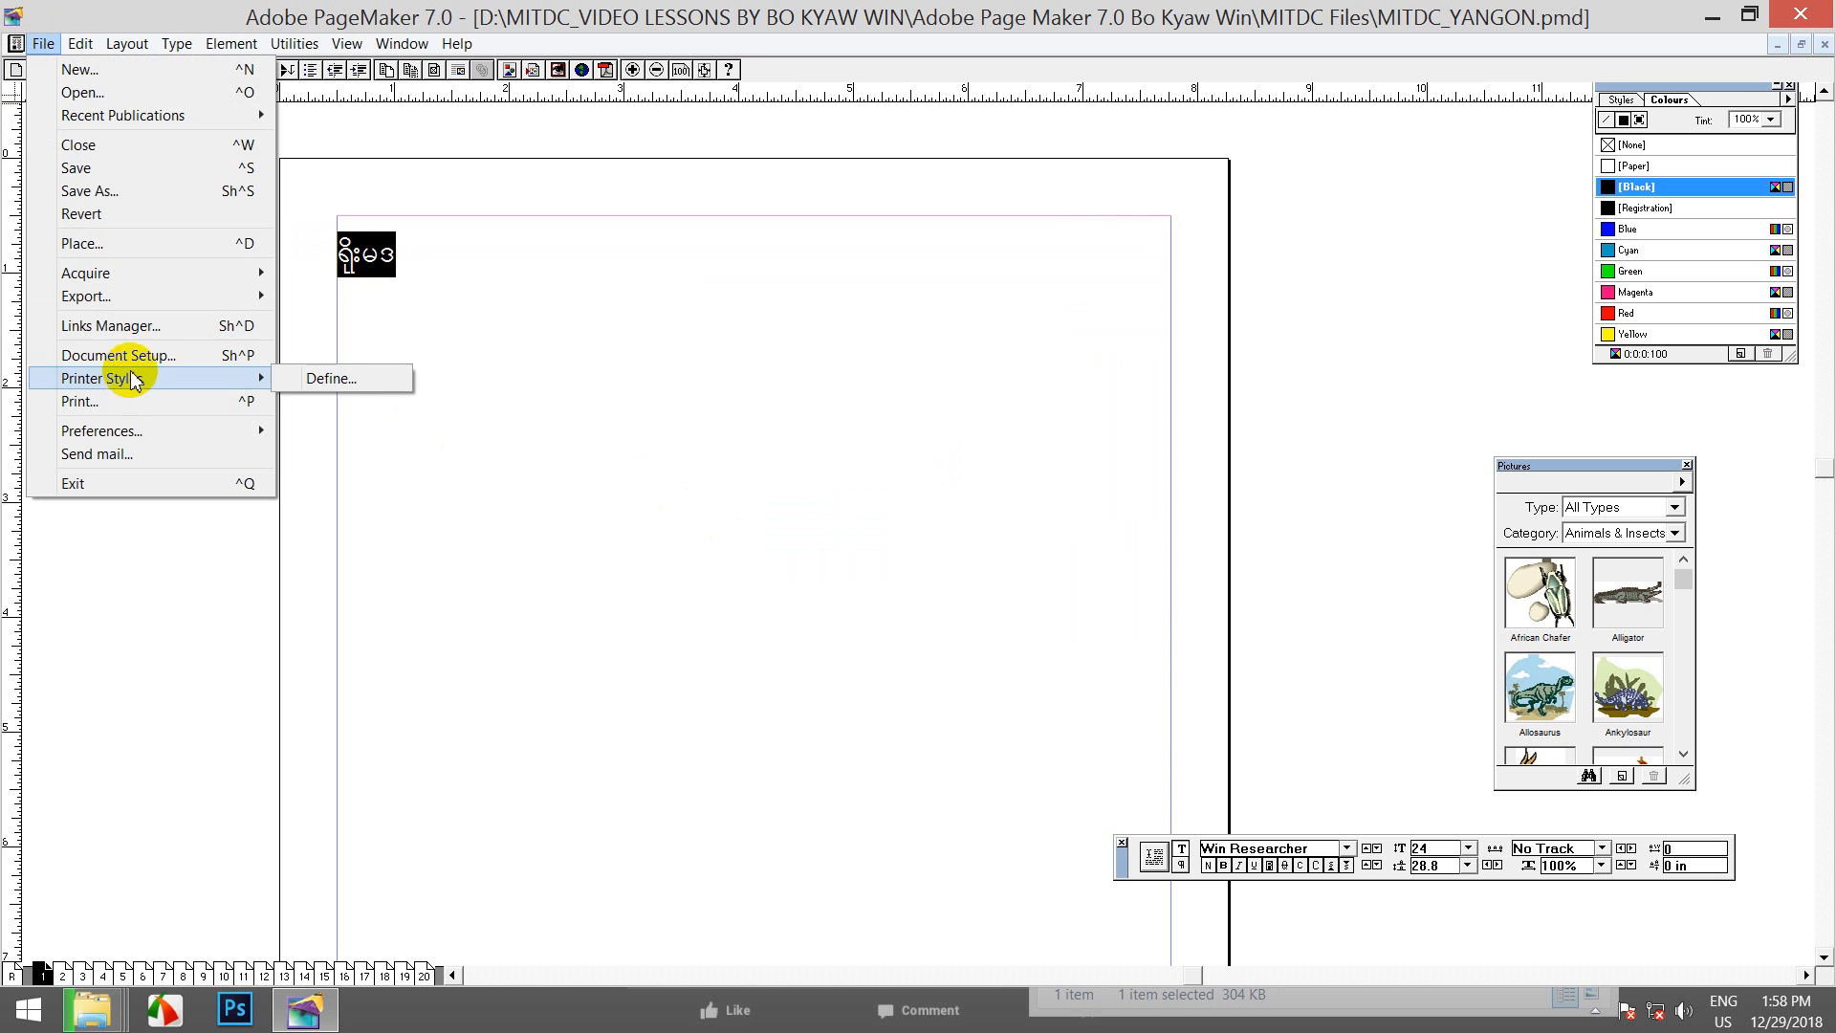
pyautogui.moveTo(189, 431)
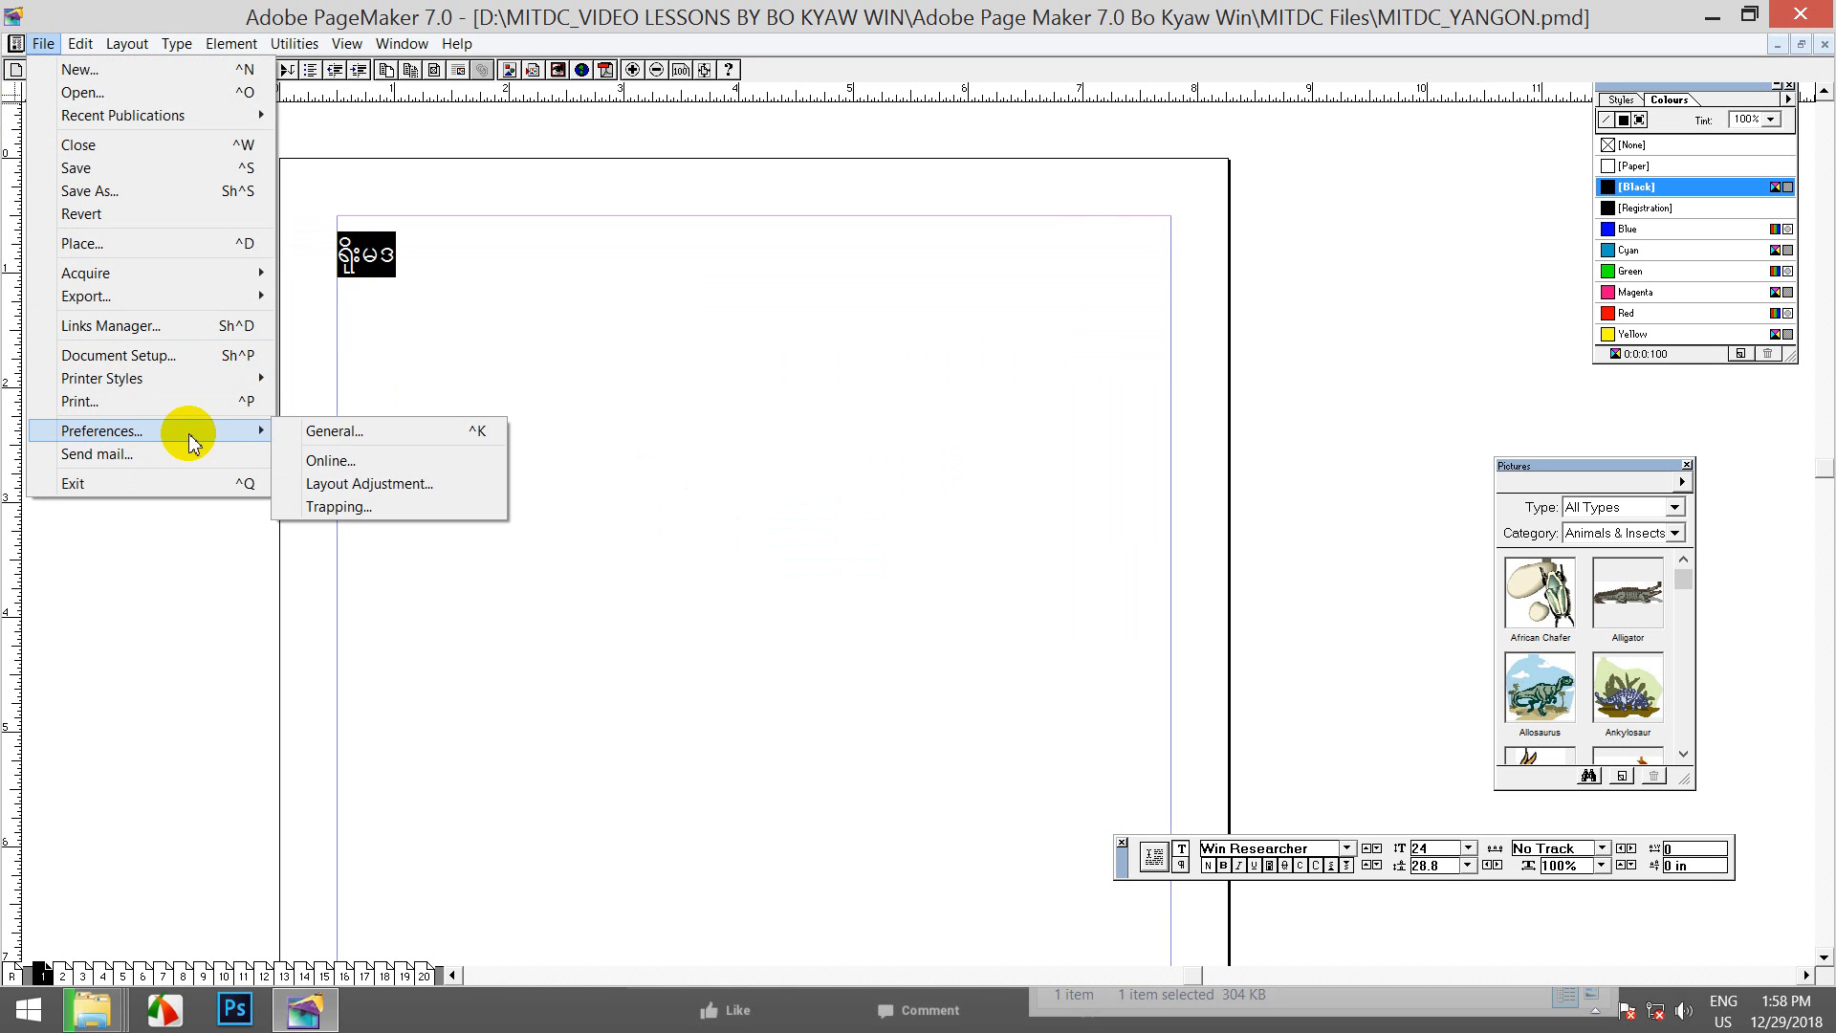
pyautogui.click(326, 431)
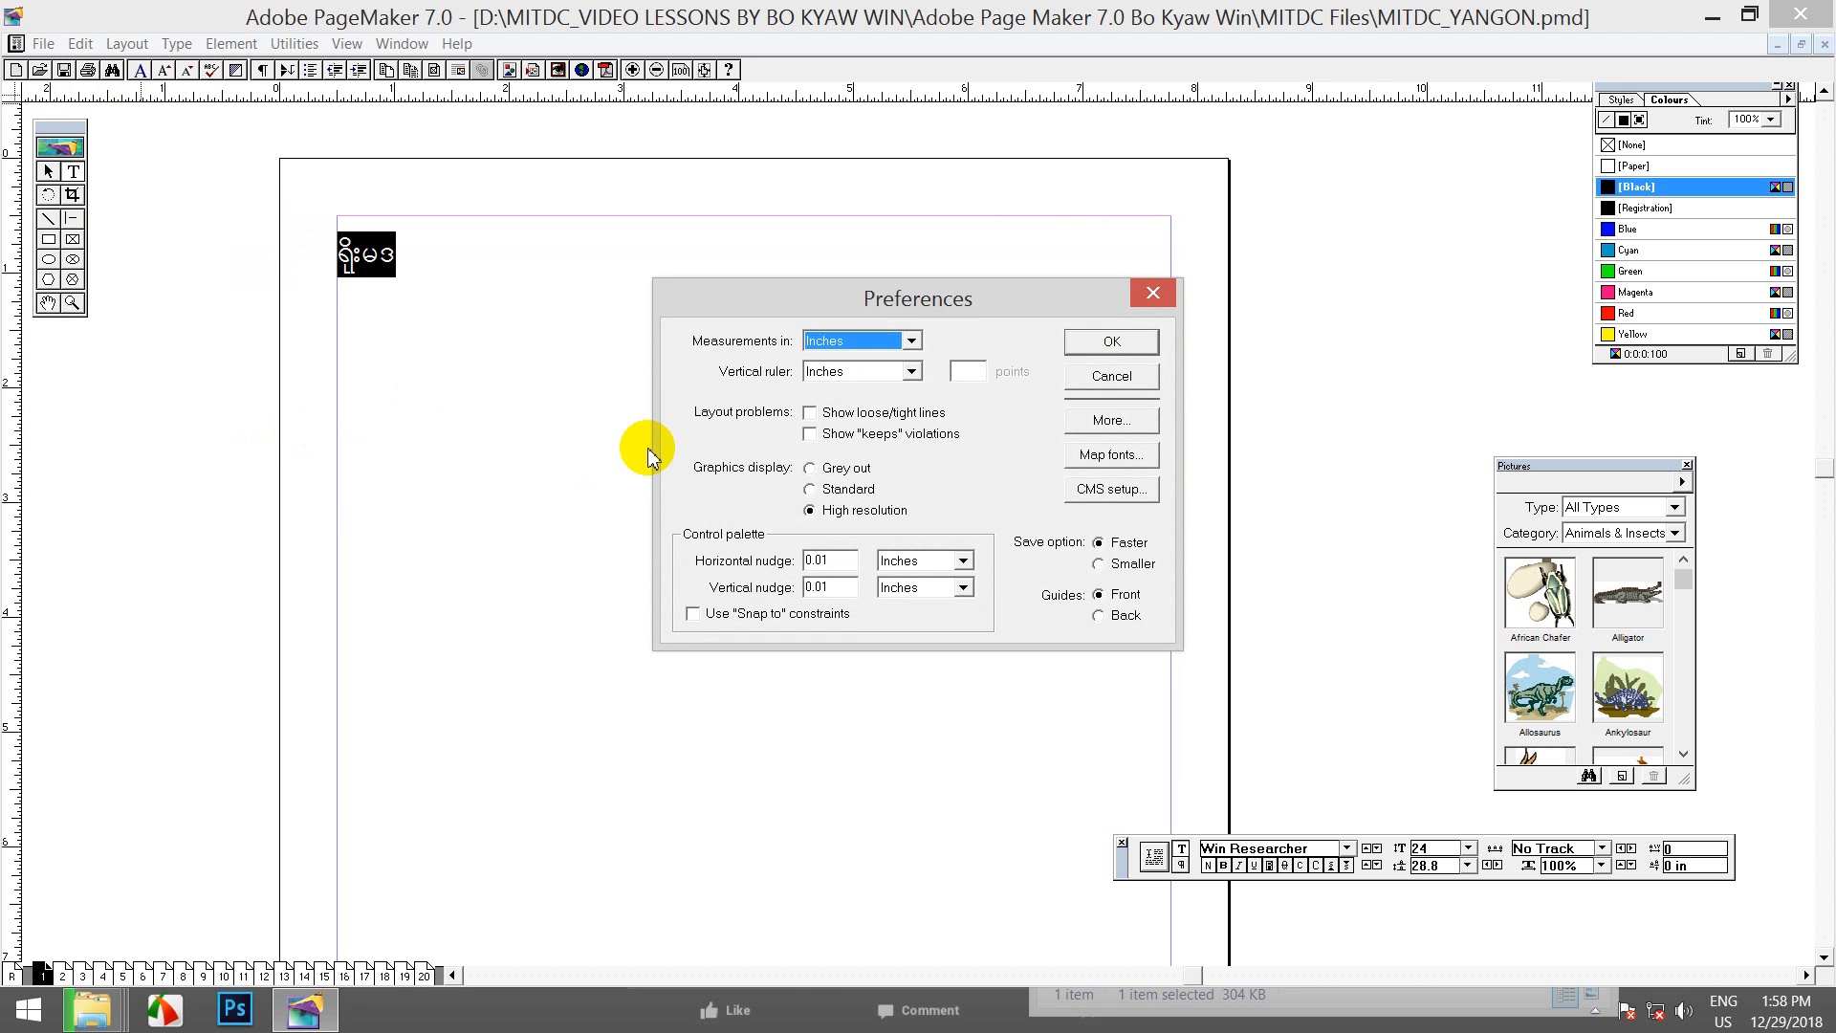
pyautogui.click(1102, 423)
pyautogui.moveTo(993, 273); pyautogui.dragTo(1133, 267)
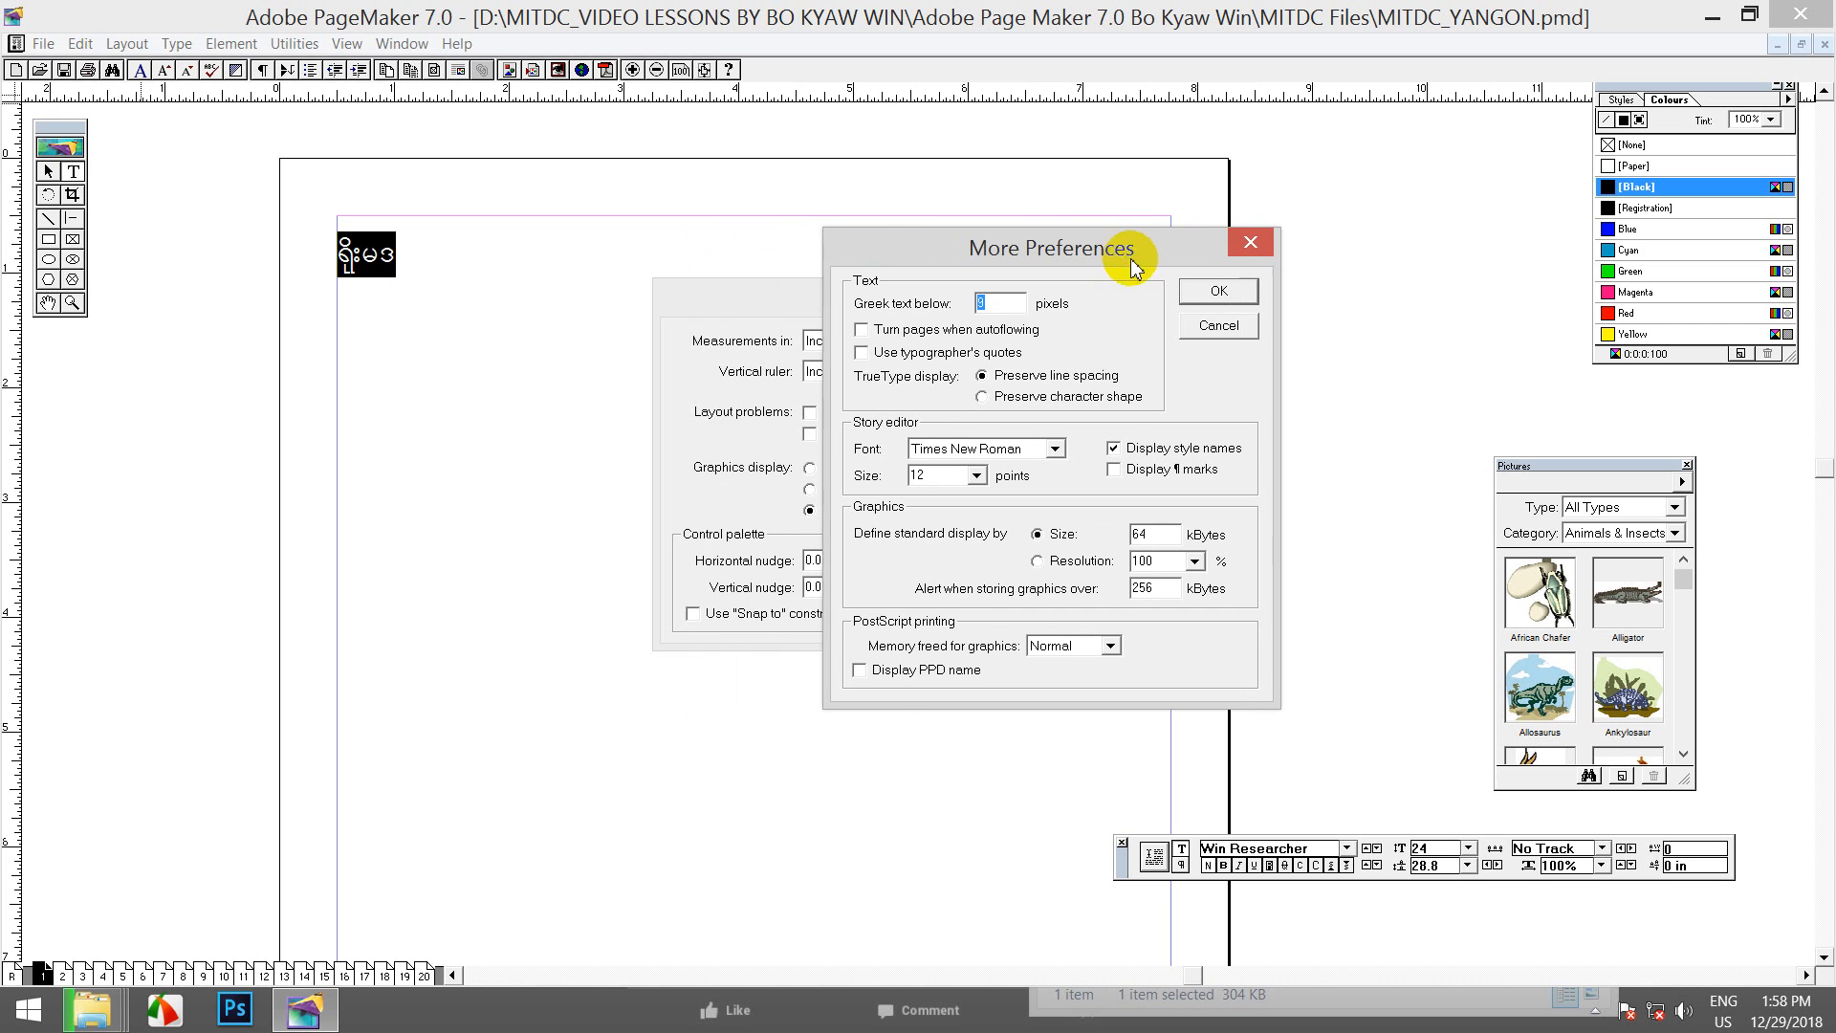
pyautogui.click(860, 352)
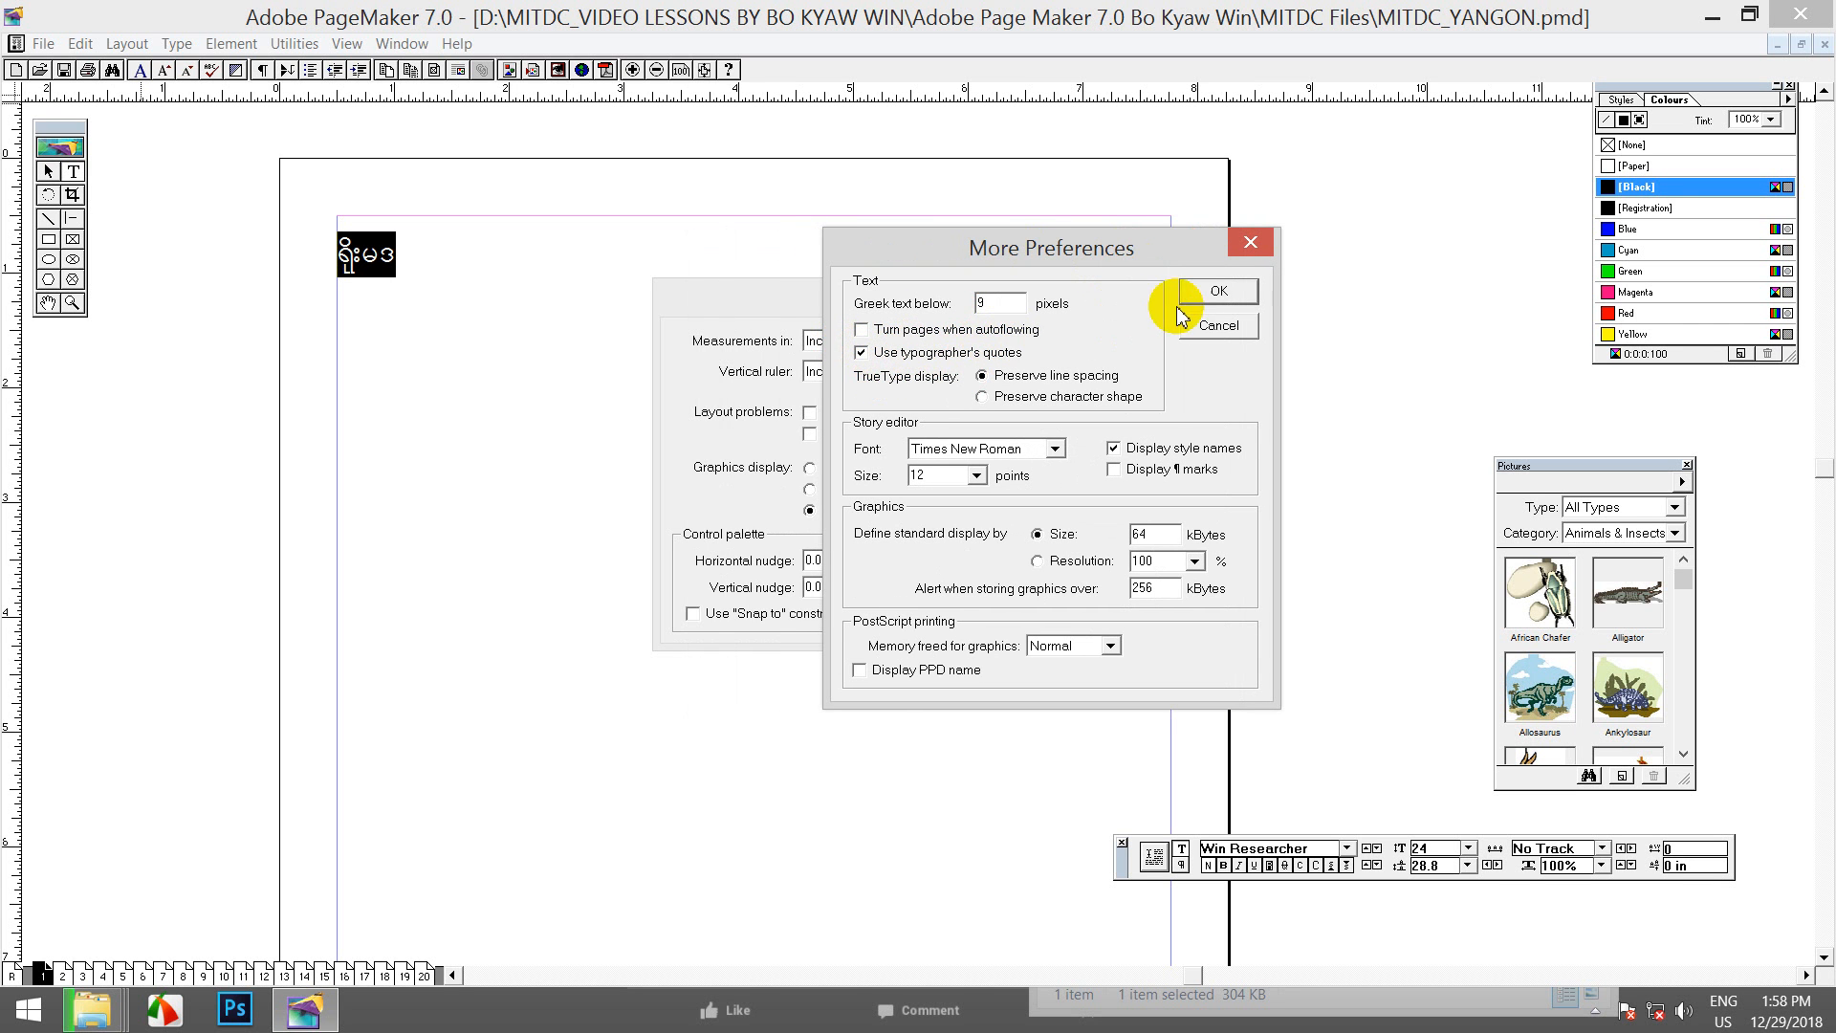
pyautogui.click(1203, 291)
pyautogui.click(1098, 346)
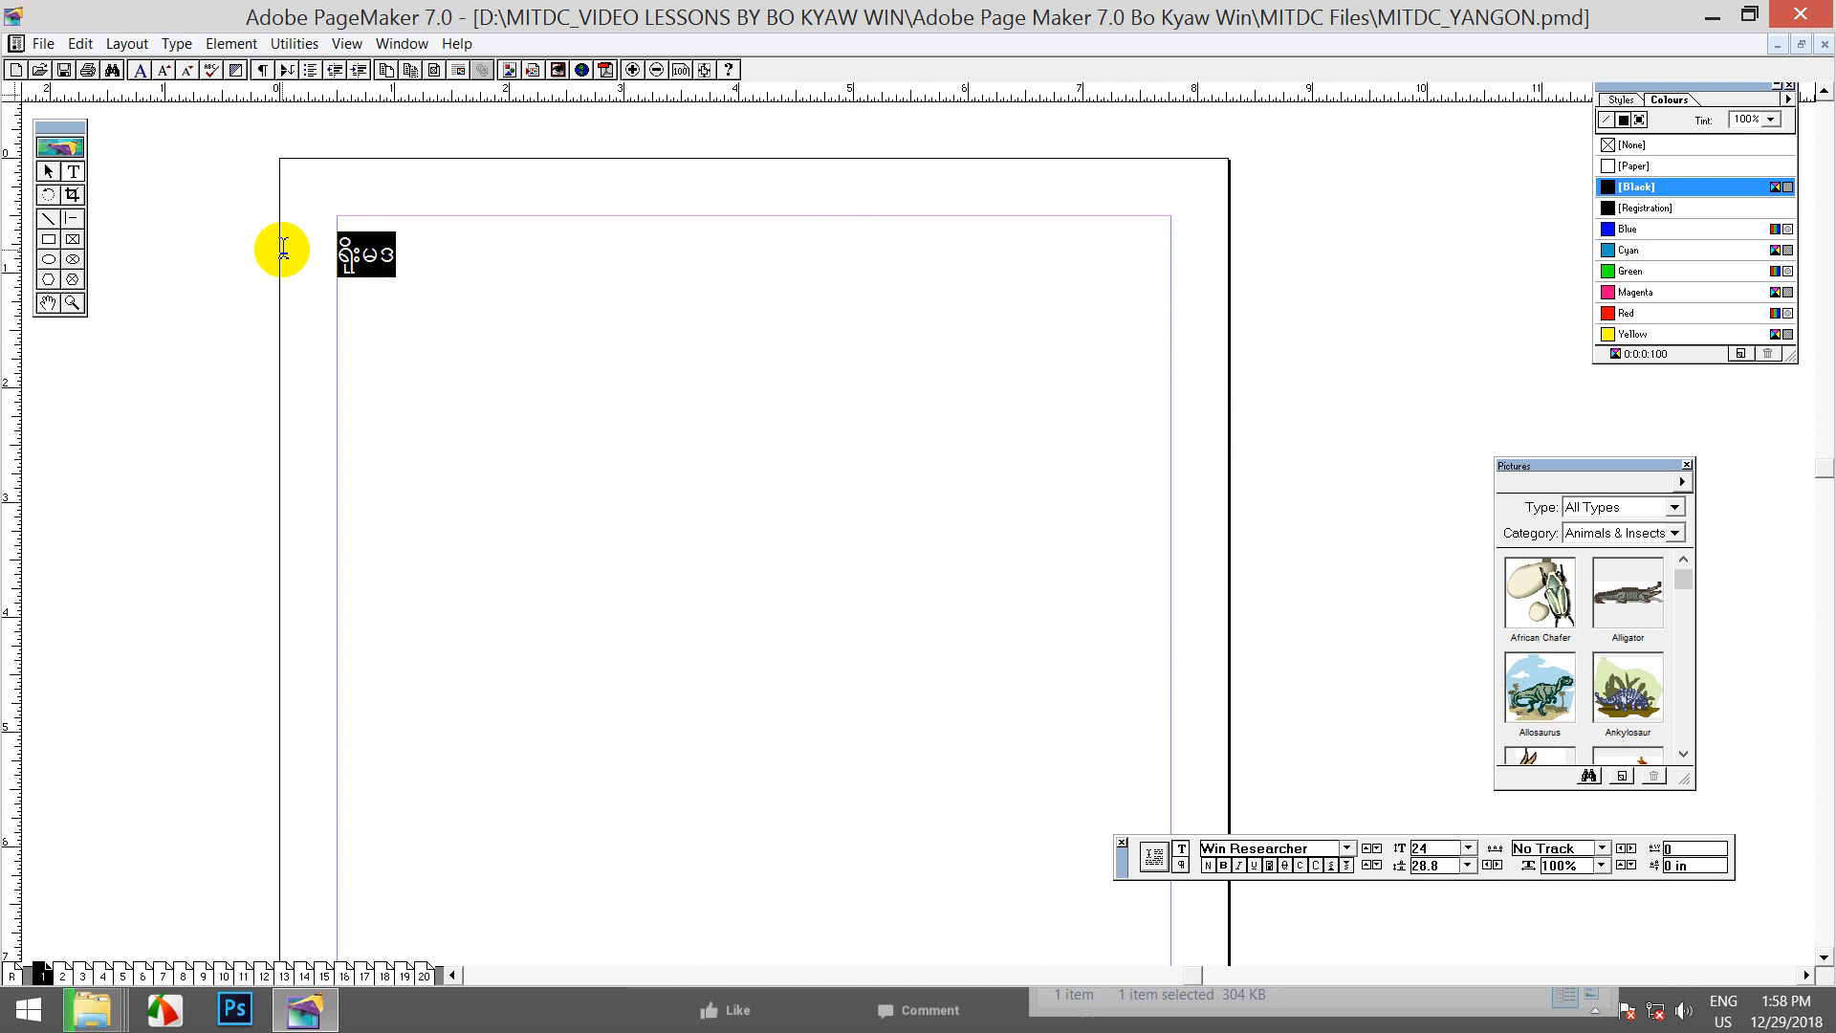
# Step: Replace the selected text with the line "ရိုးမ္လီဂျစ်တယ်-ာတ်ပုံနှင့်ဗ္လီယိုရိုက်ကူးတည်းဖြတ်ရေးဆိုင်"
pyautogui.write('ရိုး')
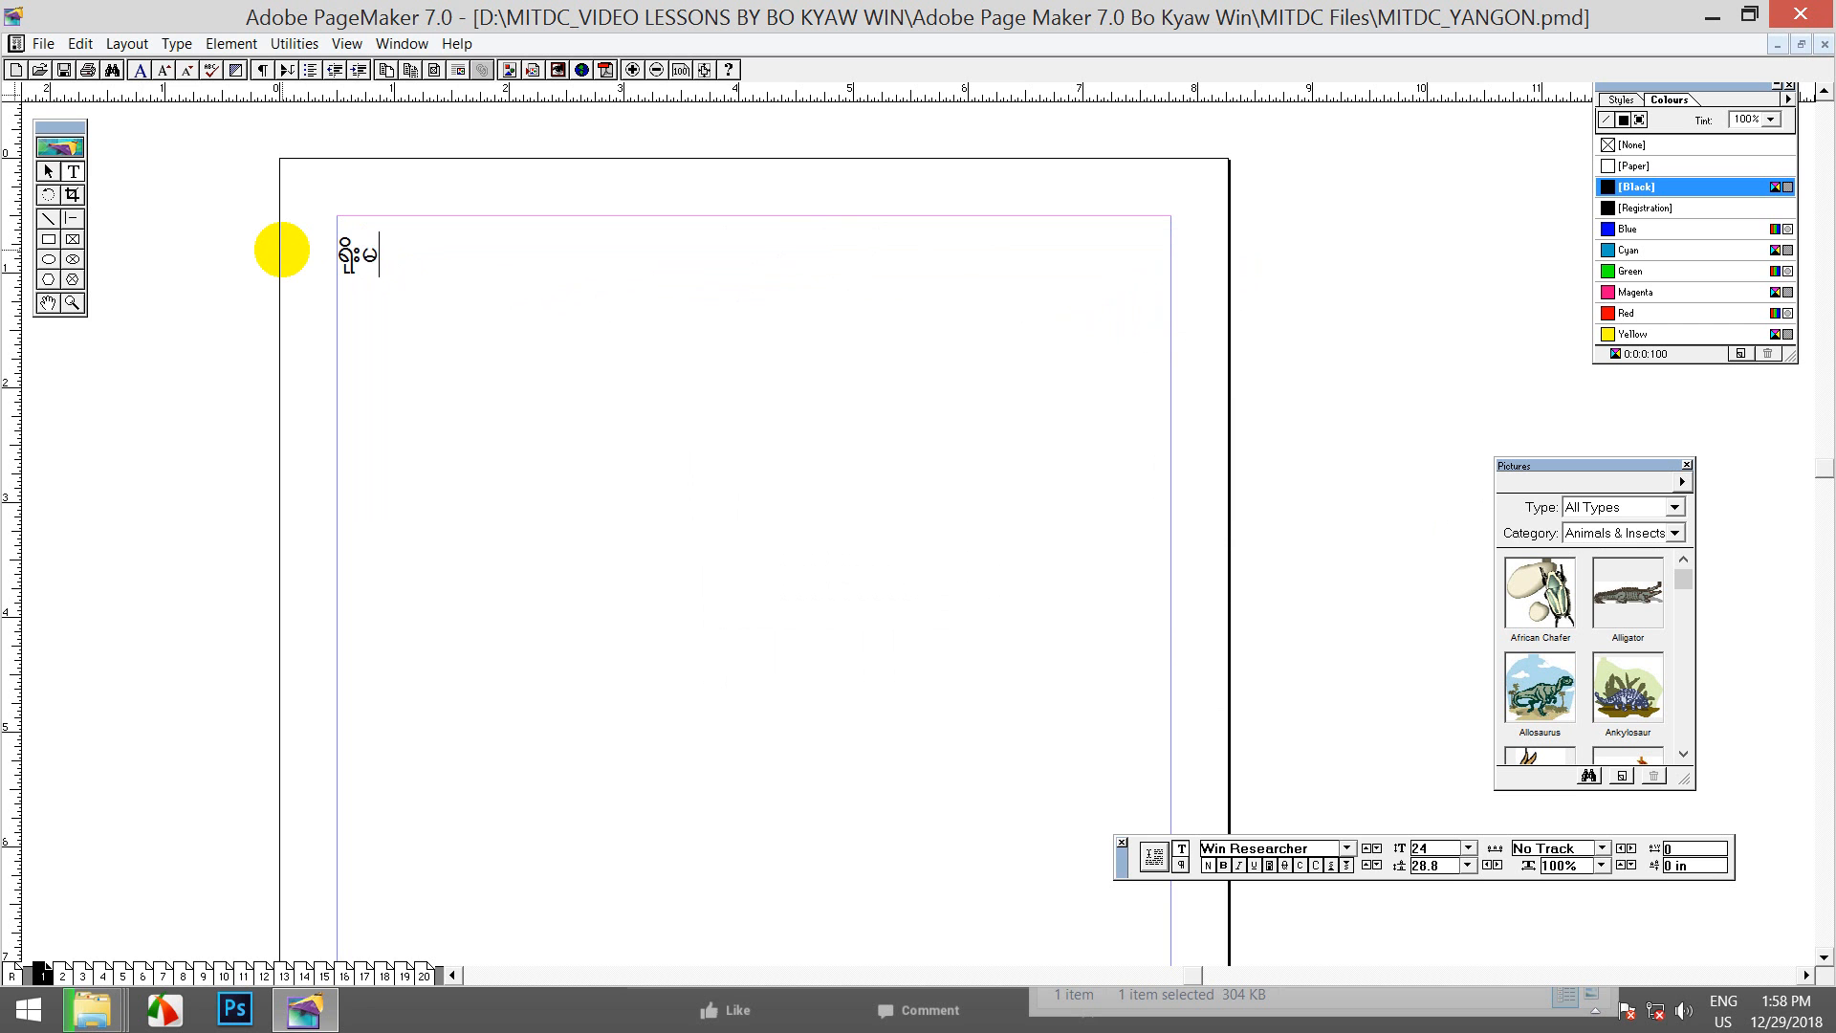
pyautogui.write('မ္လီဂျစ်')
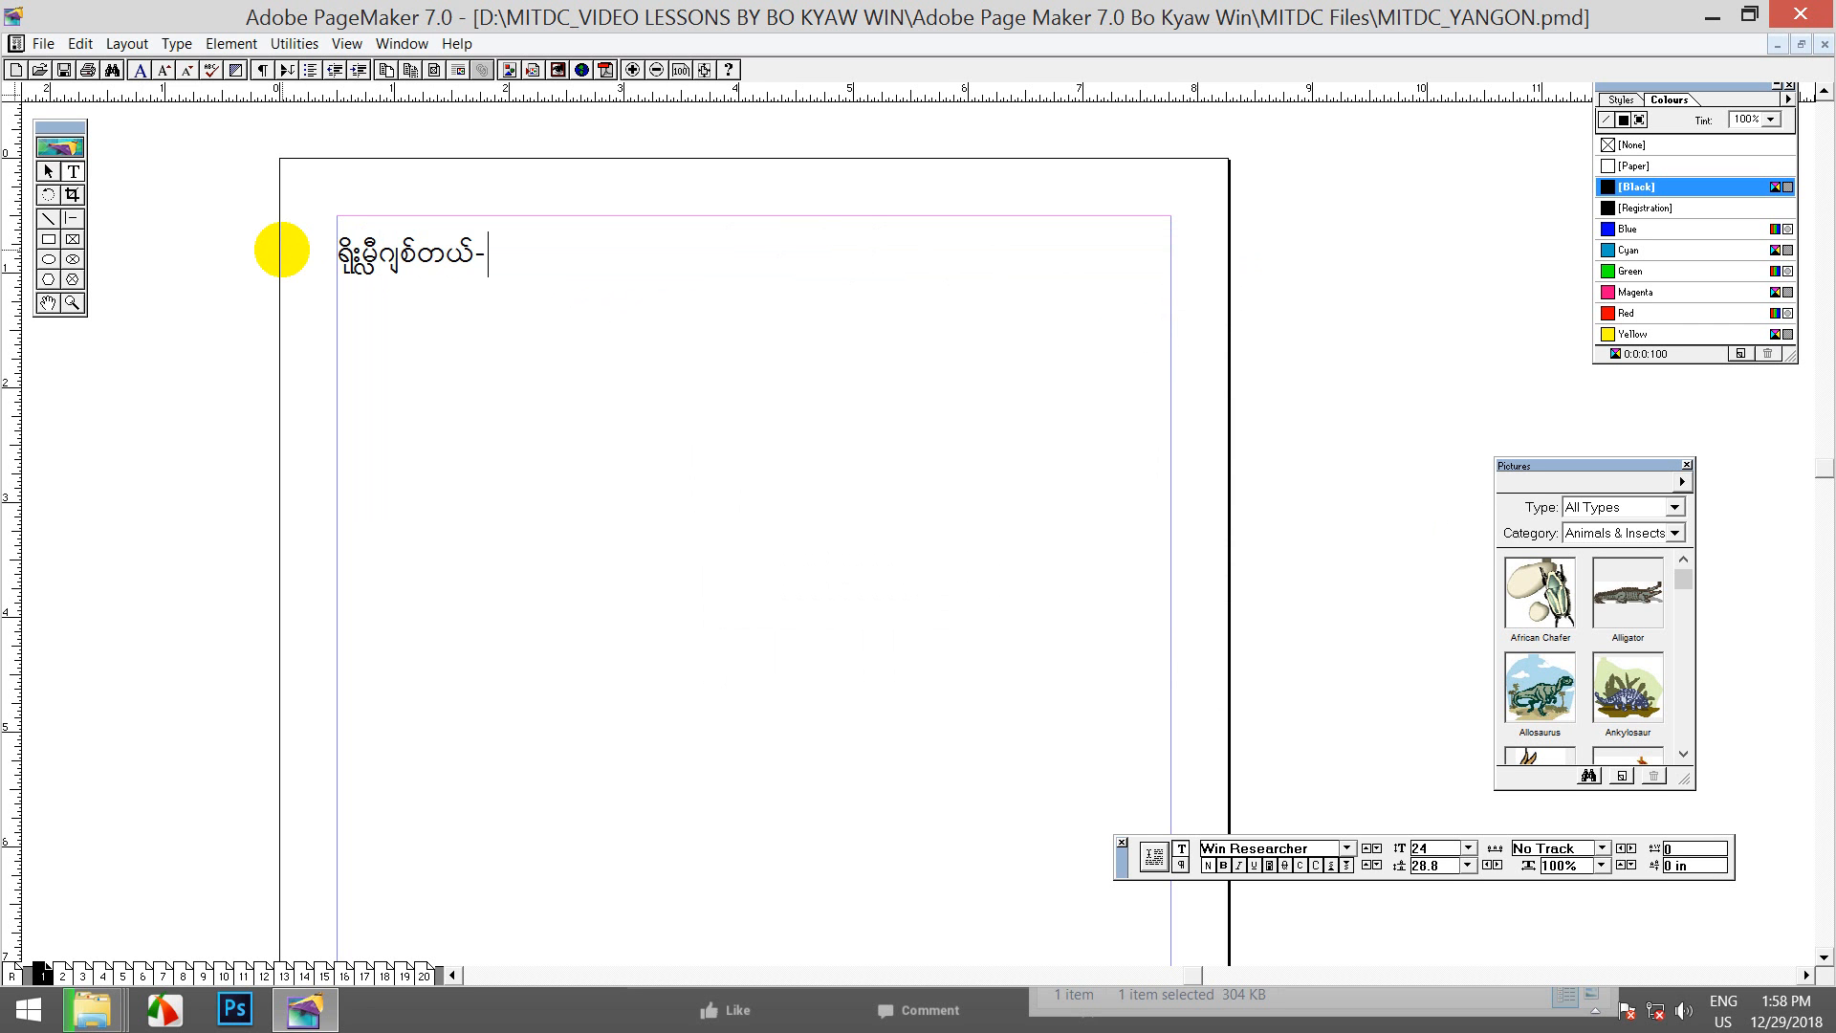
pyautogui.write('တယ်-၁တ်ပုံနှင့်ဗွီယိုရ')
pyautogui.write('ိုက')
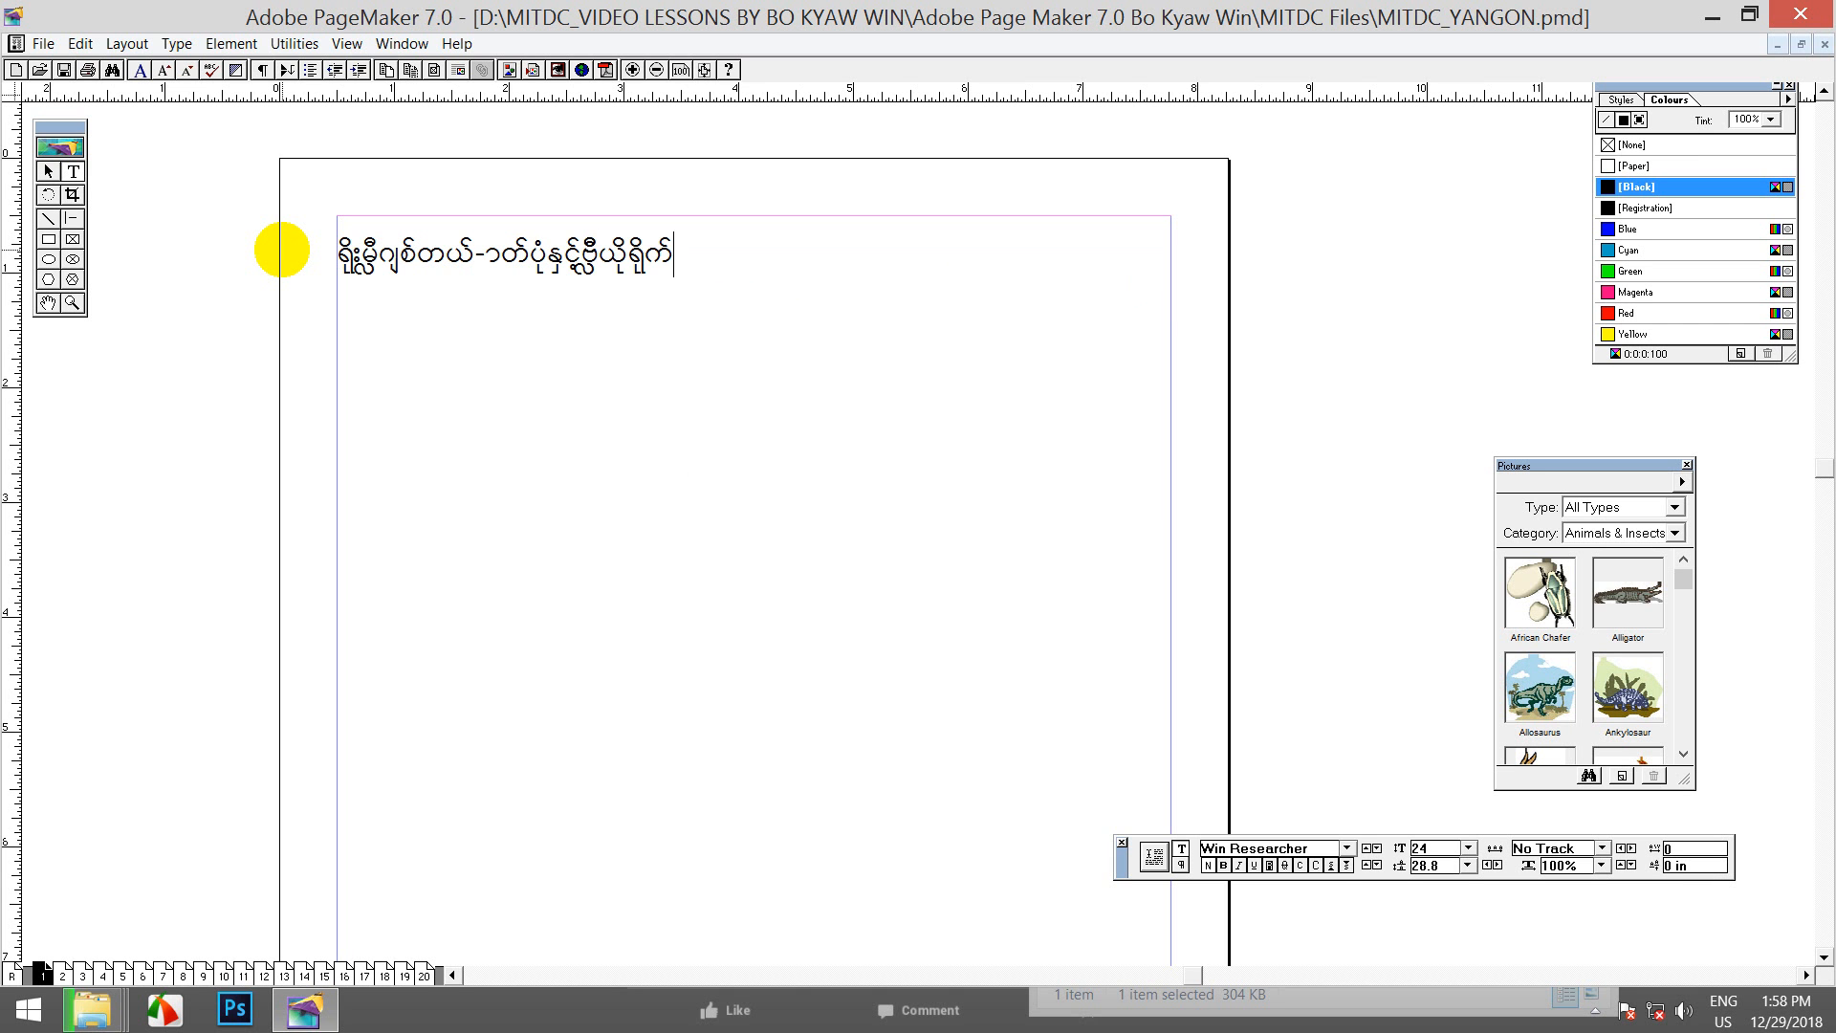
pyautogui.write('်ကူးတည်းဖြ')
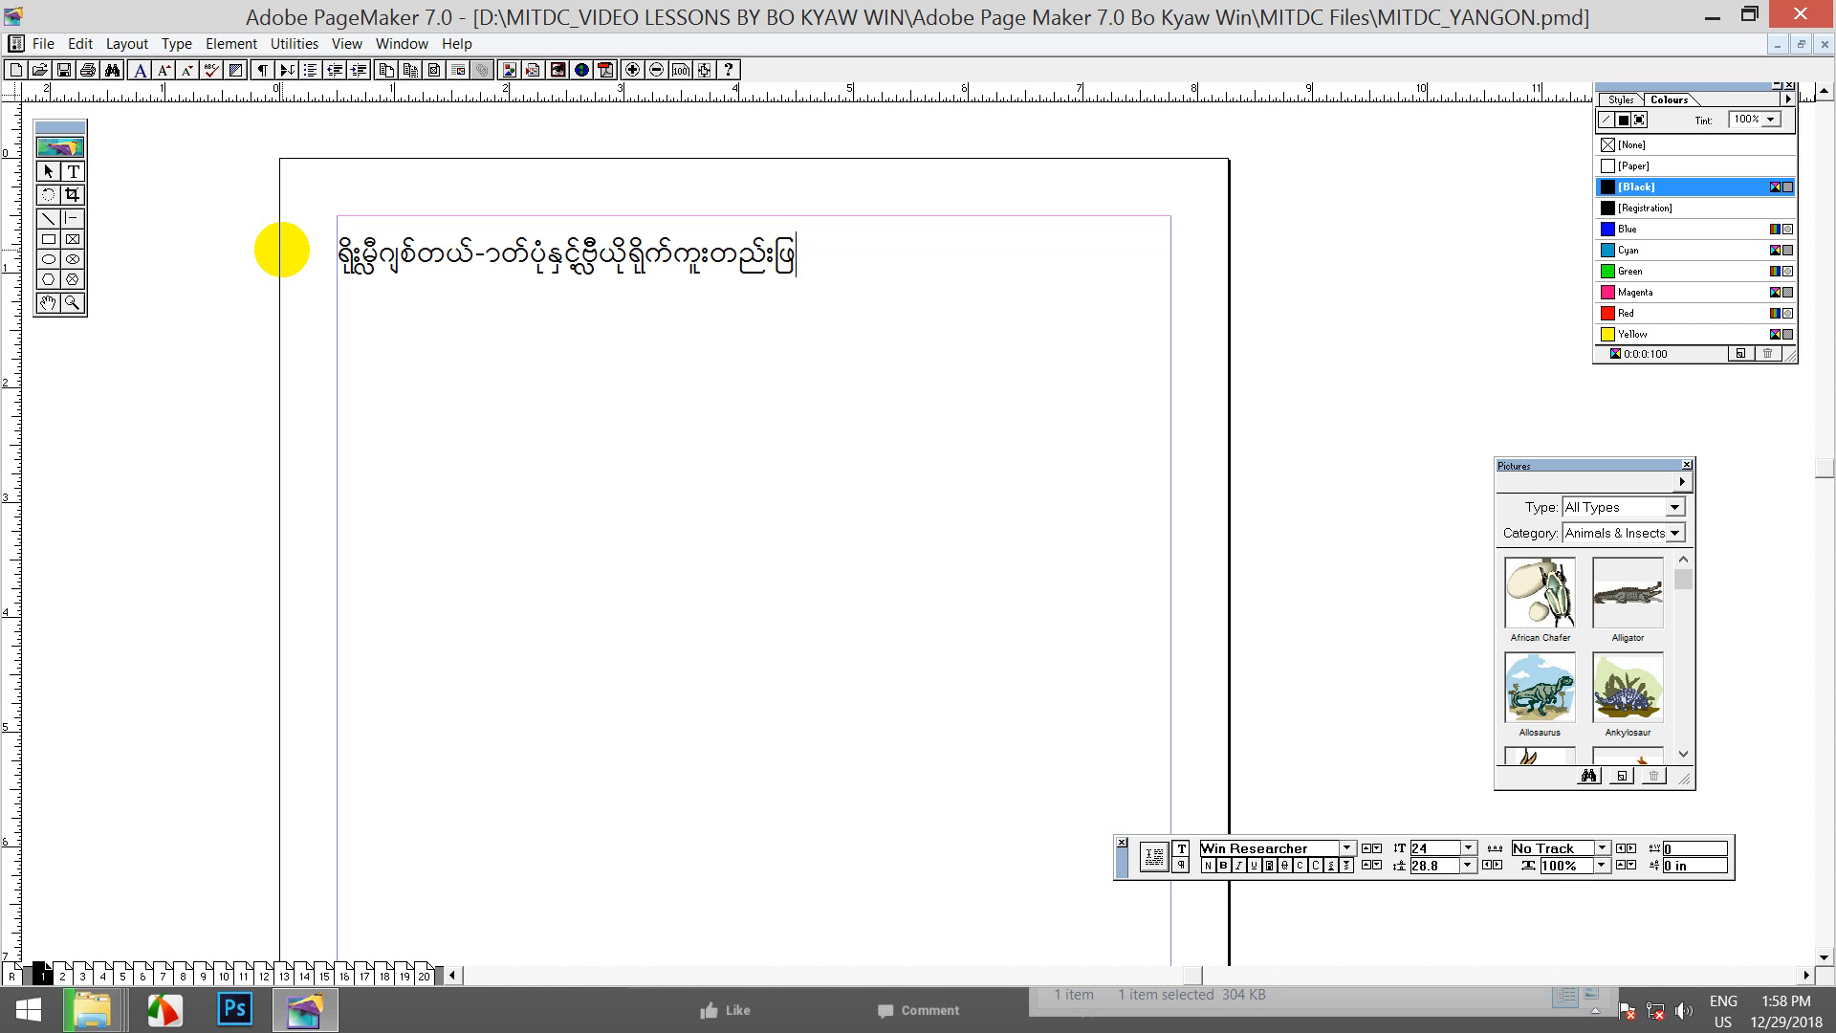
pyautogui.write('တ်ေရးဆိုင်')
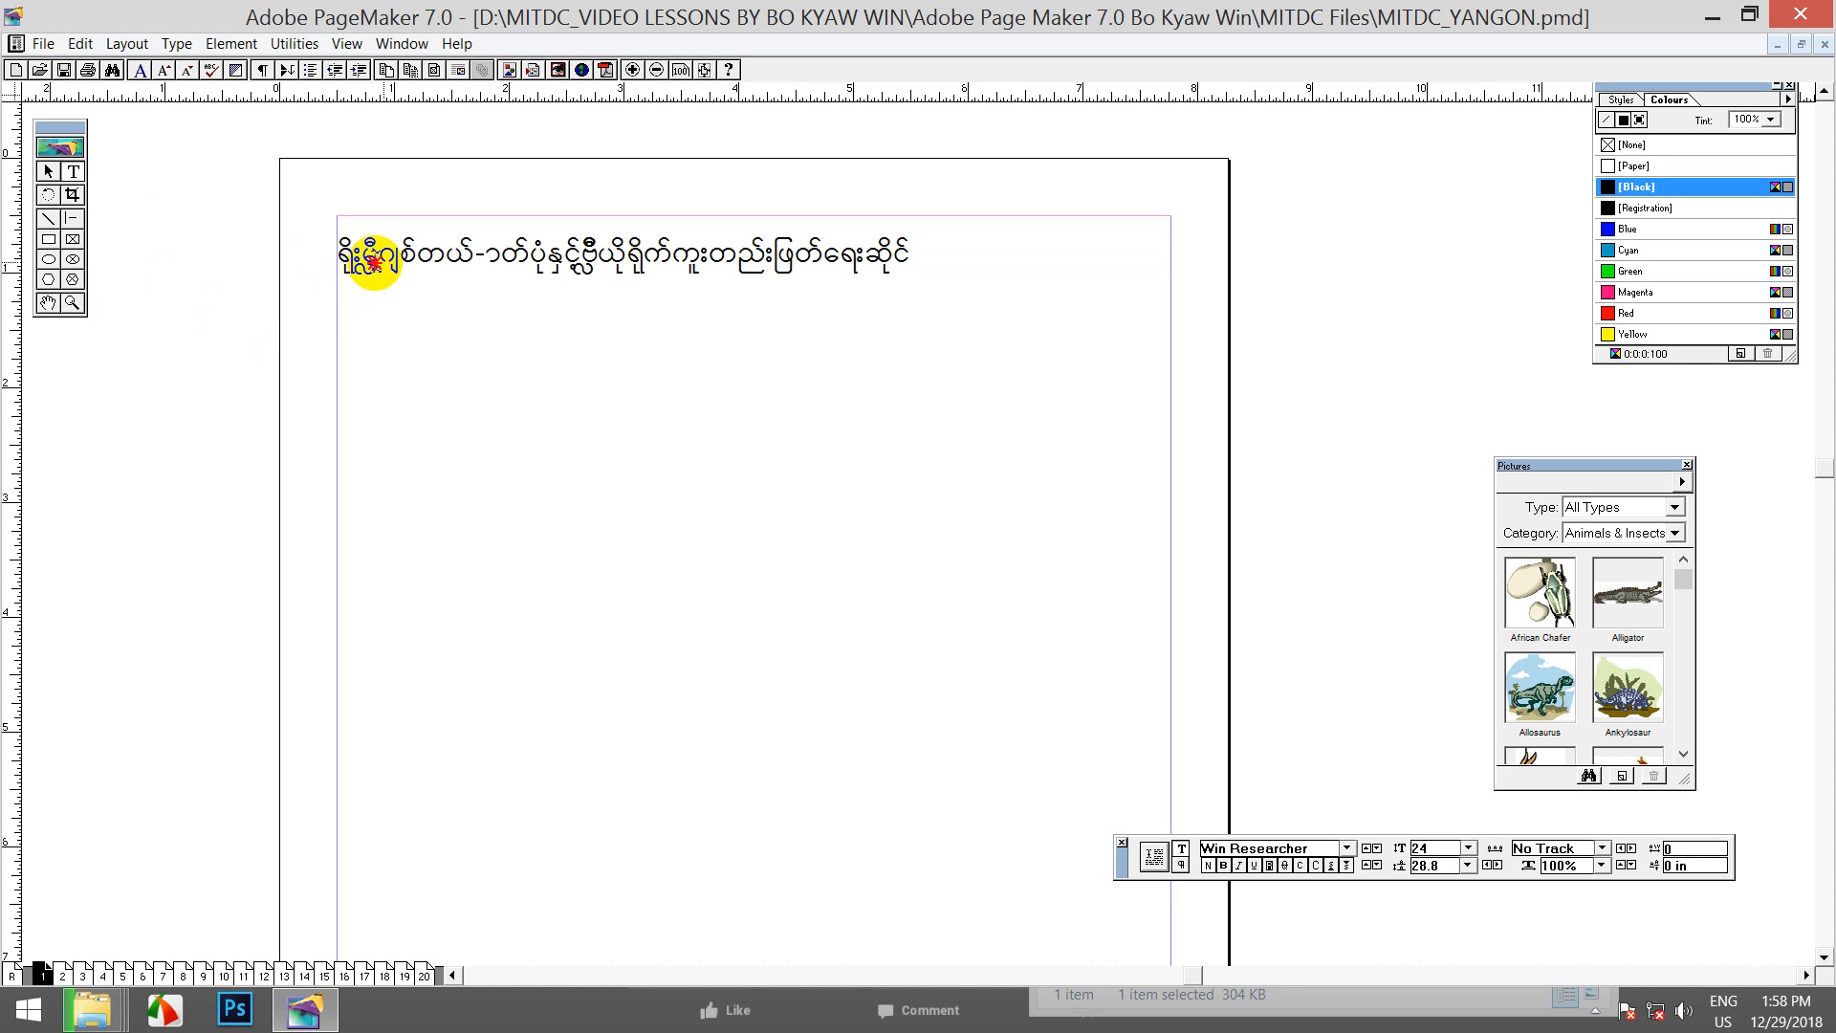
# Step: Disable "Use typographer's quotes" in the additional general preferences and apply the change
pyautogui.moveTo(488, 287); pyautogui.dragTo(447, 299)
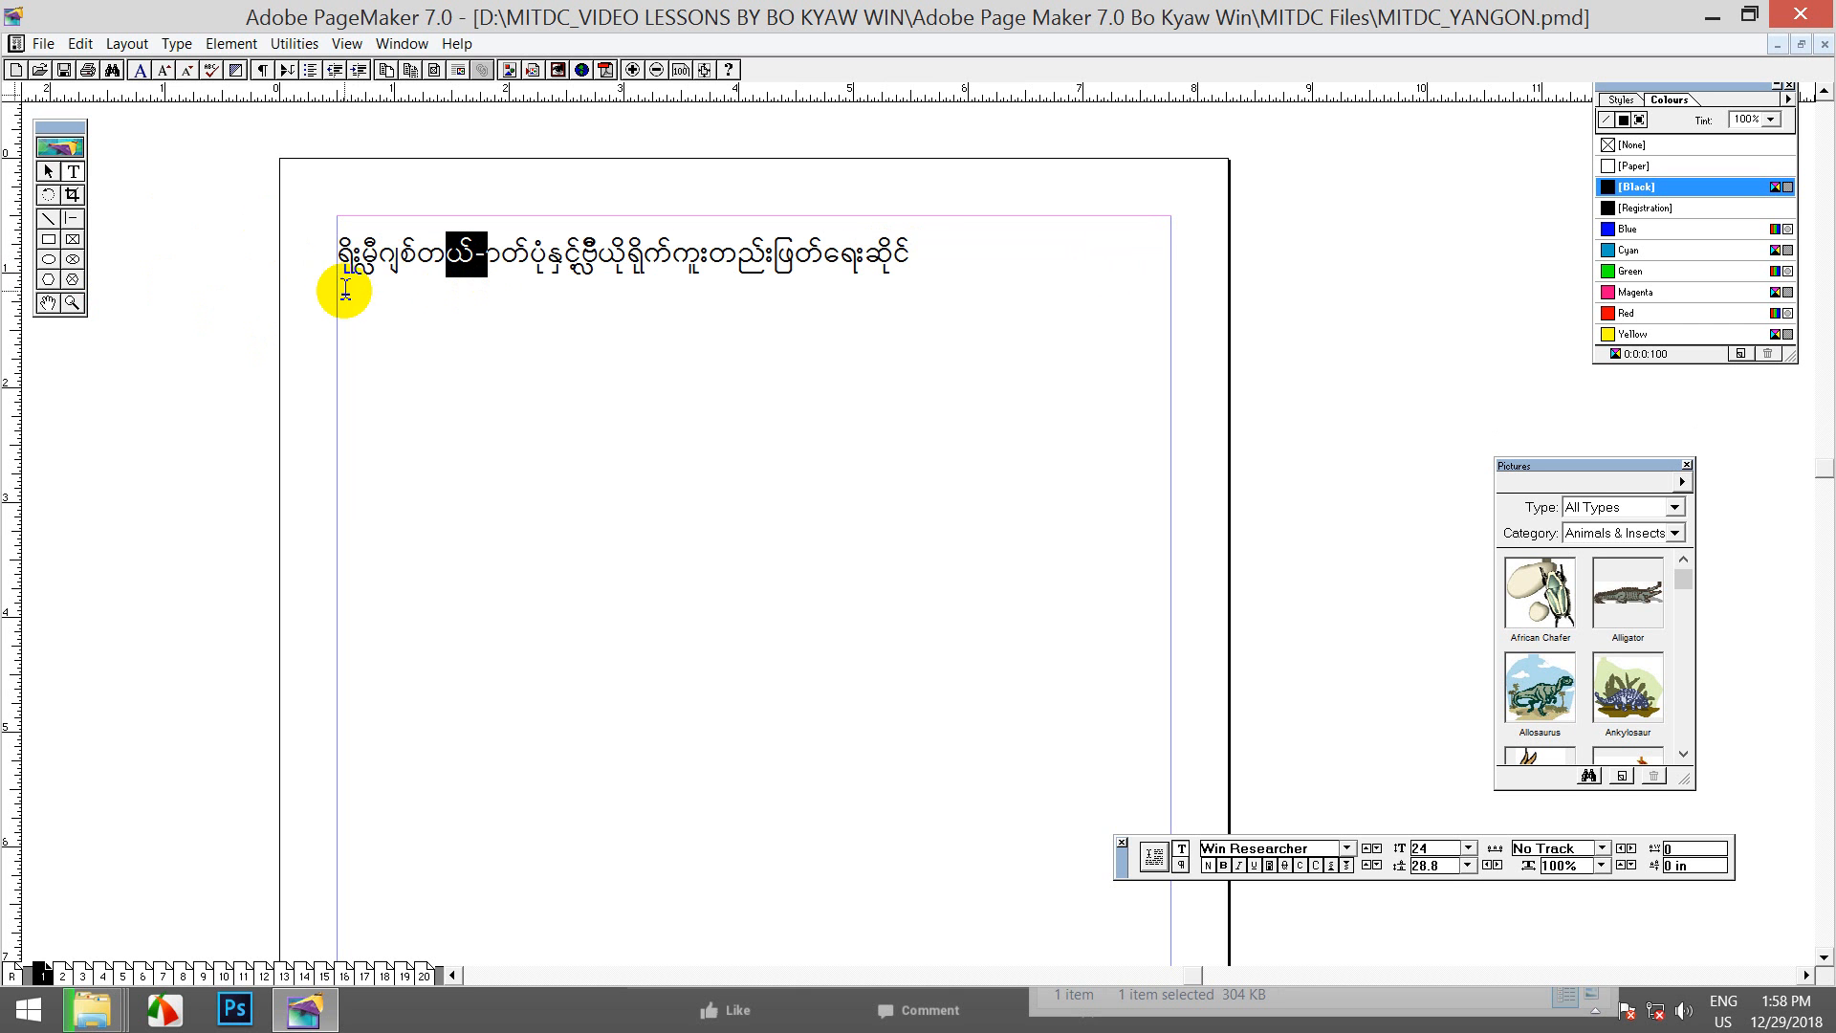
pyautogui.moveTo(335, 256); pyautogui.dragTo(917, 278)
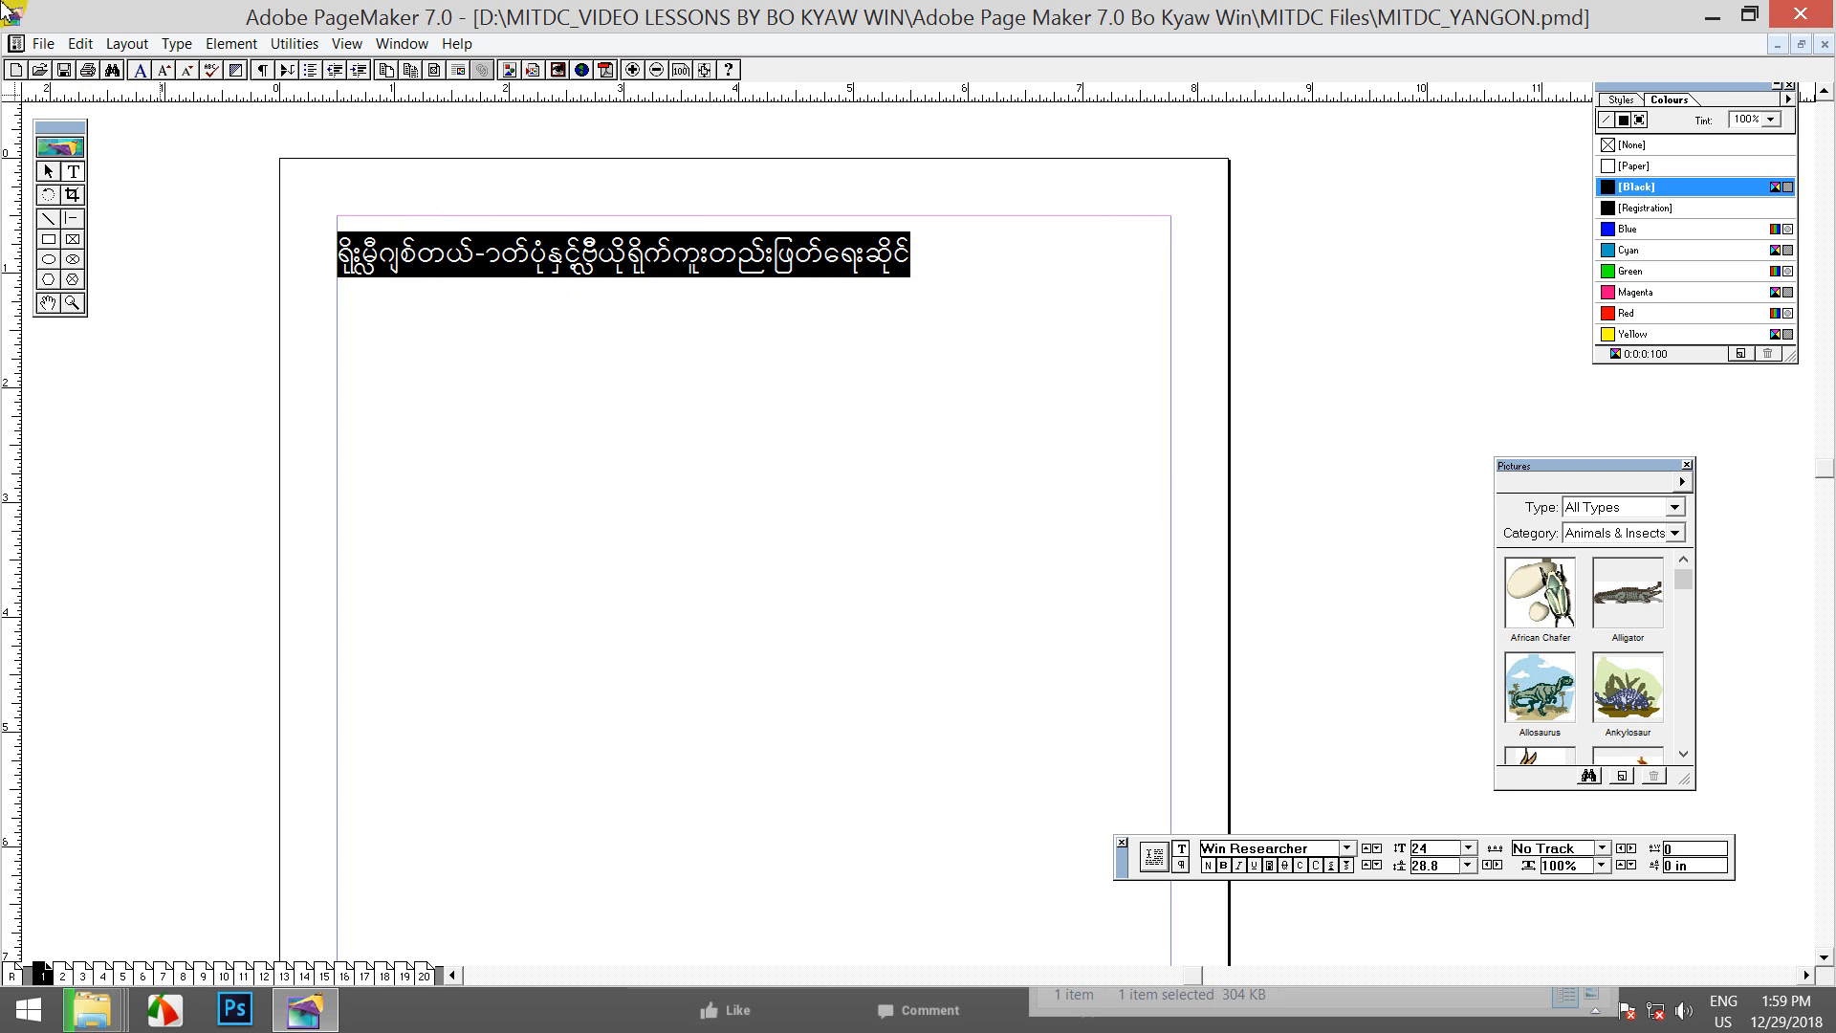
pyautogui.click(44, 45)
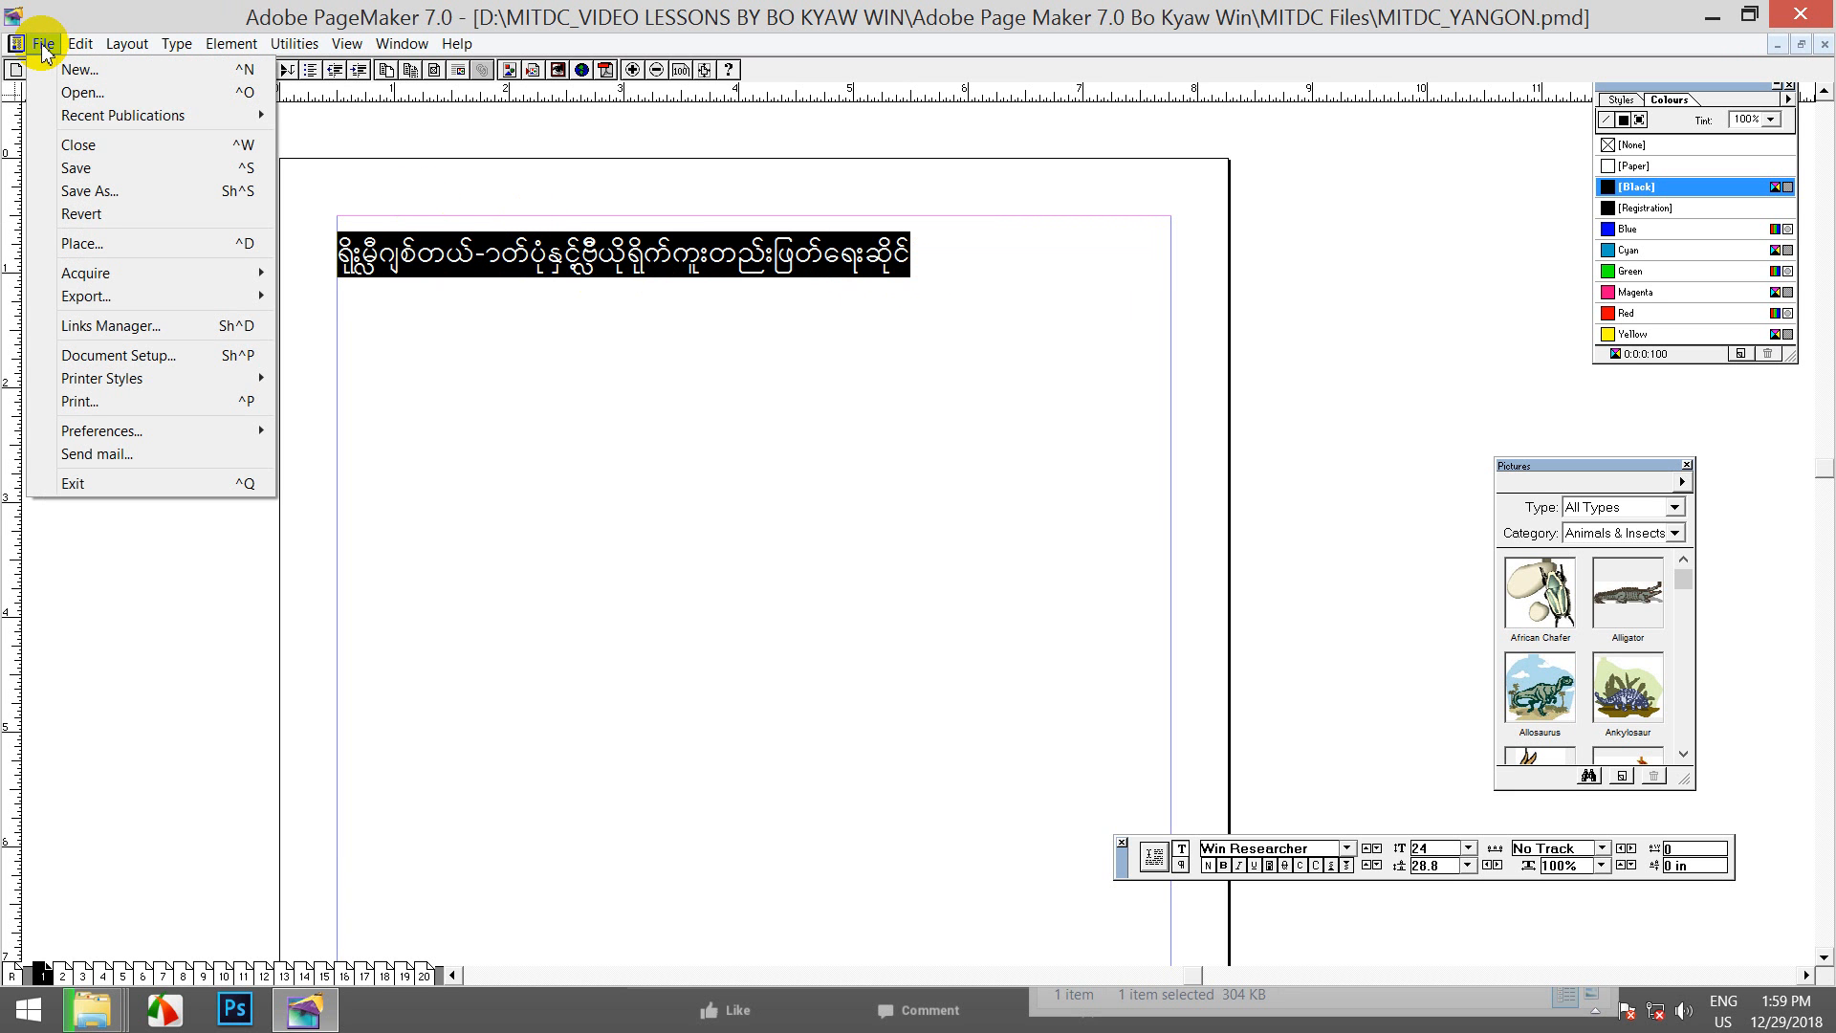
pyautogui.moveTo(205, 431)
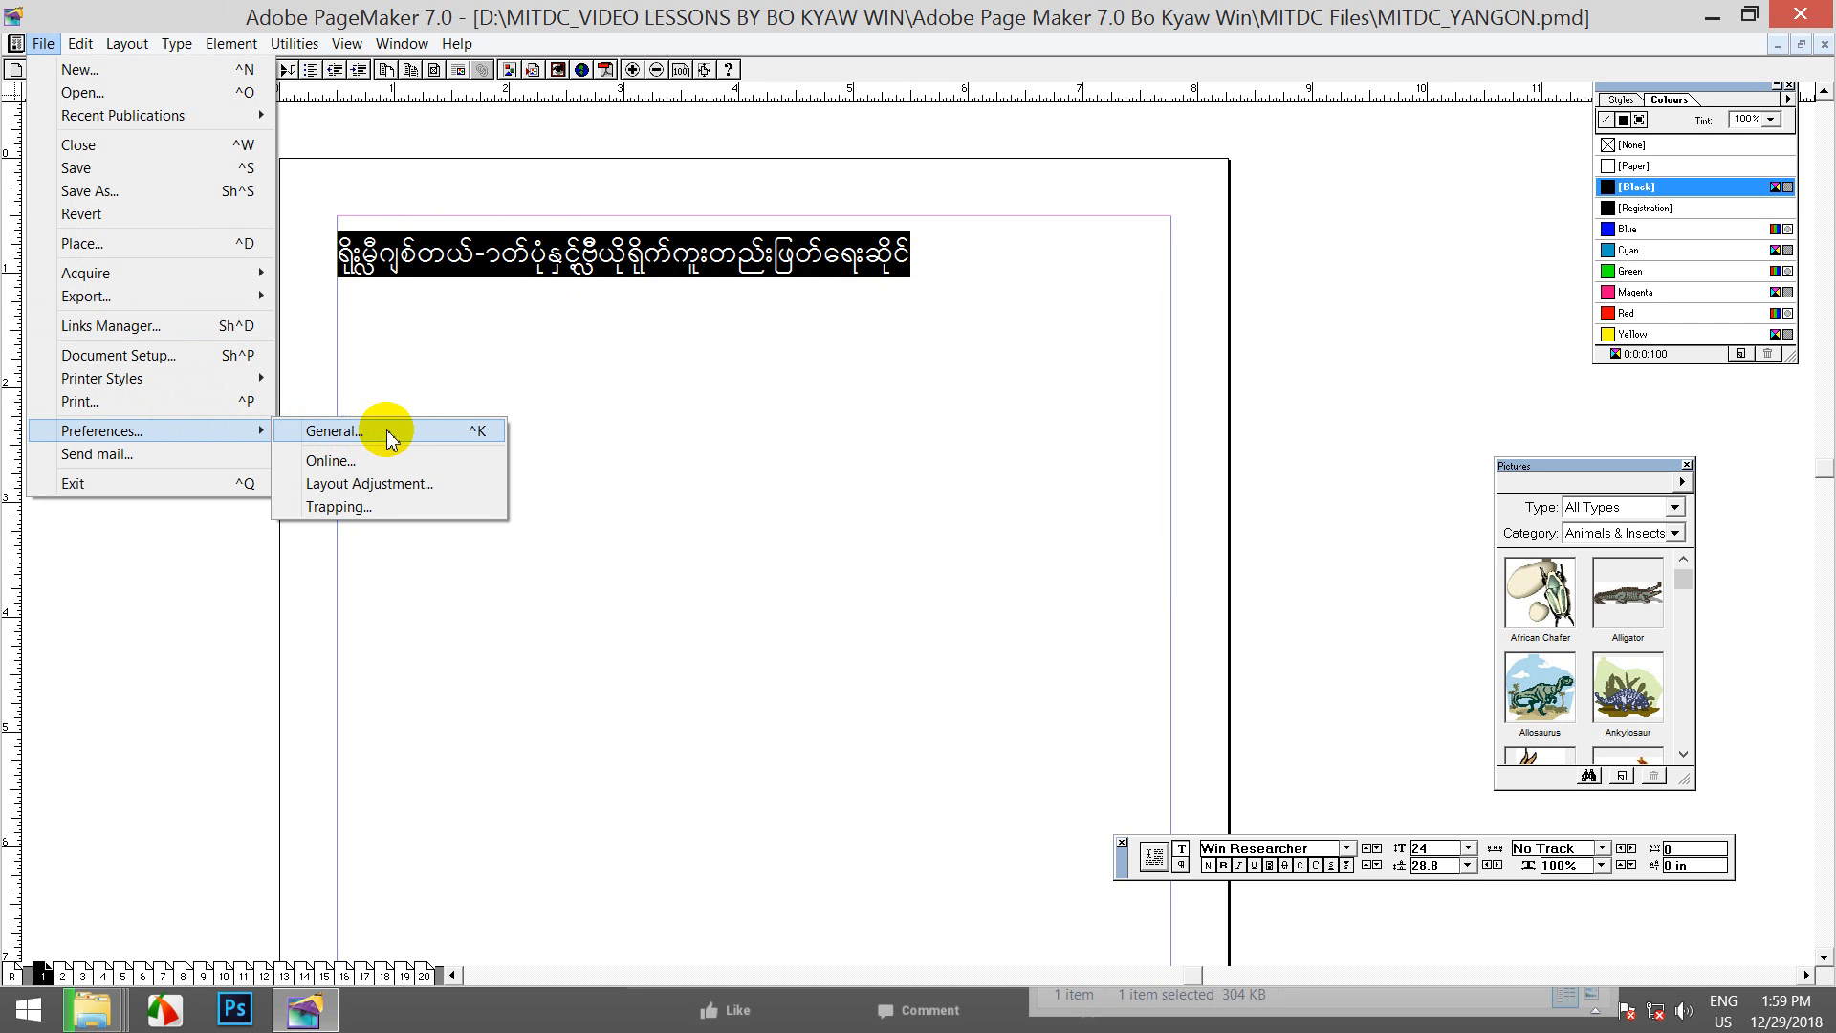
pyautogui.press('Escape')
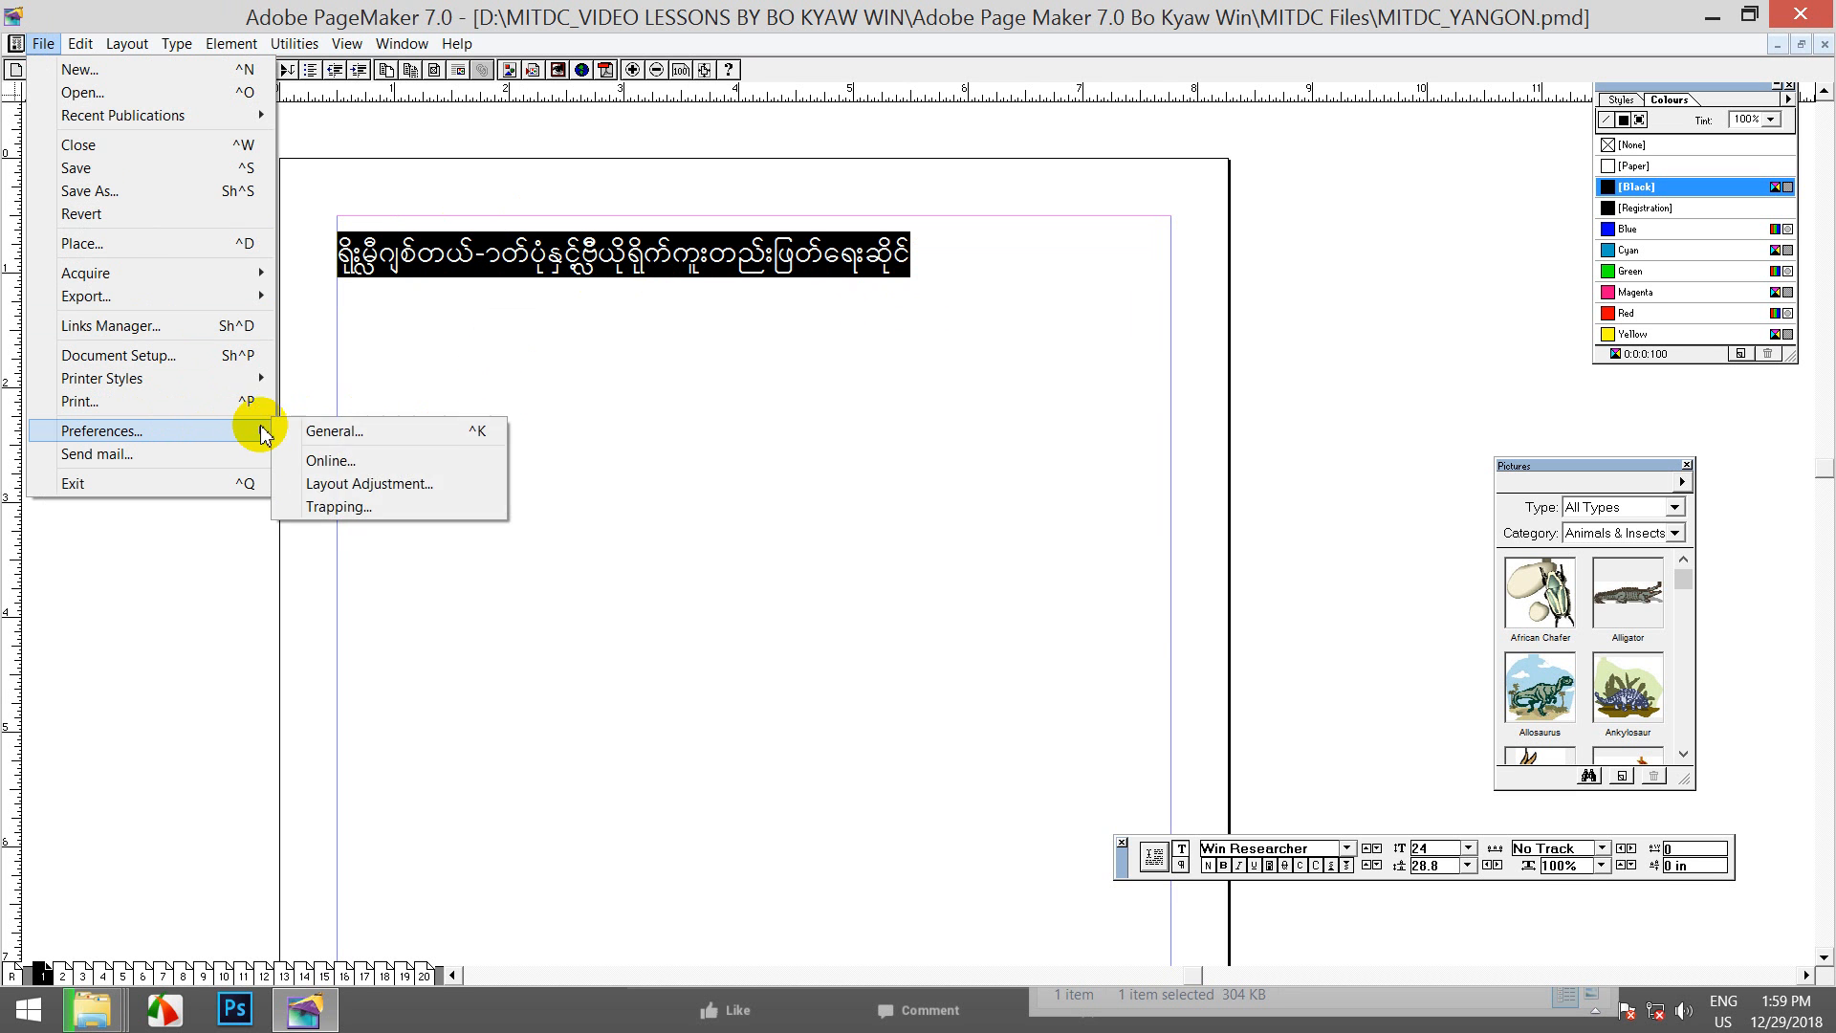
pyautogui.click(320, 426)
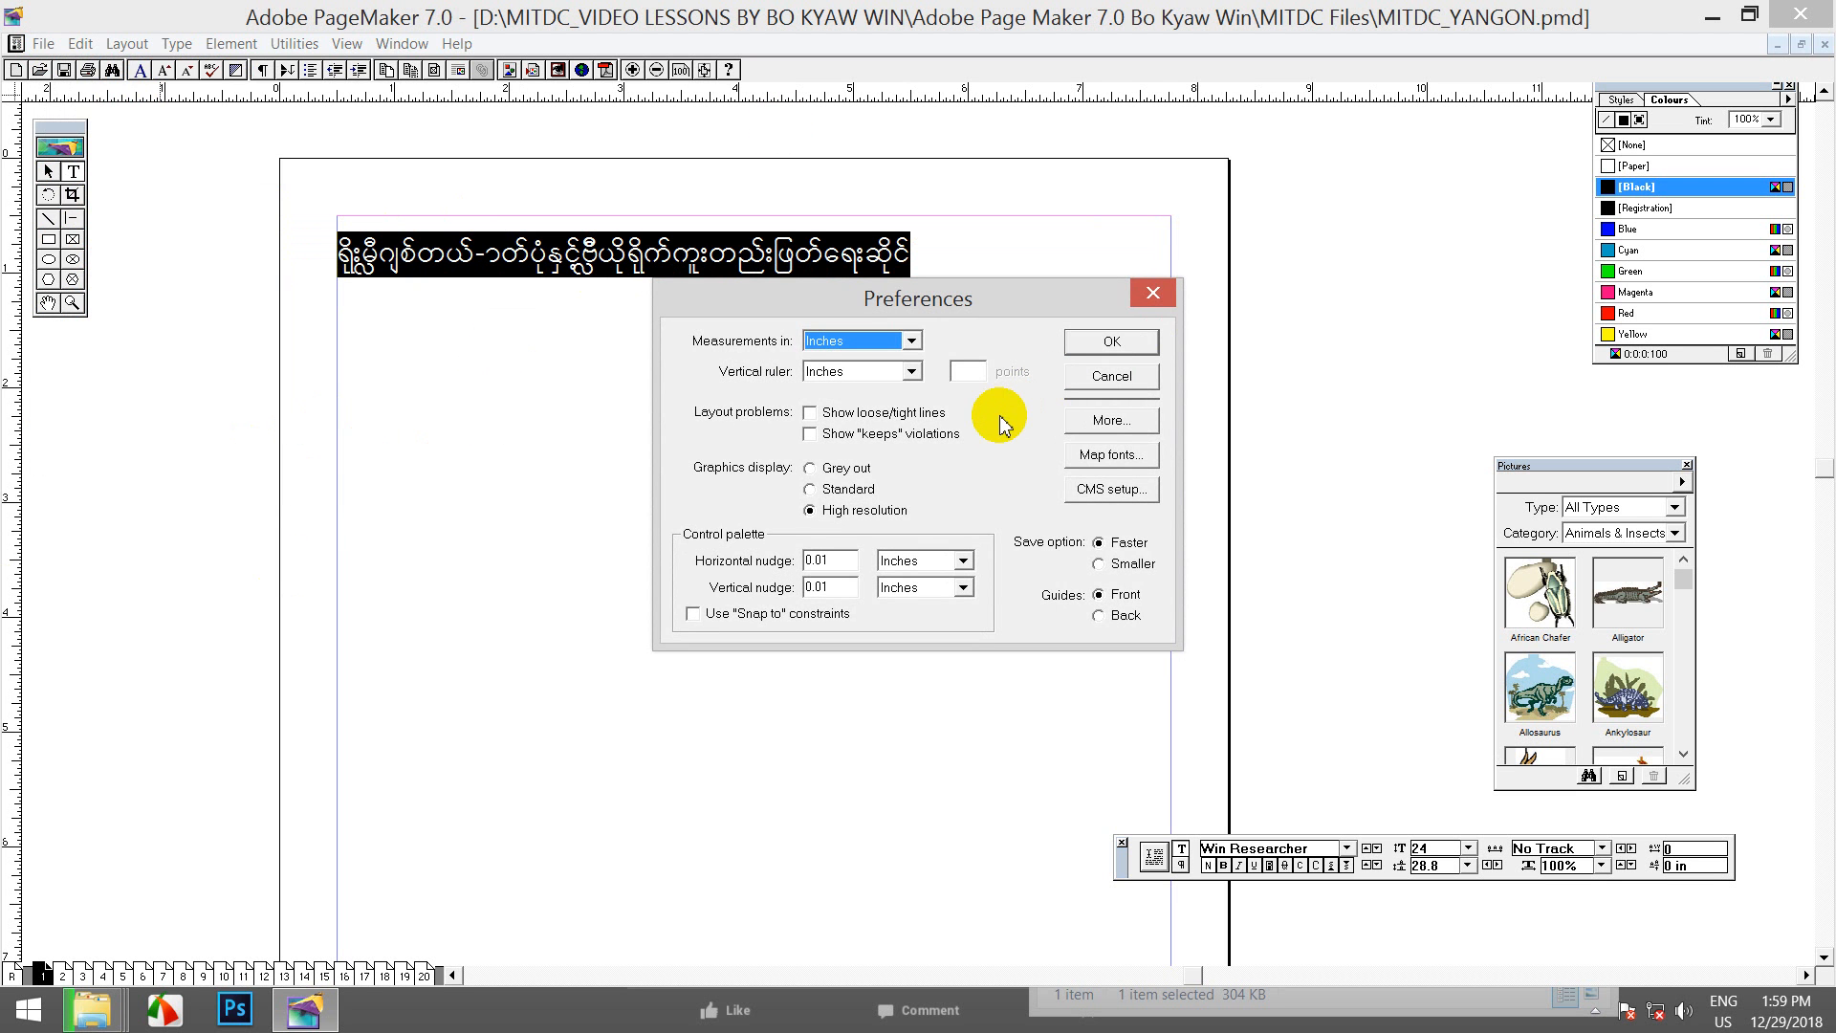
pyautogui.moveTo(1006, 308); pyautogui.dragTo(1039, 352)
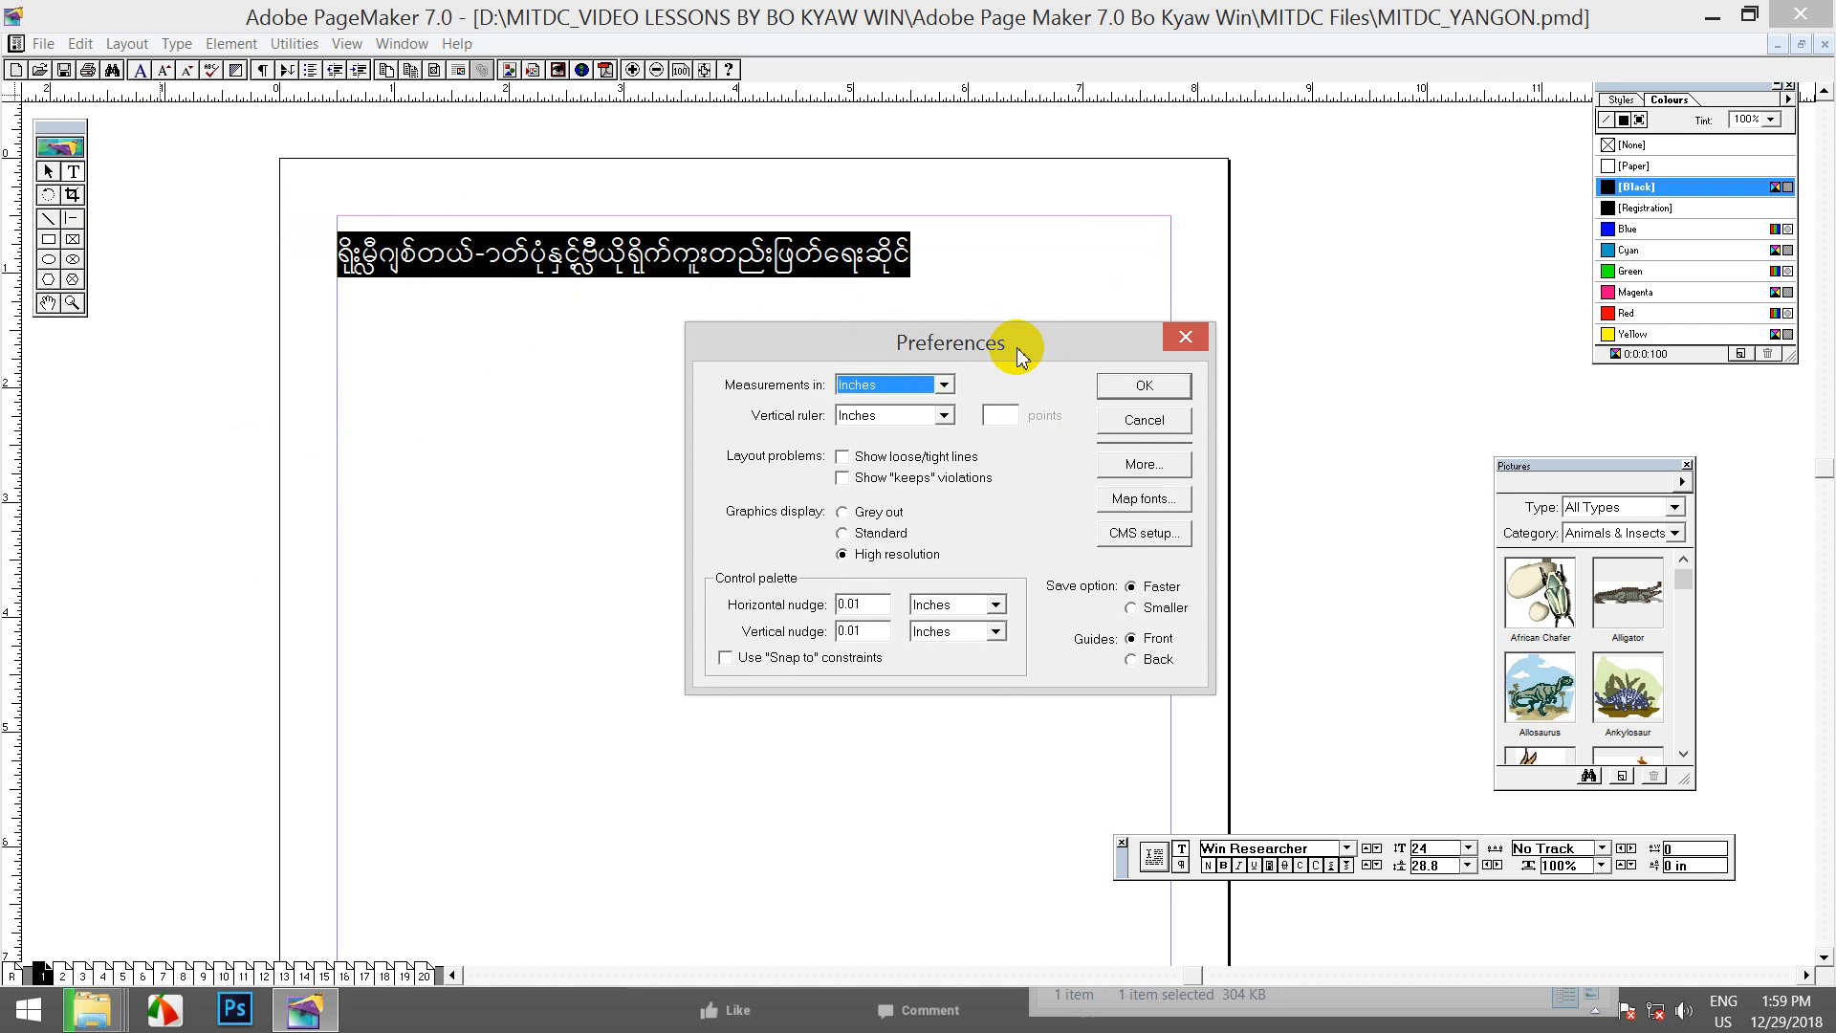
pyautogui.click(1138, 465)
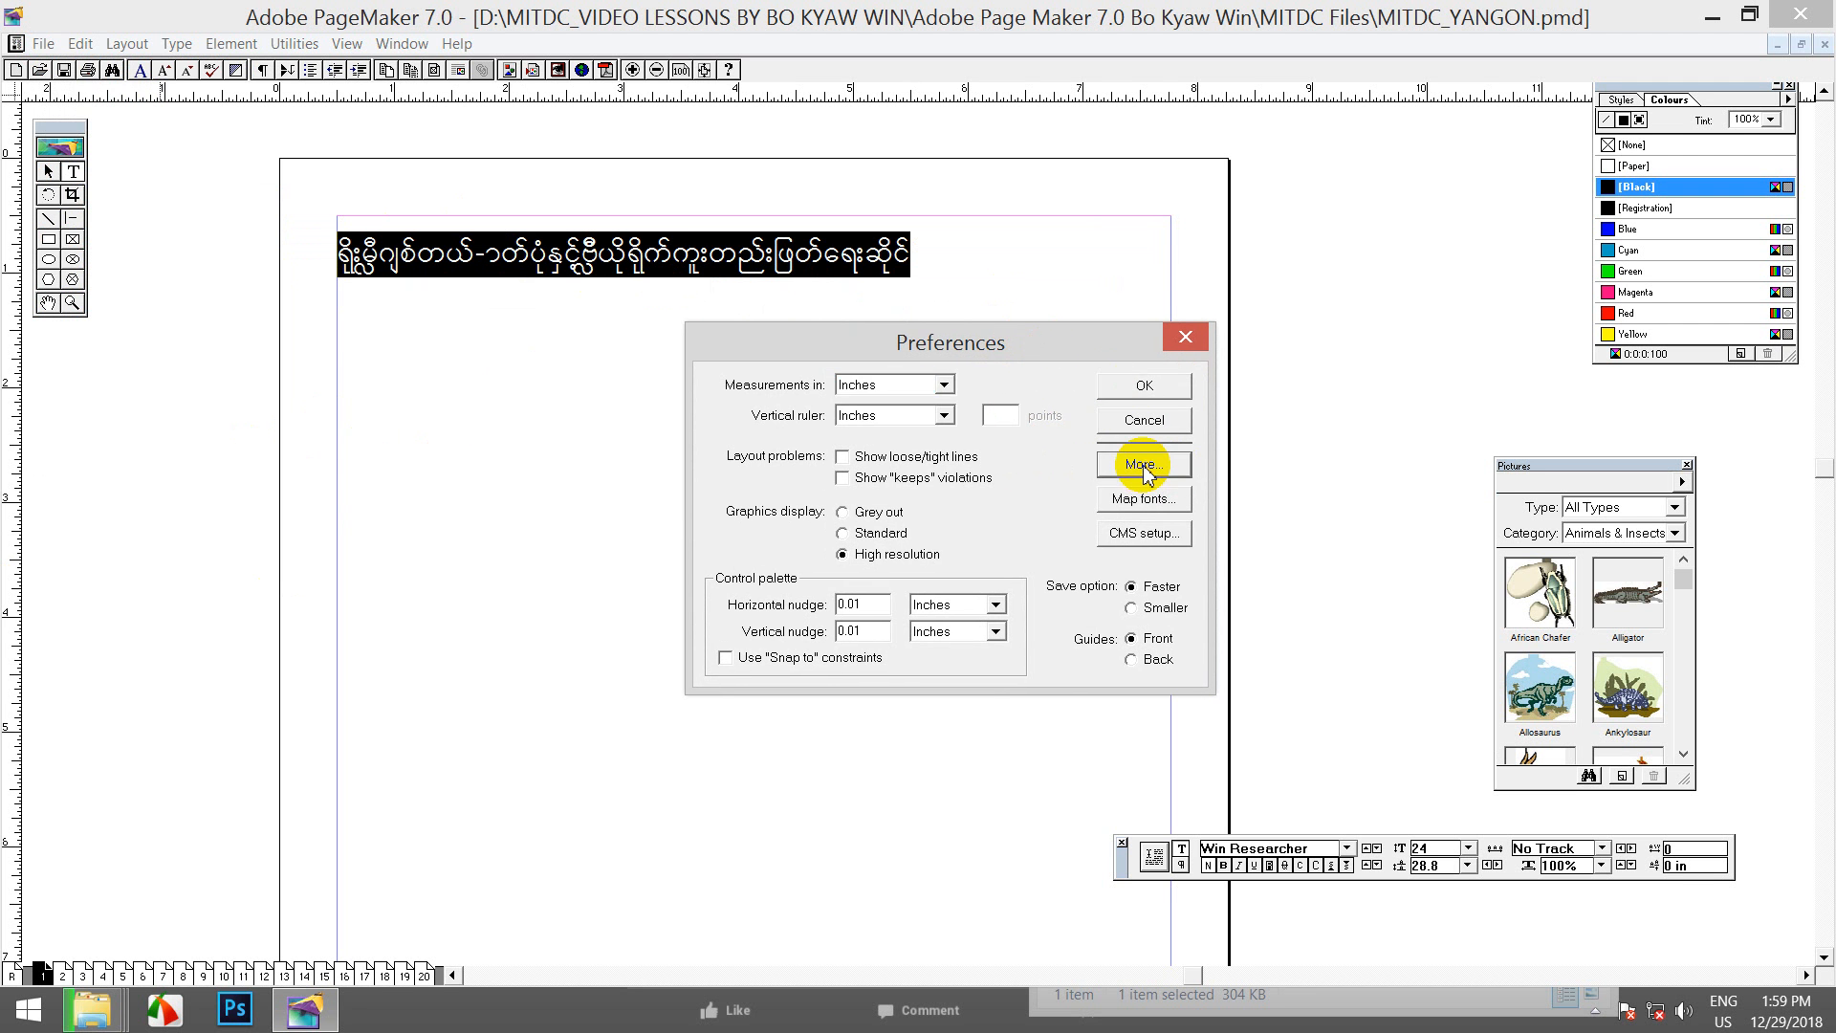
pyautogui.moveTo(990, 257); pyautogui.dragTo(1150, 257)
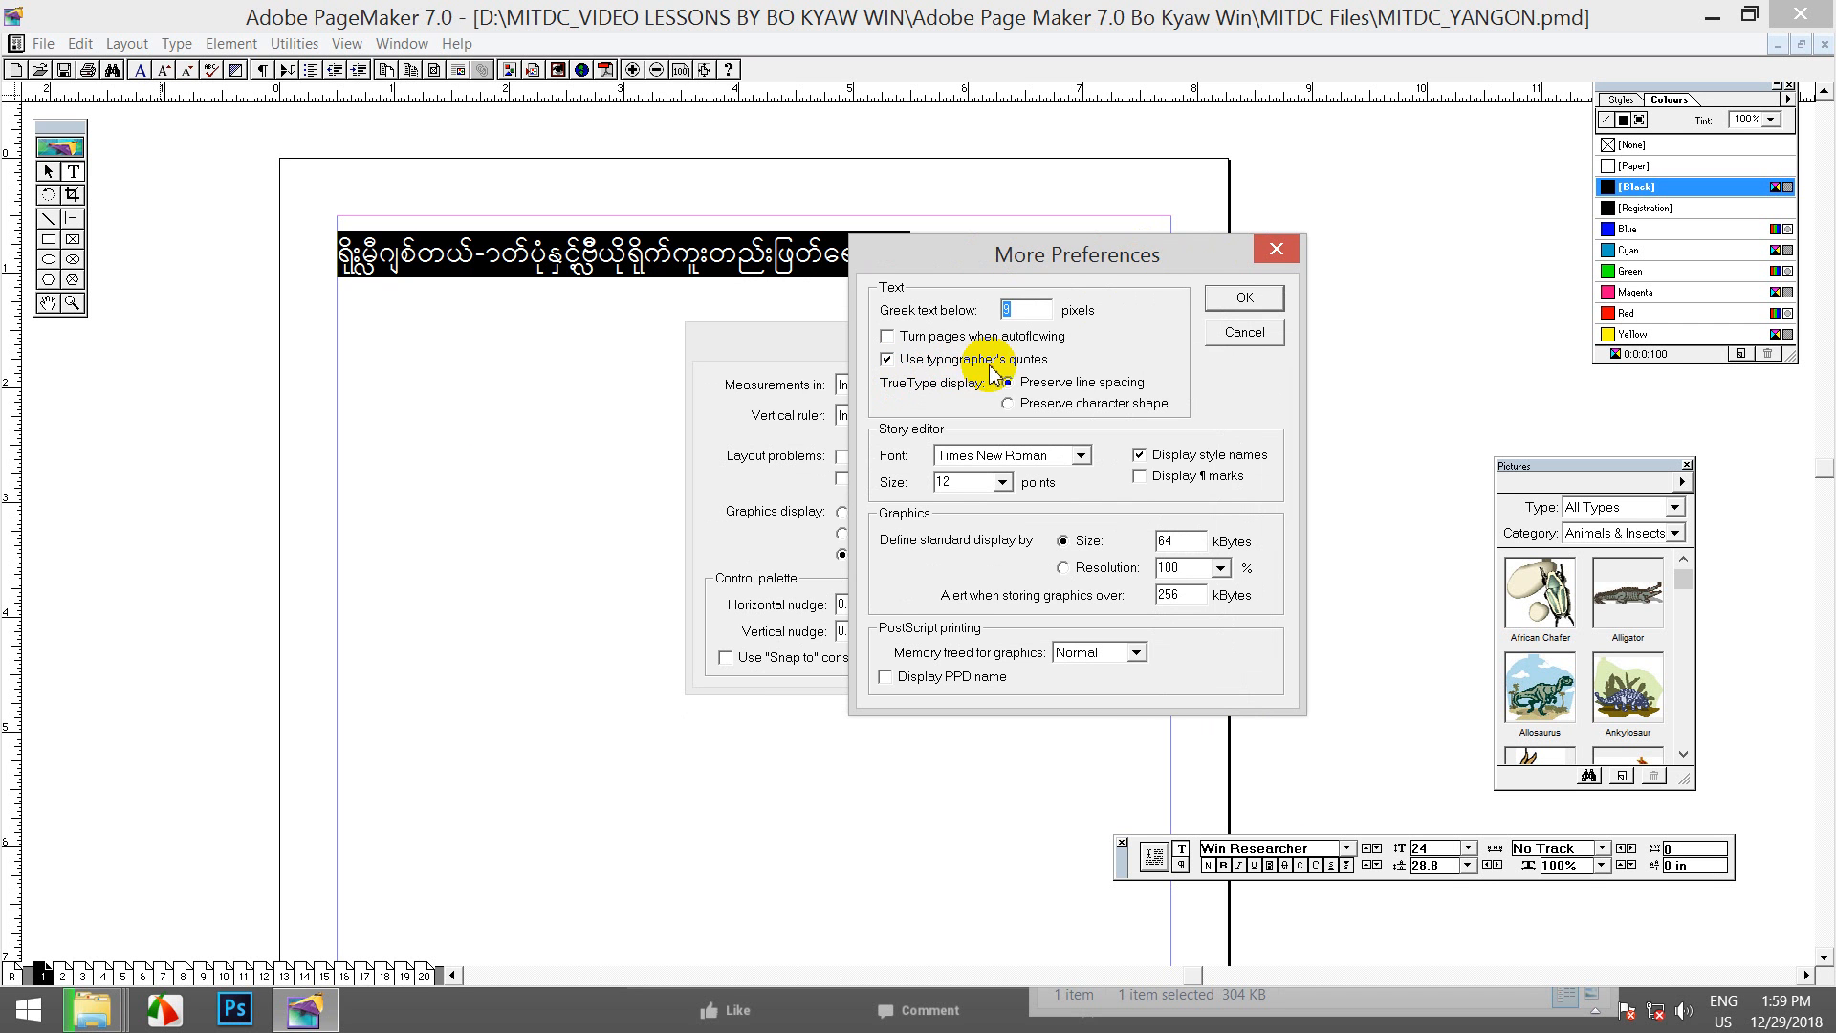
pyautogui.click(888, 362)
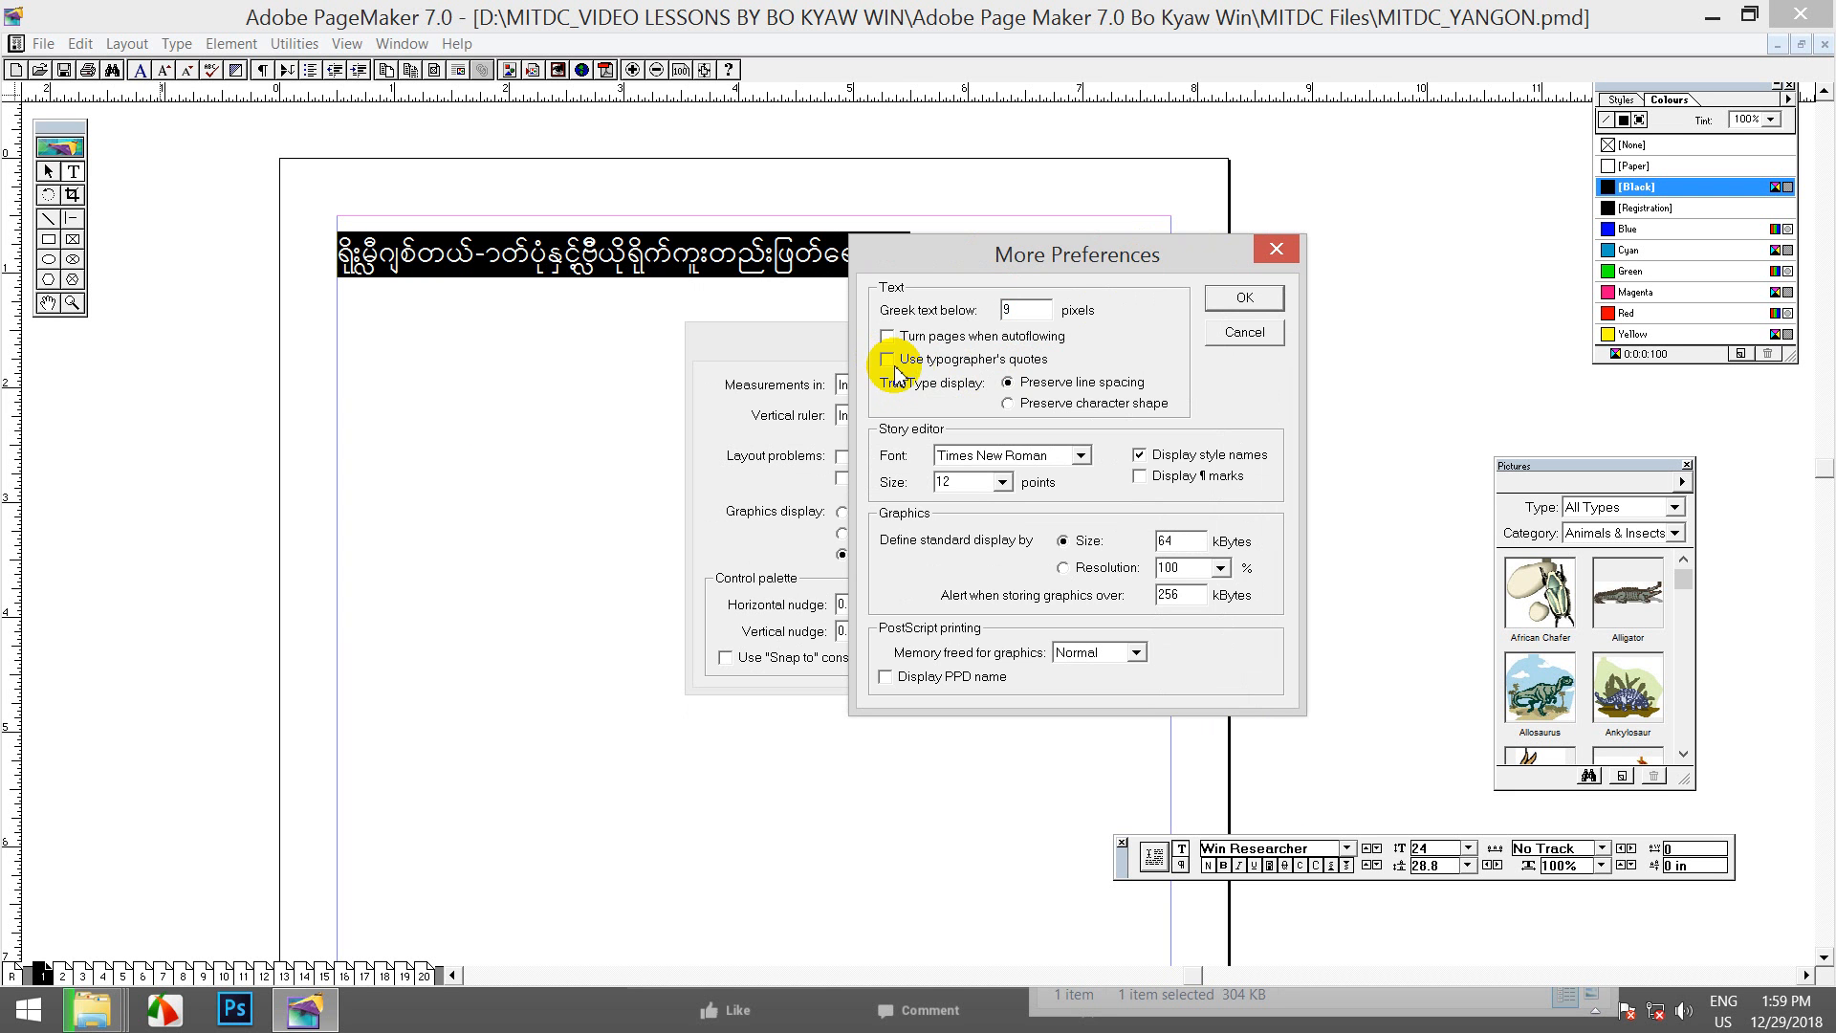
pyautogui.click(1243, 297)
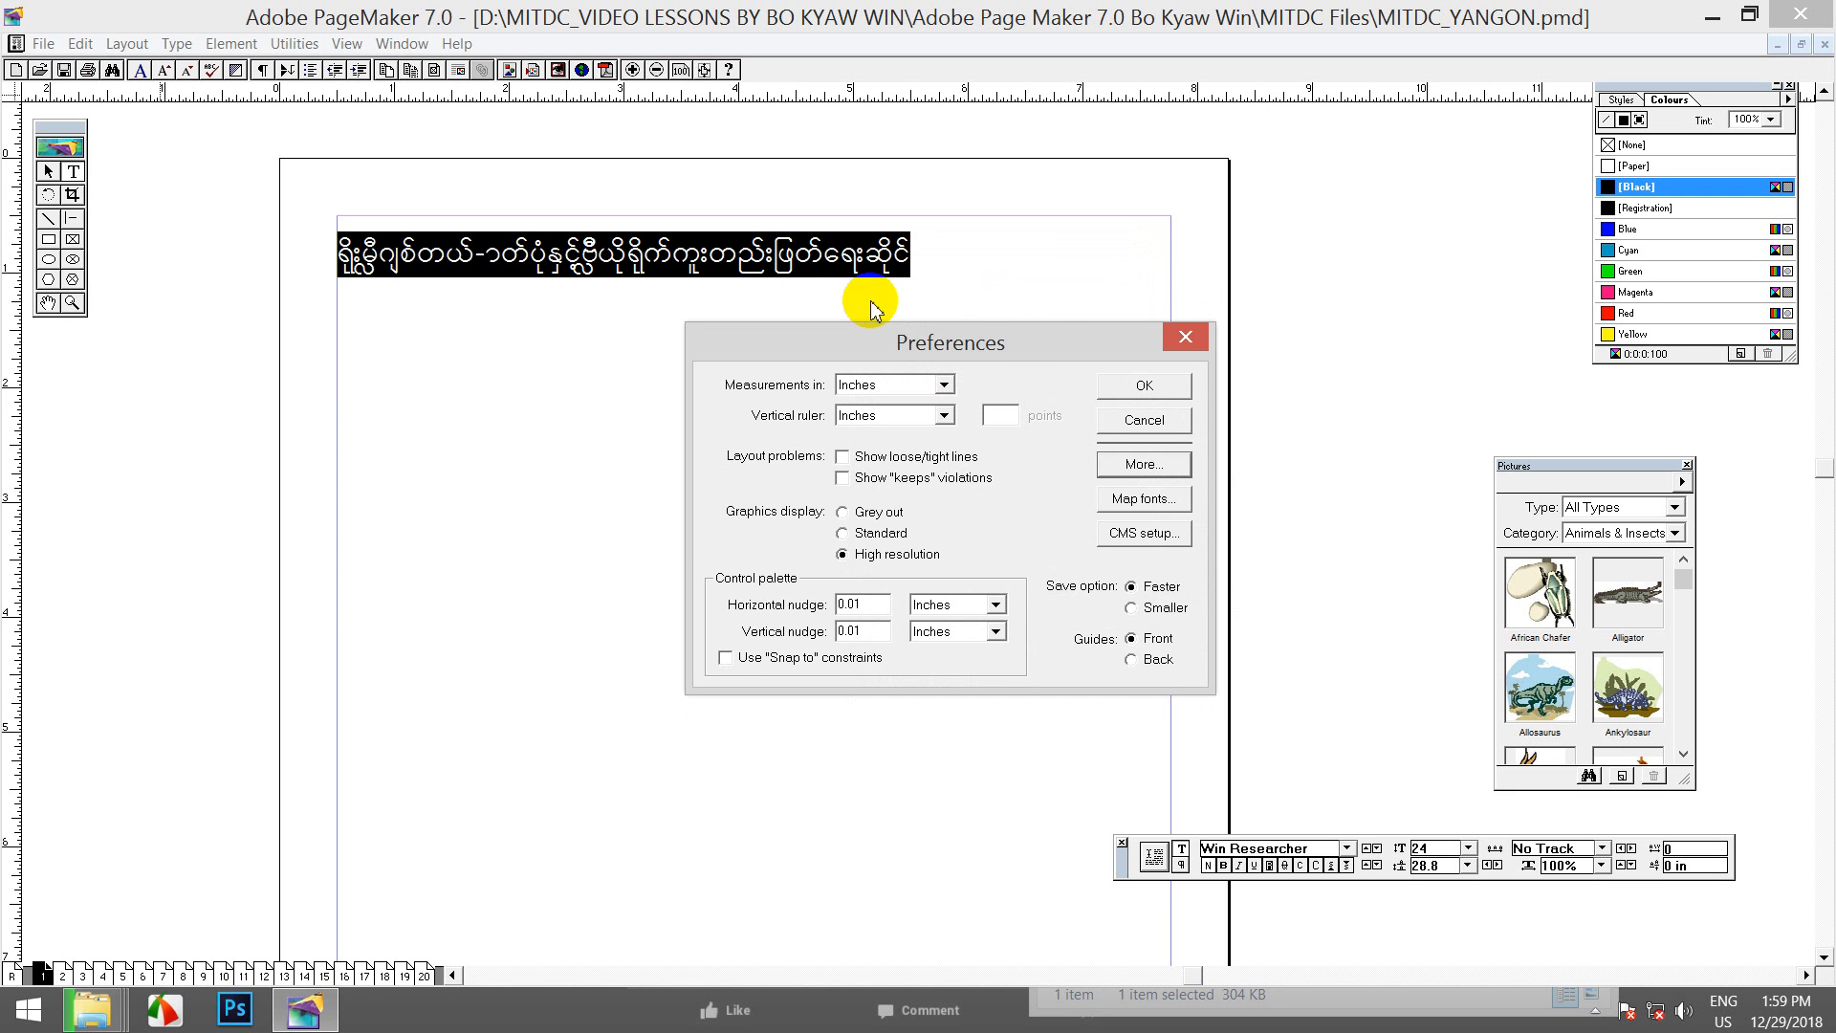
pyautogui.click(1141, 383)
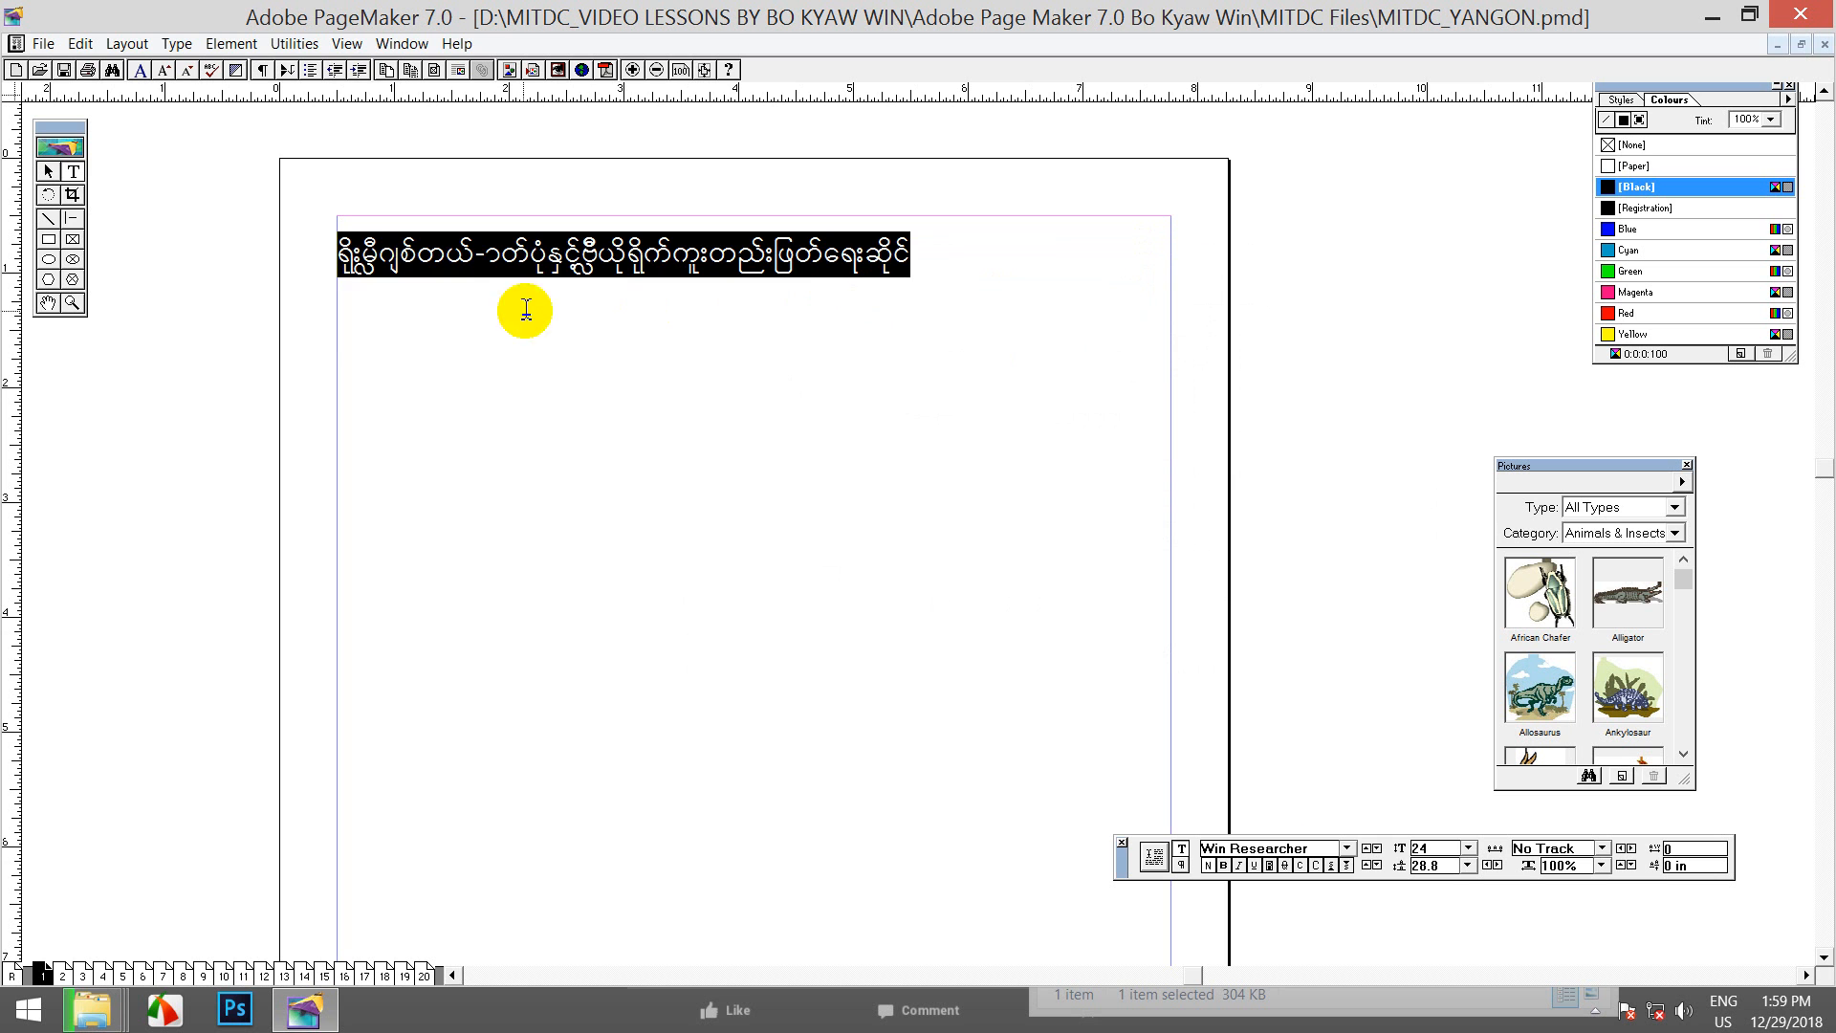
# Step: Replace the Burmese line with the correct text "ရိုးမဒီဂျစ်တယ်ဓာတ်ပုံနှင့်ဗီဒီယိုရိုက်ကူးတည်းဖြတ်ရေးဆိုင်"
pyautogui.moveTo(361, 278); pyautogui.dragTo(1081, 274)
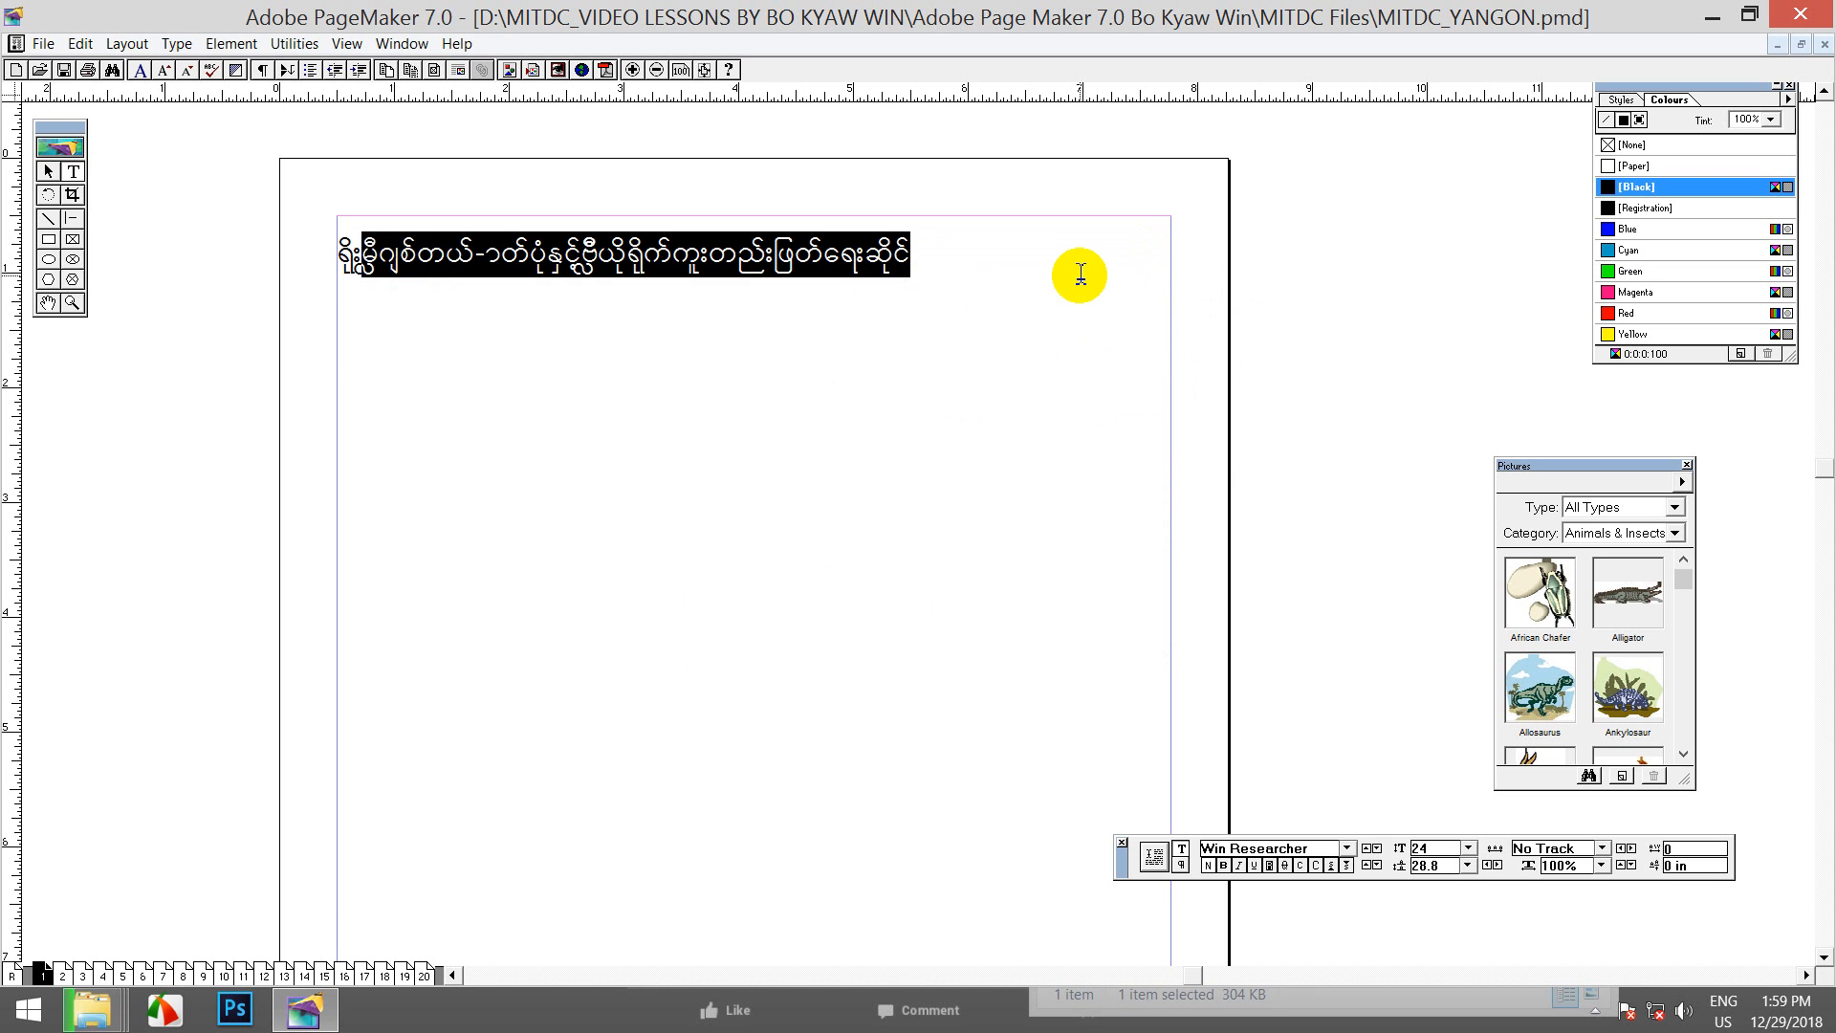
pyautogui.press('BackSpace')
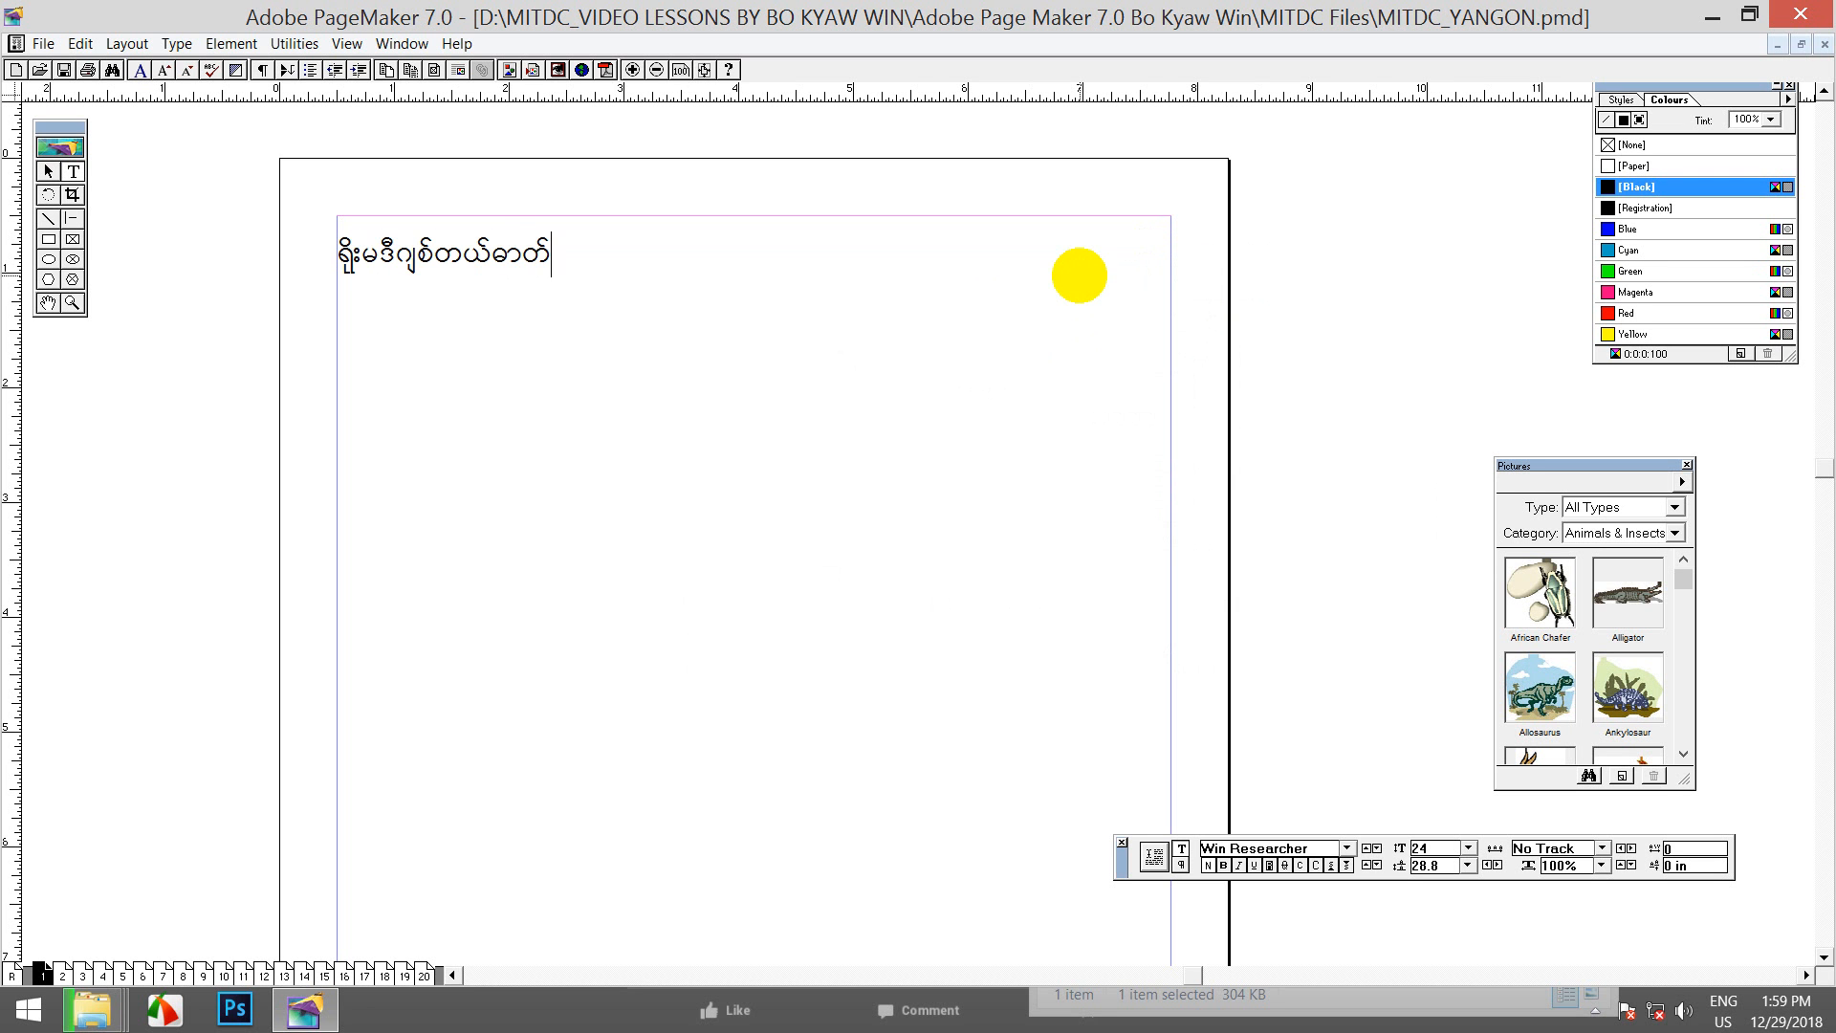
pyautogui.write('နှင့်ဗီဒီယိုရိုက်ကူးတည်းဖြတ')
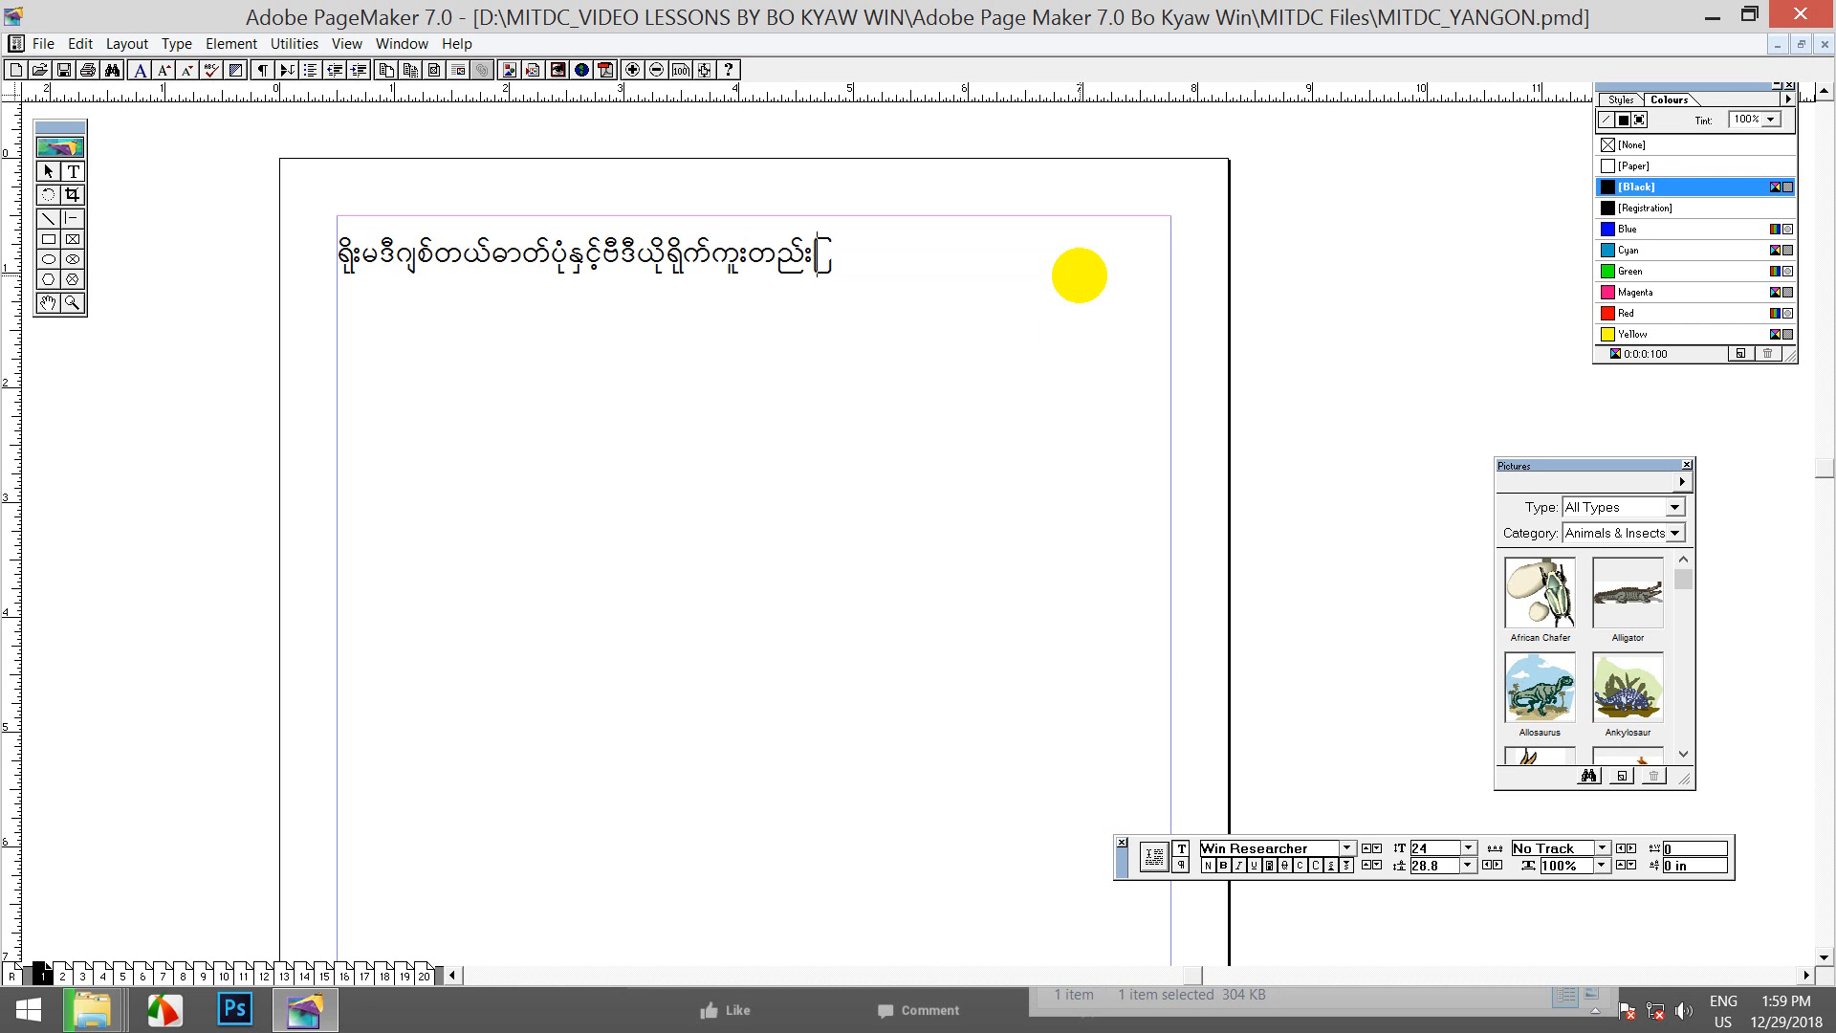
pyautogui.write('်ရေးဆိုင်')
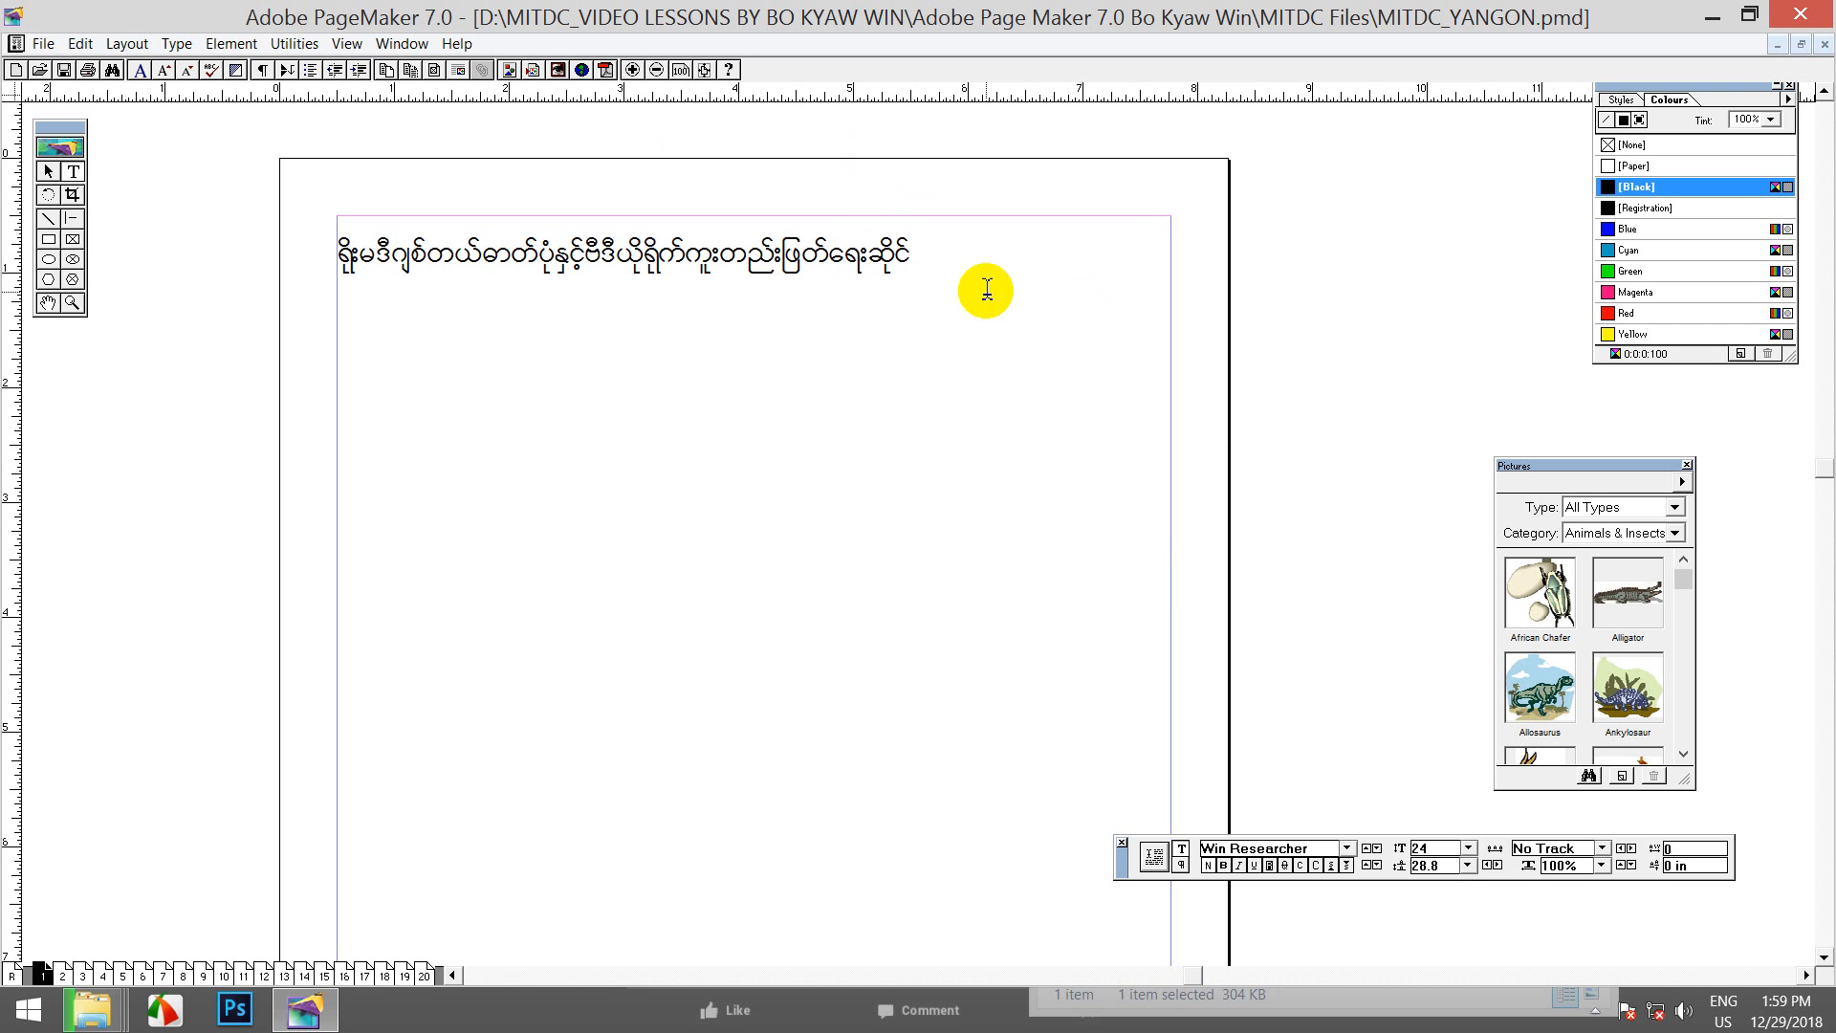
pyautogui.moveTo(928, 260); pyautogui.dragTo(316, 254)
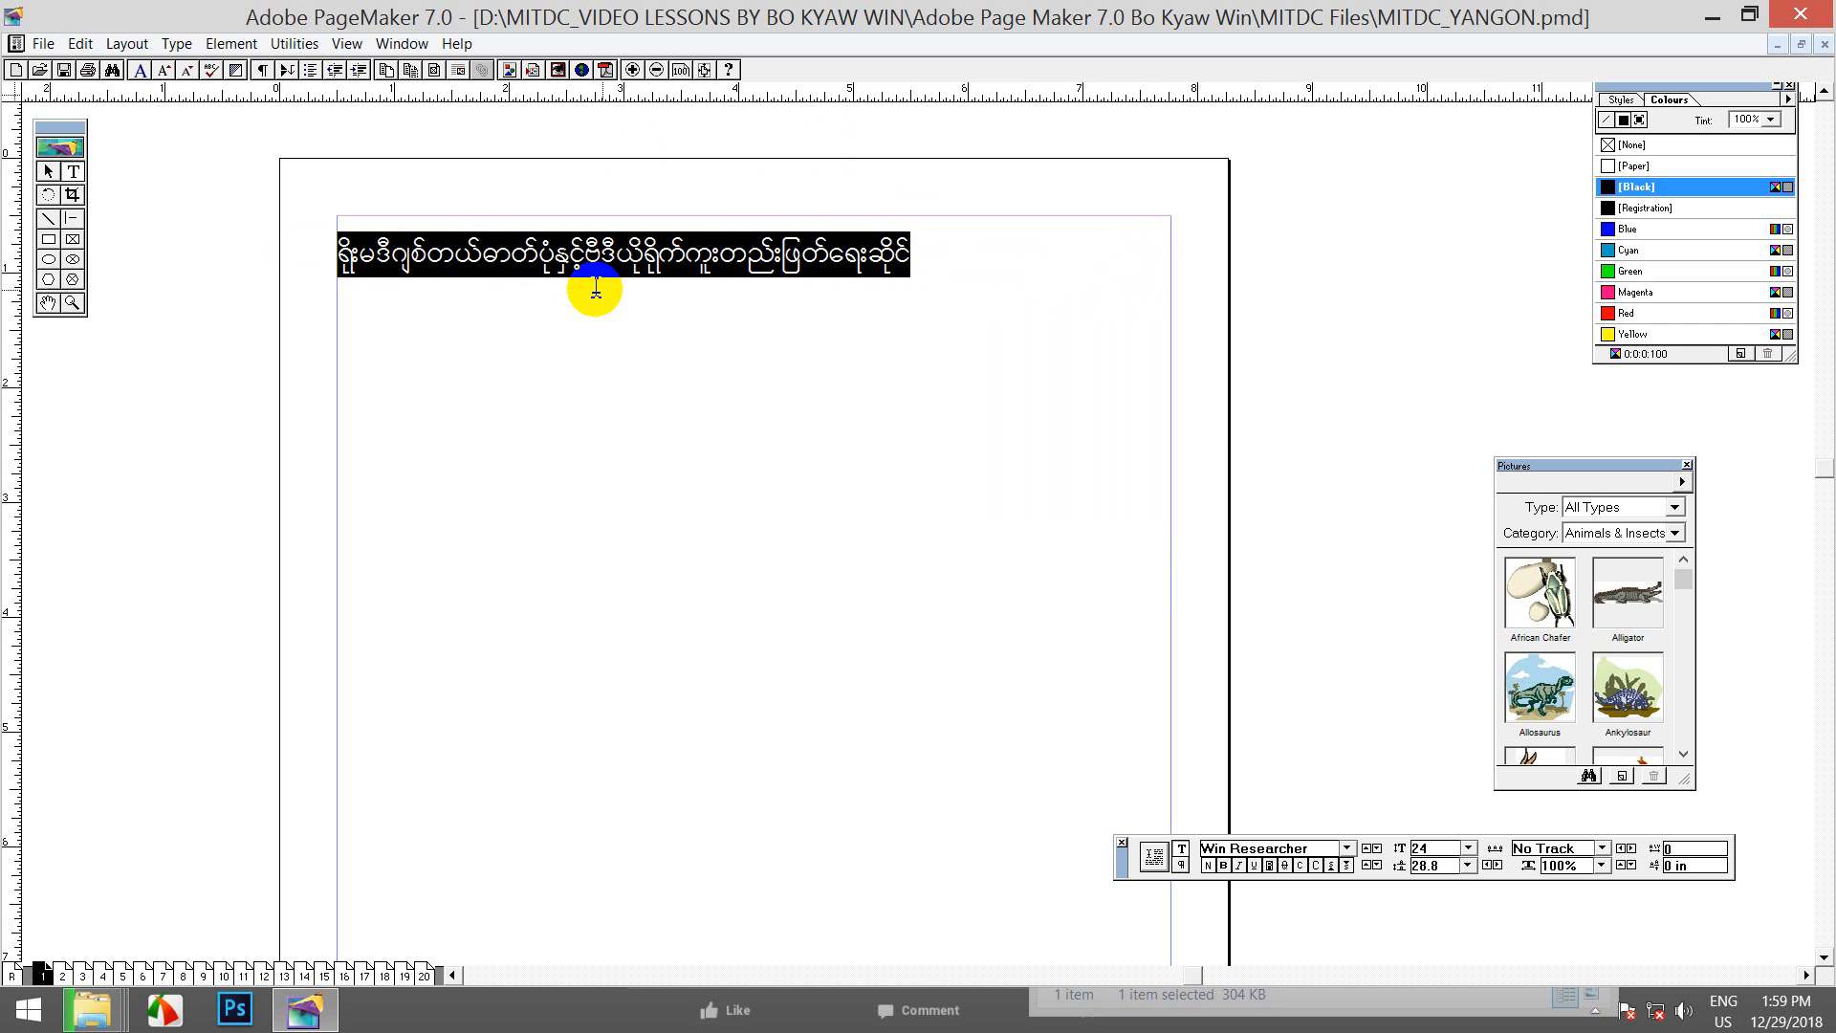
pyautogui.click(1025, 307)
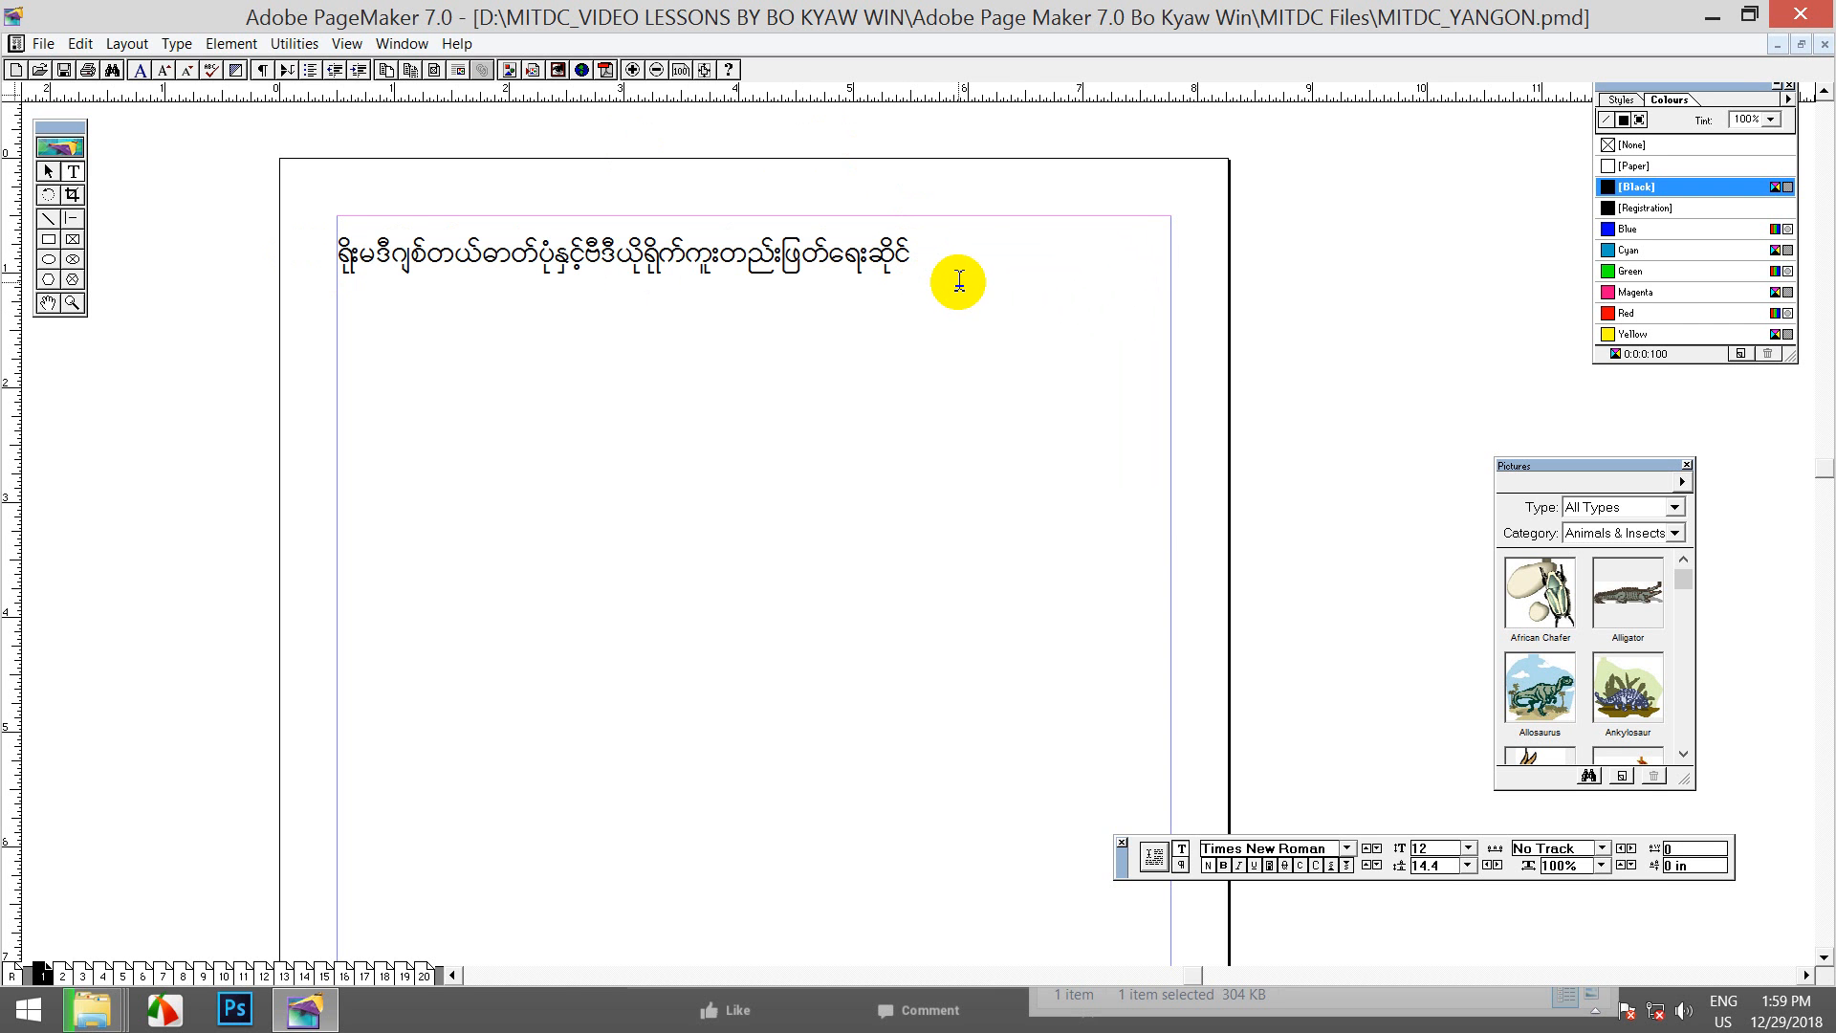
# Step: Add a second line with the shop's address and a third line with its phone number in Burmese
pyautogui.click(873, 251)
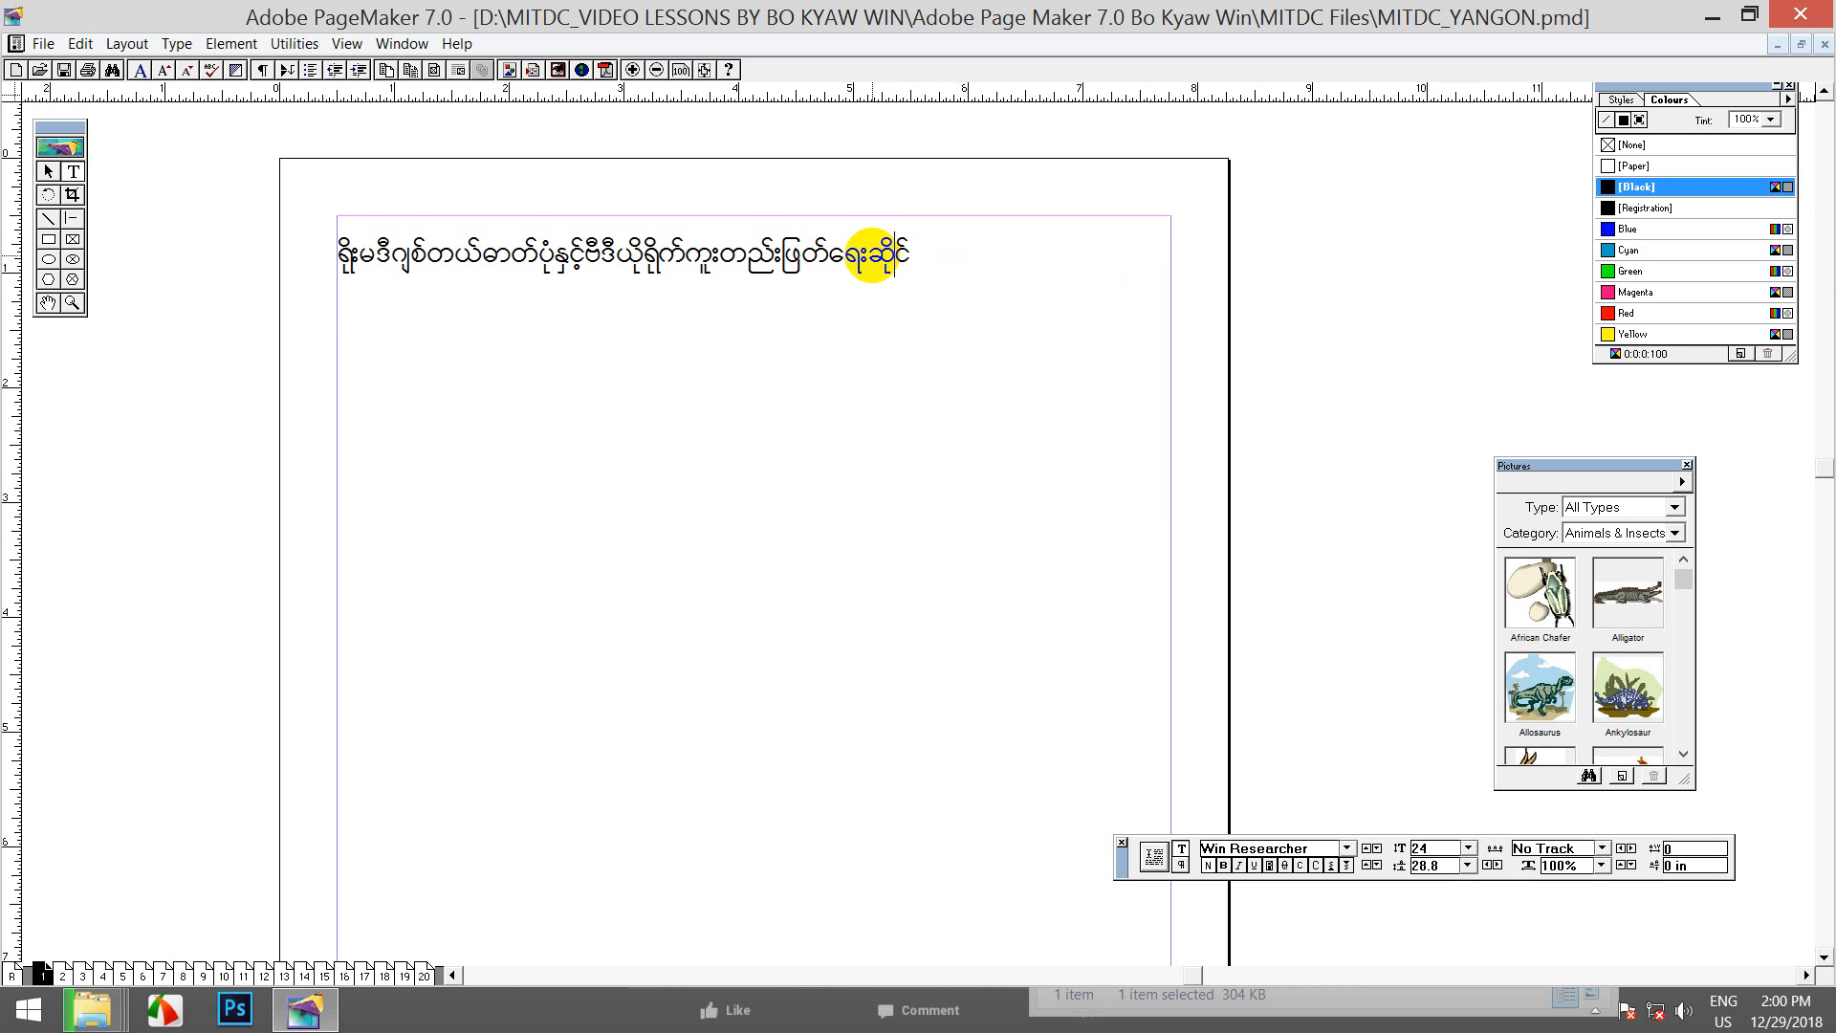
pyautogui.press('Return')
pyautogui.press('BackSpace')
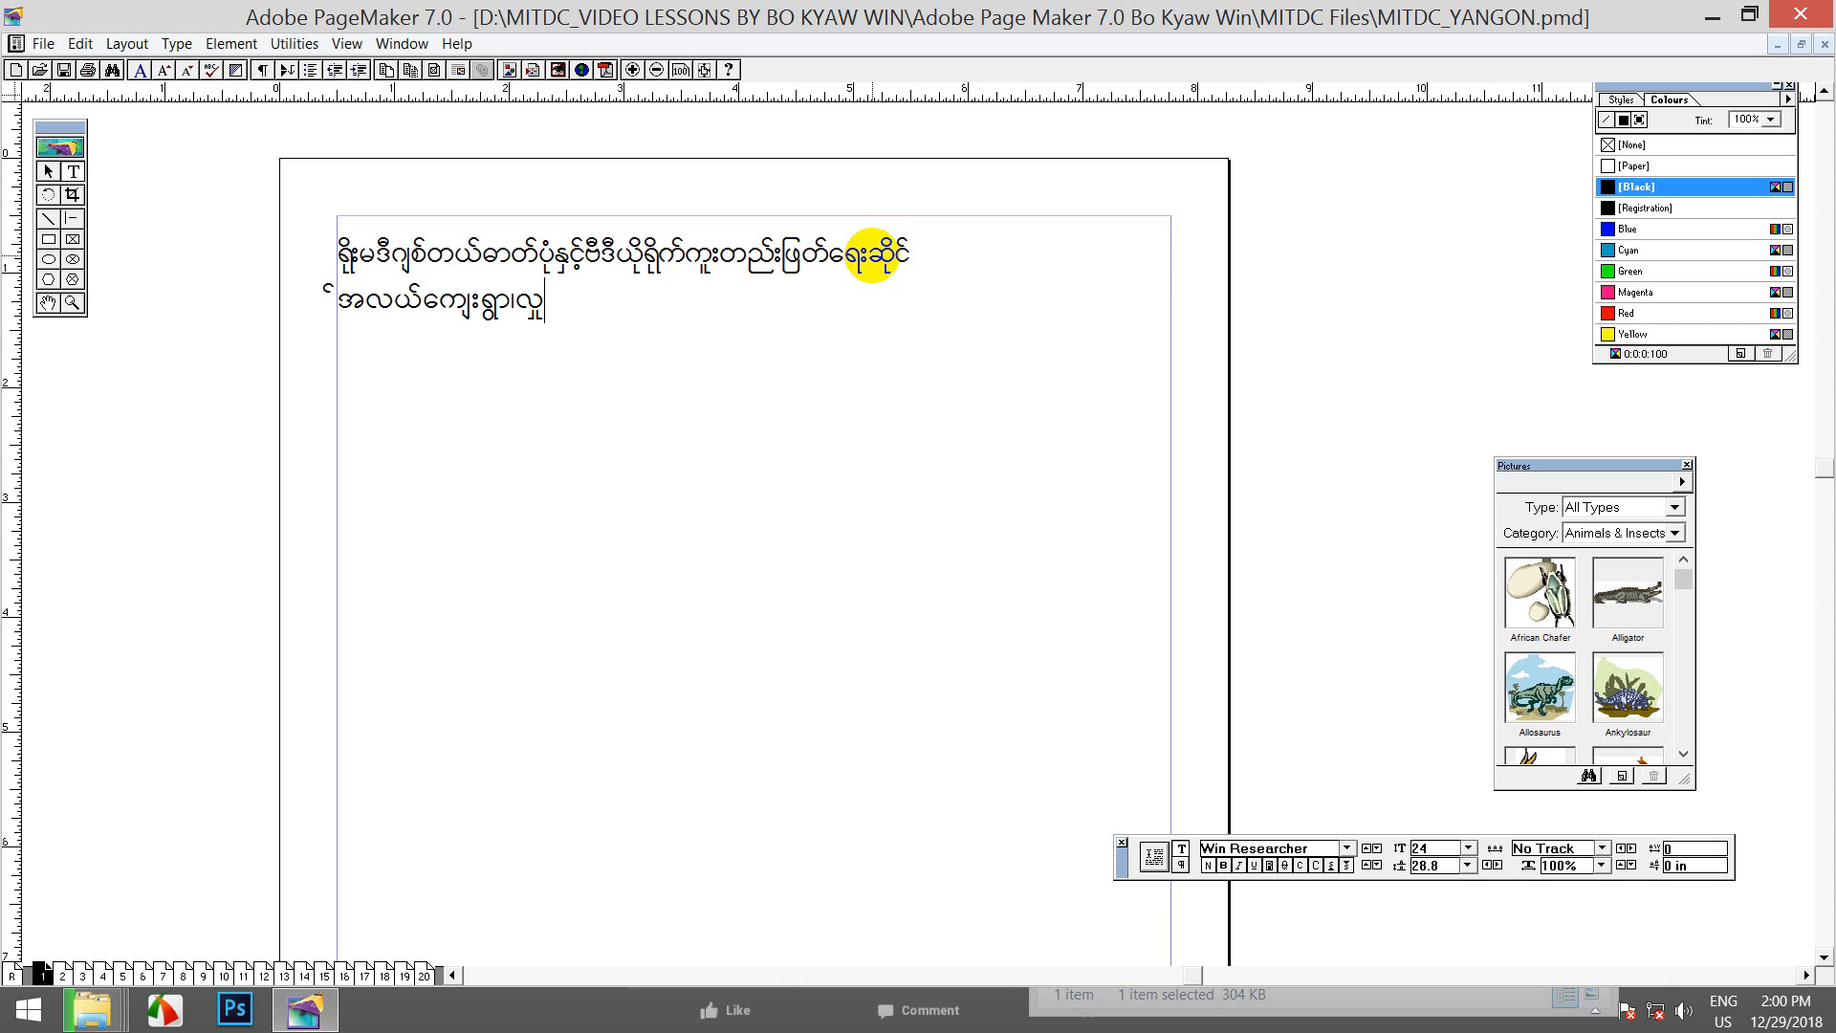
pyautogui.write('ယာ')
pyautogui.press('BackSpace')
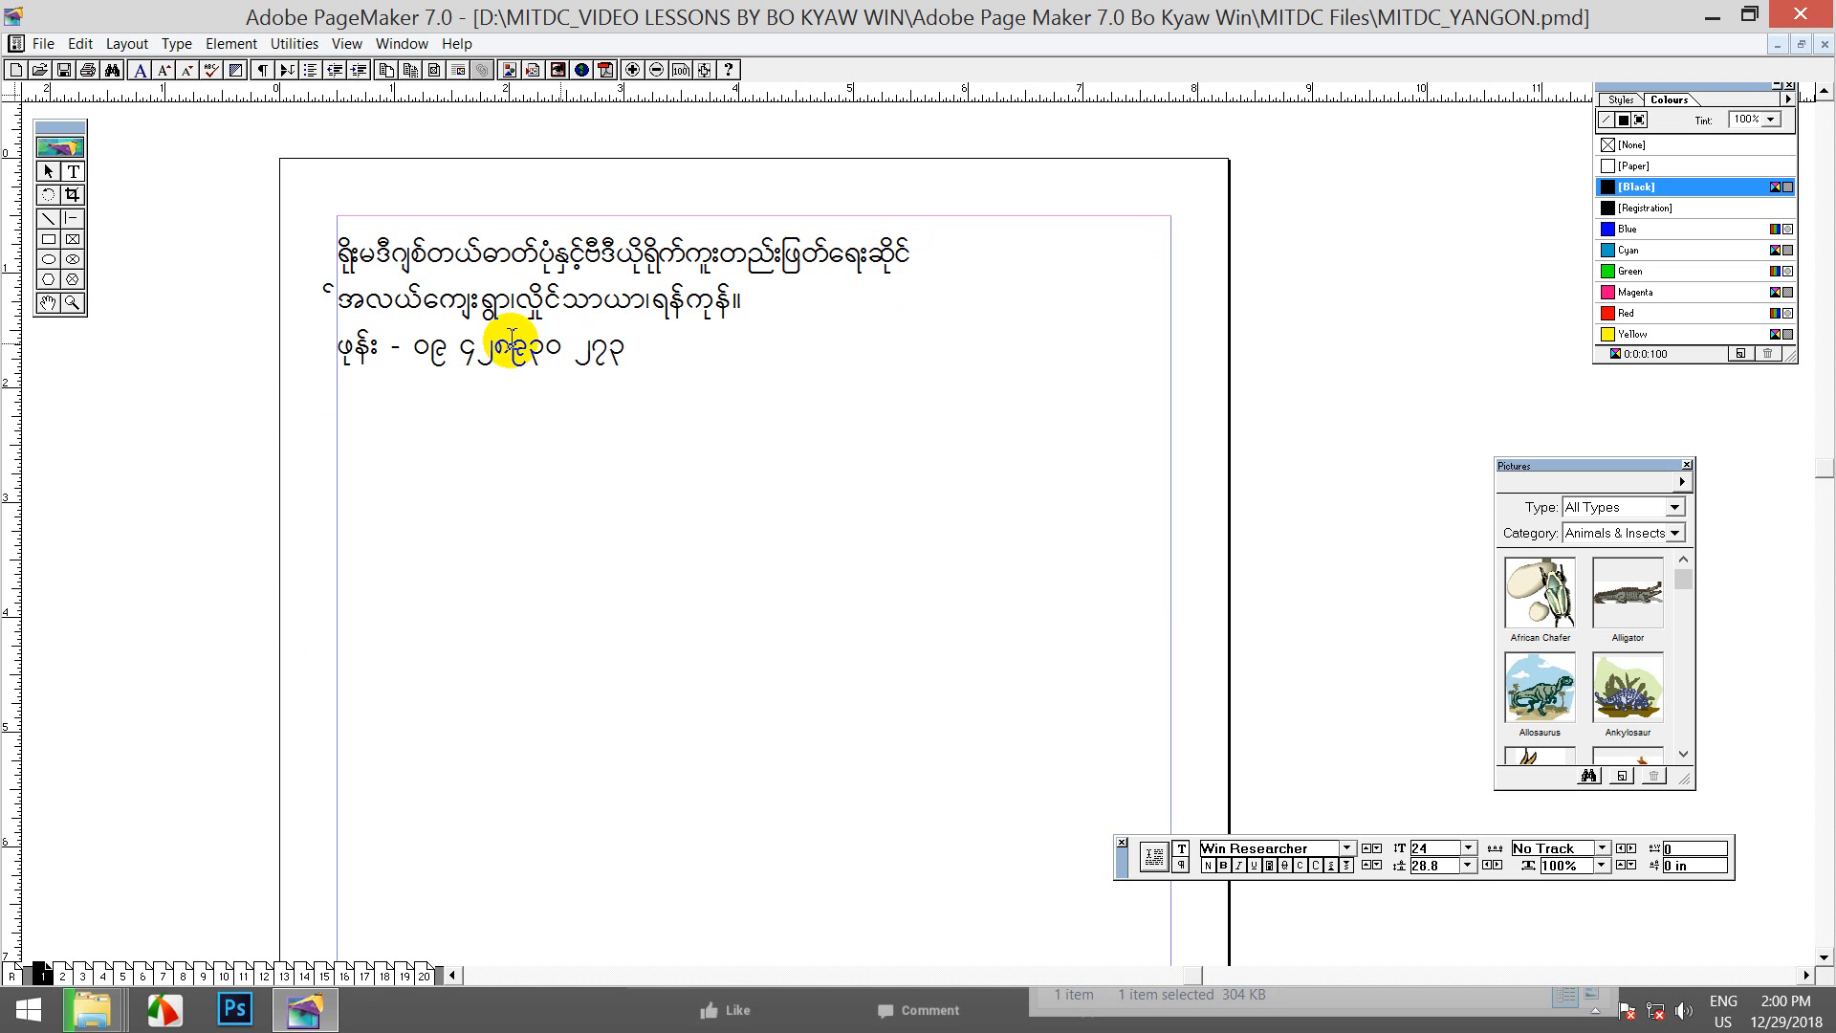
# Step: Select all three lines of the text block and center-align the paragraphs
pyautogui.moveTo(643, 371); pyautogui.dragTo(328, 234)
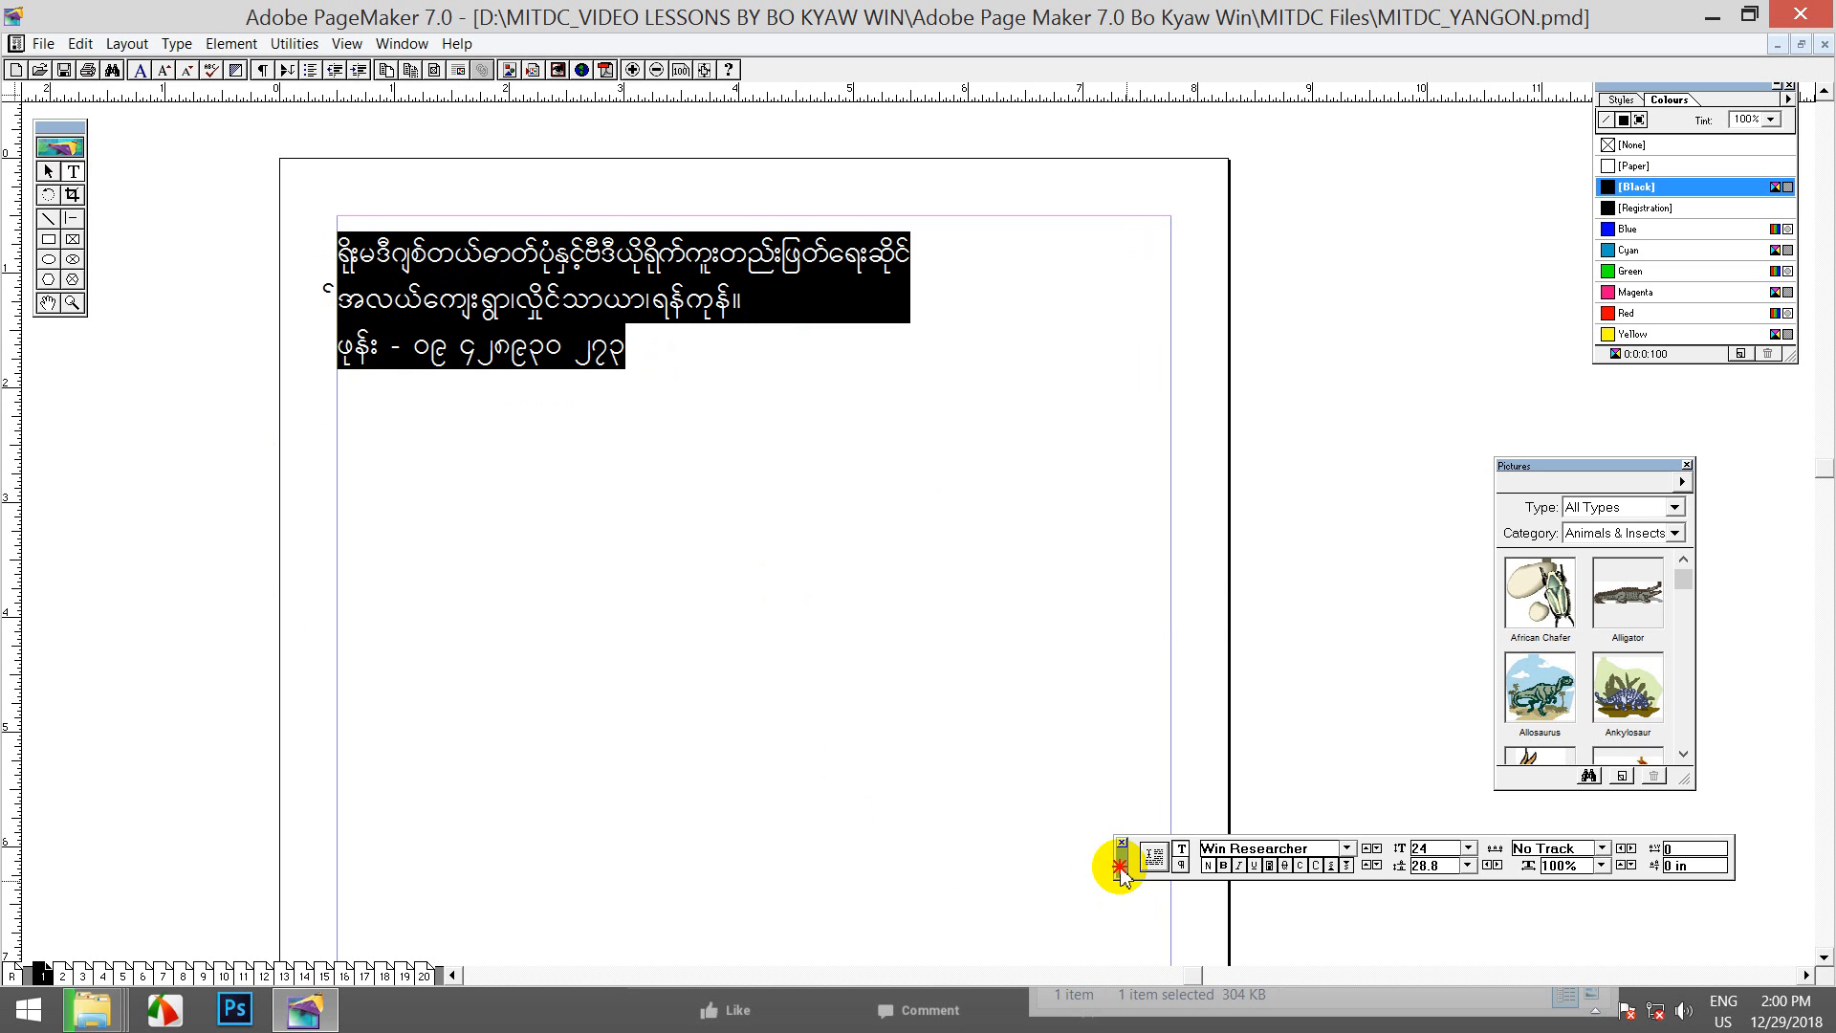
pyautogui.moveTo(1115, 860); pyautogui.dragTo(678, 593)
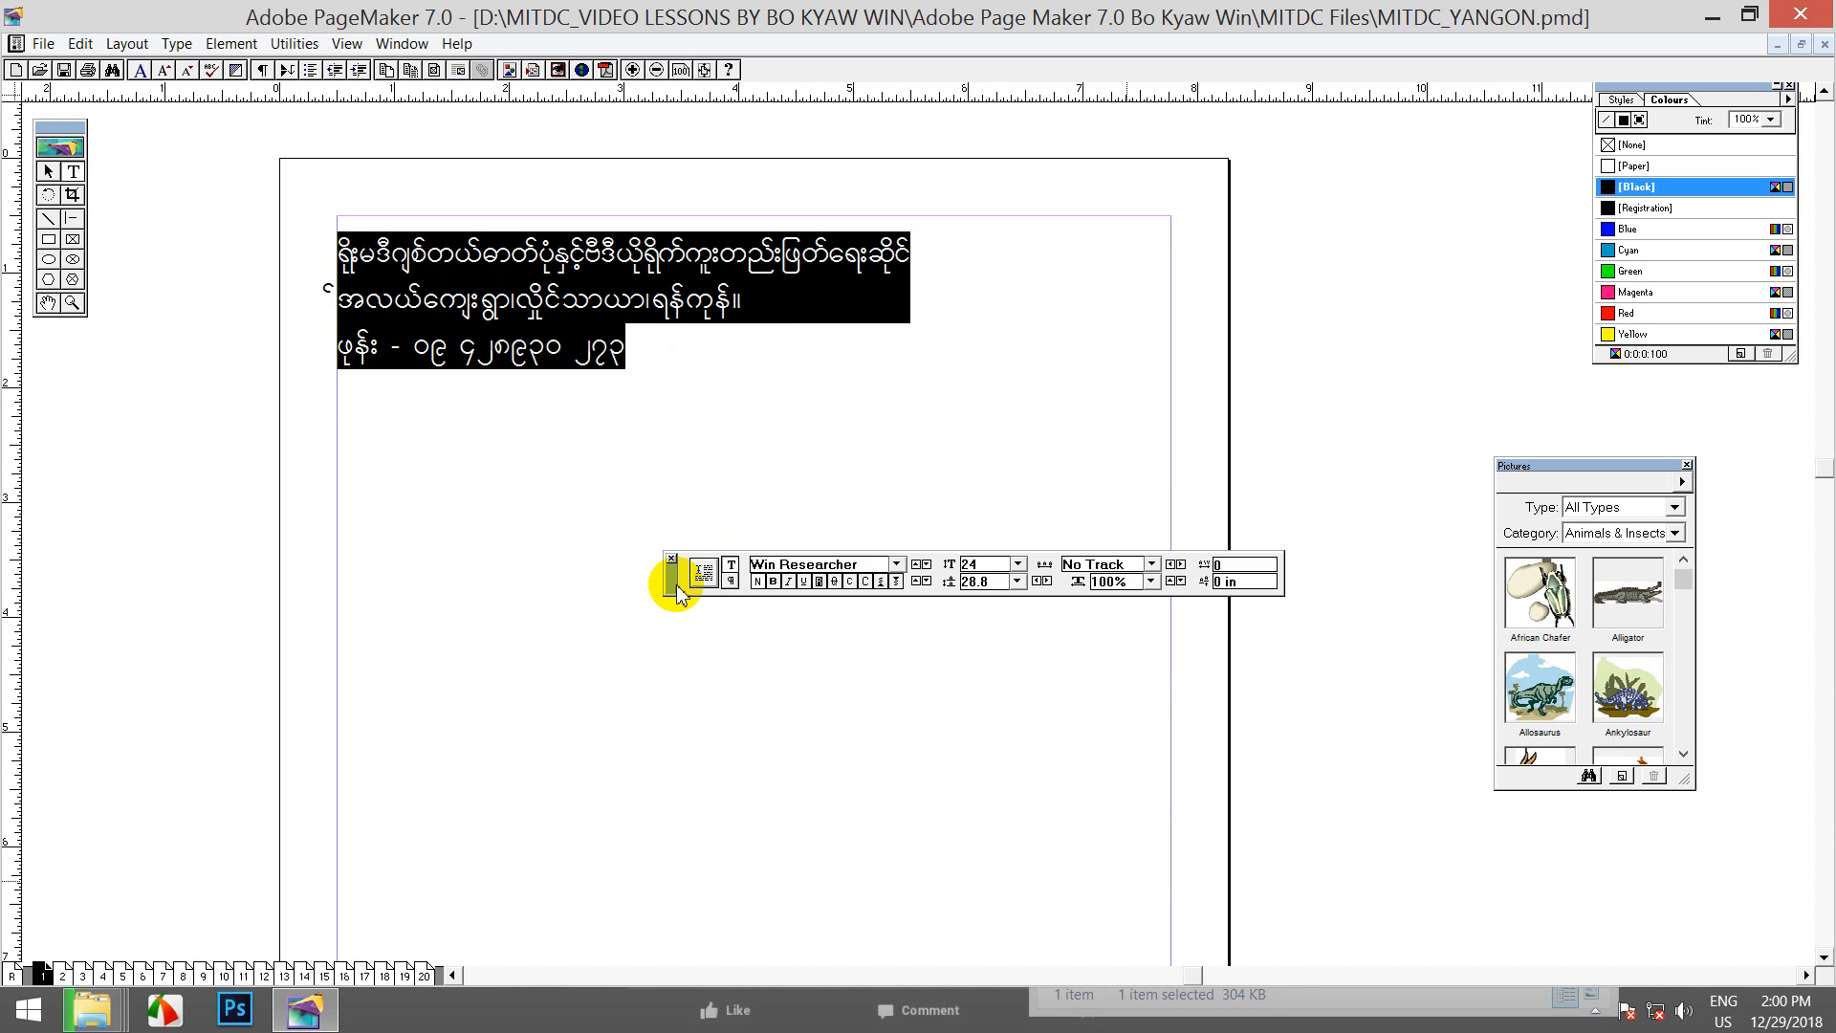
pyautogui.click(732, 581)
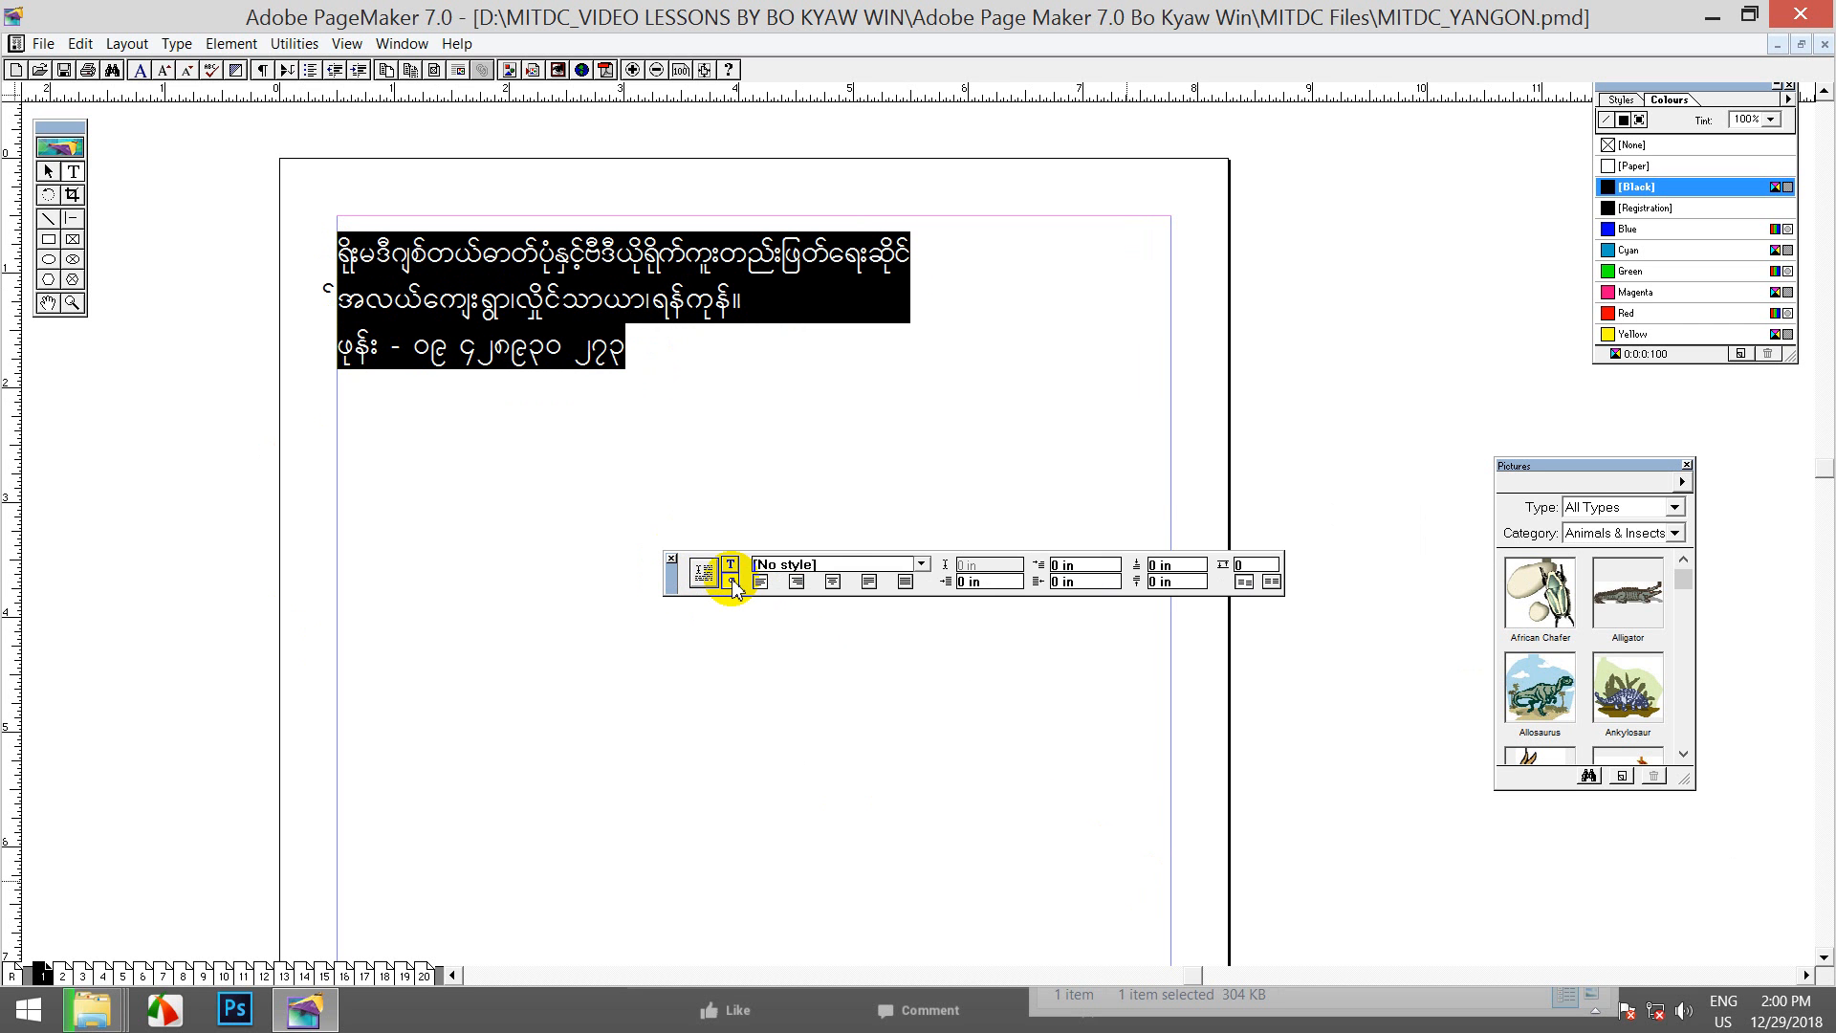
pyautogui.click(834, 583)
pyautogui.click(605, 241)
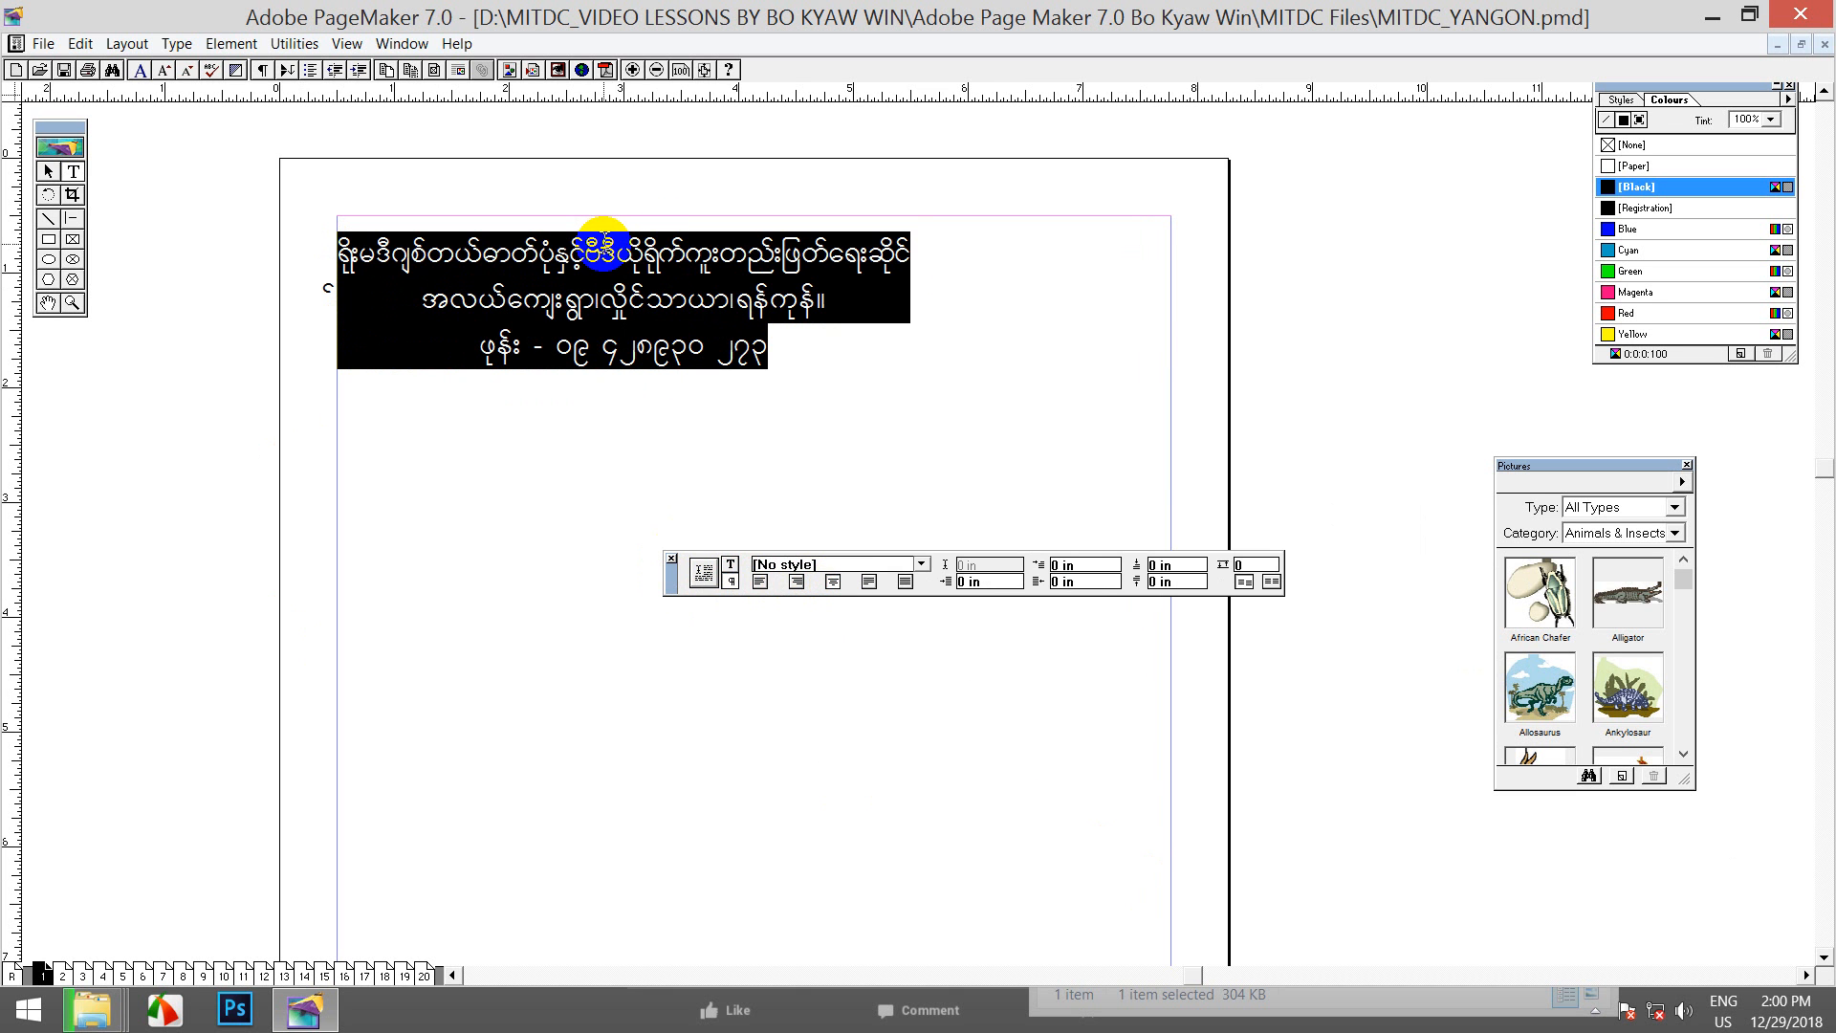
# Step: Widen the text block to about 5.625 in and move the Control palette and toolbox off to the page's right side
pyautogui.click(48, 172)
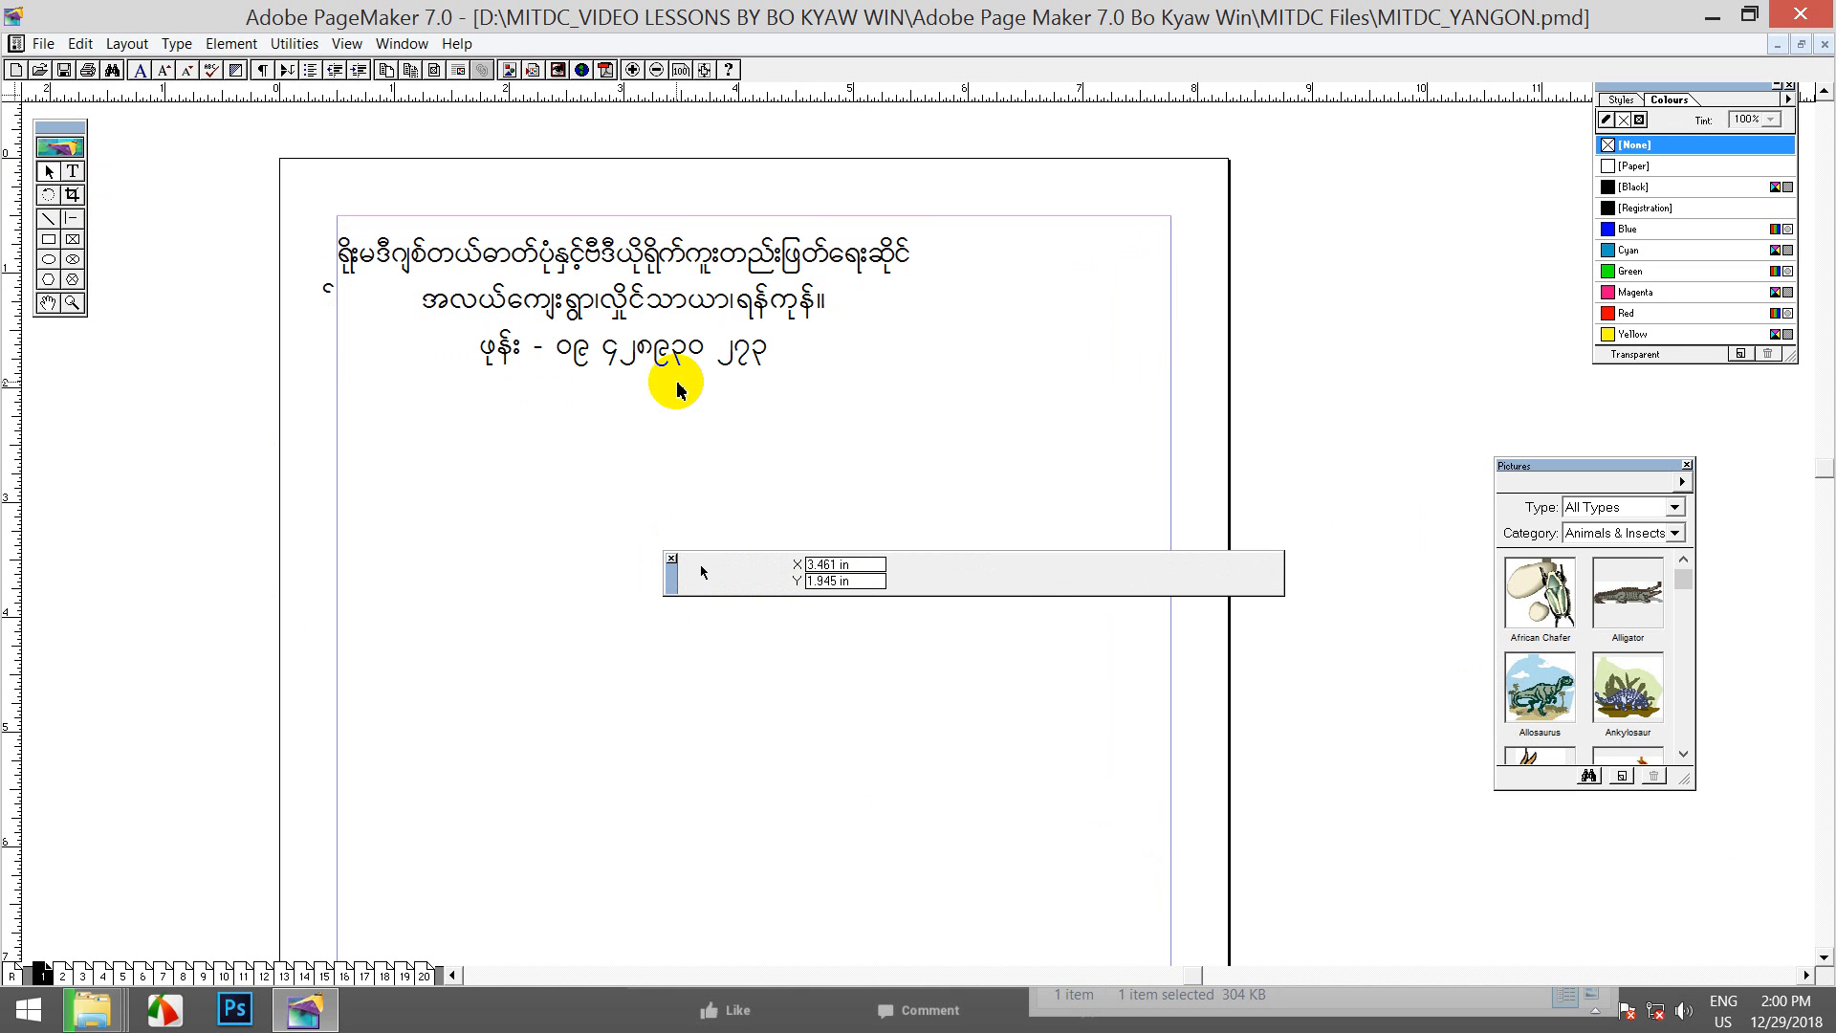
pyautogui.click(647, 256)
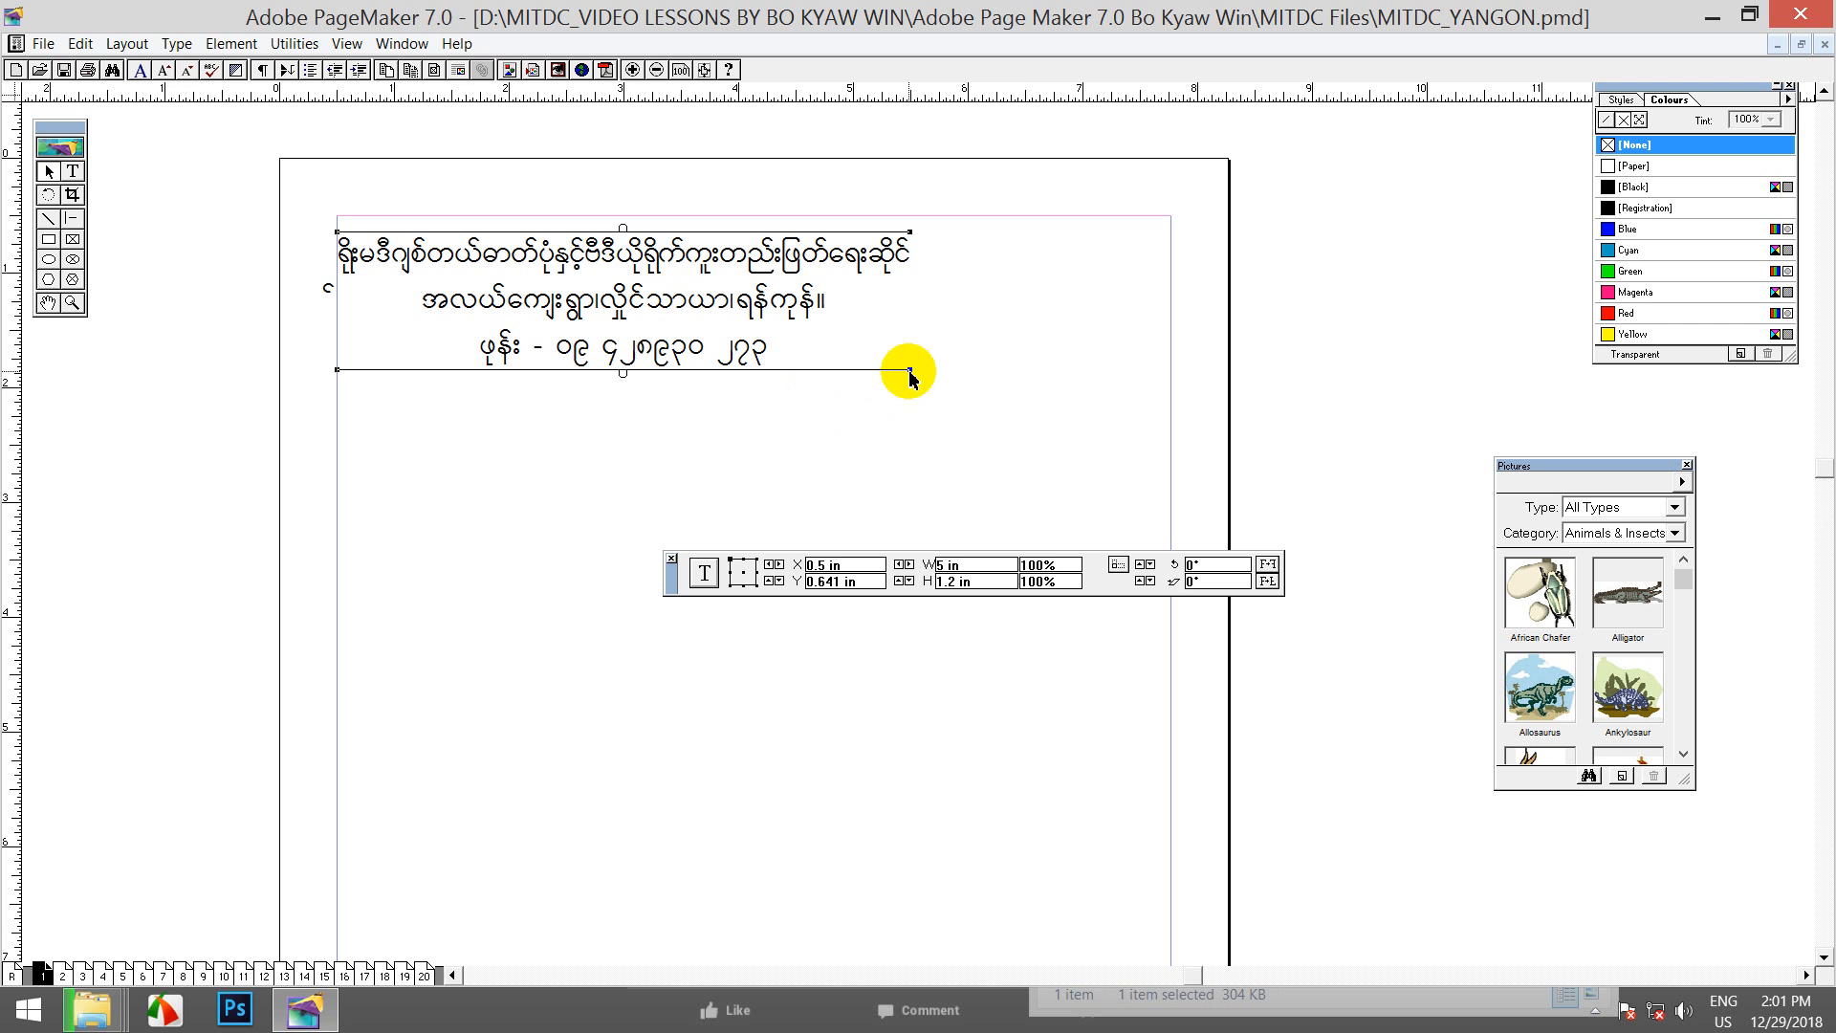
pyautogui.moveTo(909, 370); pyautogui.dragTo(985, 449)
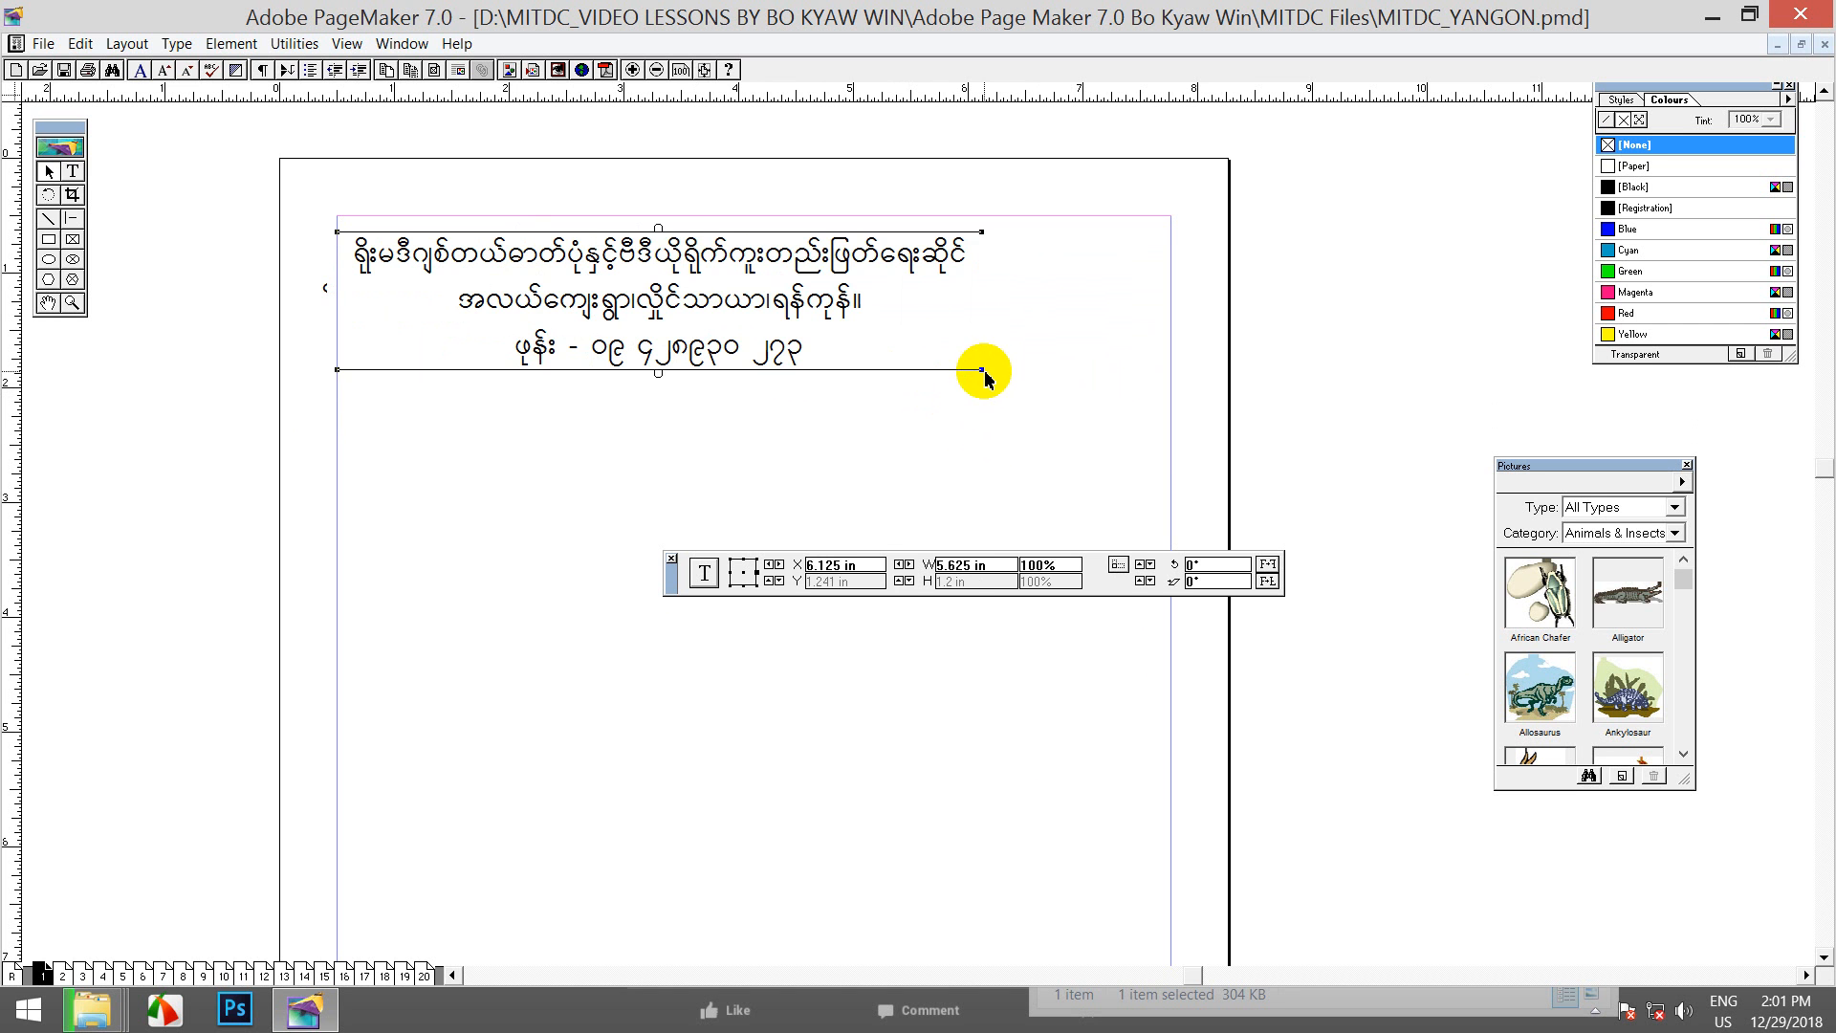
pyautogui.moveTo(980, 373)
pyautogui.mouseDown()
pyautogui.moveTo(825, 392)
pyautogui.moveTo(730, 375)
pyautogui.moveTo(1004, 371)
pyautogui.moveTo(983, 371)
pyautogui.mouseUp()
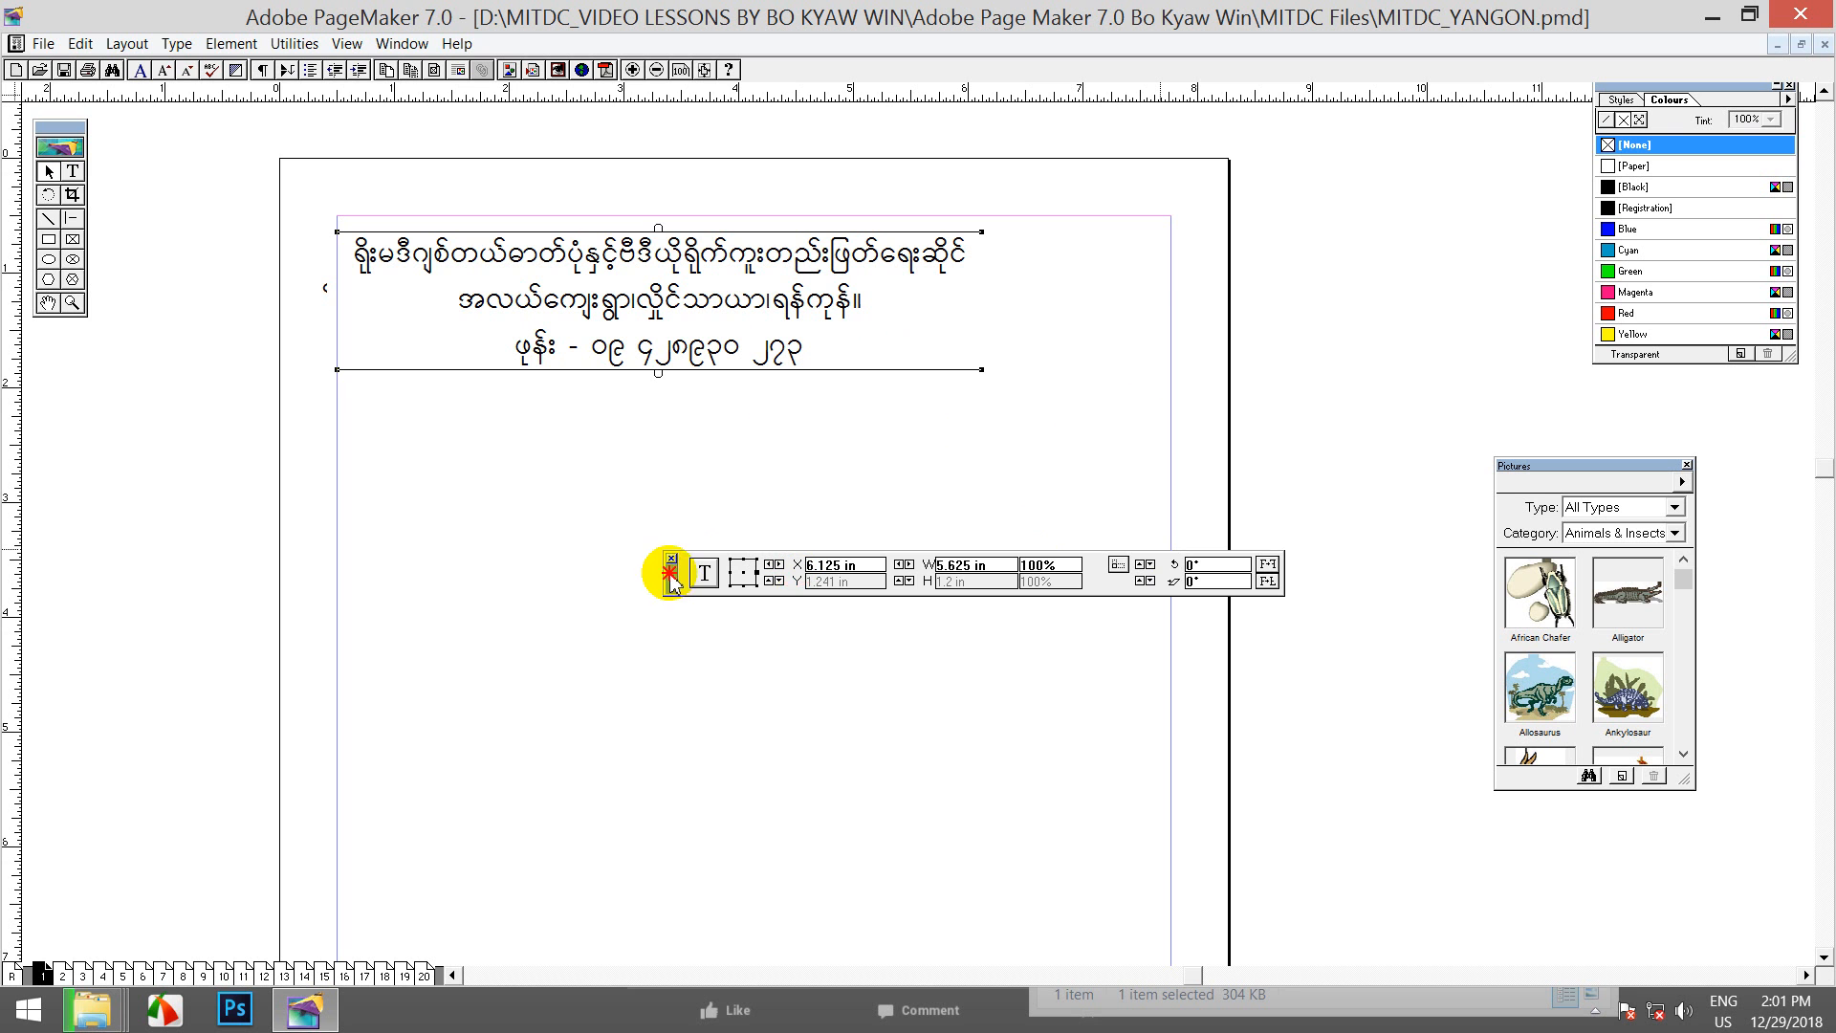
pyautogui.moveTo(672, 579); pyautogui.dragTo(1256, 404)
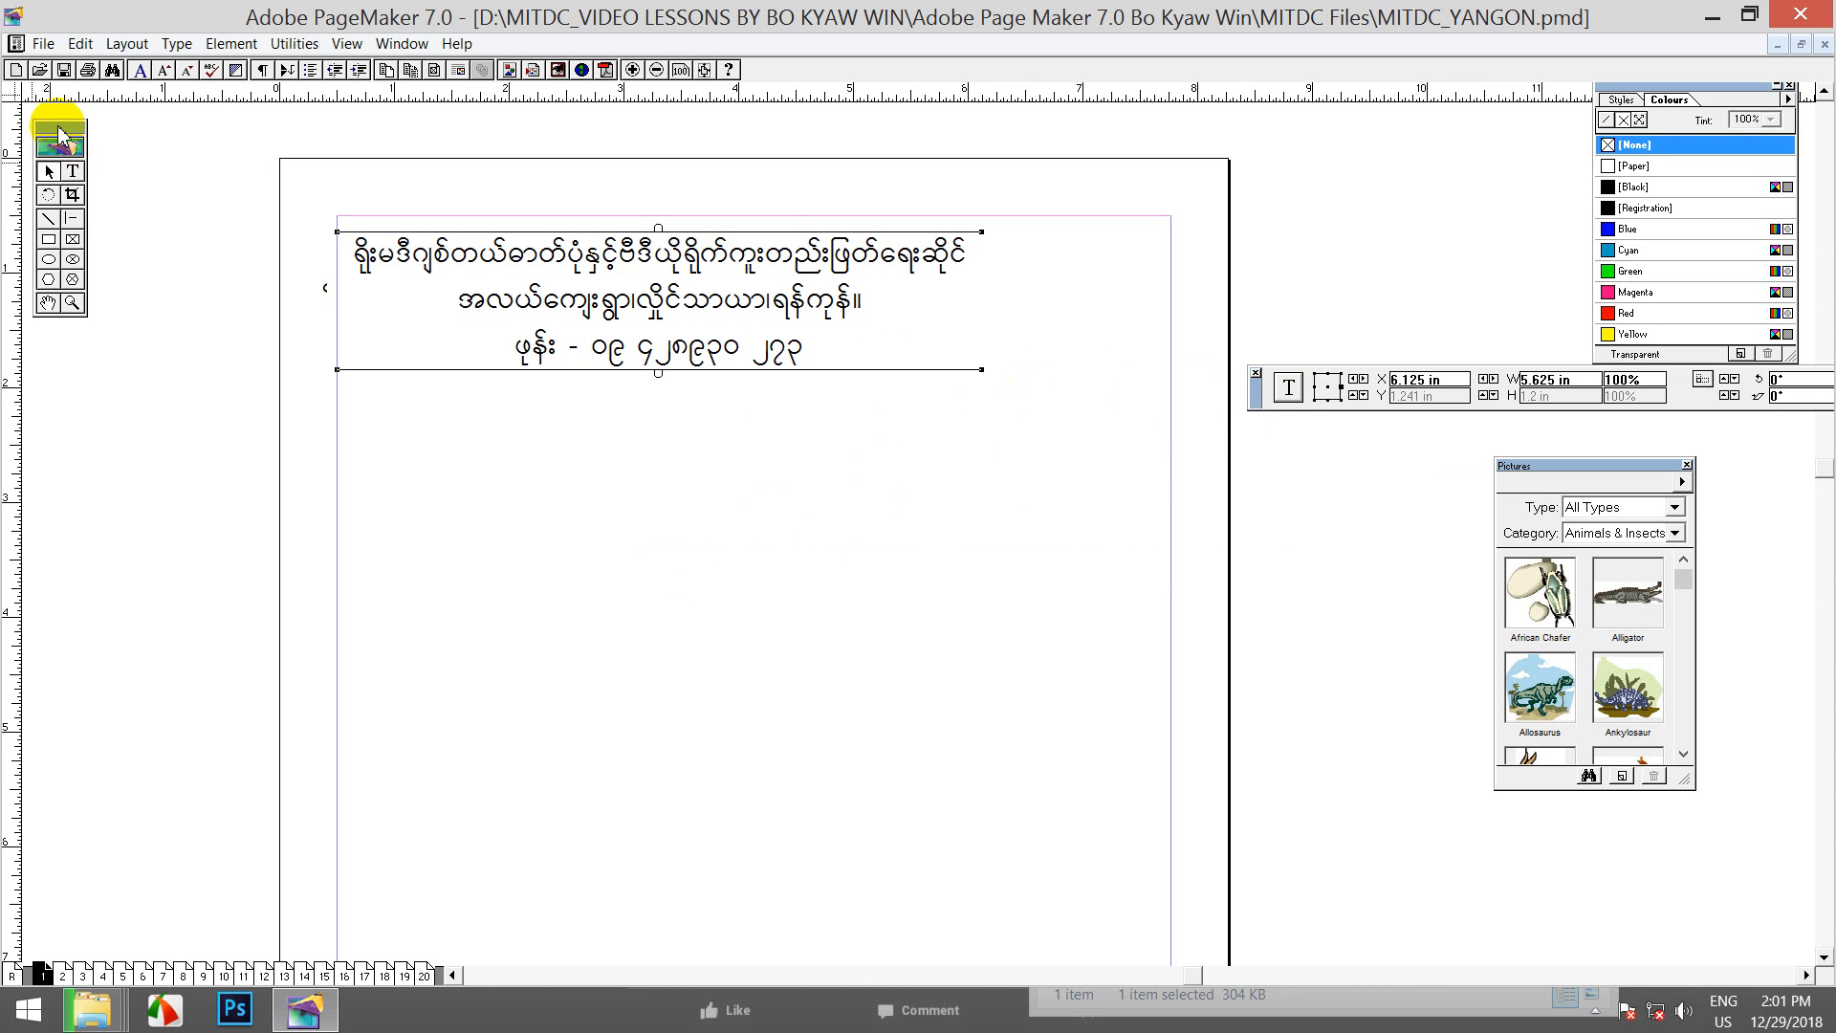
pyautogui.moveTo(59, 126); pyautogui.dragTo(1514, 150)
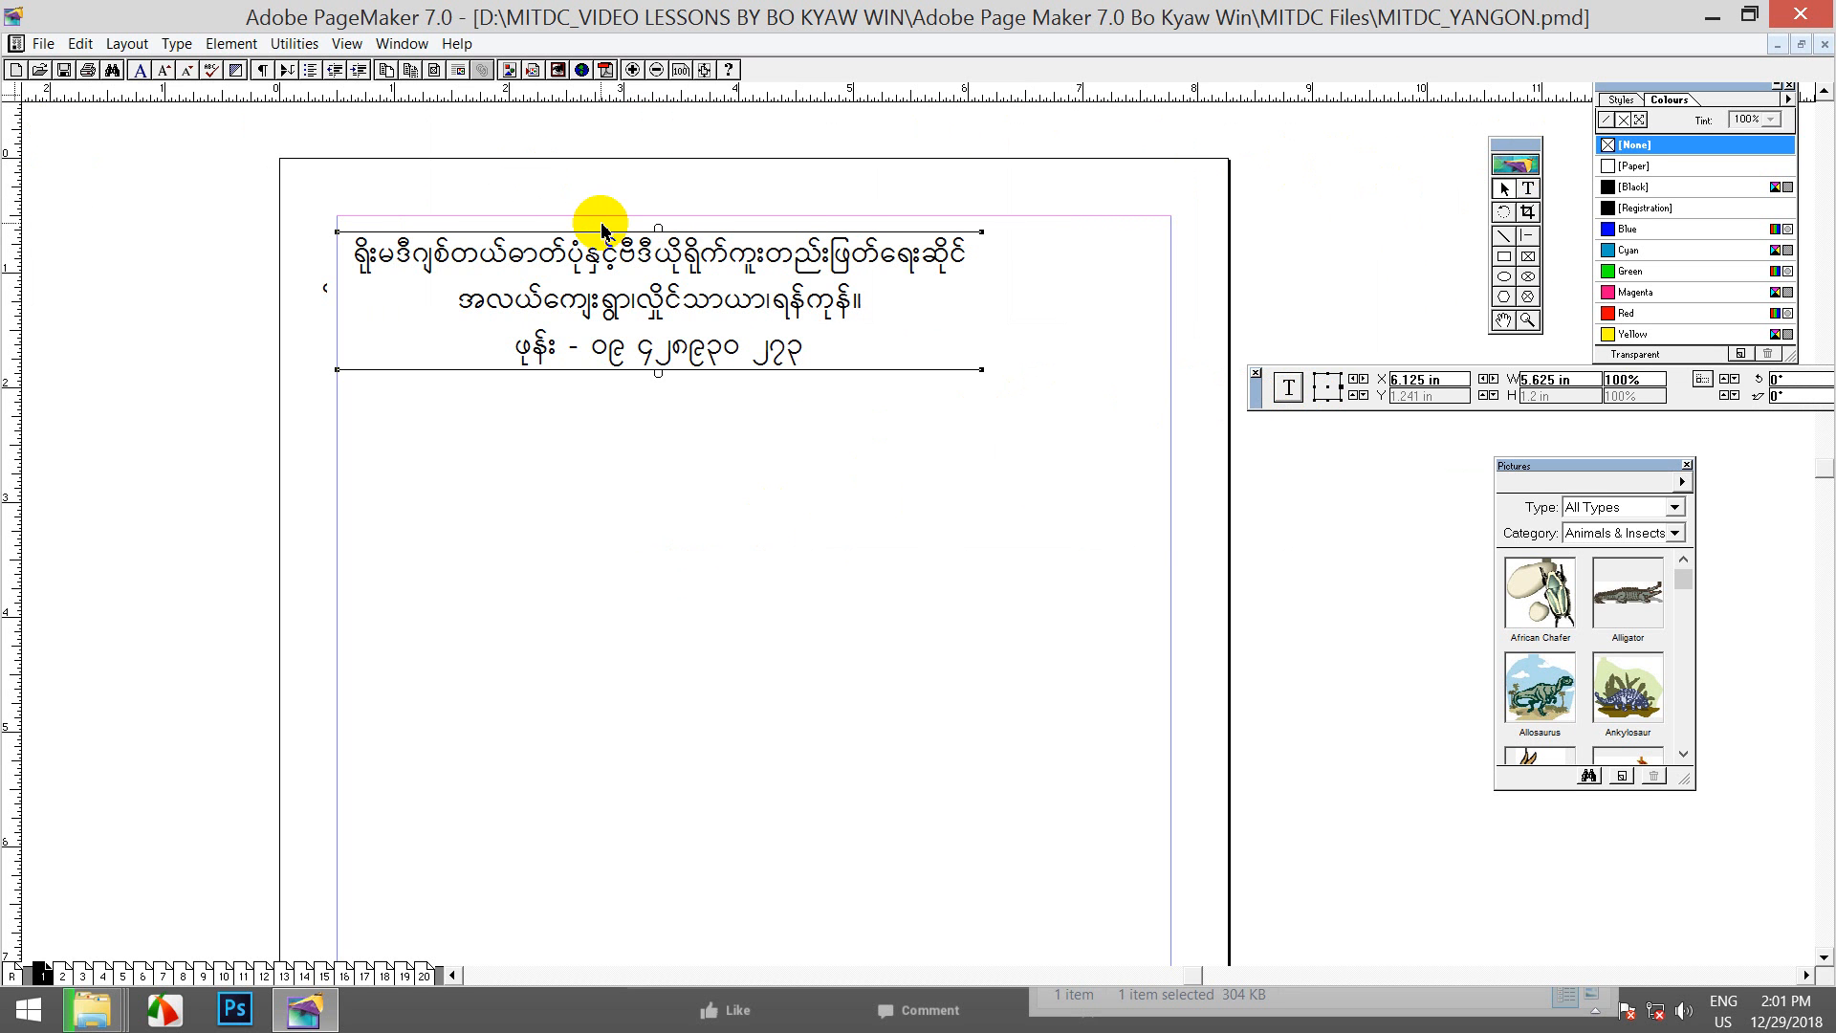
# Step: Move the text block about 0.26 in right and 0.64 in down, and narrow it to about 3.08 in wide
pyautogui.moveTo(809, 308); pyautogui.dragTo(673, 319)
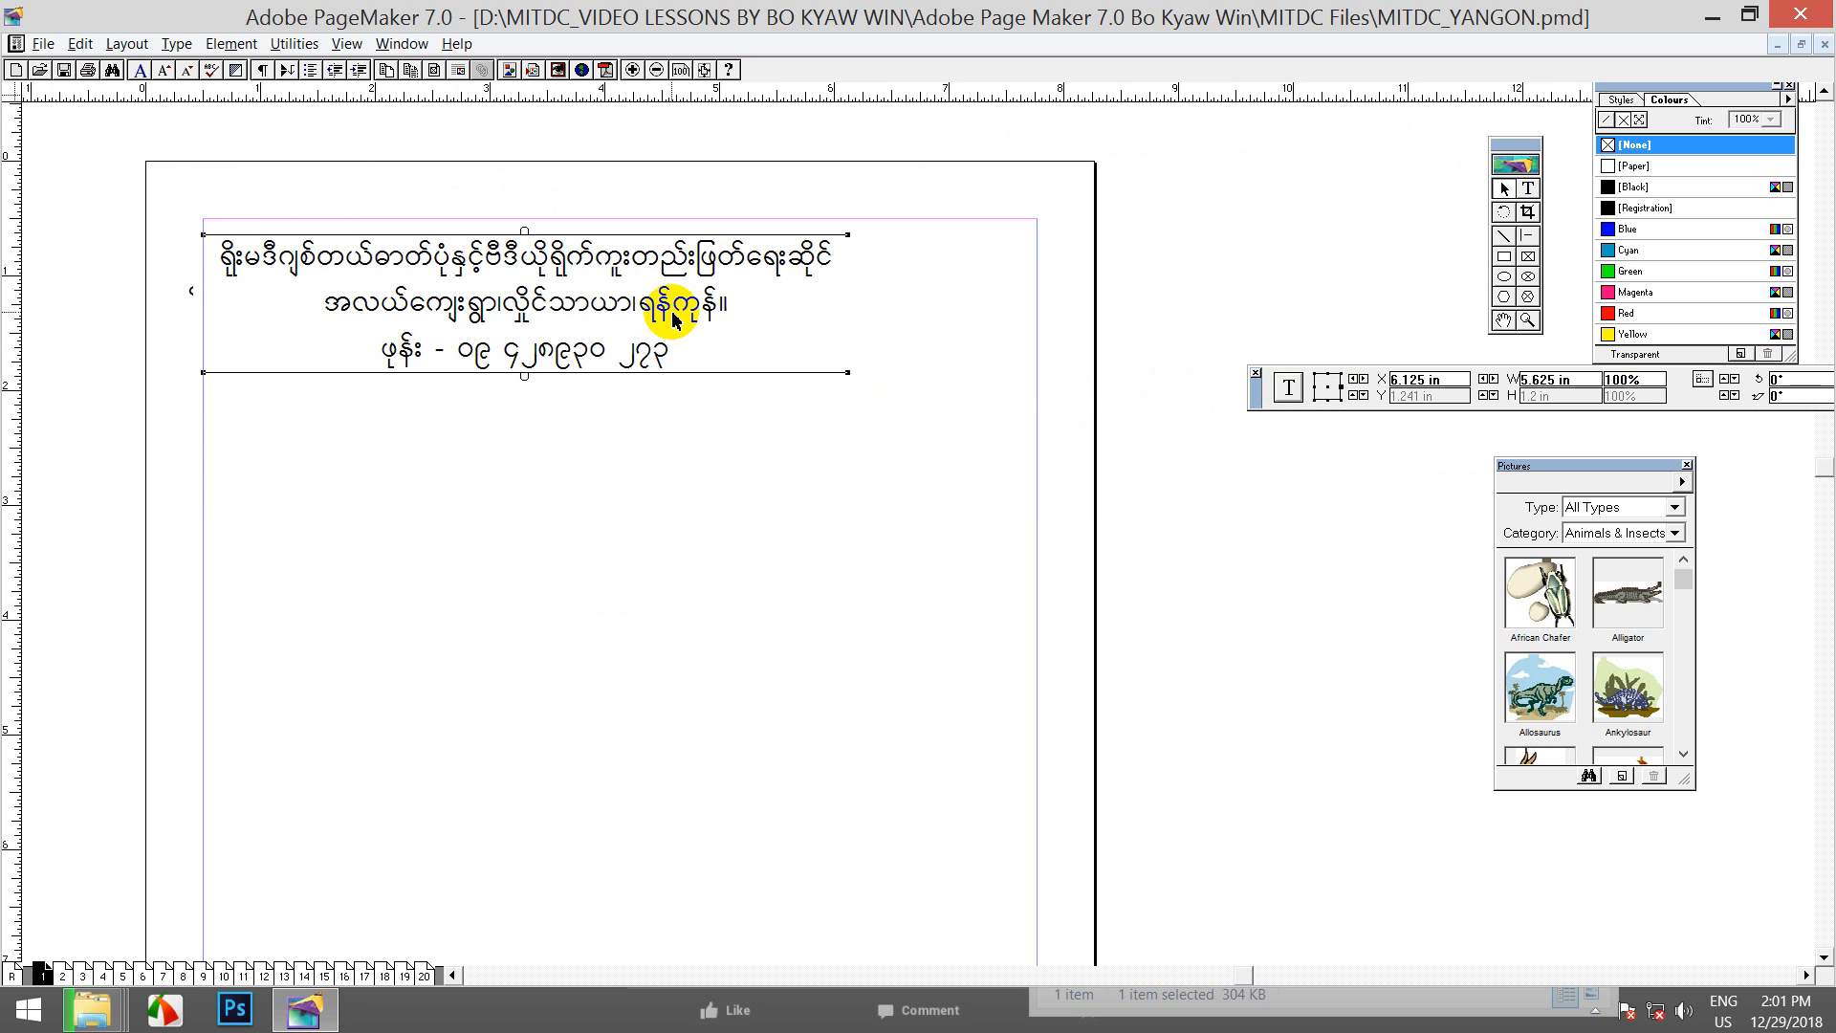
pyautogui.moveTo(543, 260); pyautogui.dragTo(578, 336)
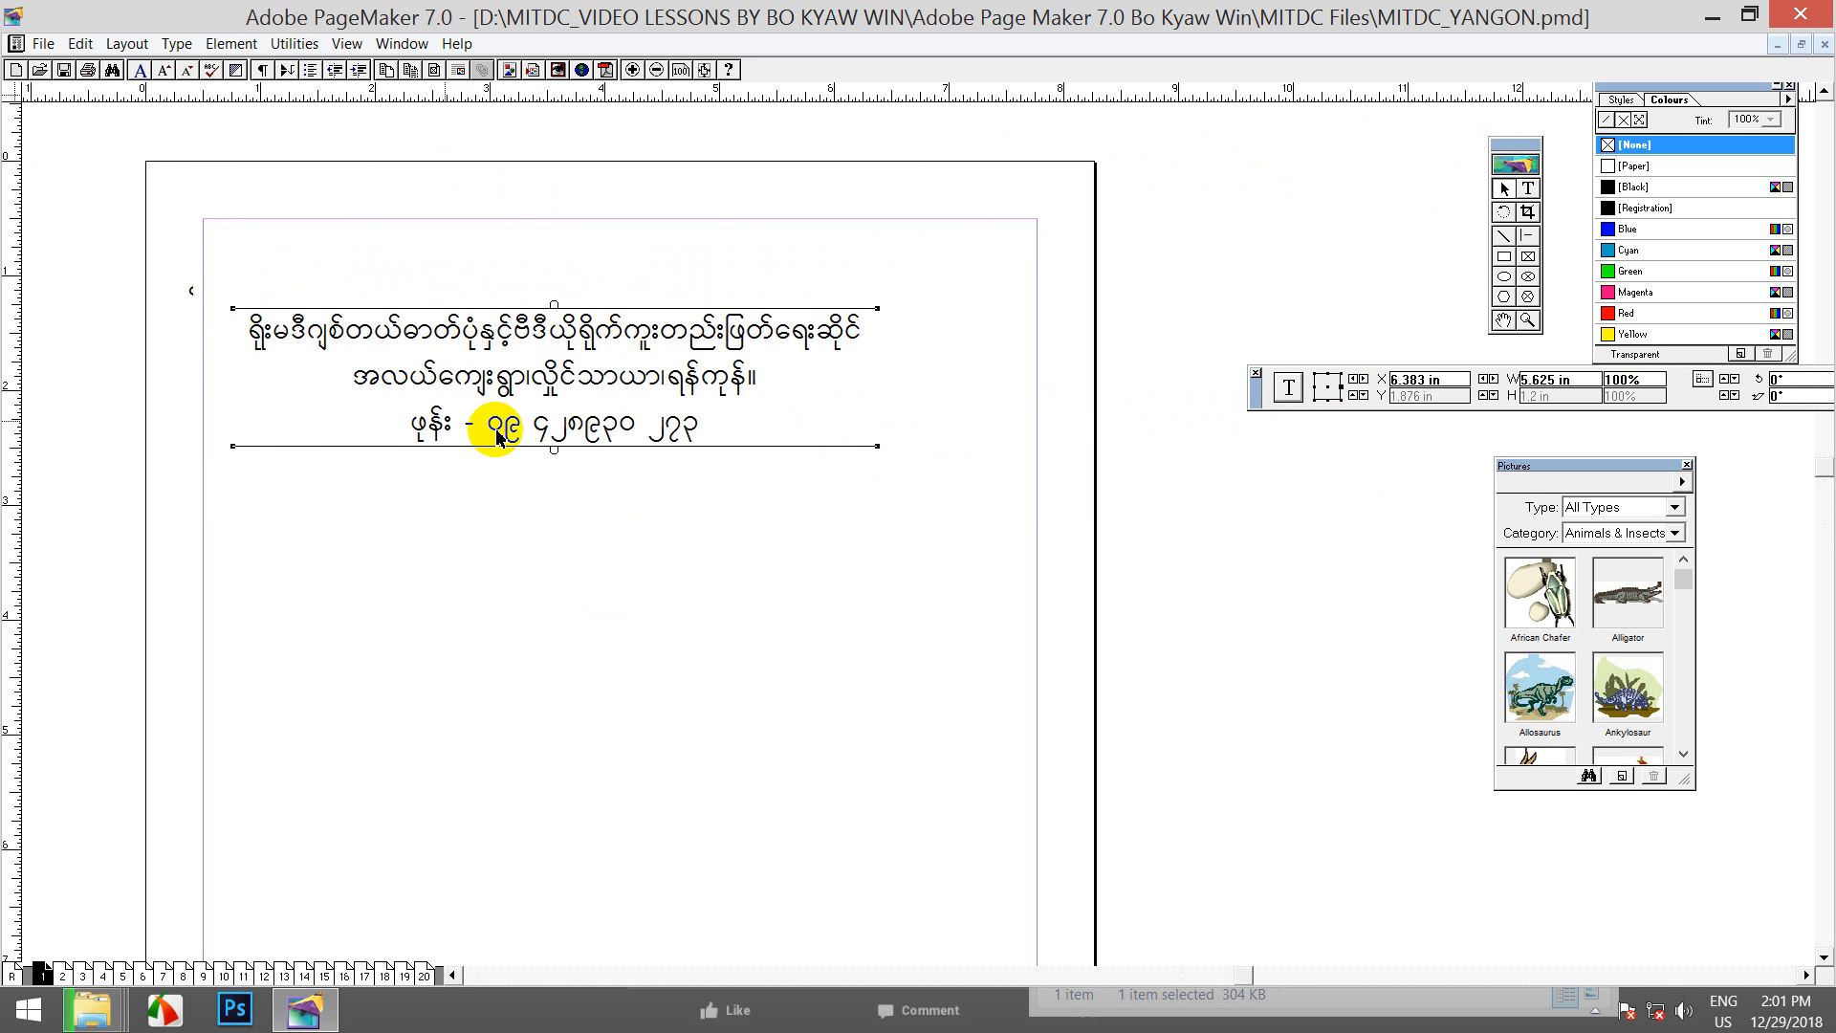
pyautogui.moveTo(558, 456); pyautogui.dragTo(559, 660)
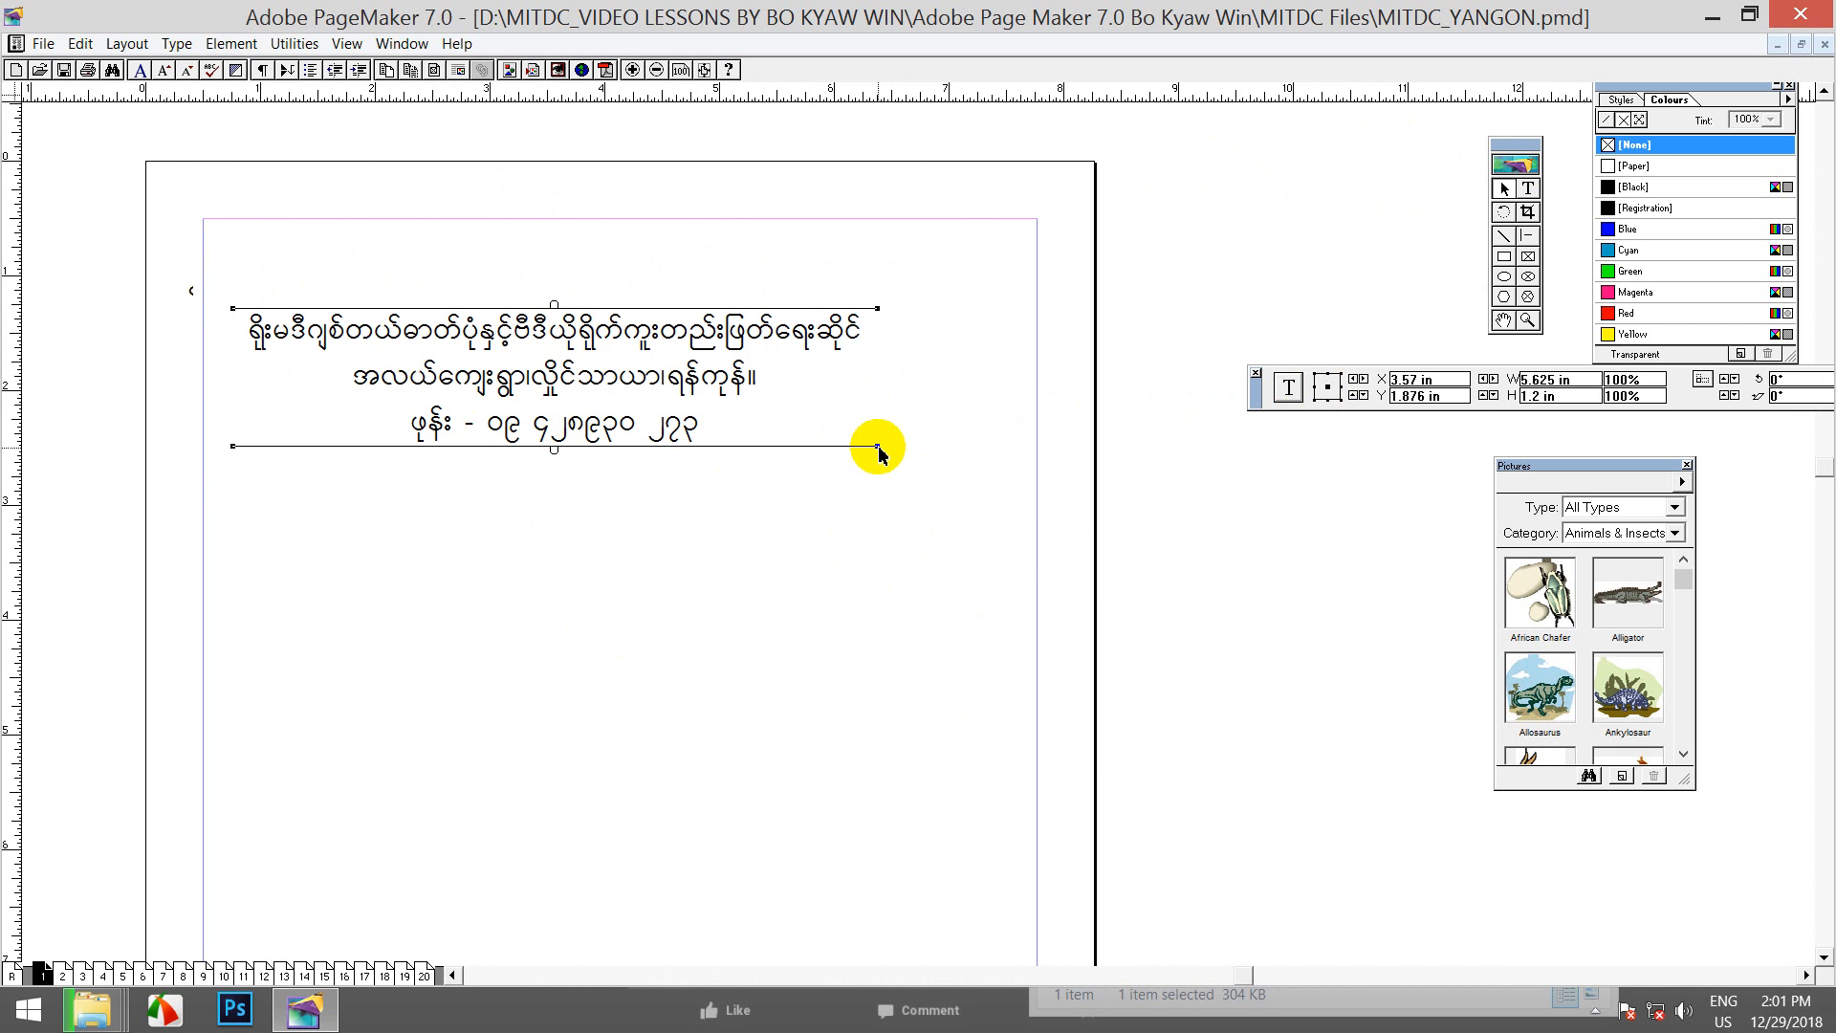
pyautogui.moveTo(878, 449); pyautogui.dragTo(586, 447)
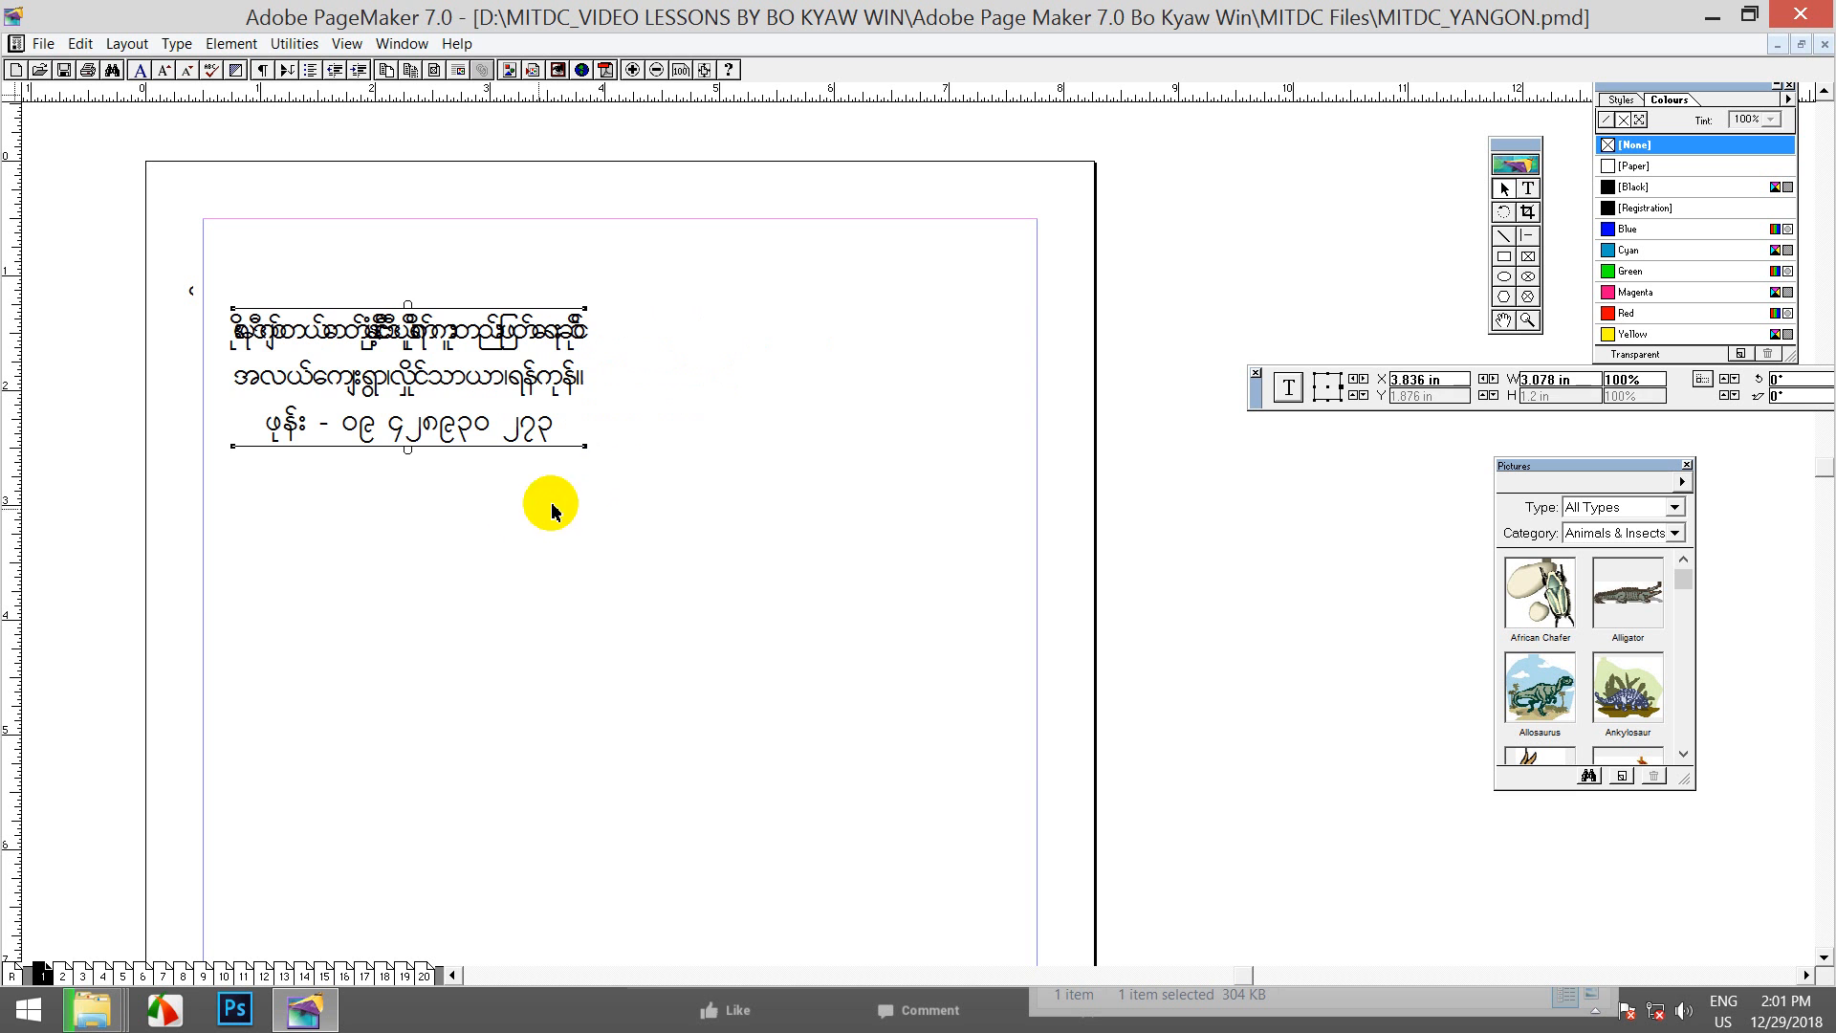
# Step: Move the text block up about 0.32 in and widen it to about 5.73 in
pyautogui.click(411, 449)
pyautogui.moveTo(411, 450); pyautogui.dragTo(430, 647)
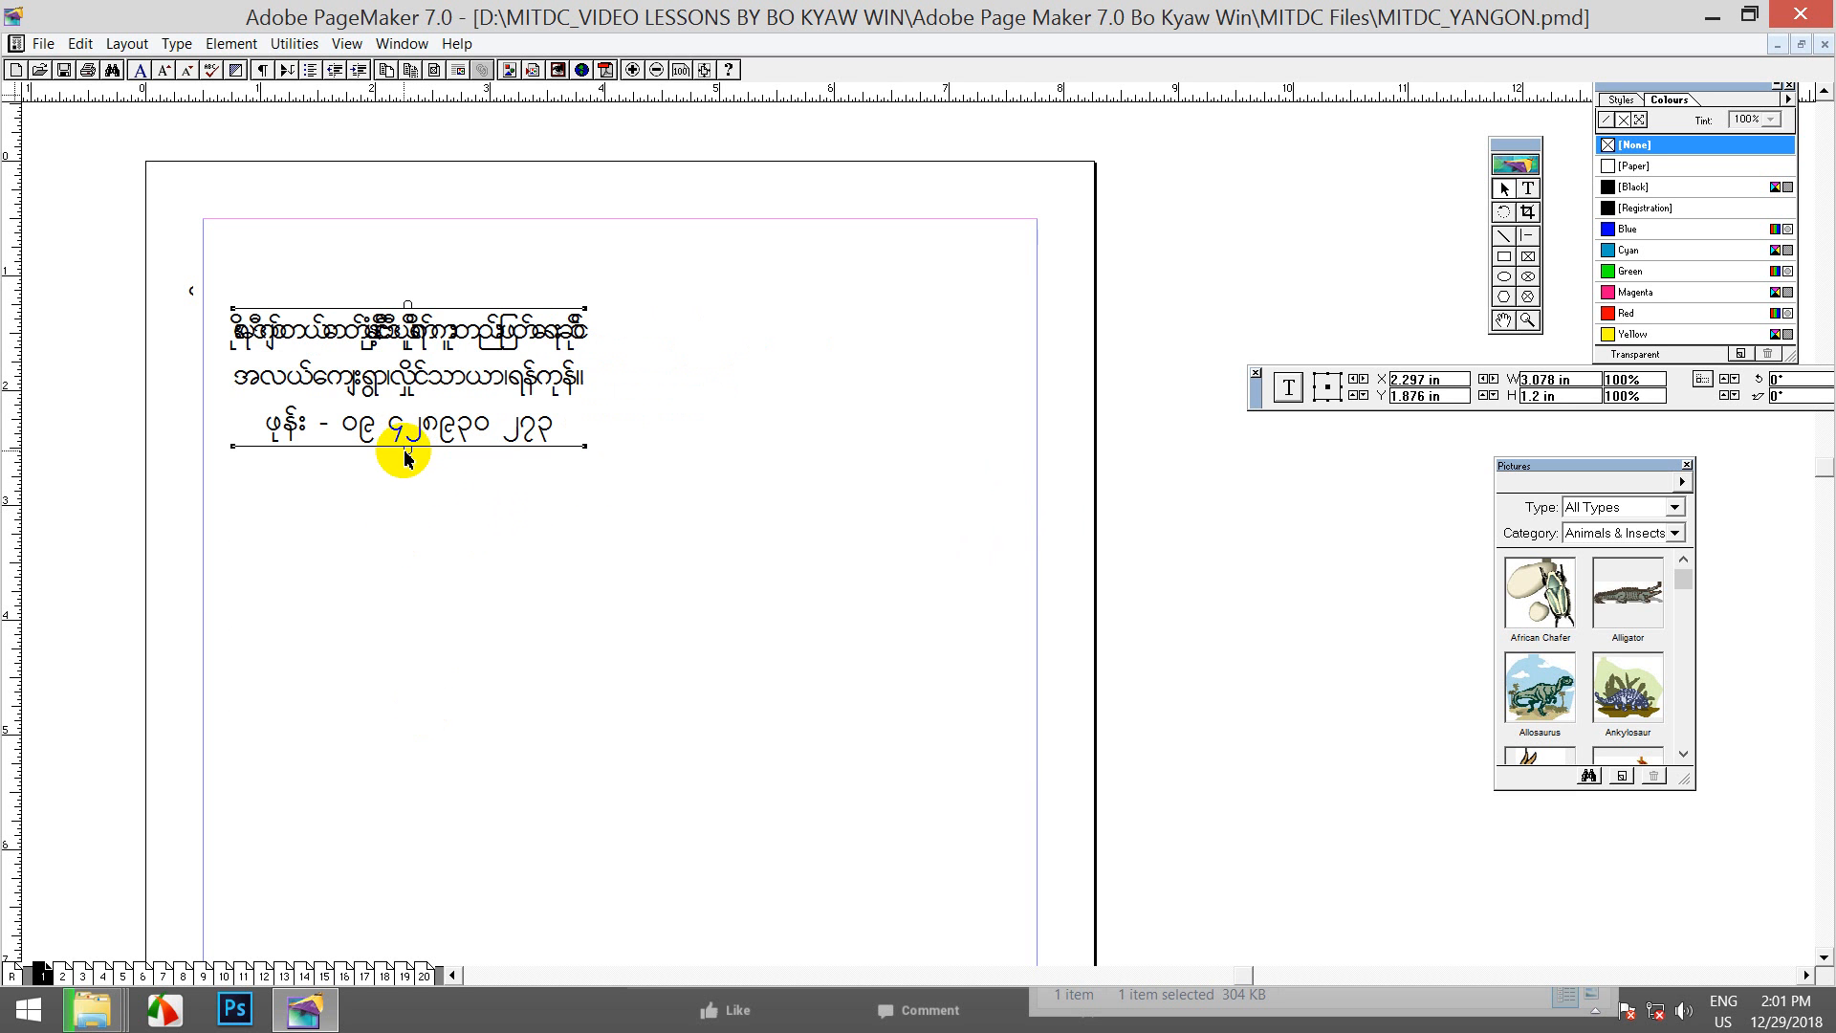
pyautogui.moveTo(406, 308); pyautogui.dragTo(410, 272)
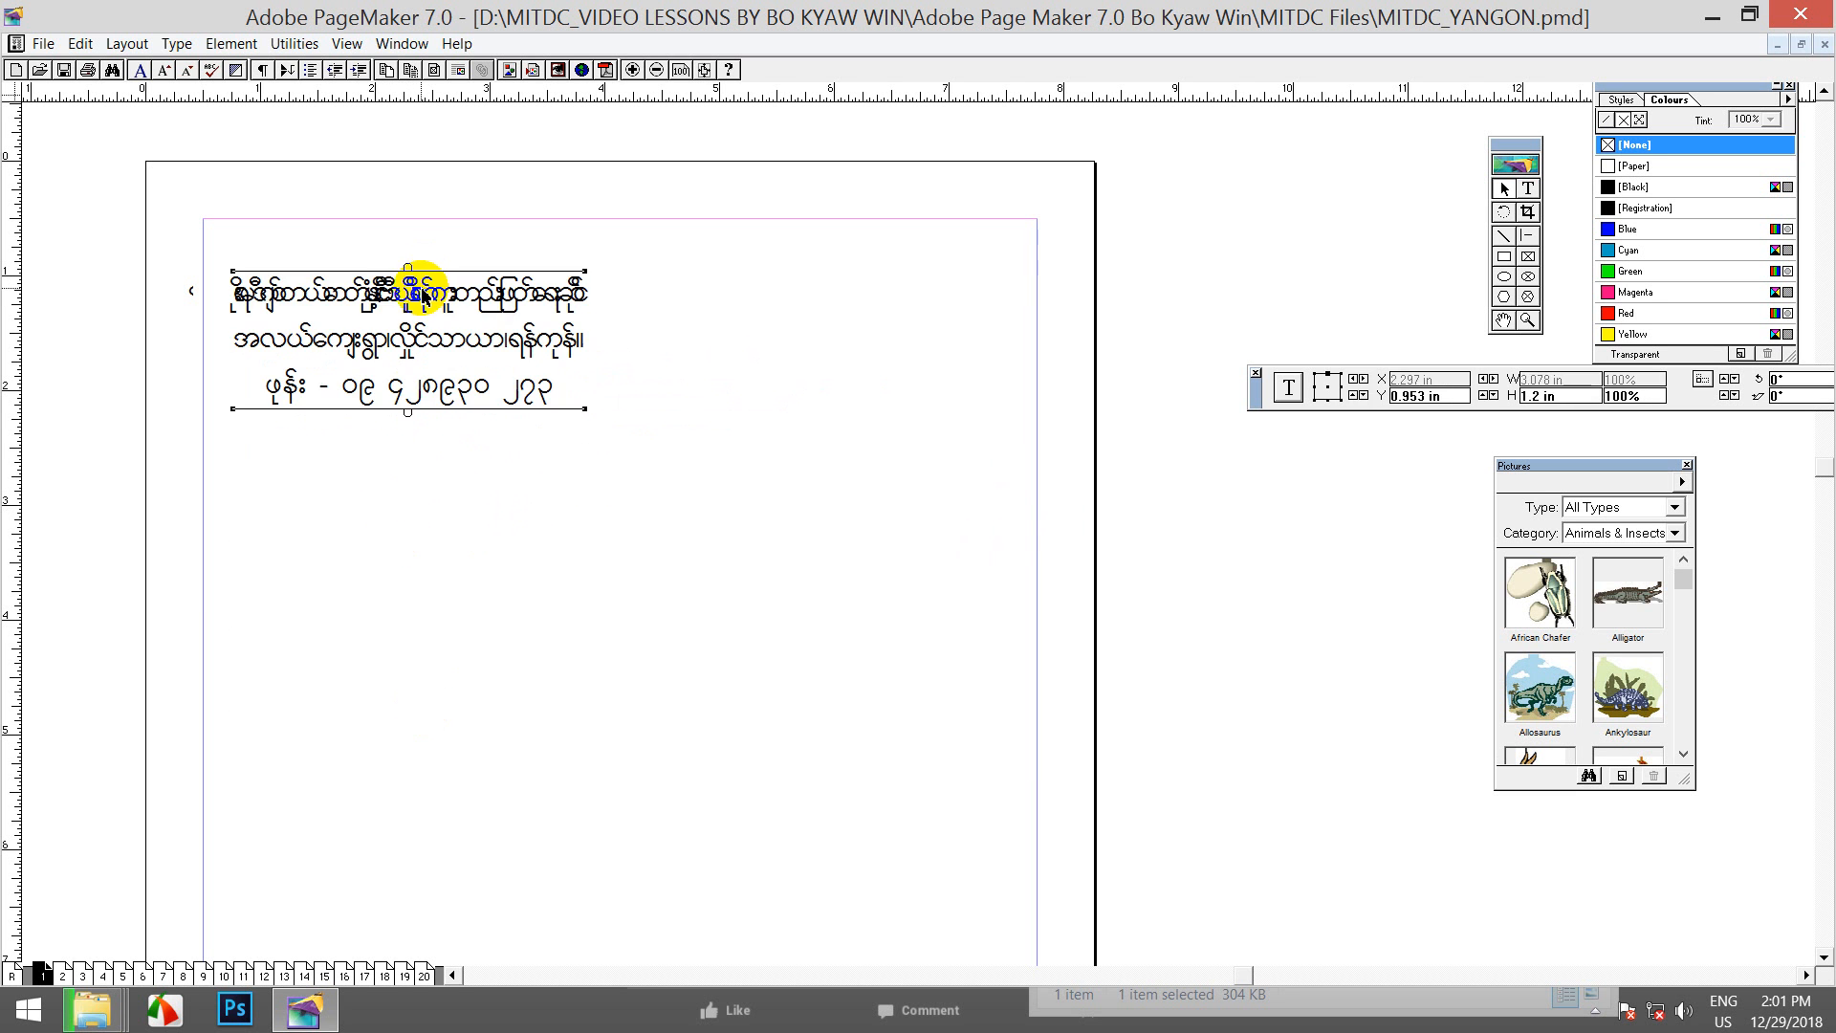
pyautogui.moveTo(585, 408); pyautogui.dragTo(889, 409)
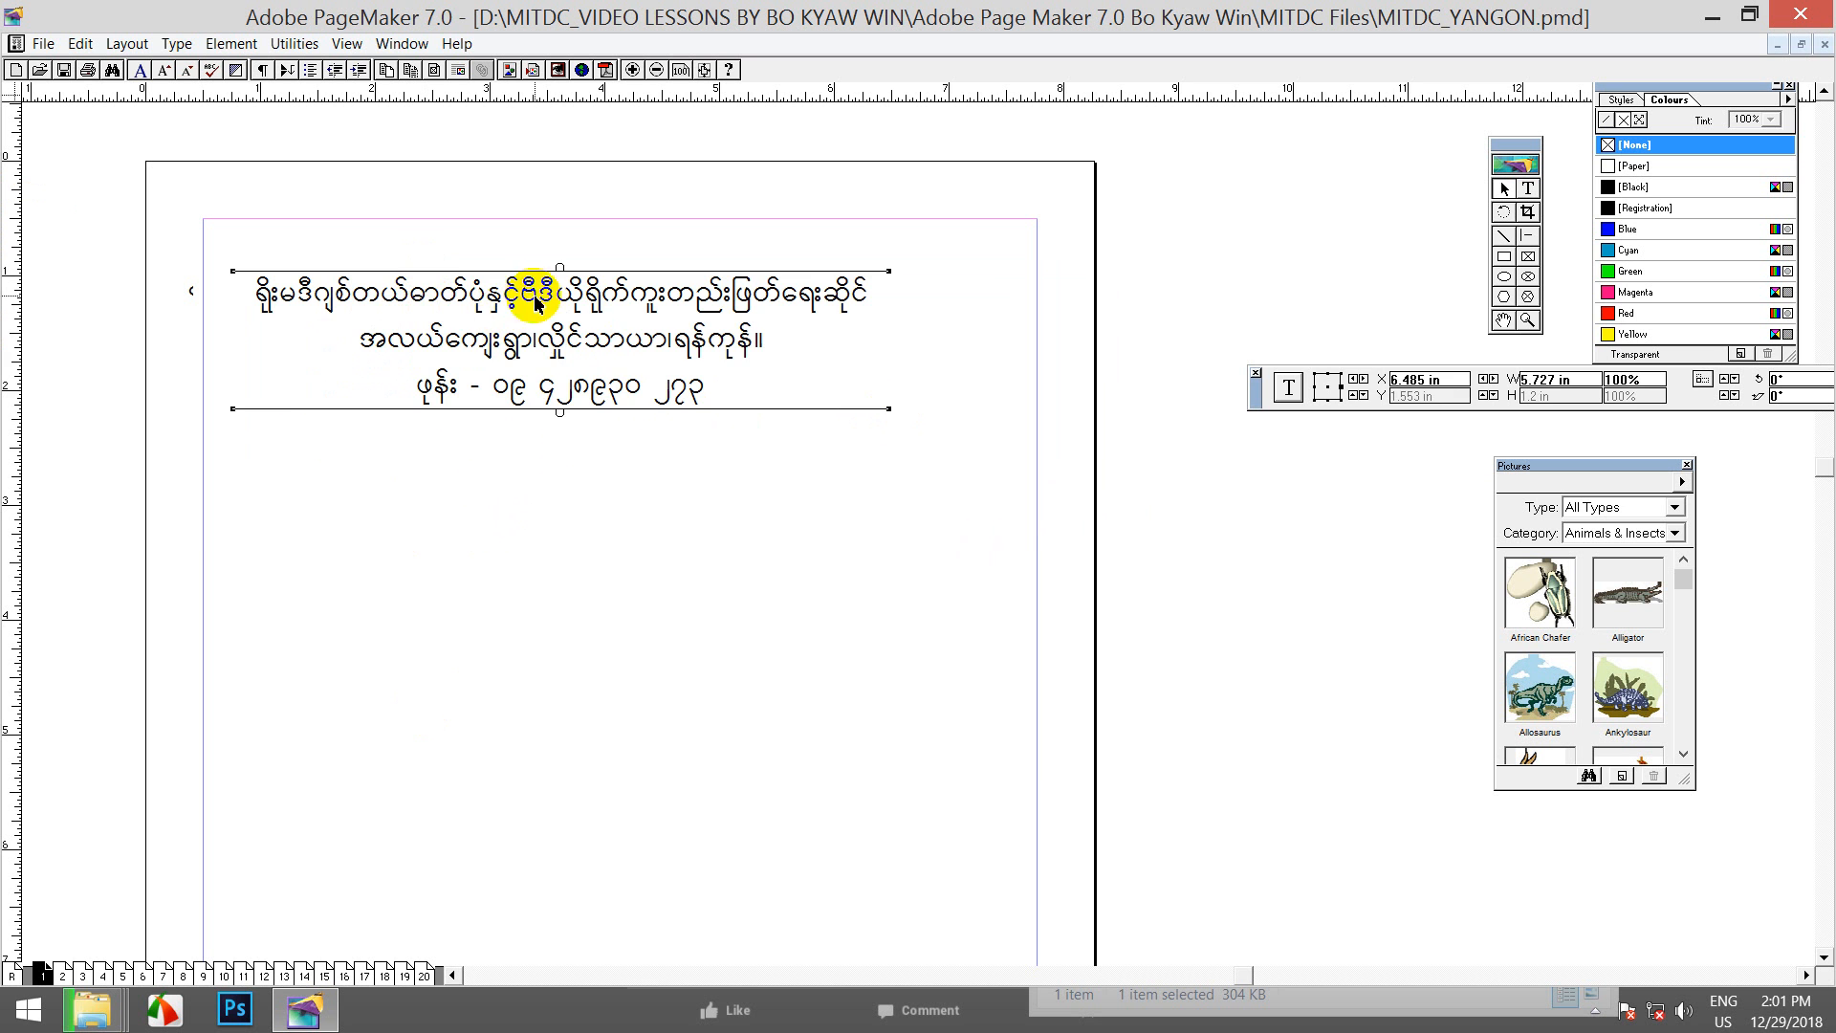
# Step: Reposition the text block about 0.48 in to the right, centred just below the page's upper margin
pyautogui.moveTo(536, 304); pyautogui.dragTo(601, 378)
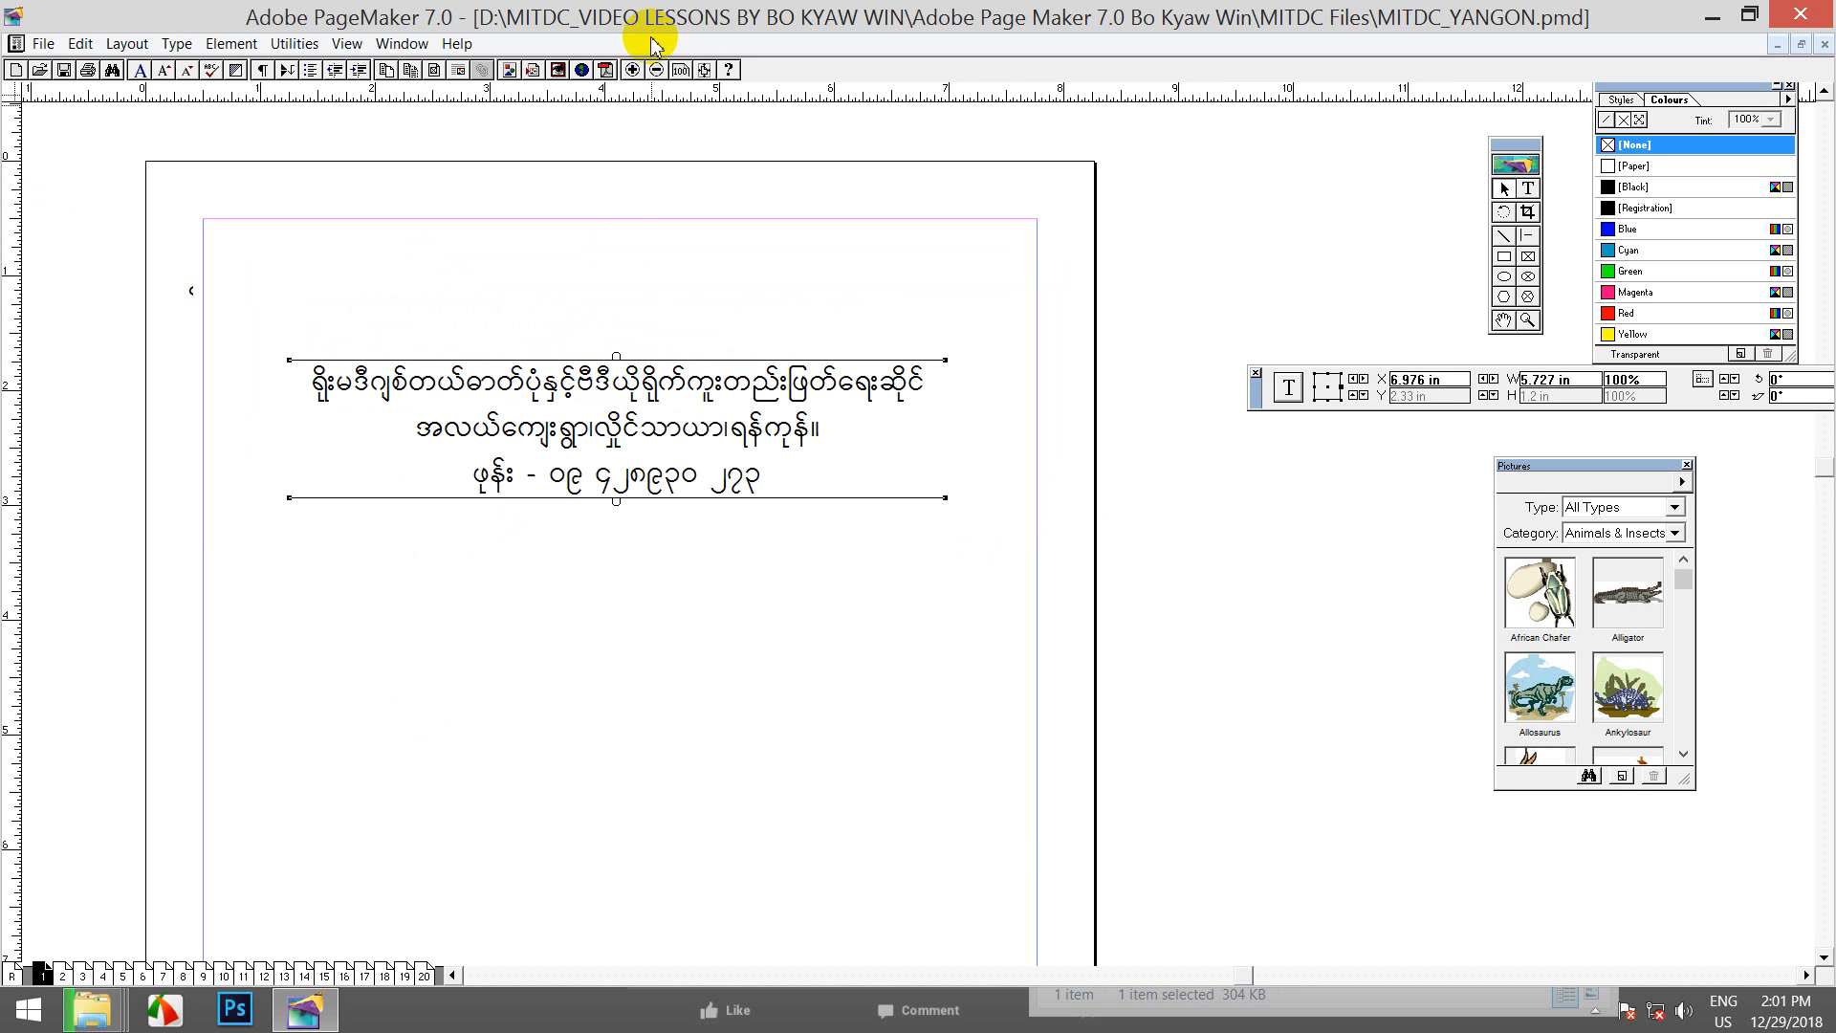
pyautogui.click(656, 70)
pyautogui.click(656, 70)
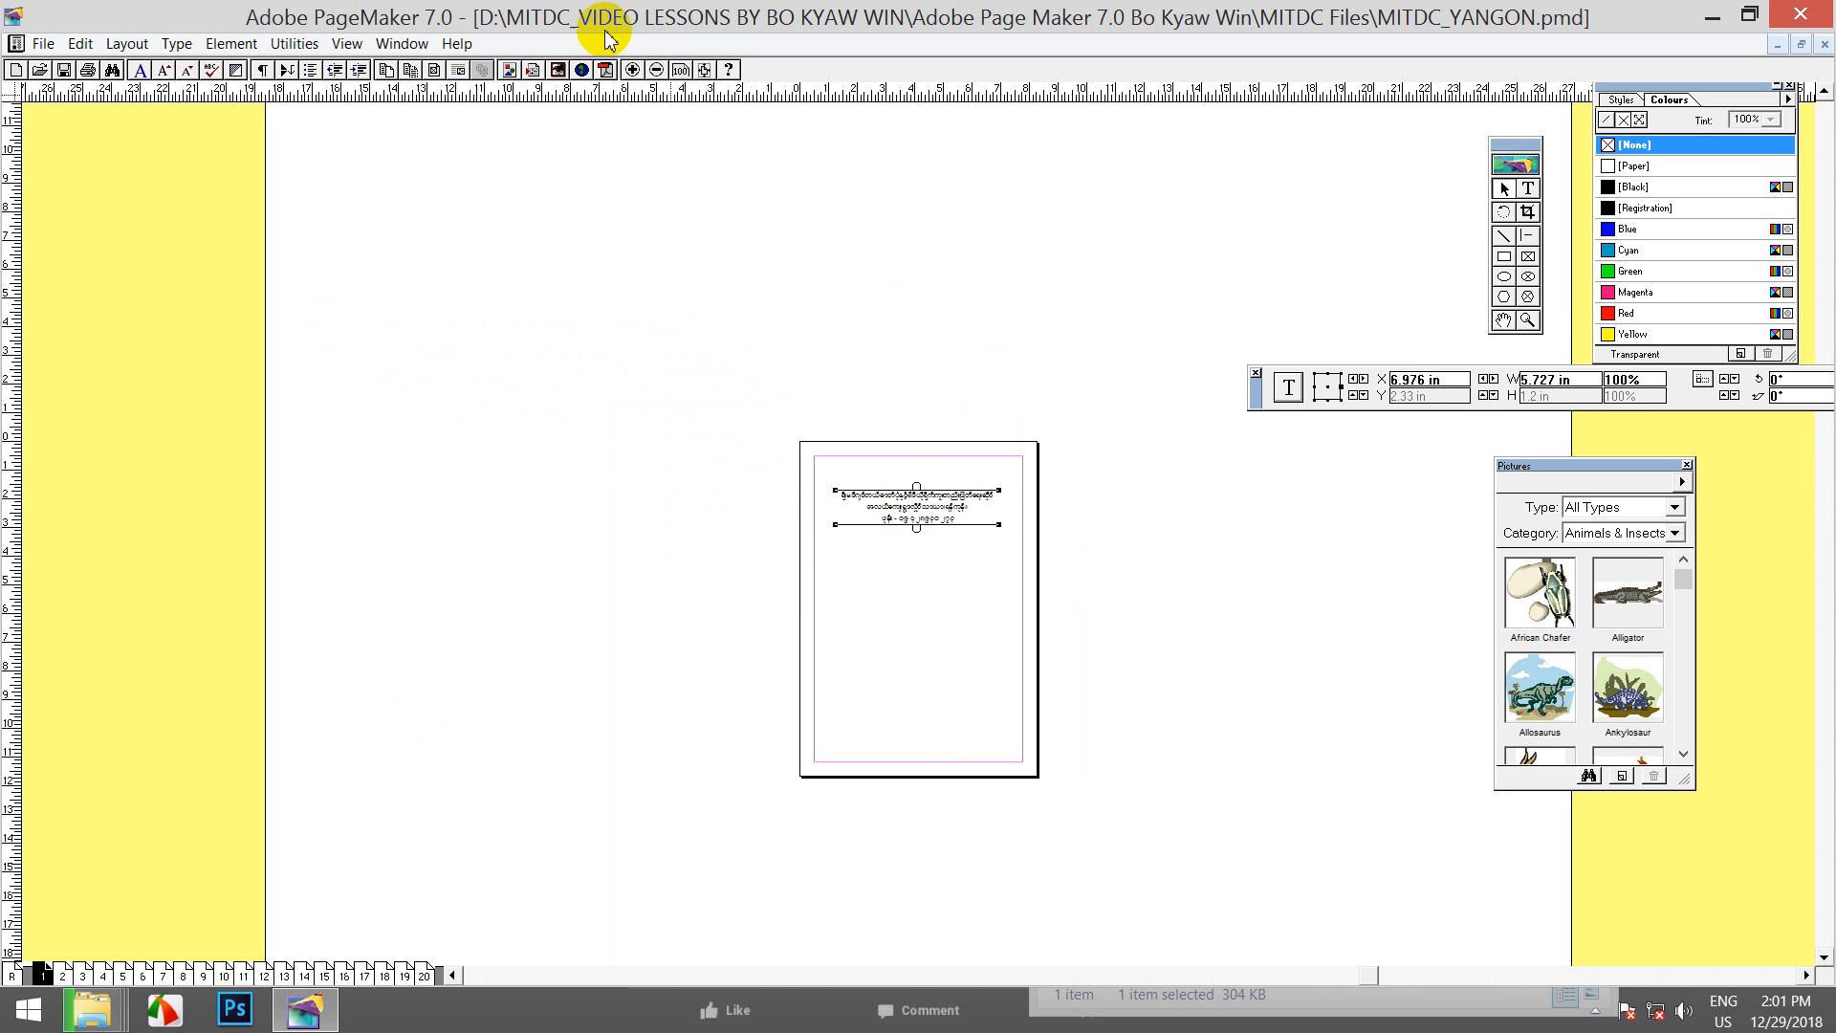
pyautogui.click(632, 70)
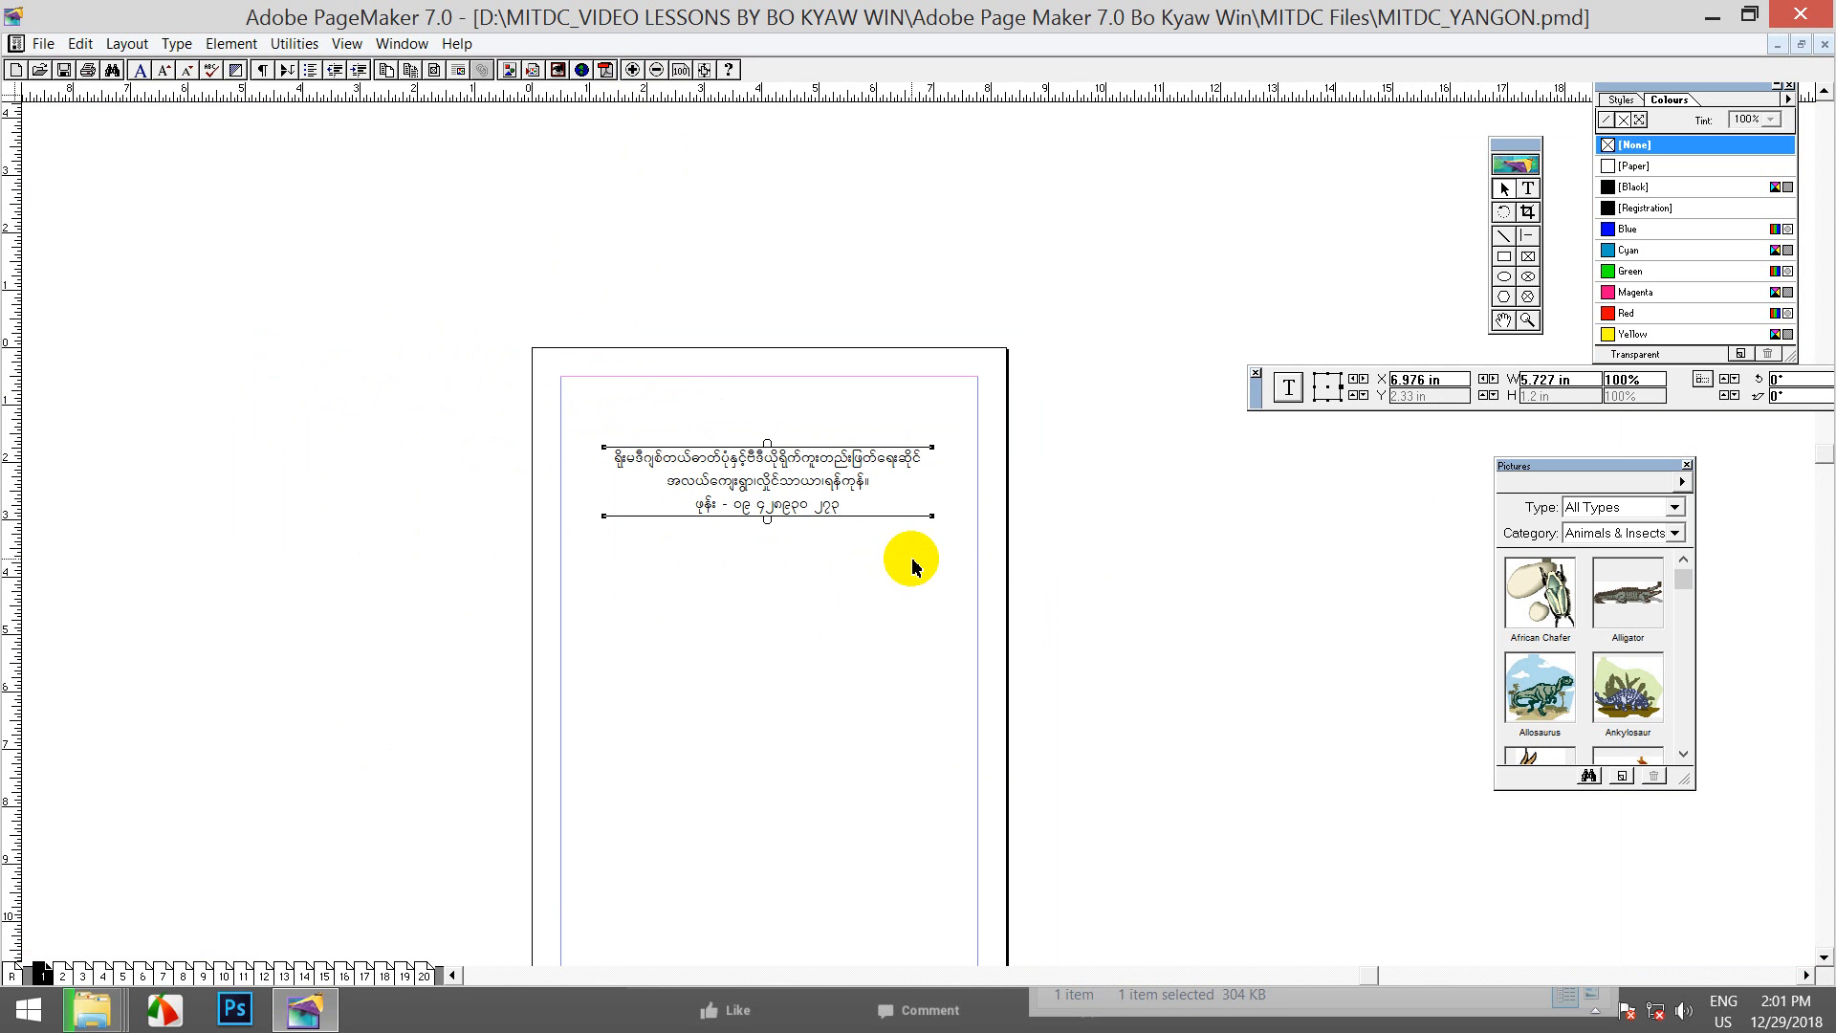
pyautogui.moveTo(927, 554); pyautogui.dragTo(654, 346)
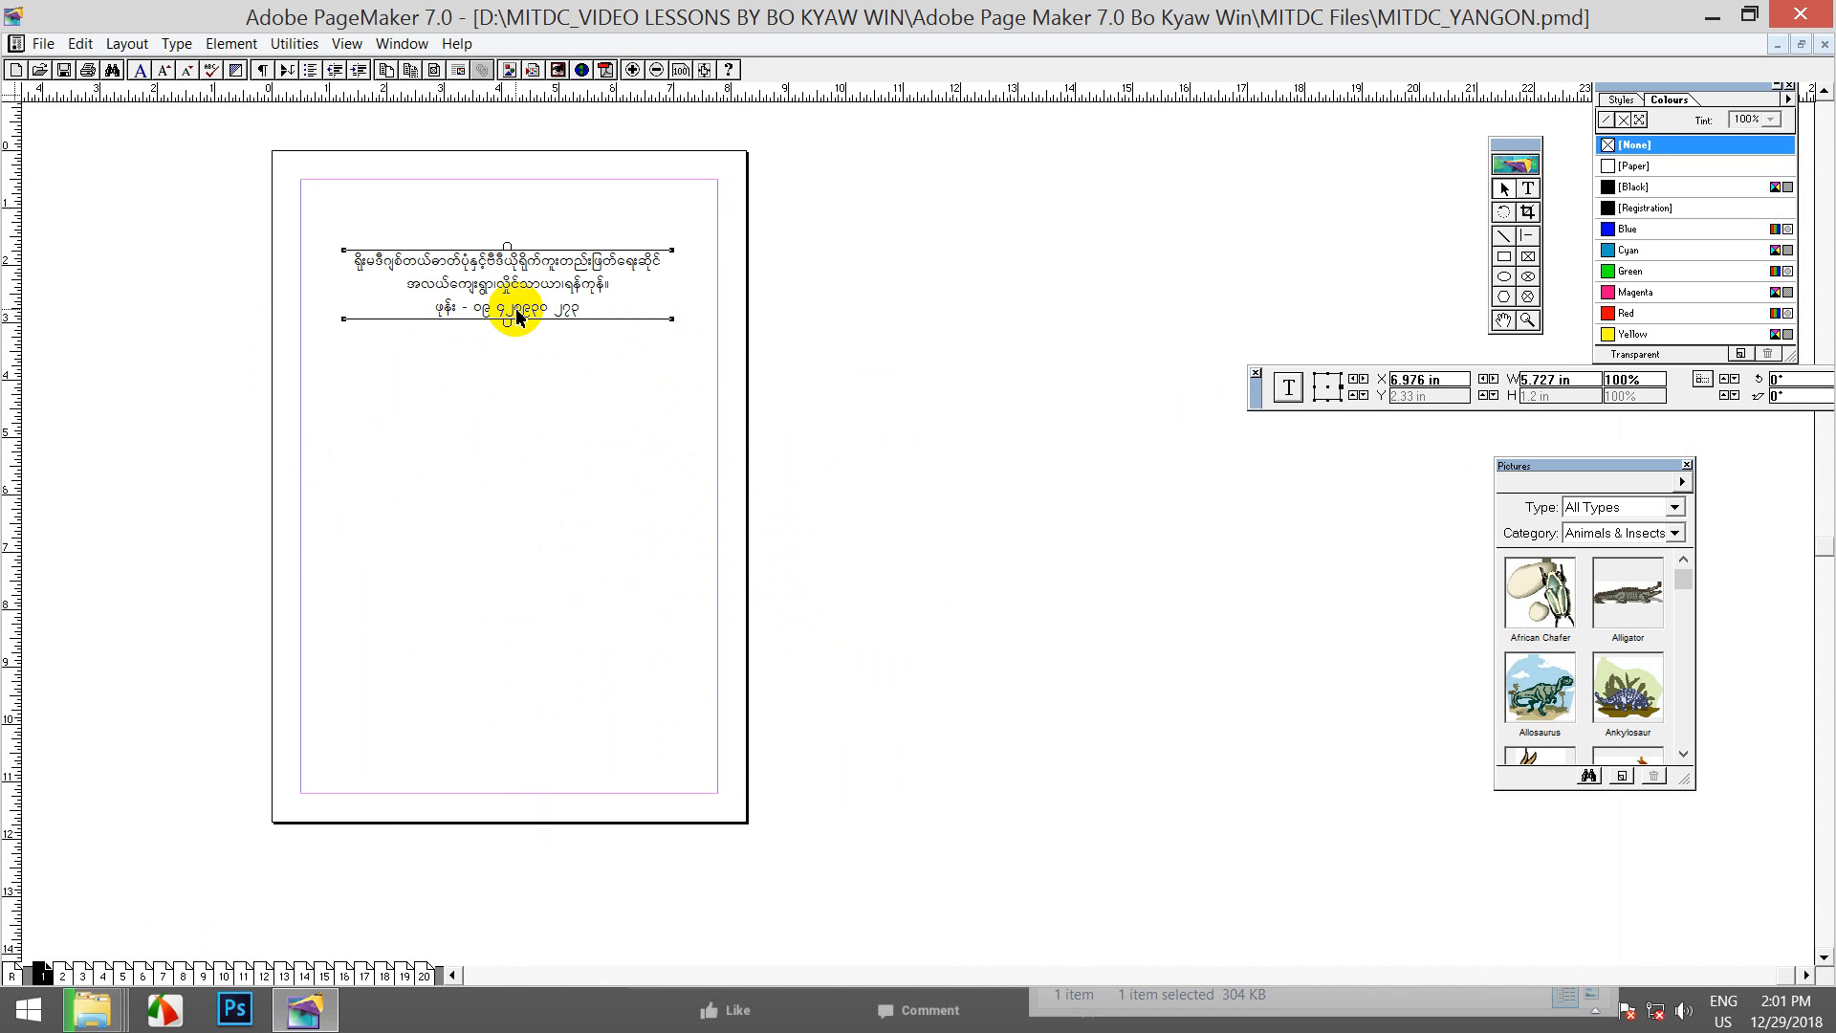
pyautogui.moveTo(525, 267); pyautogui.dragTo(520, 226)
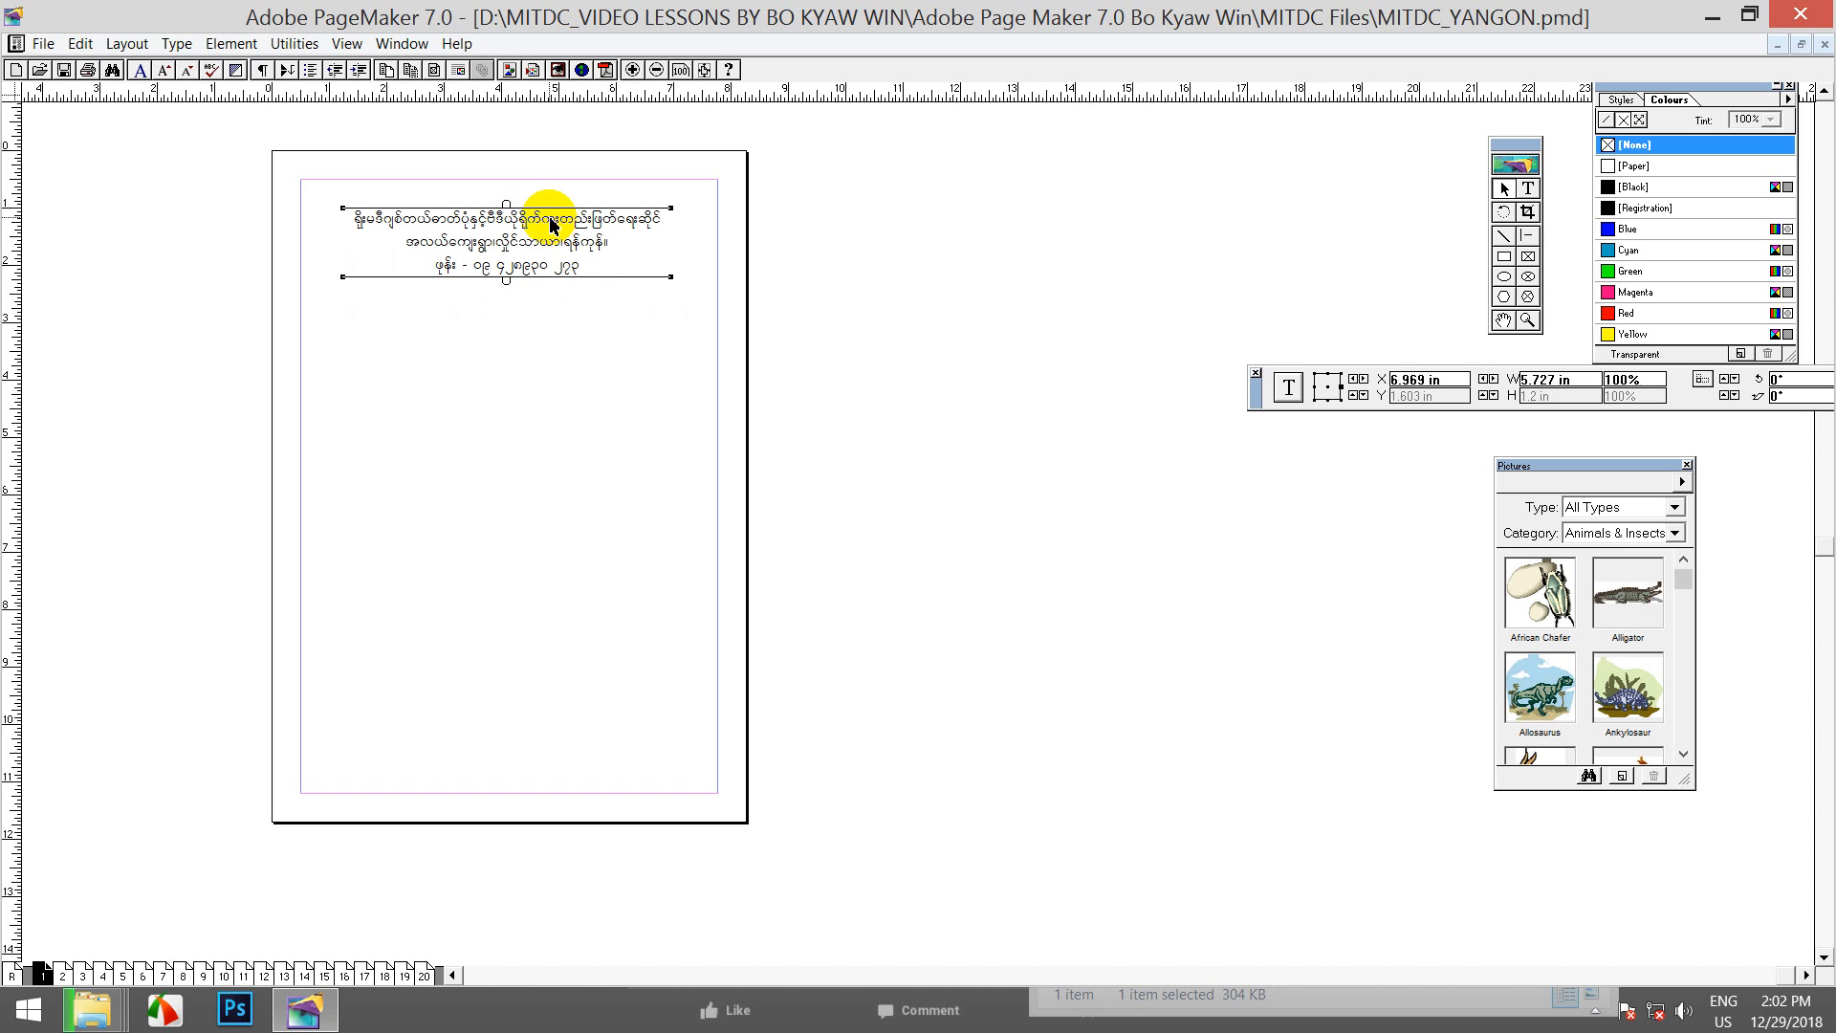
# Step: Duplicate the text block about 3 in below the original and delete the copy
pyautogui.moveTo(550, 227); pyautogui.dragTo(556, 411)
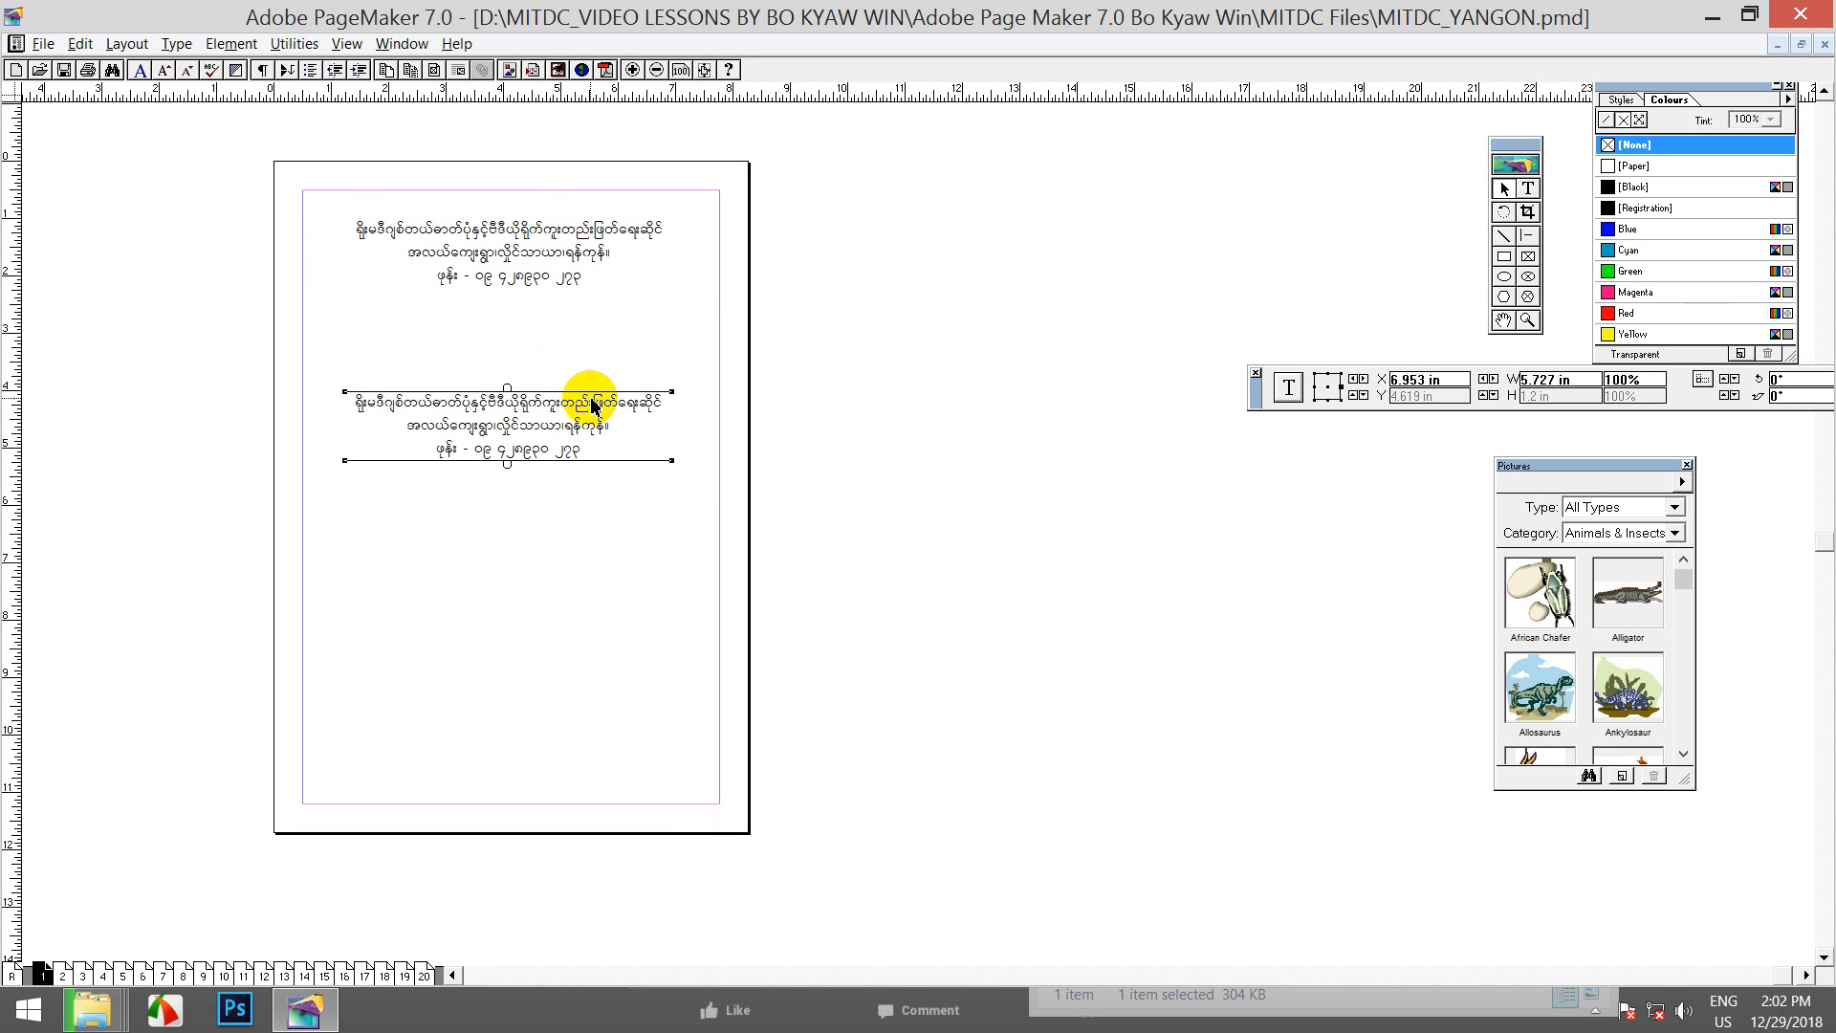
pyautogui.moveTo(580, 409); pyautogui.dragTo(568, 350)
pyautogui.press('Delete')
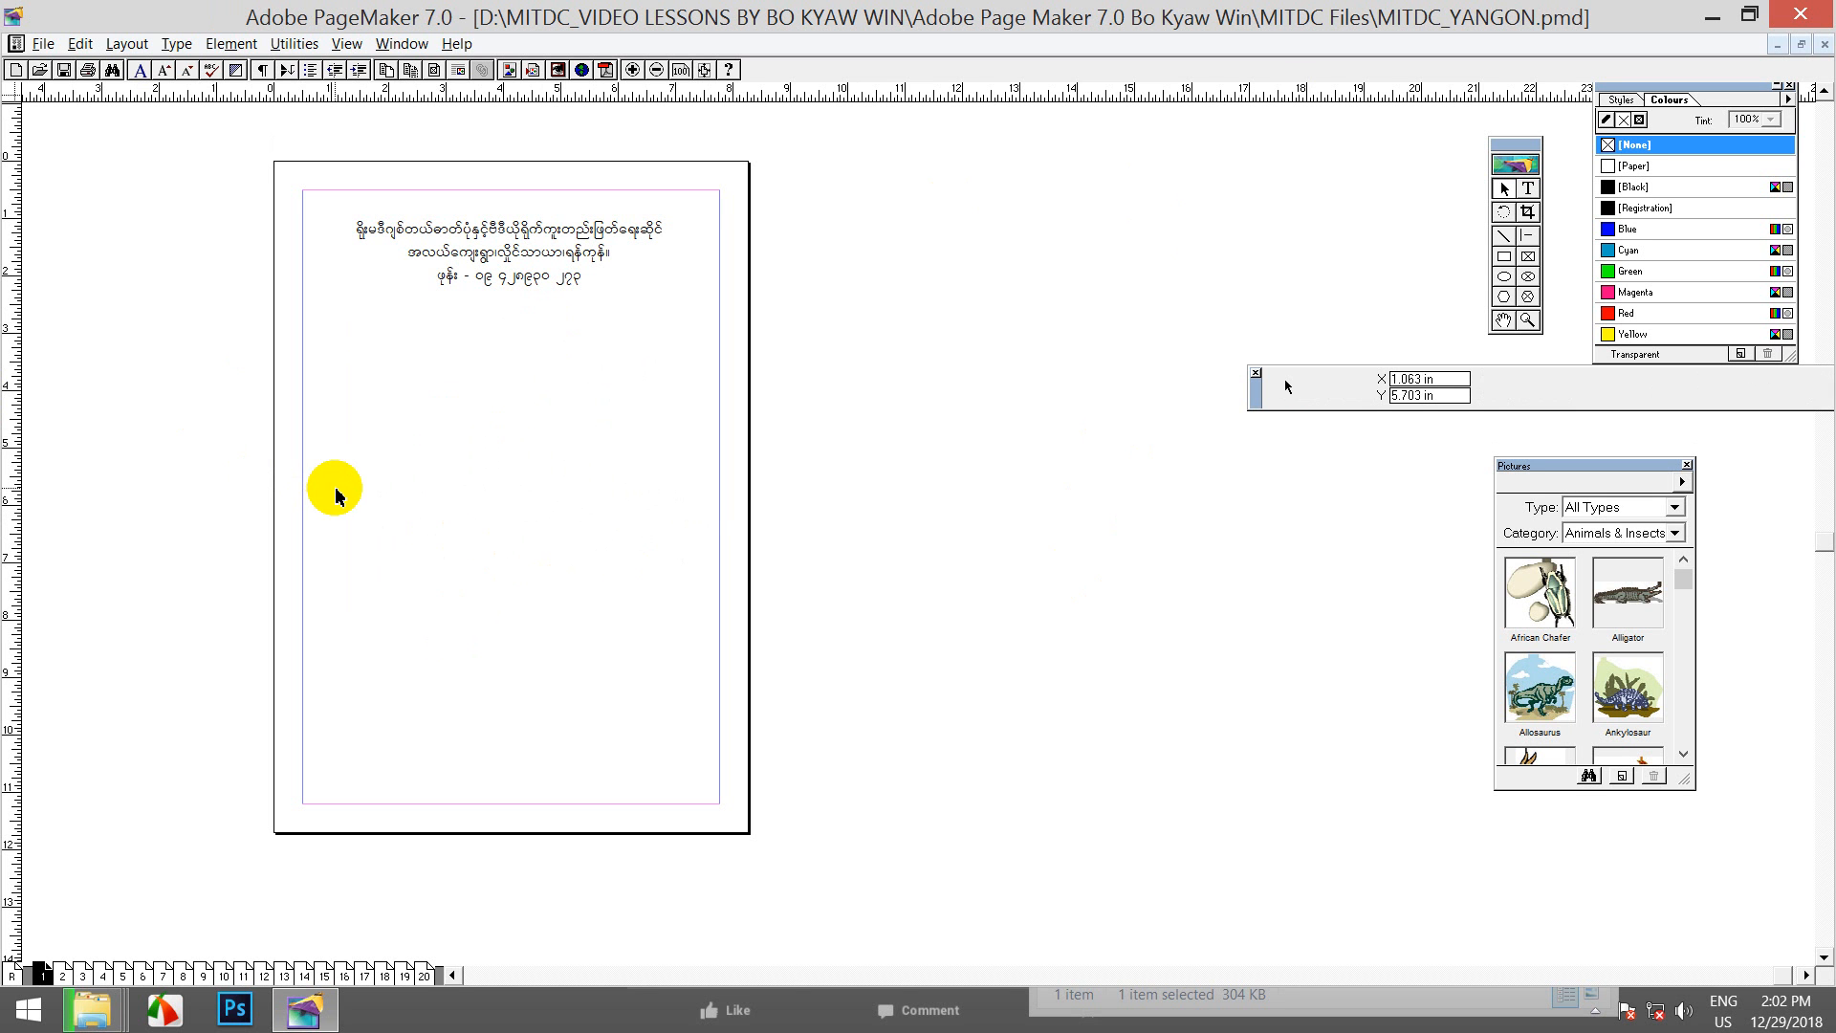
# Step: Add two copies of the text block down the page, each about 1.94 in below the previous one
pyautogui.moveTo(541, 246); pyautogui.dragTo(541, 333)
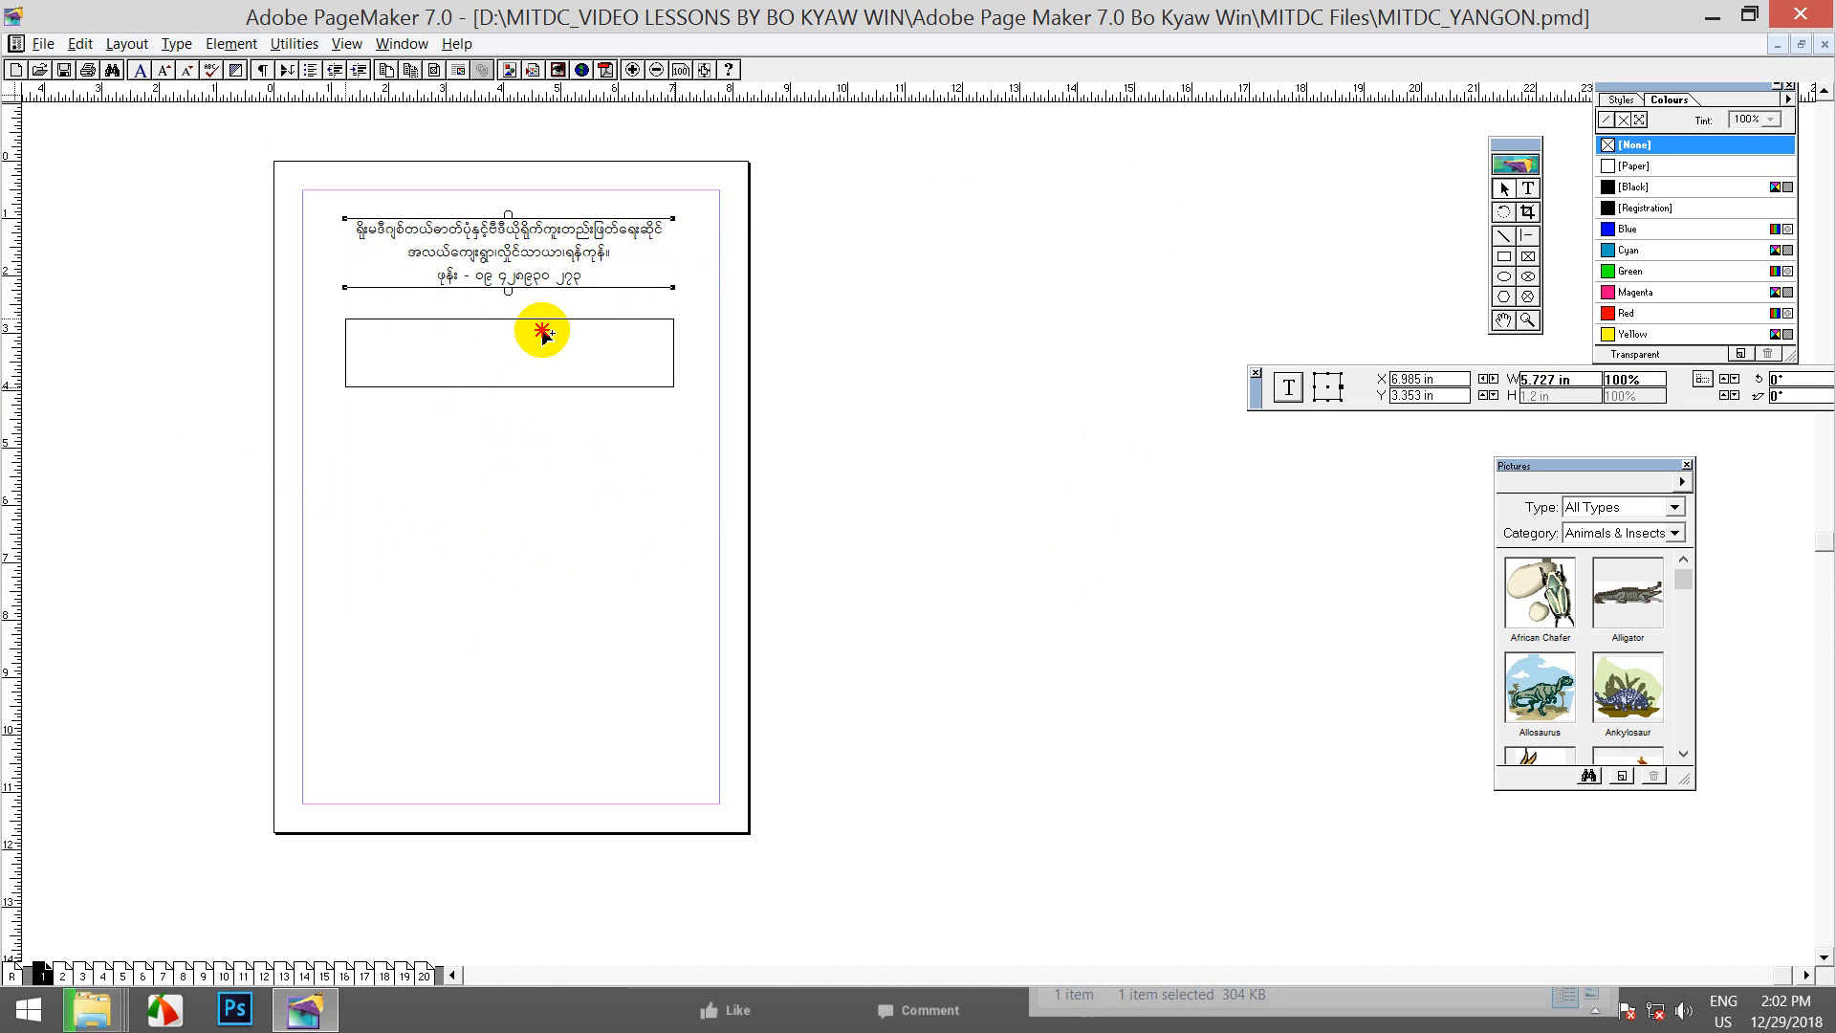
pyautogui.moveTo(541, 333); pyautogui.dragTo(536, 383)
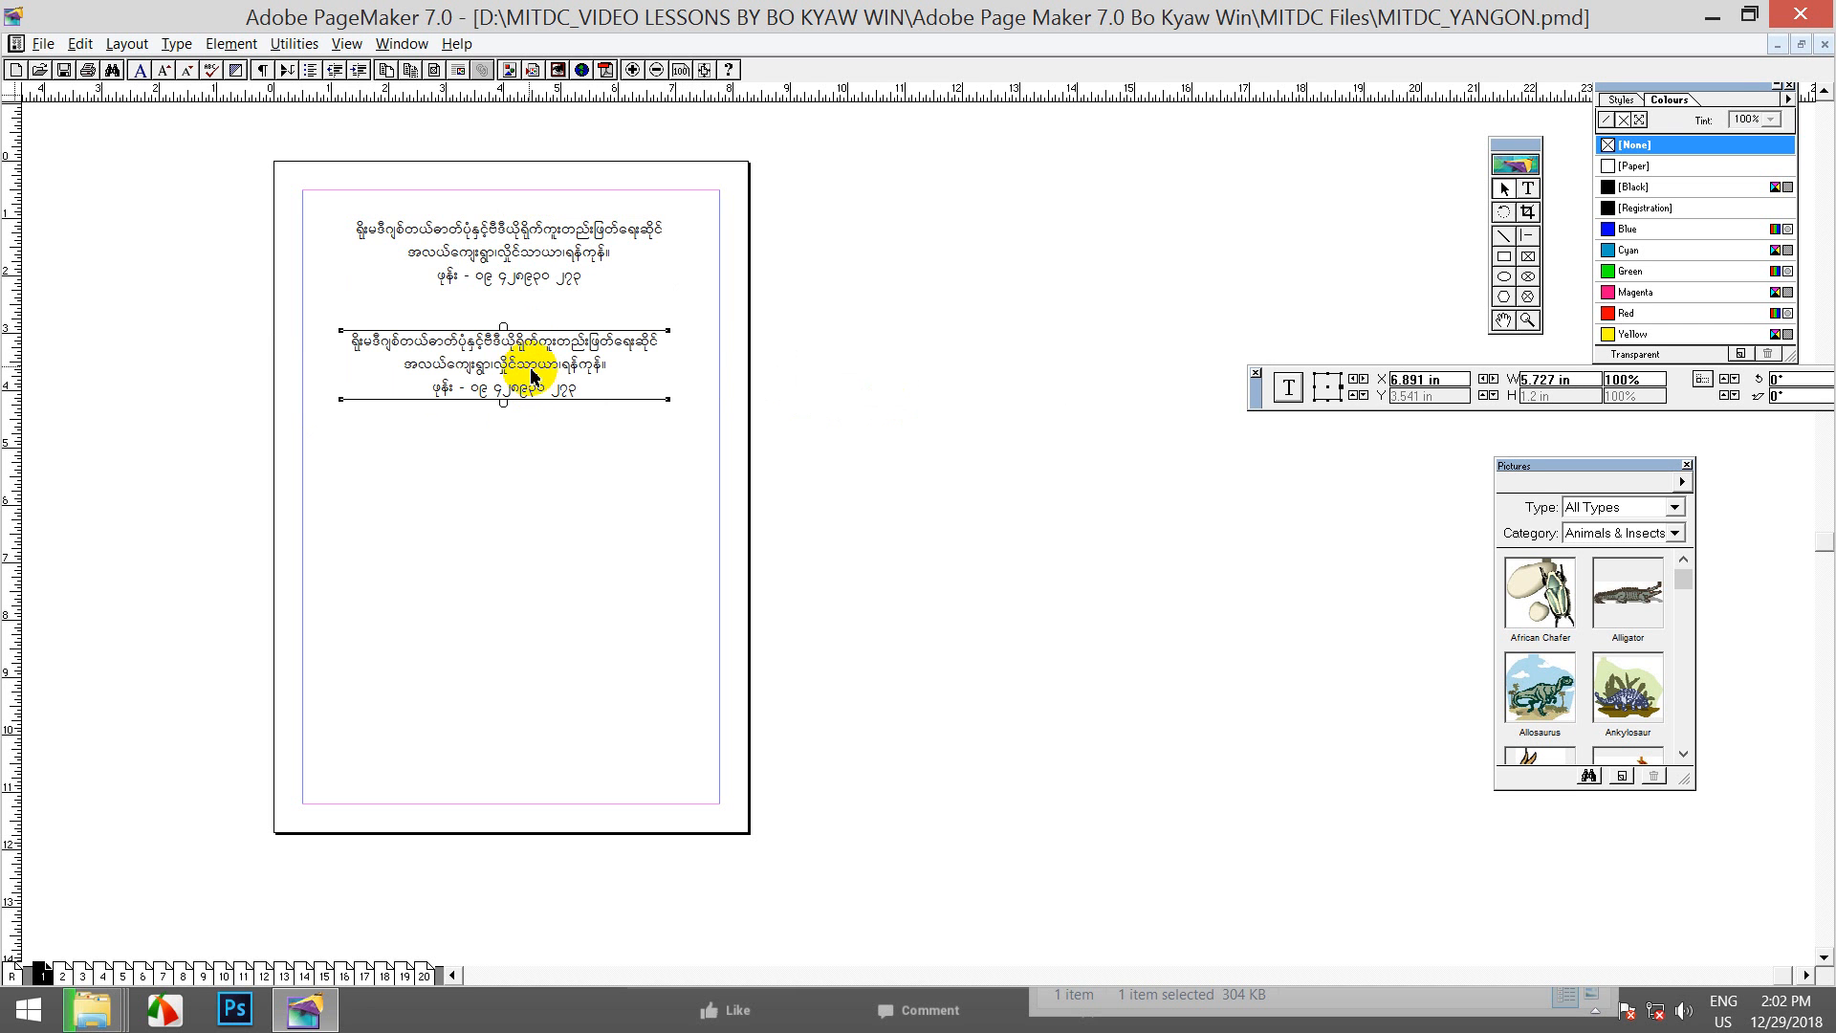
pyautogui.moveTo(527, 350); pyautogui.dragTo(522, 453)
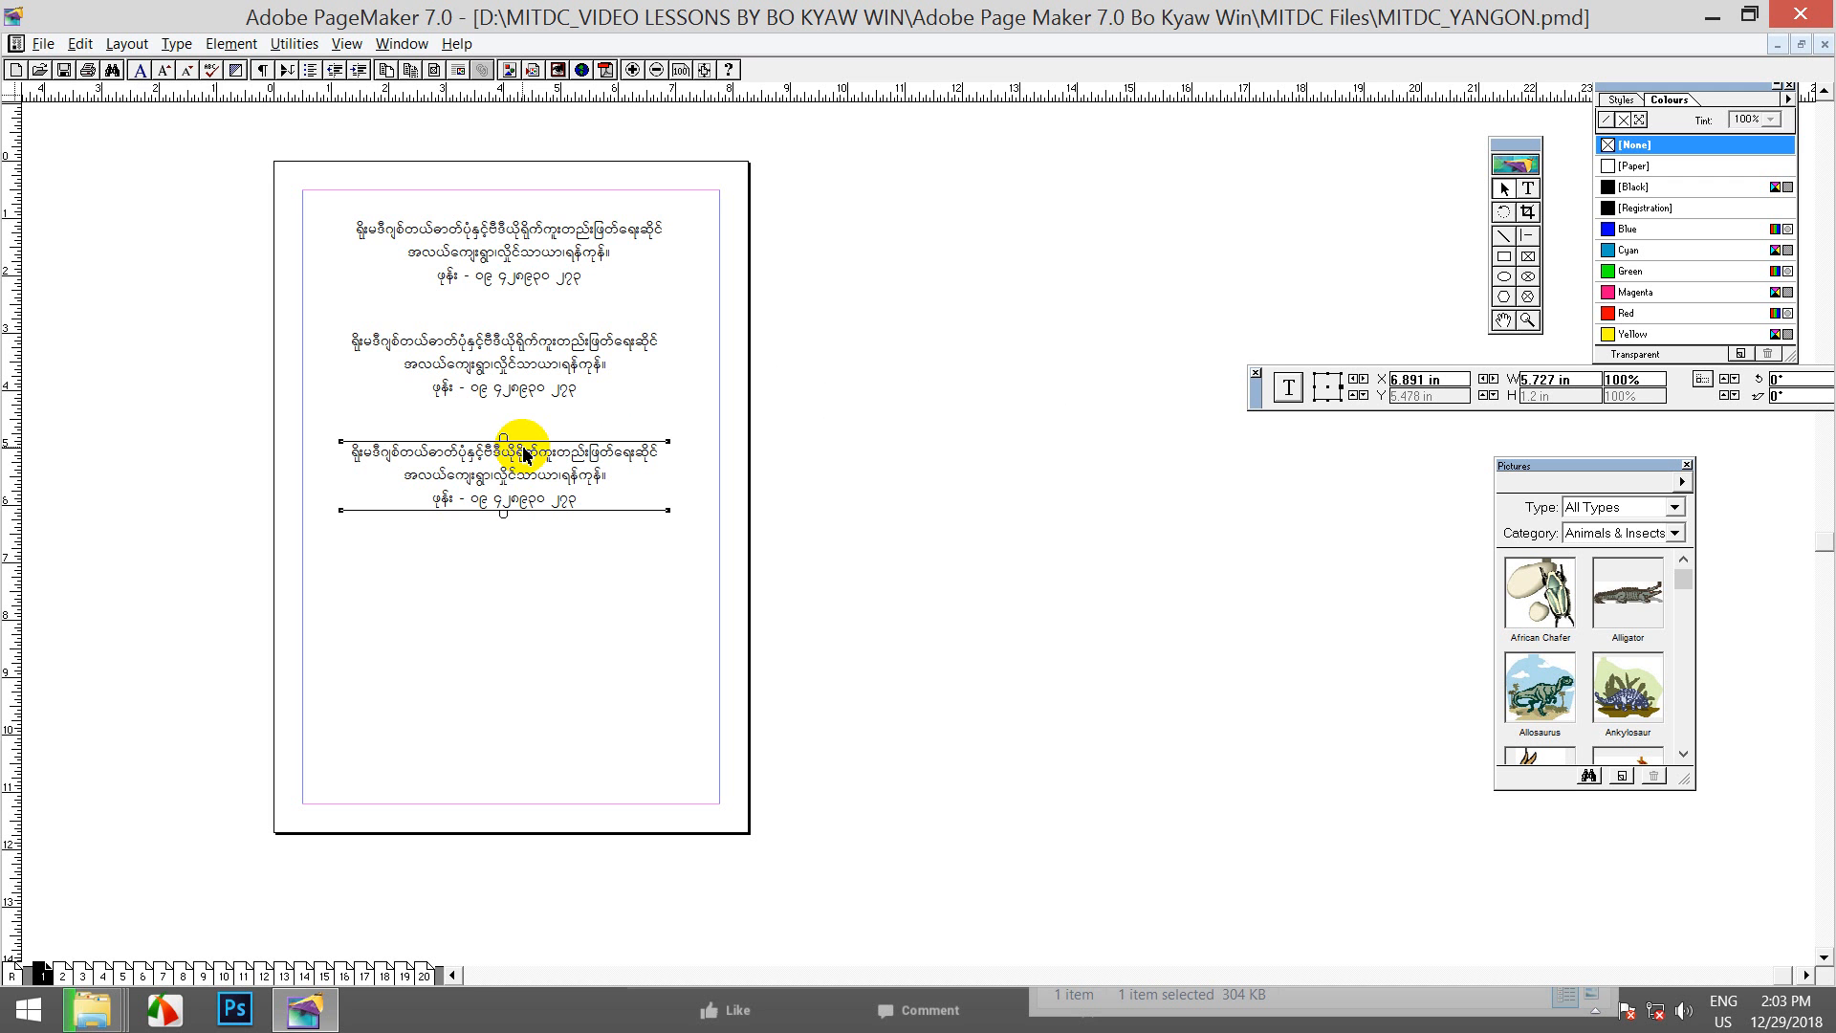
pyautogui.moveTo(521, 471); pyautogui.dragTo(213, 353)
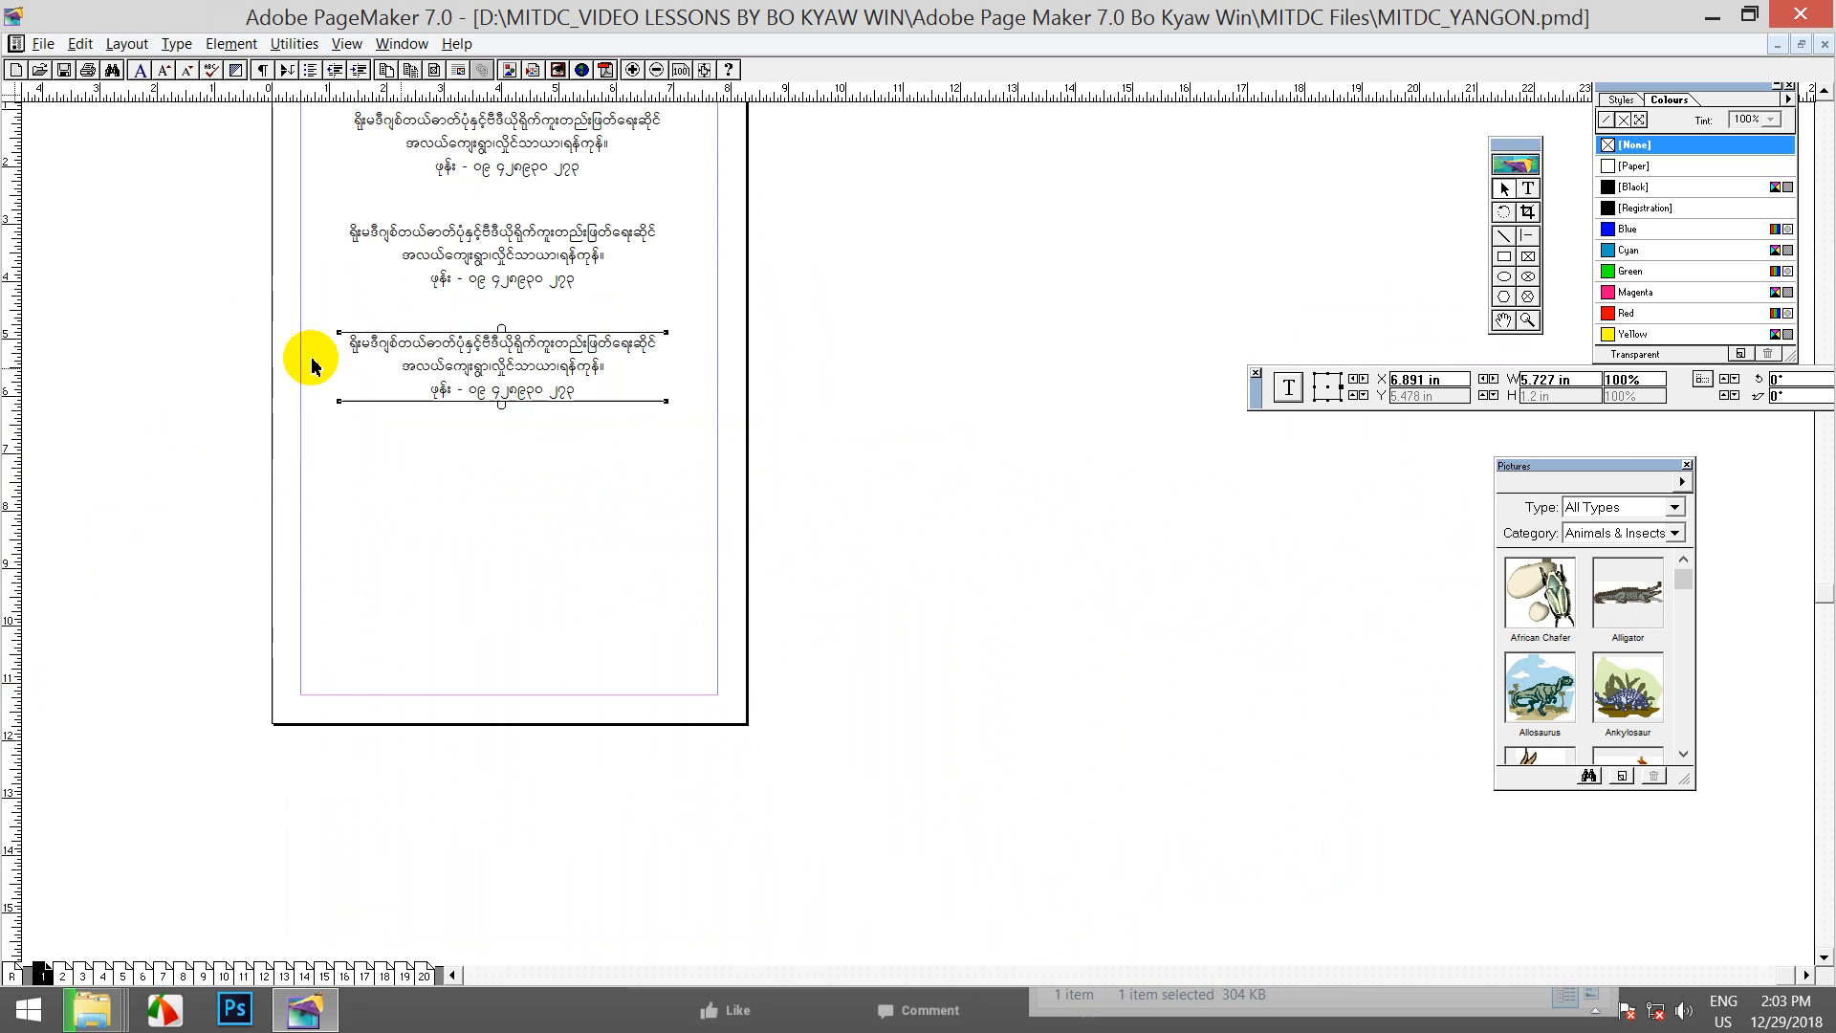
pyautogui.scroll(3, 512, 325)
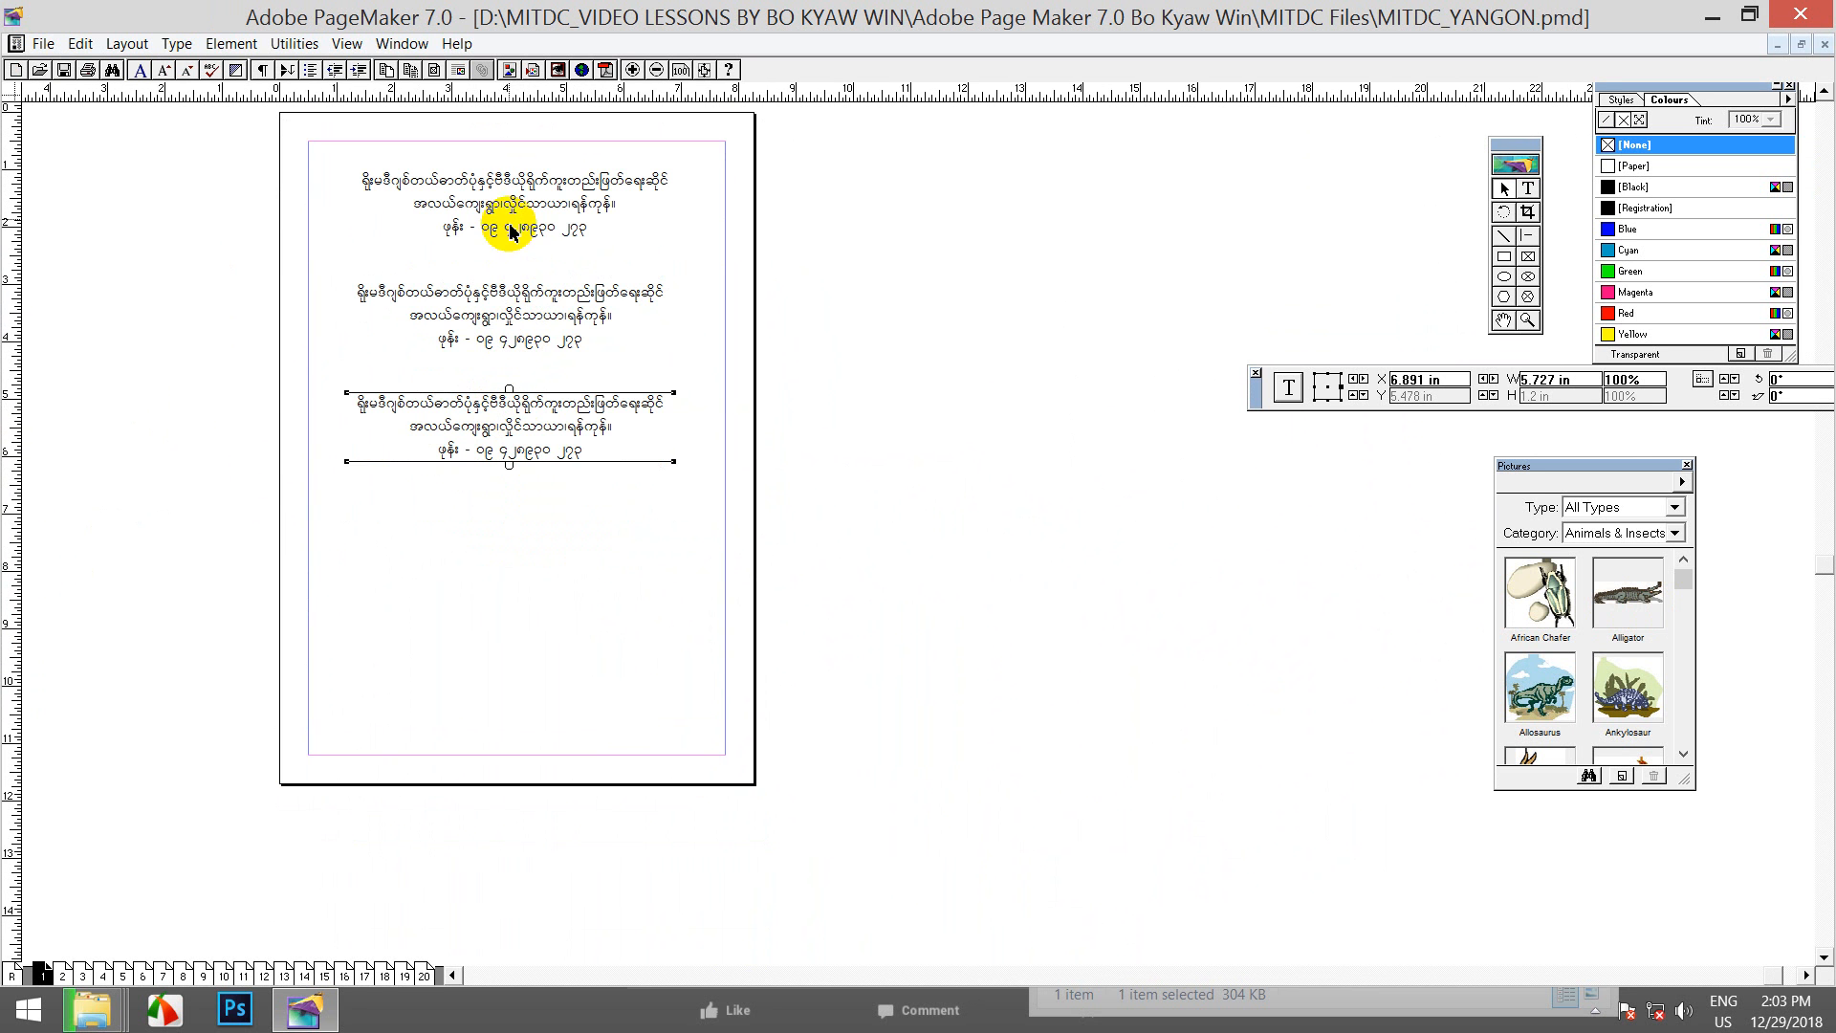
# Step: Duplicate the third text block about 2.81 in below it and delete the extra copy overlapping the third block
pyautogui.click(512, 199)
pyautogui.click(503, 325)
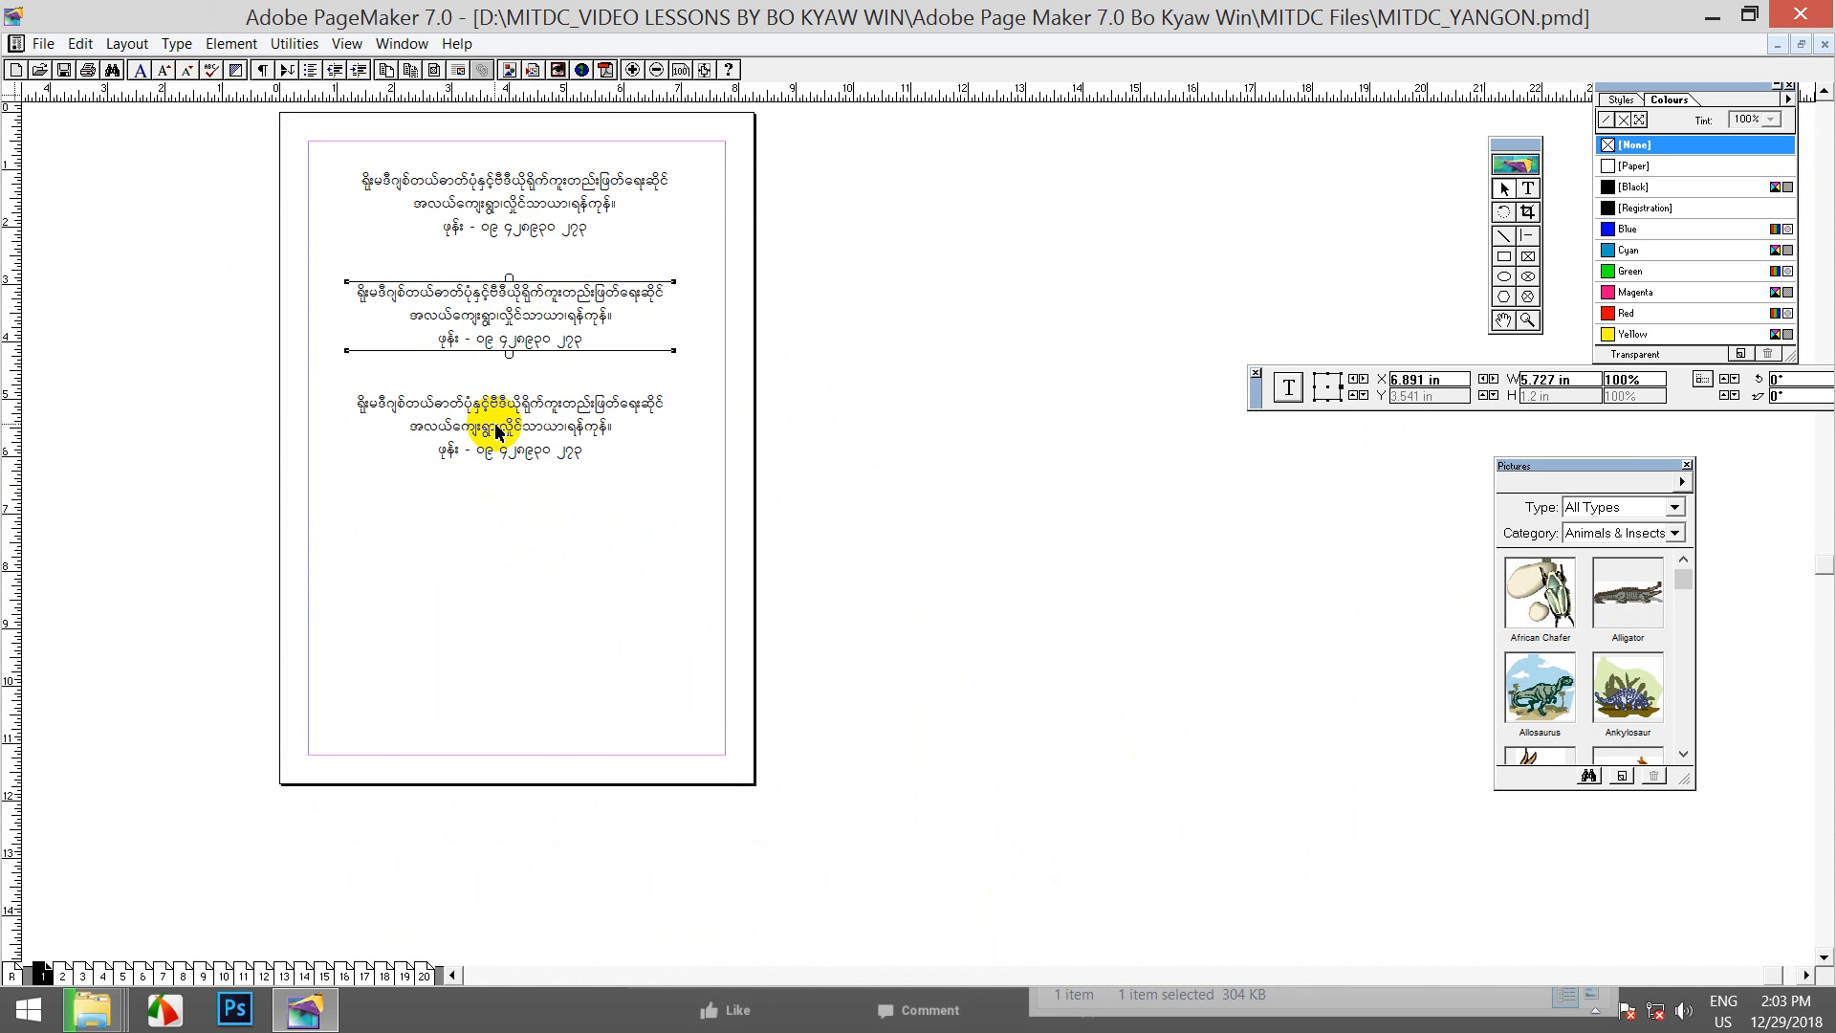
pyautogui.click(495, 420)
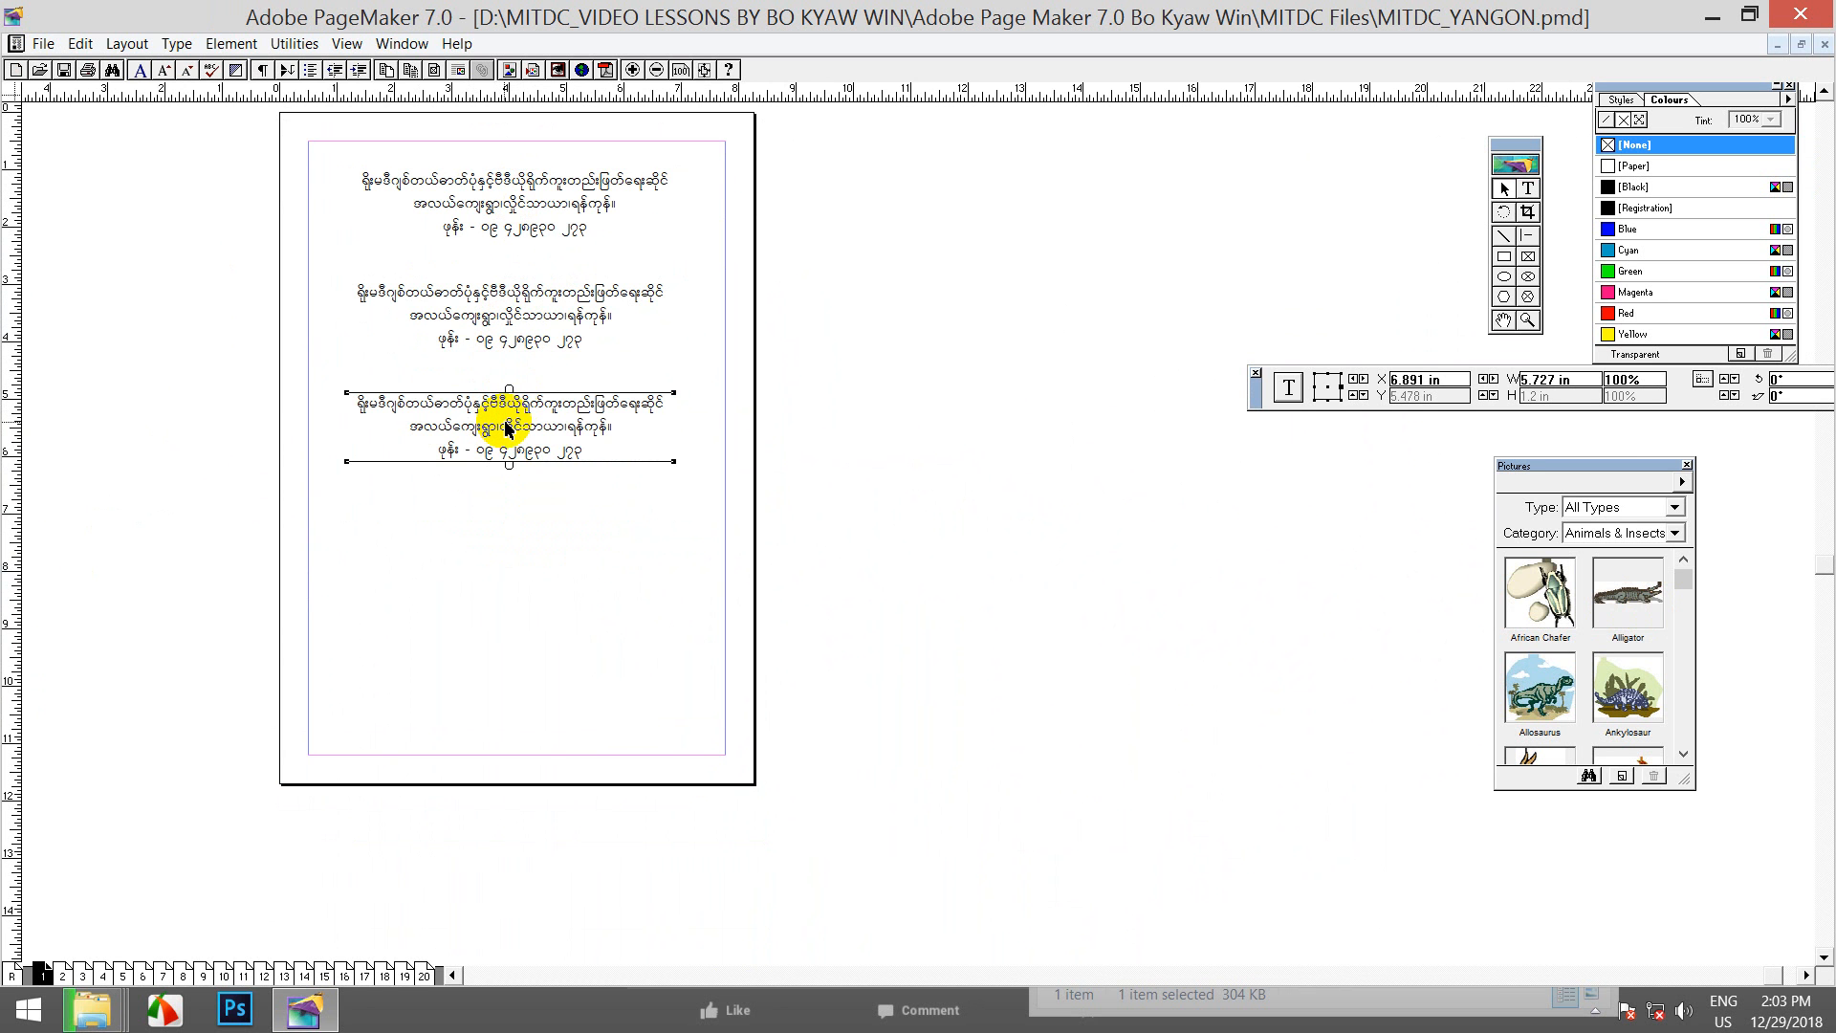
pyautogui.moveTo(524, 402); pyautogui.dragTo(525, 492)
pyautogui.moveTo(509, 564)
pyautogui.mouseDown()
pyautogui.moveTo(500, 656)
pyautogui.moveTo(521, 742)
pyautogui.moveTo(529, 402)
pyautogui.moveTo(540, 567)
pyautogui.mouseUp()
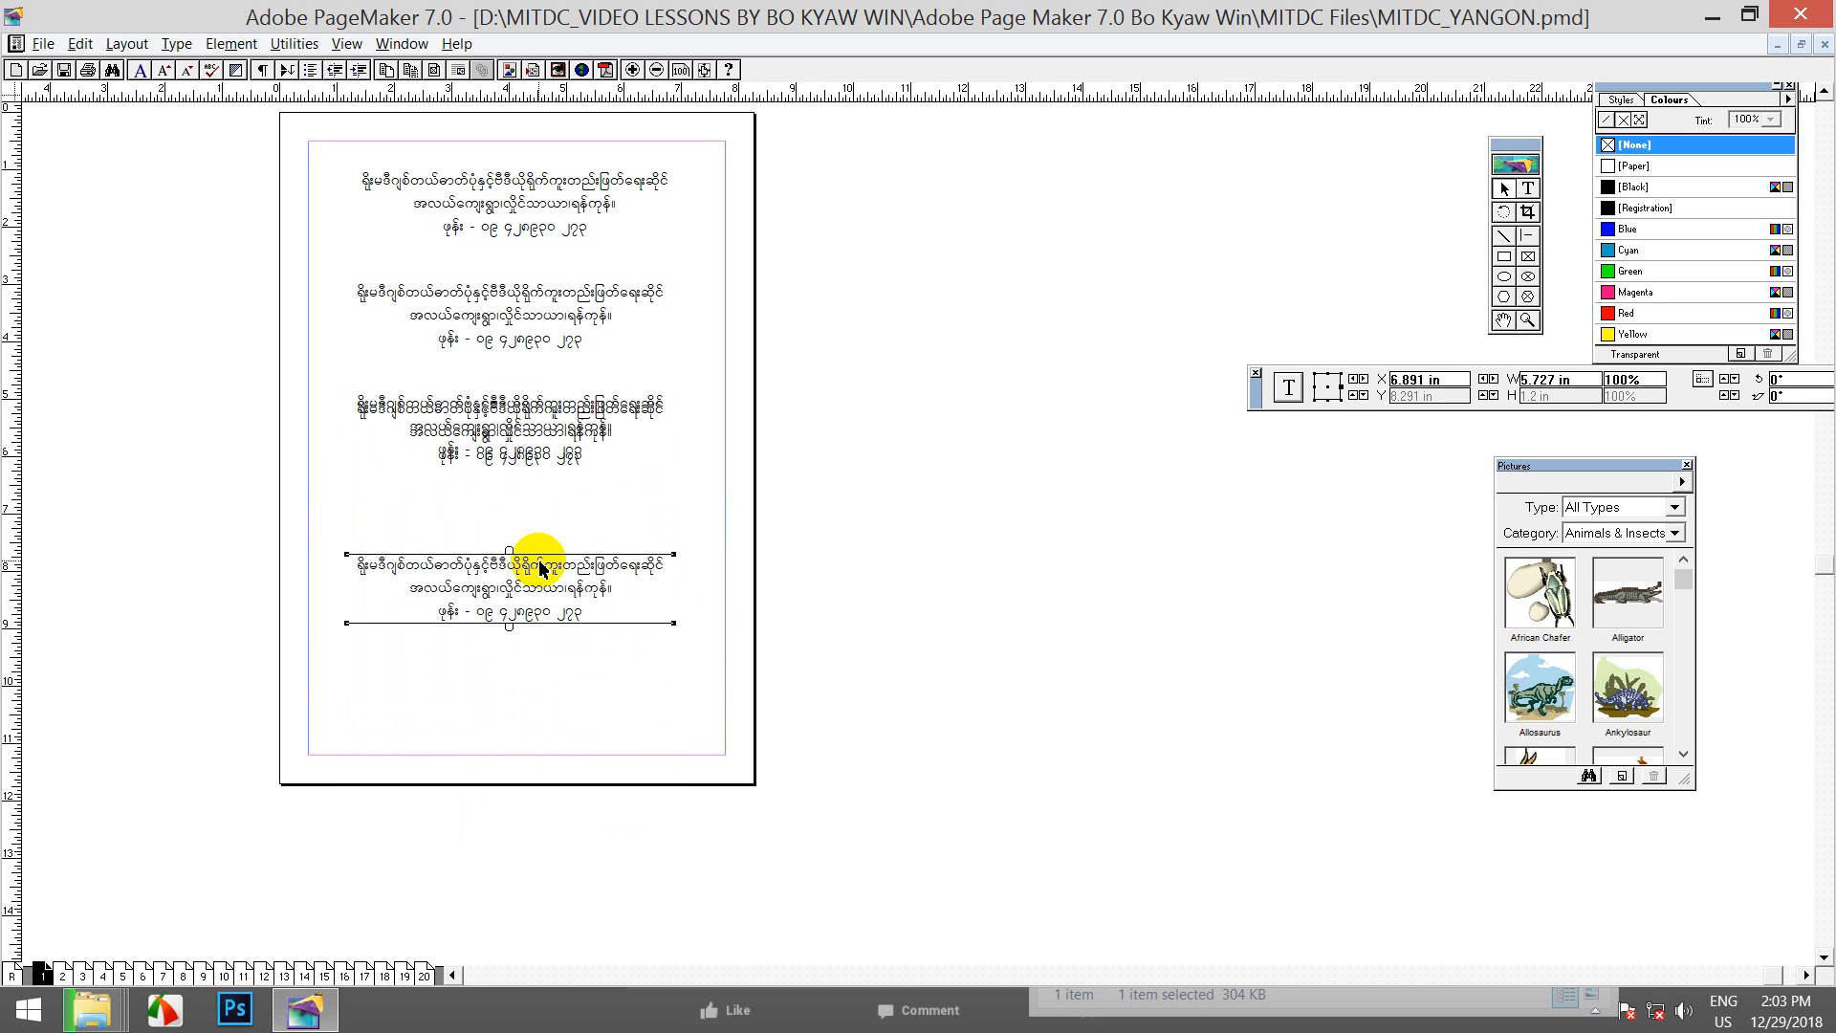
pyautogui.click(541, 409)
pyautogui.press('Delete')
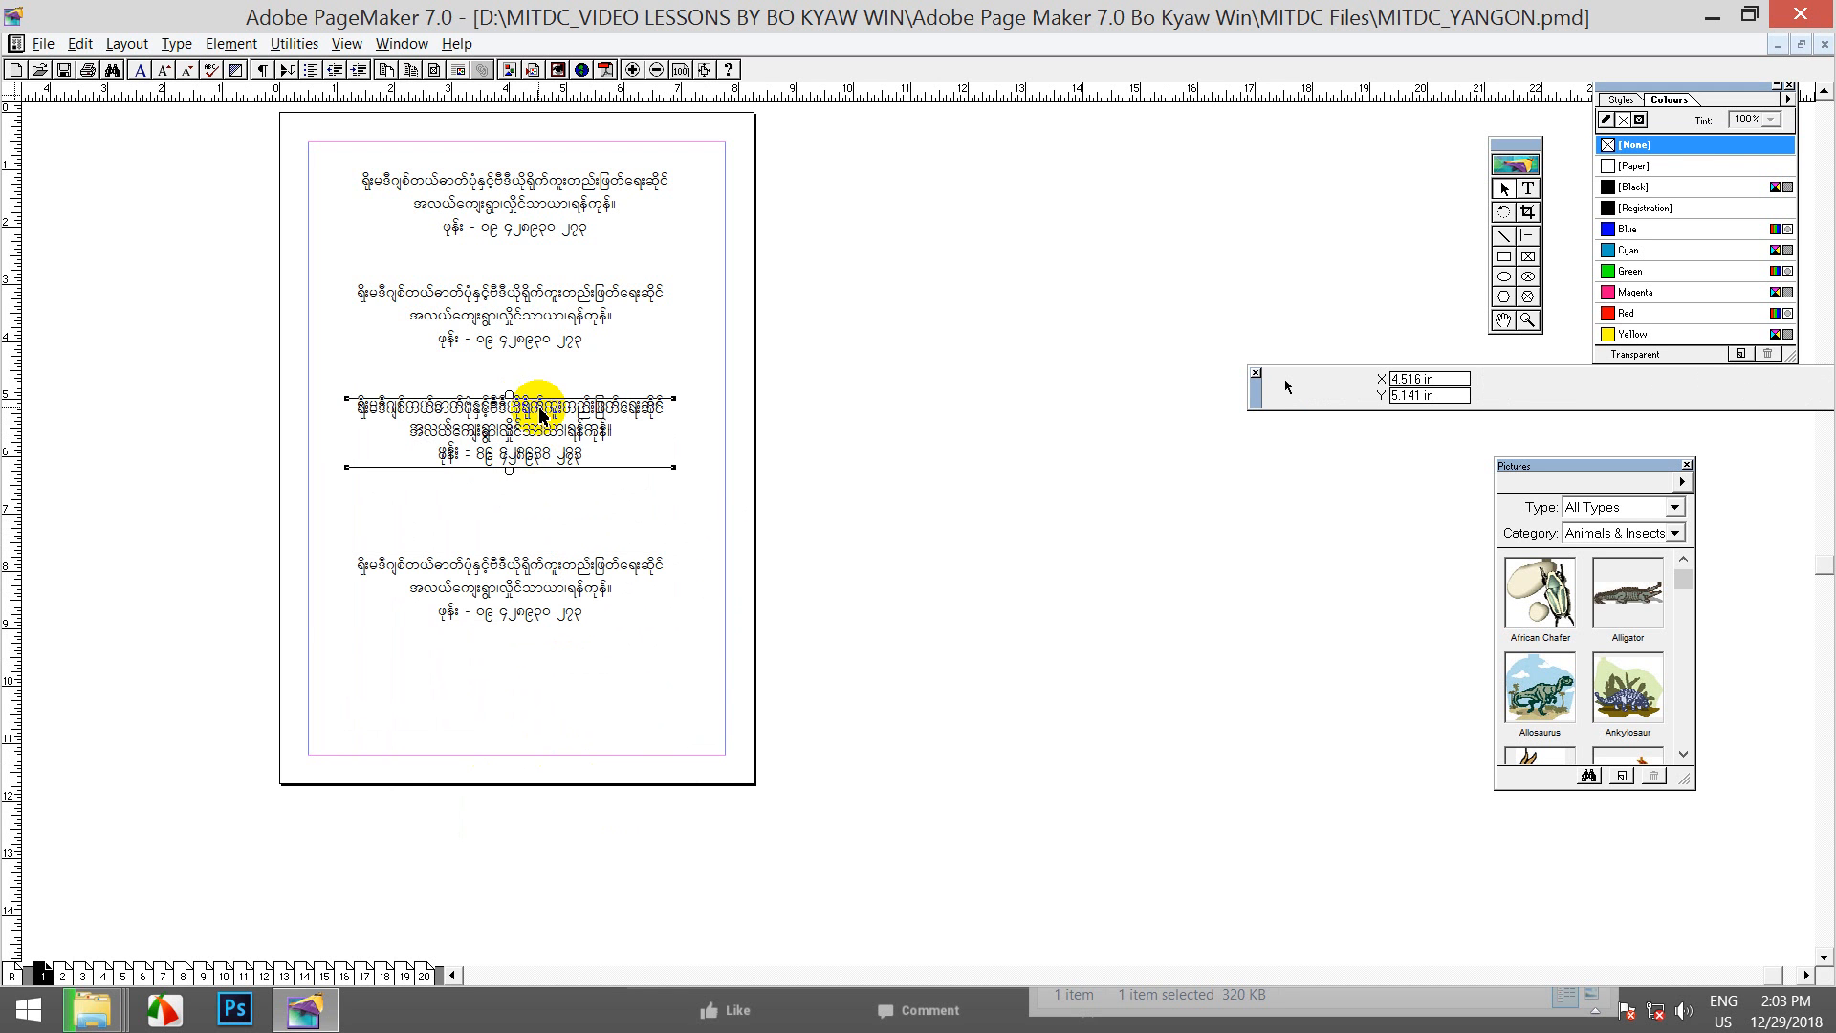
# Step: Move the three copies of the text block off the page onto the pasteboard beside it
pyautogui.click(492, 574)
pyautogui.moveTo(492, 574); pyautogui.dragTo(1106, 509)
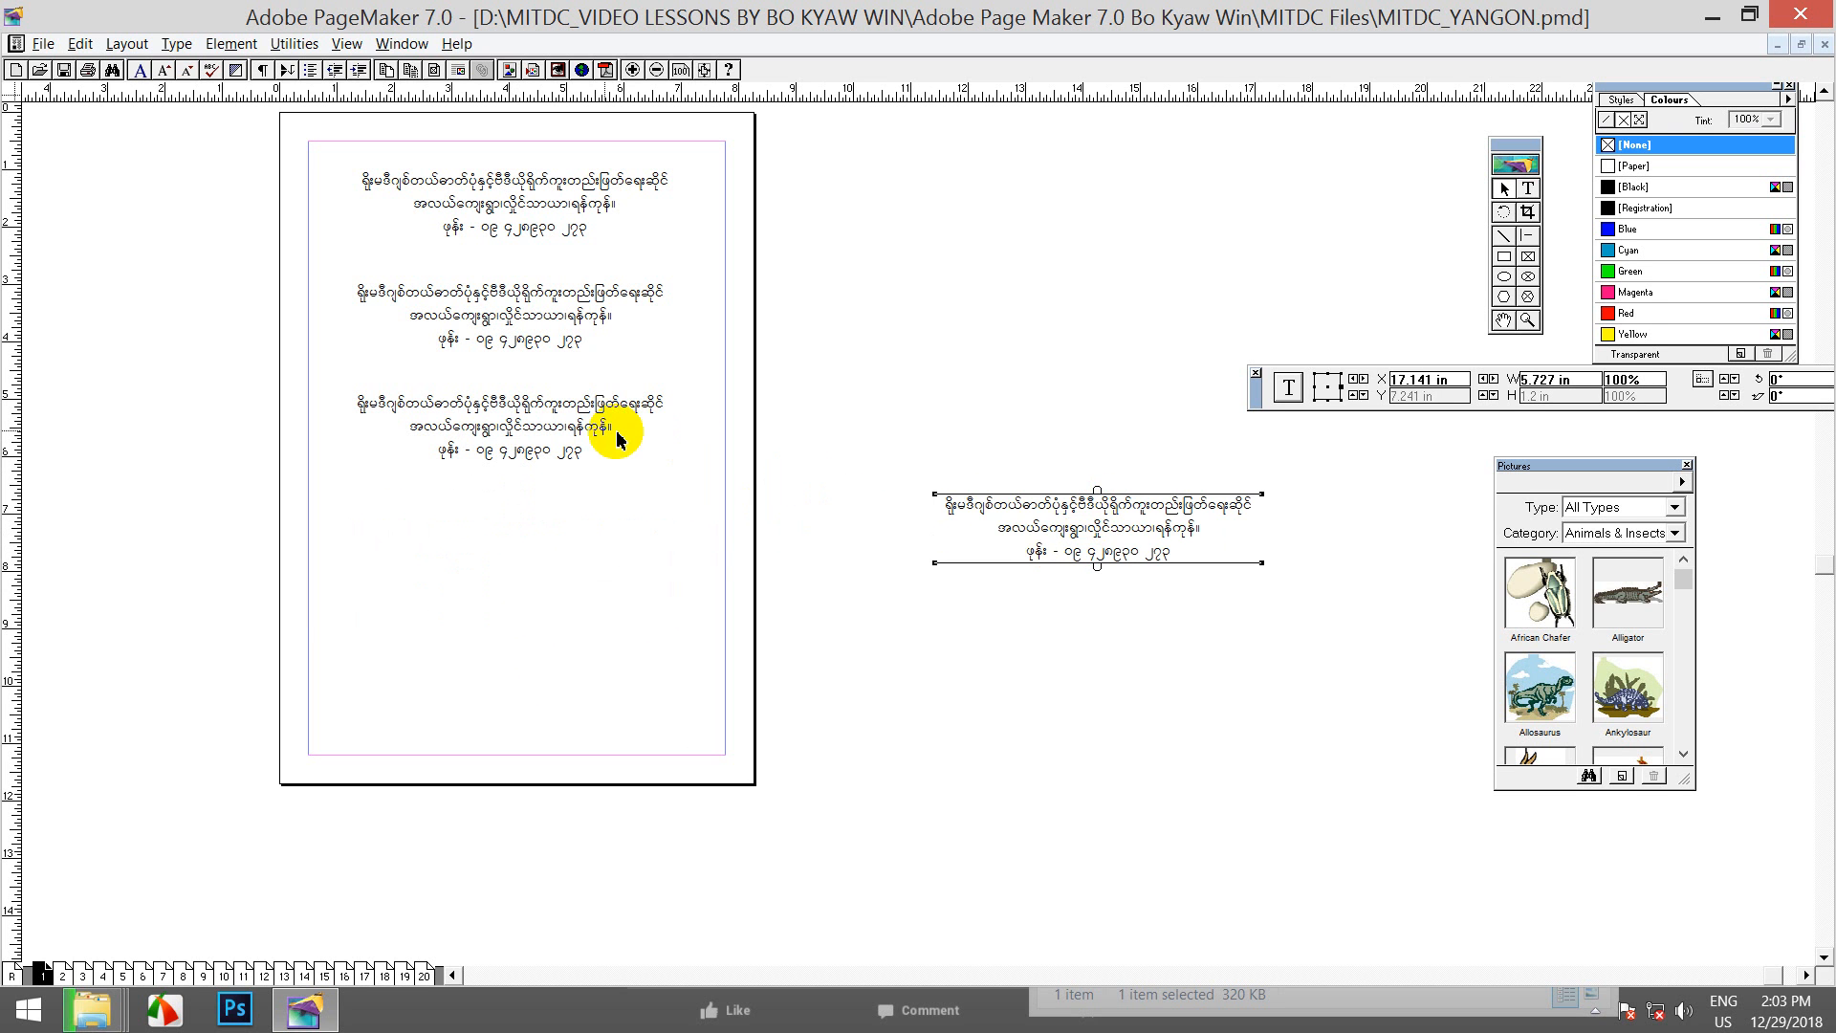
pyautogui.moveTo(532, 410); pyautogui.dragTo(1127, 407)
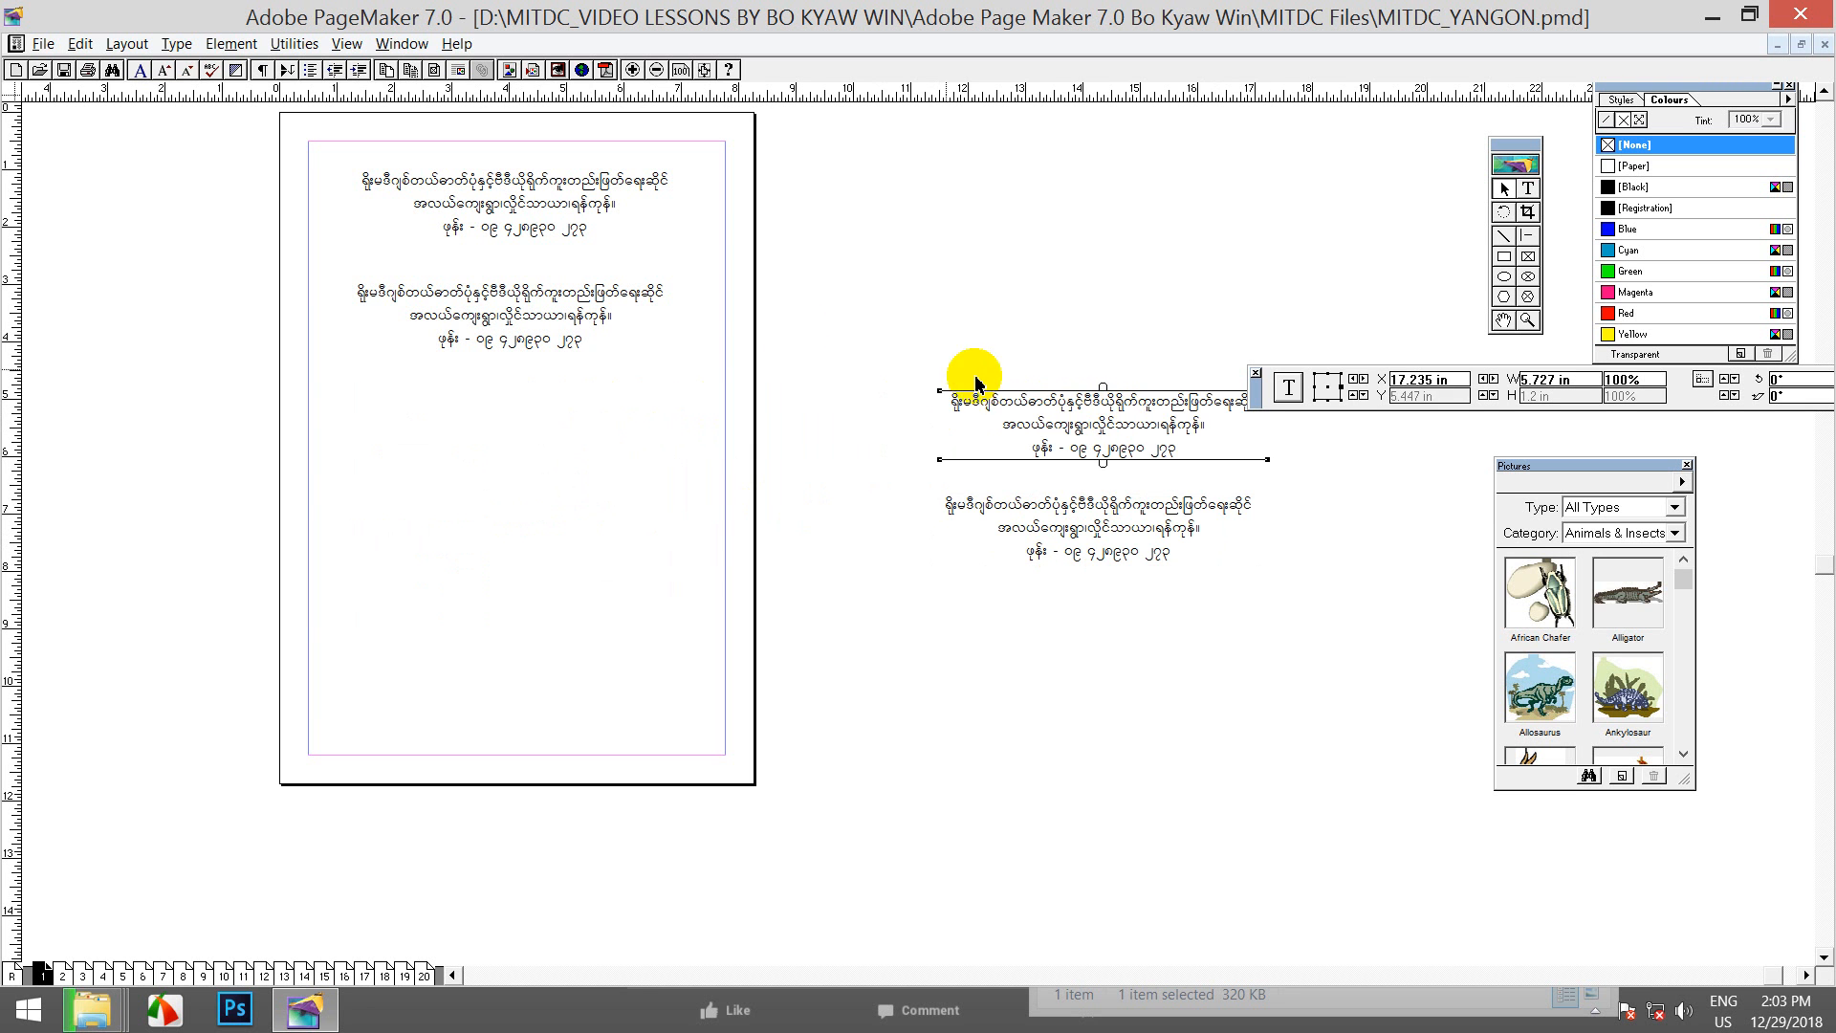
pyautogui.moveTo(487, 291); pyautogui.dragTo(1071, 304)
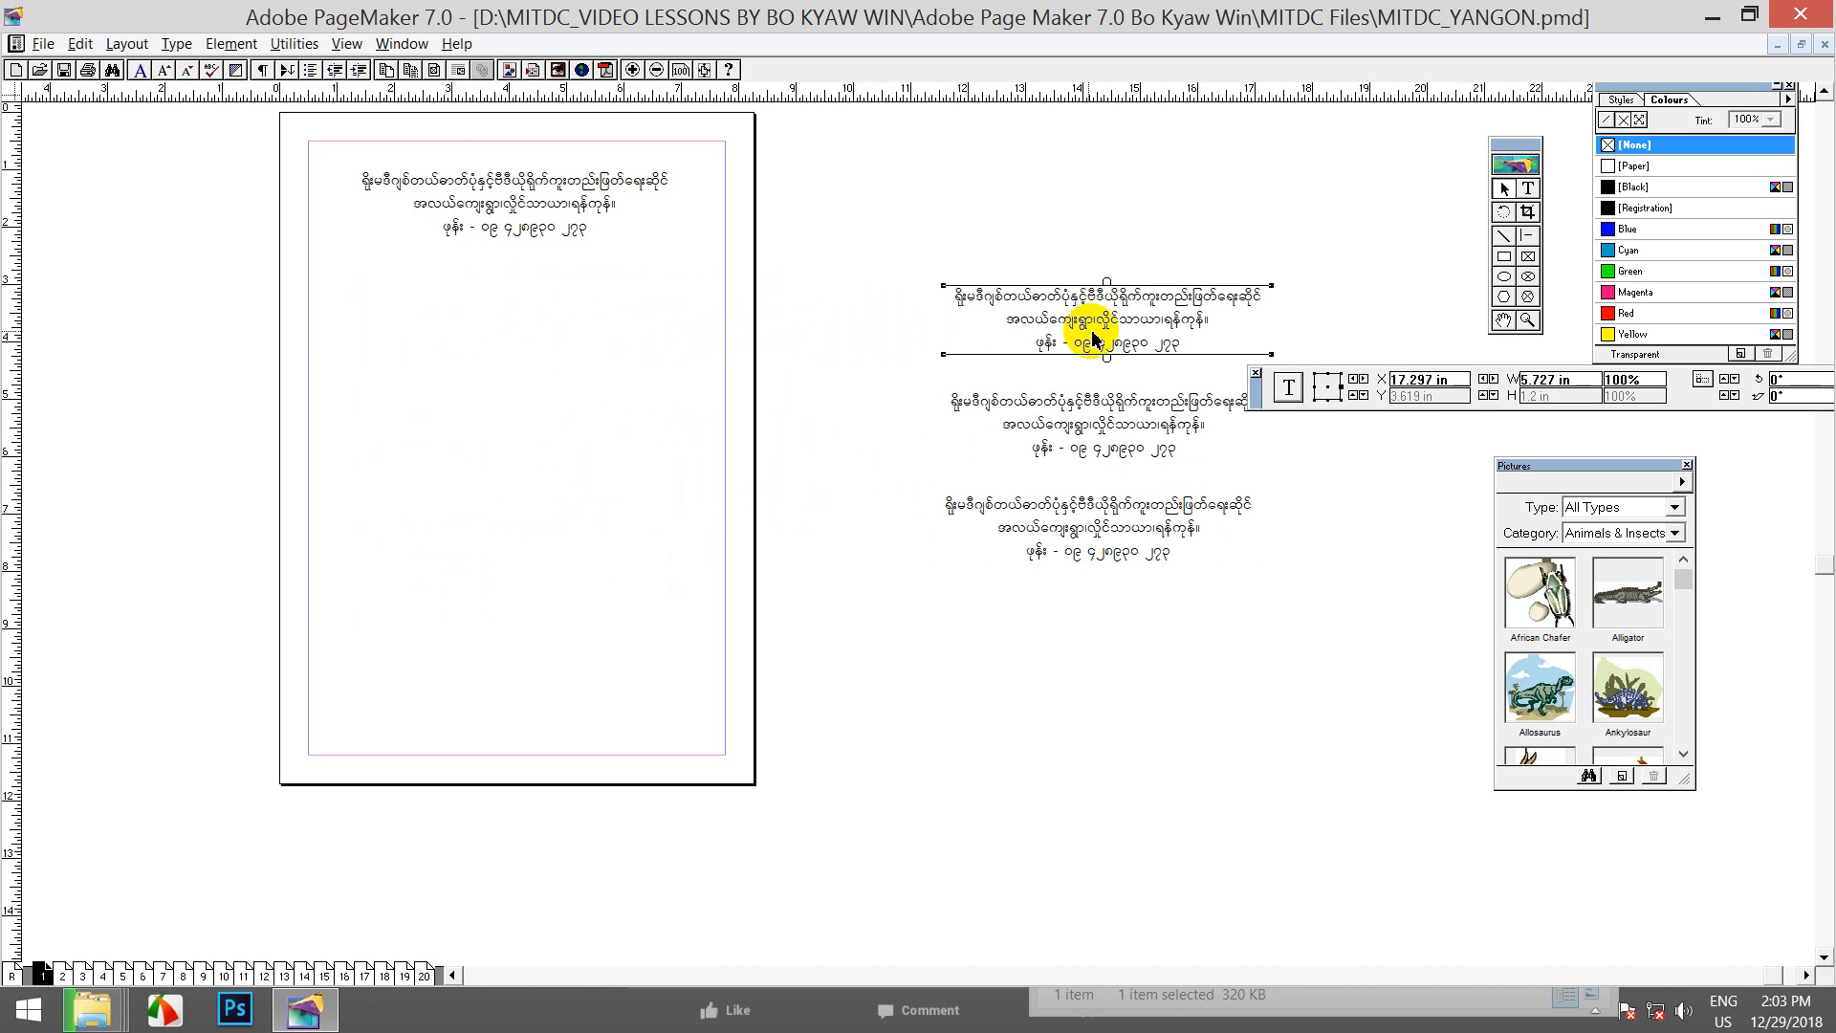
# Step: Undo the last text block move, redo it, and undo it once more
pyautogui.click(80, 44)
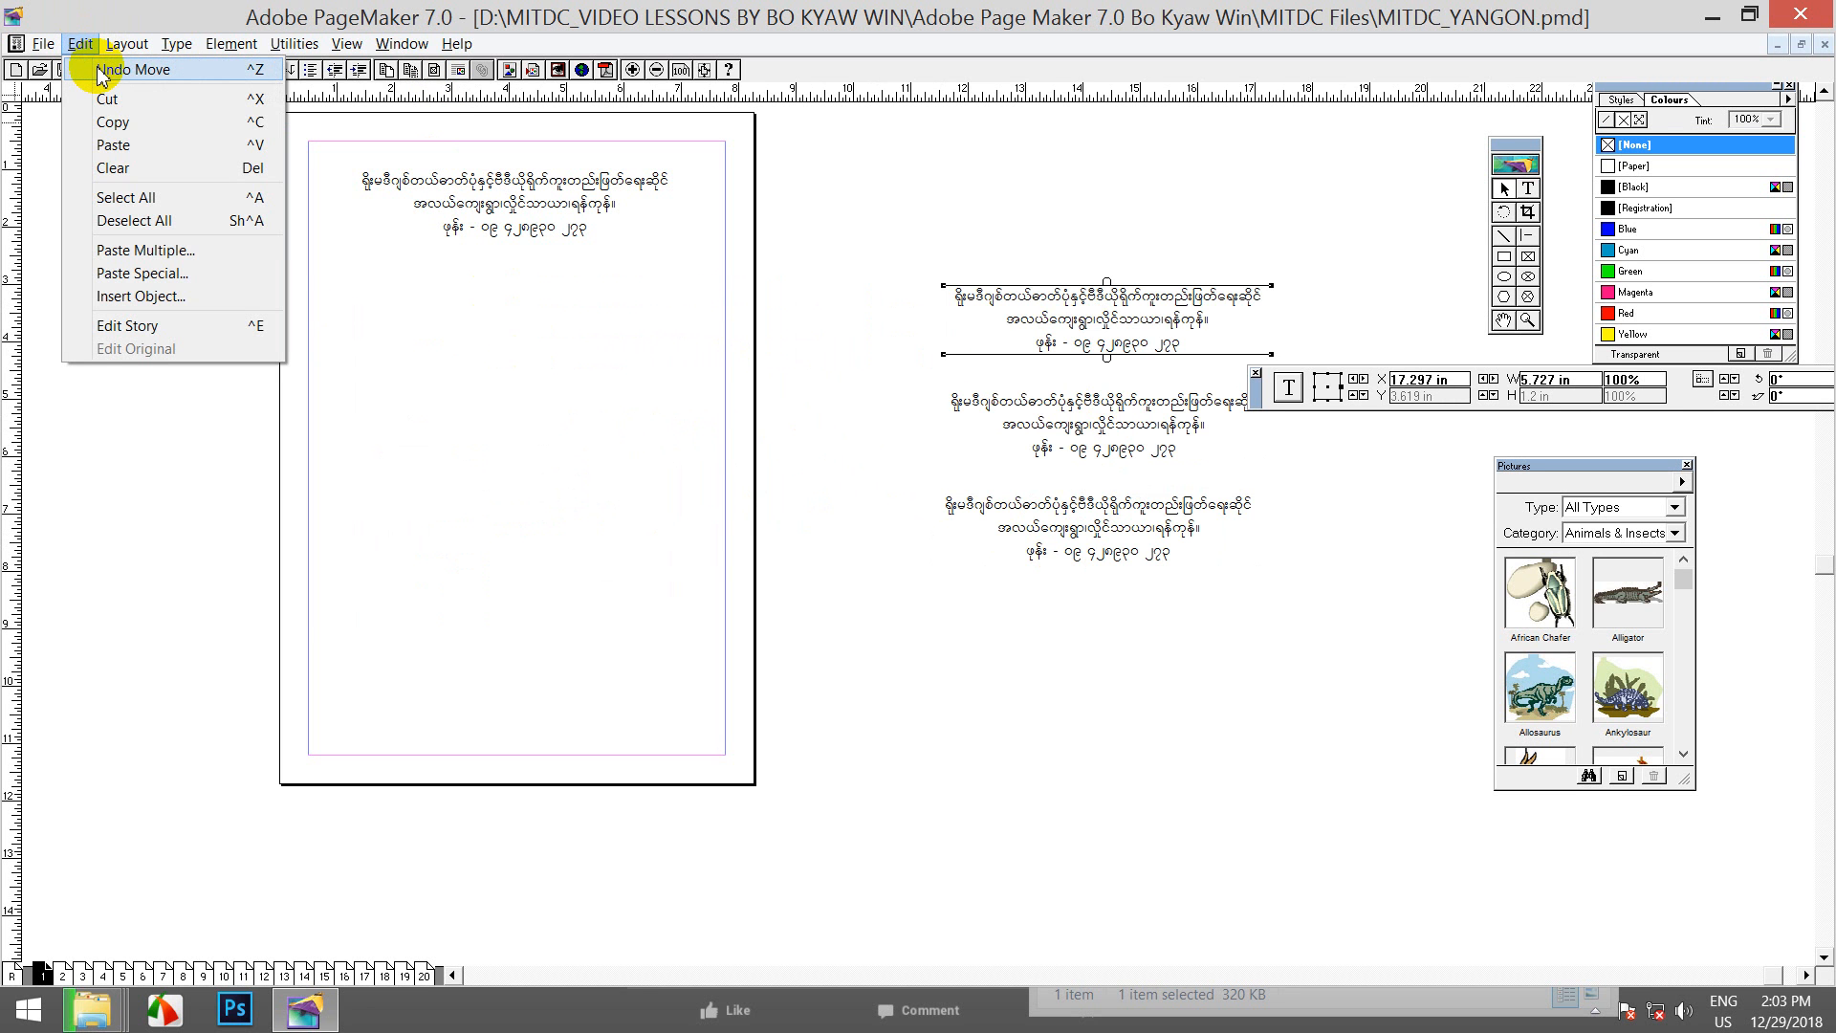
pyautogui.click(102, 71)
pyautogui.click(80, 44)
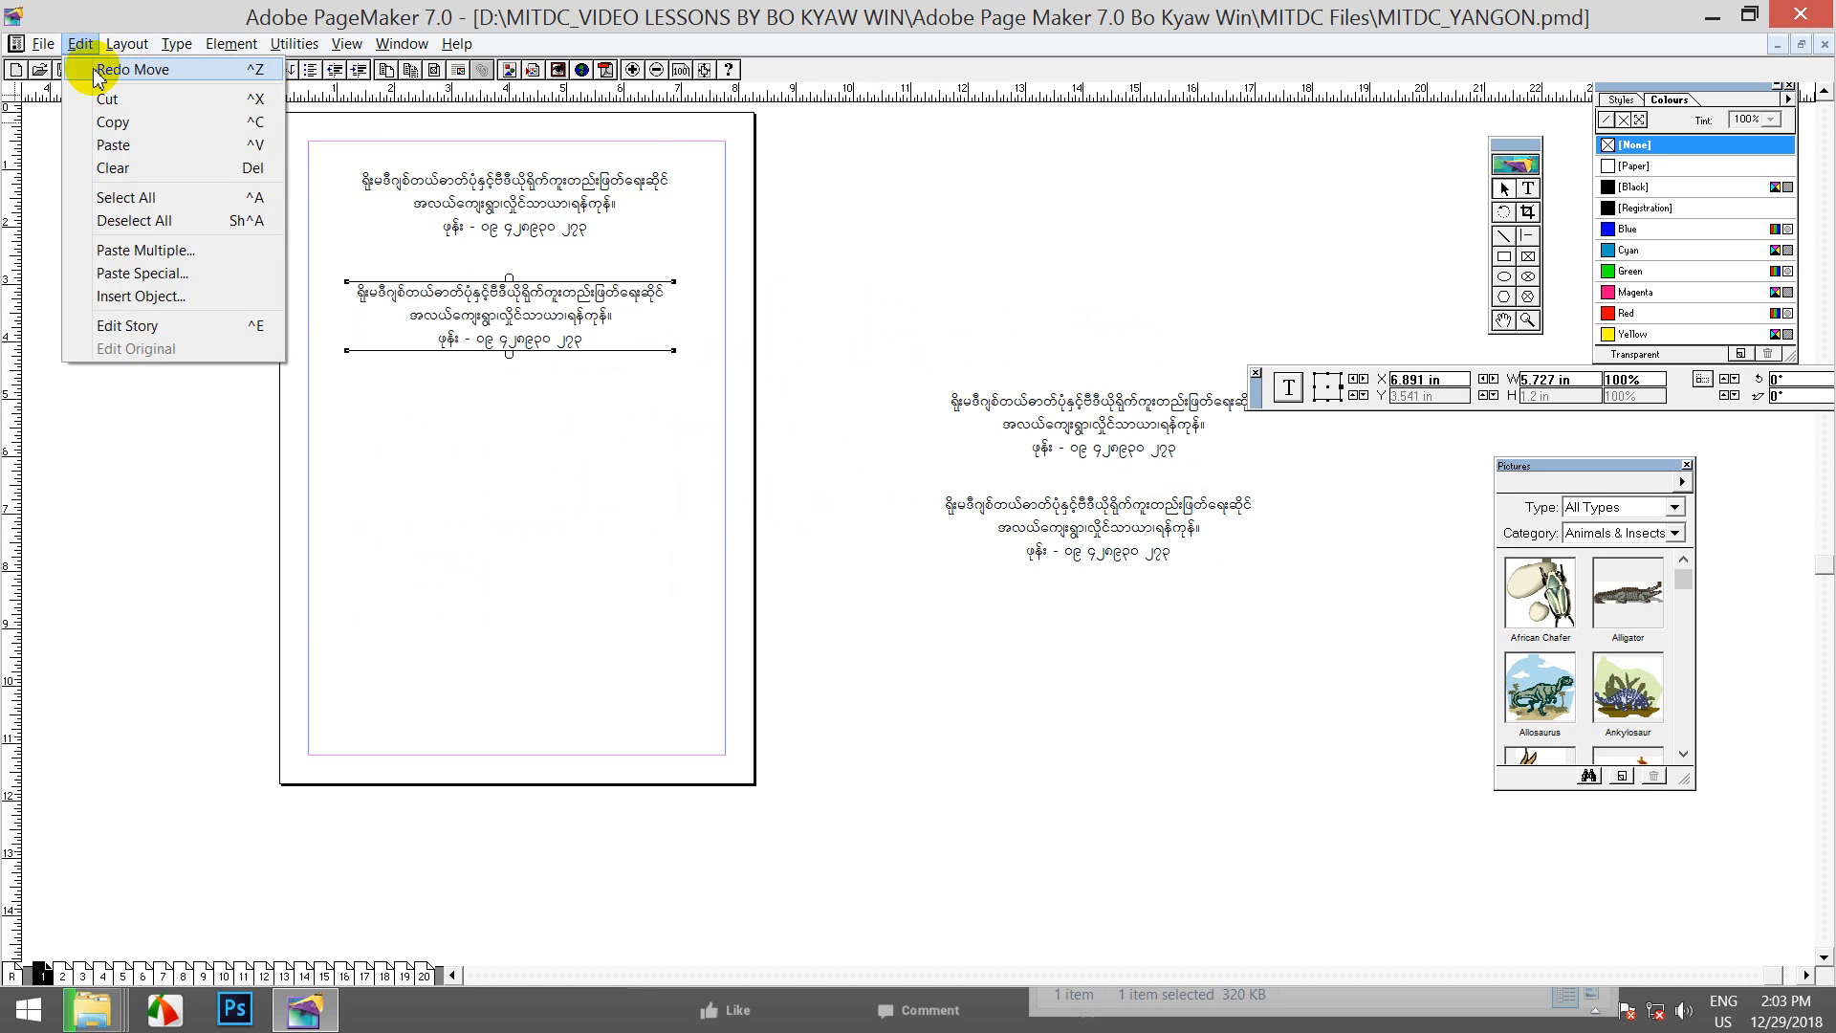
pyautogui.click(86, 70)
pyautogui.click(81, 44)
pyautogui.click(86, 69)
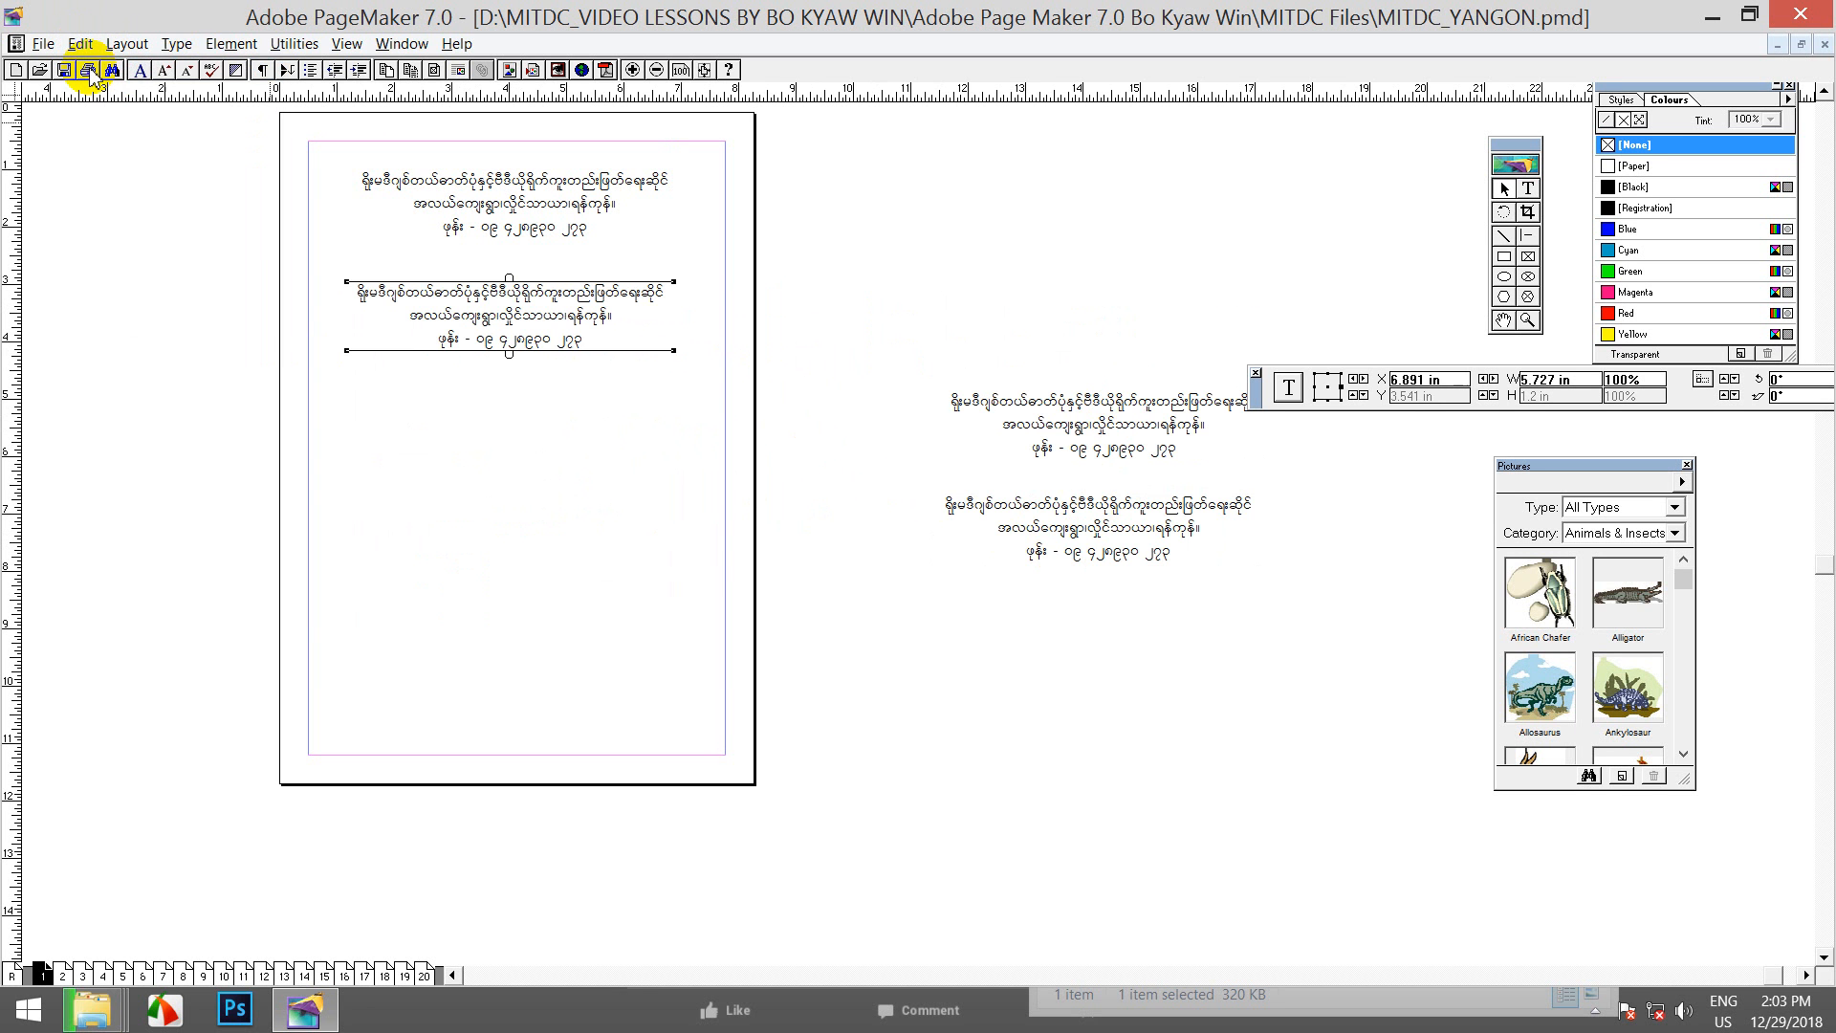
# Step: Delete the two text block copies lying on the pasteboard
pyautogui.click(1091, 421)
pyautogui.press('Delete')
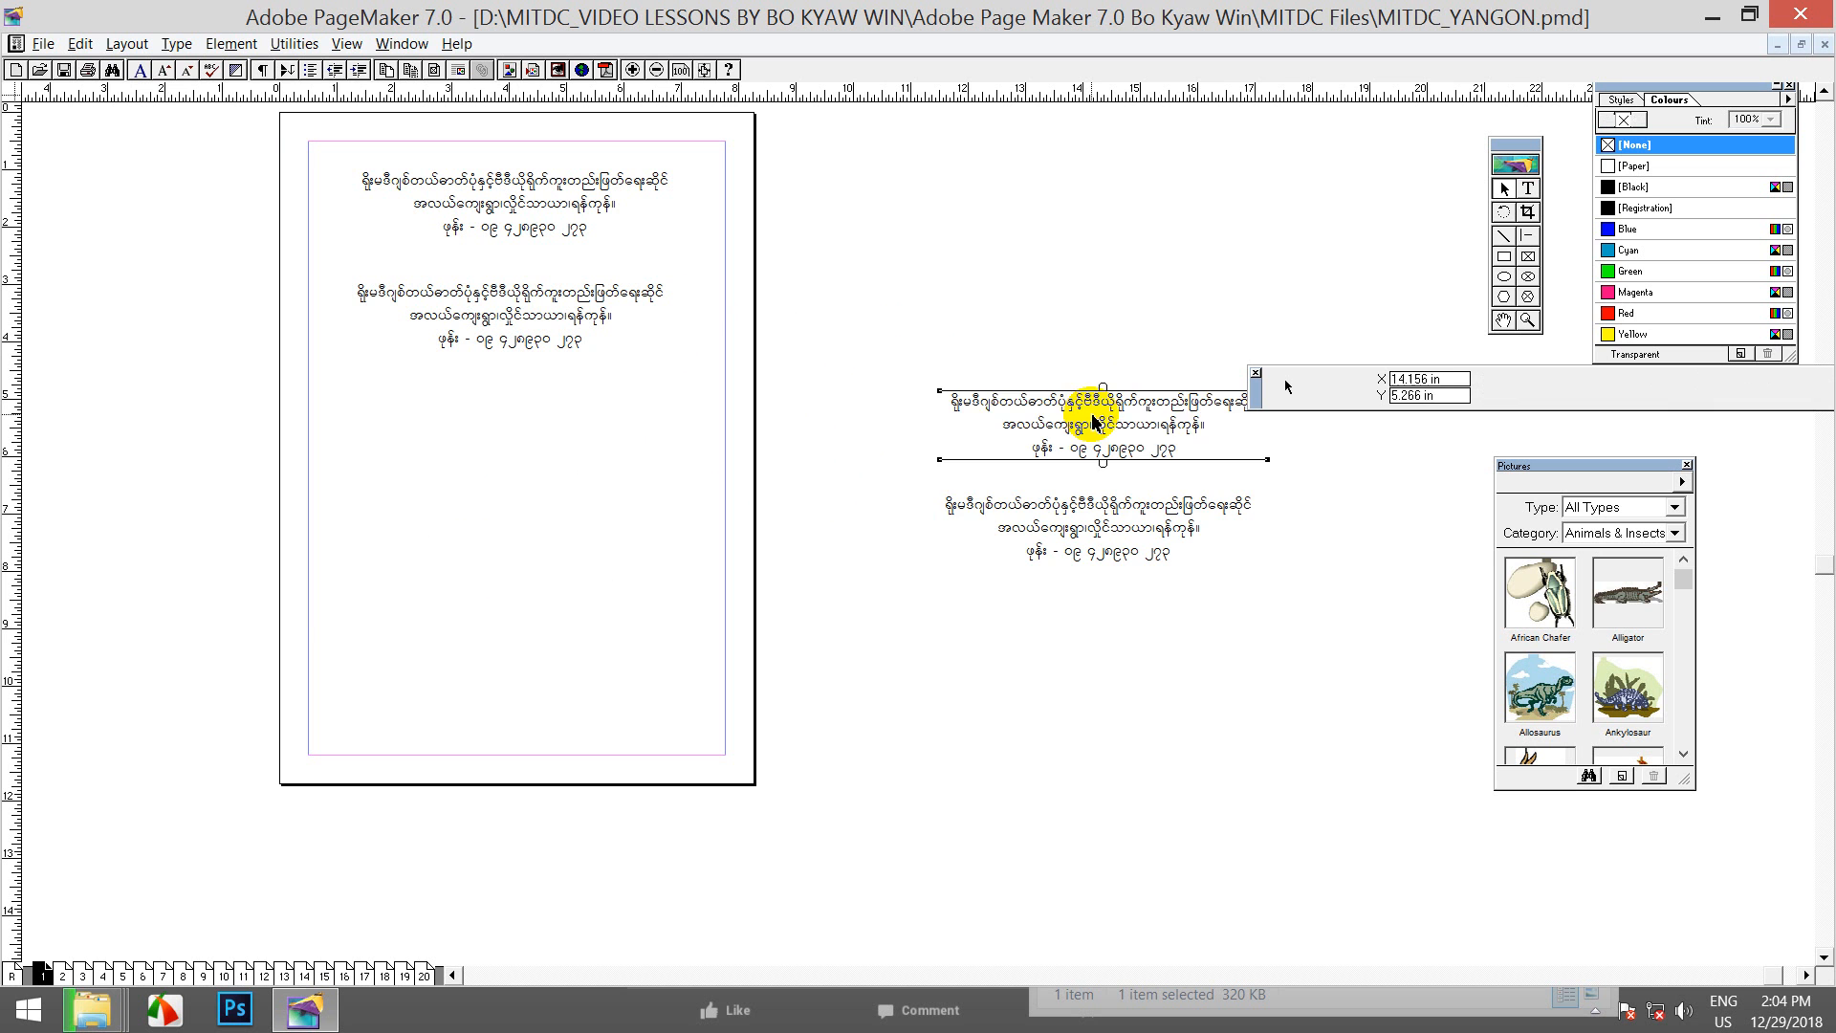
pyautogui.click(1093, 506)
pyautogui.press('Delete')
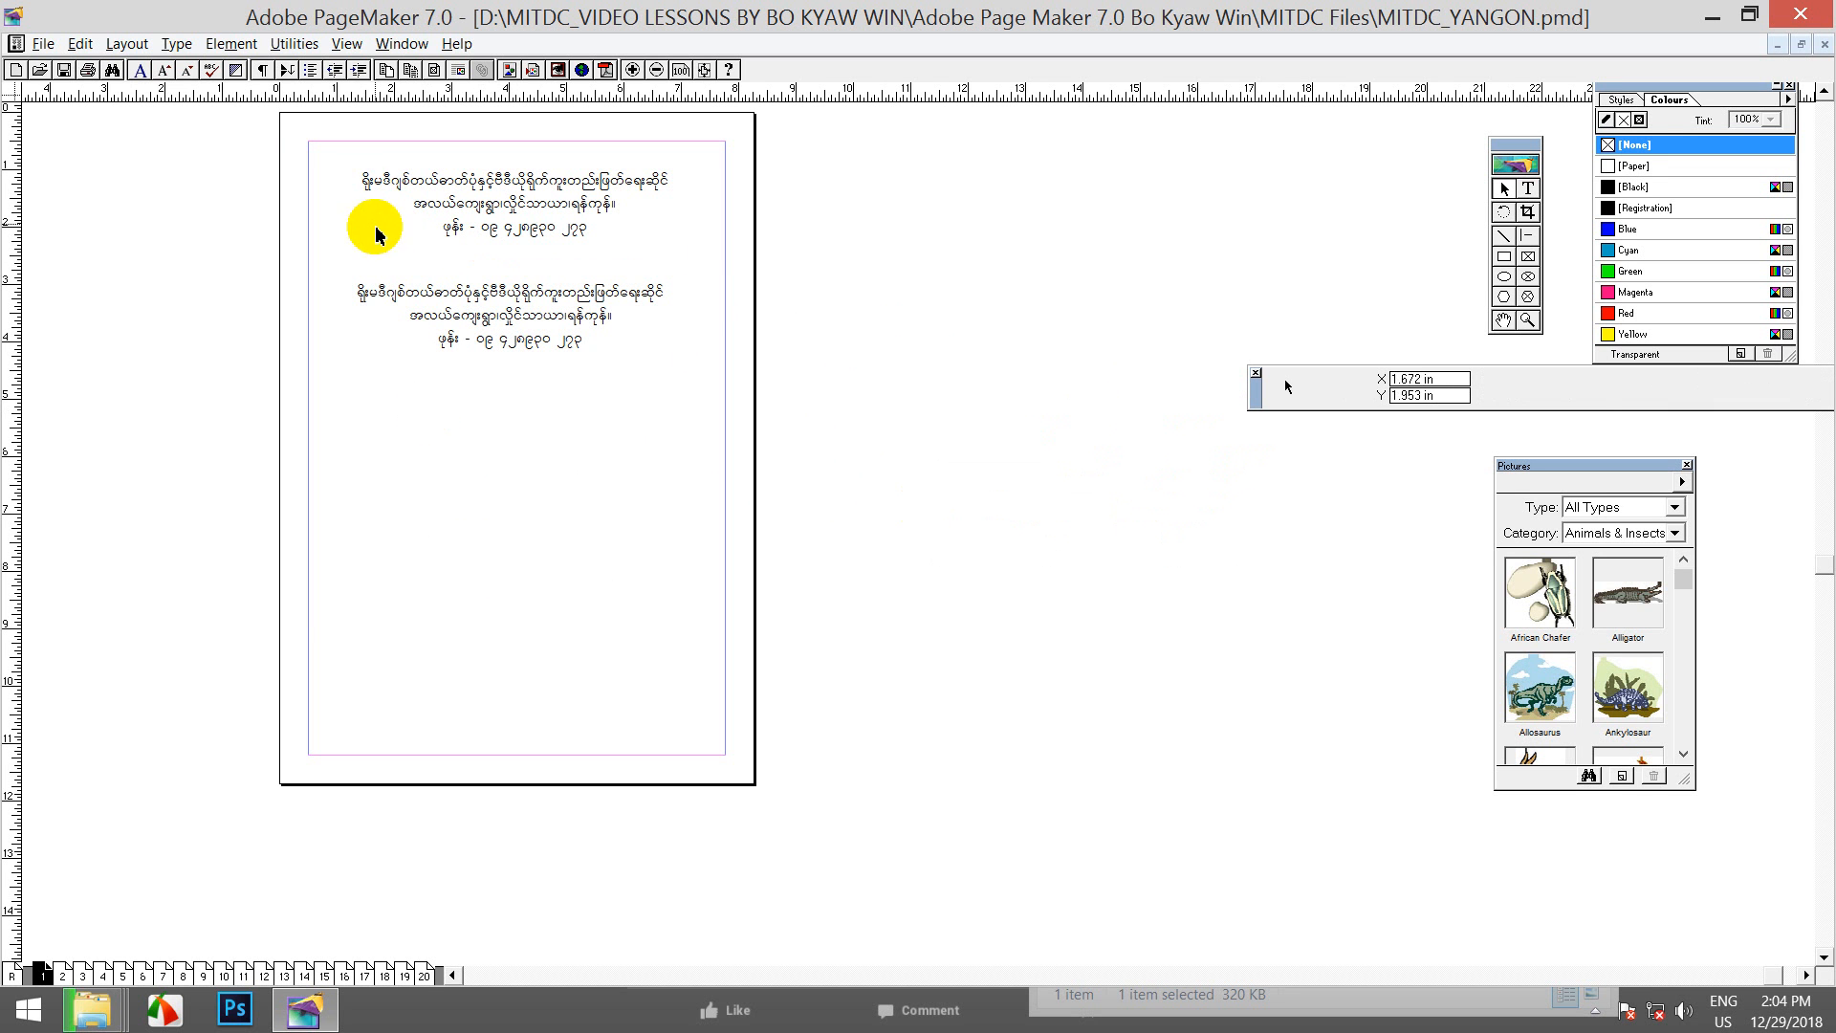
# Step: Select all text blocks on the page and duplicate them together below the originals
pyautogui.click(81, 44)
pyautogui.click(161, 198)
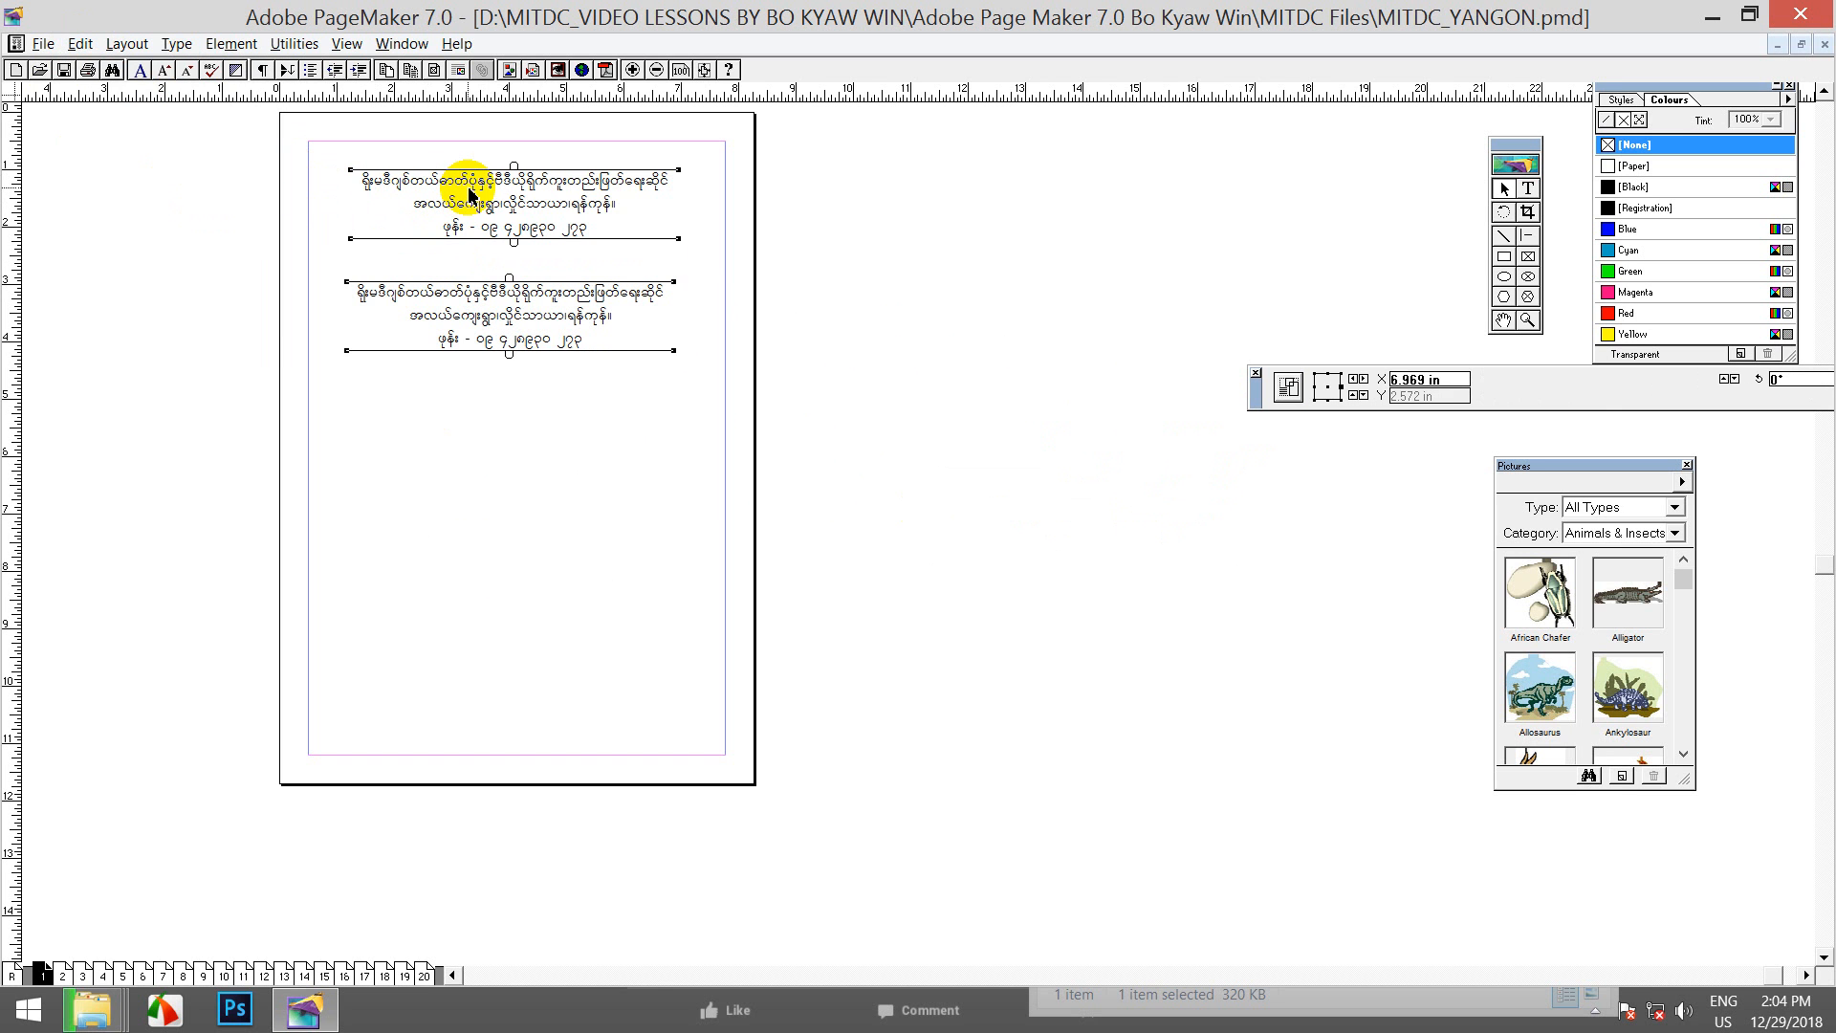
pyautogui.moveTo(469, 191); pyautogui.dragTo(493, 415)
pyautogui.click(808, 373)
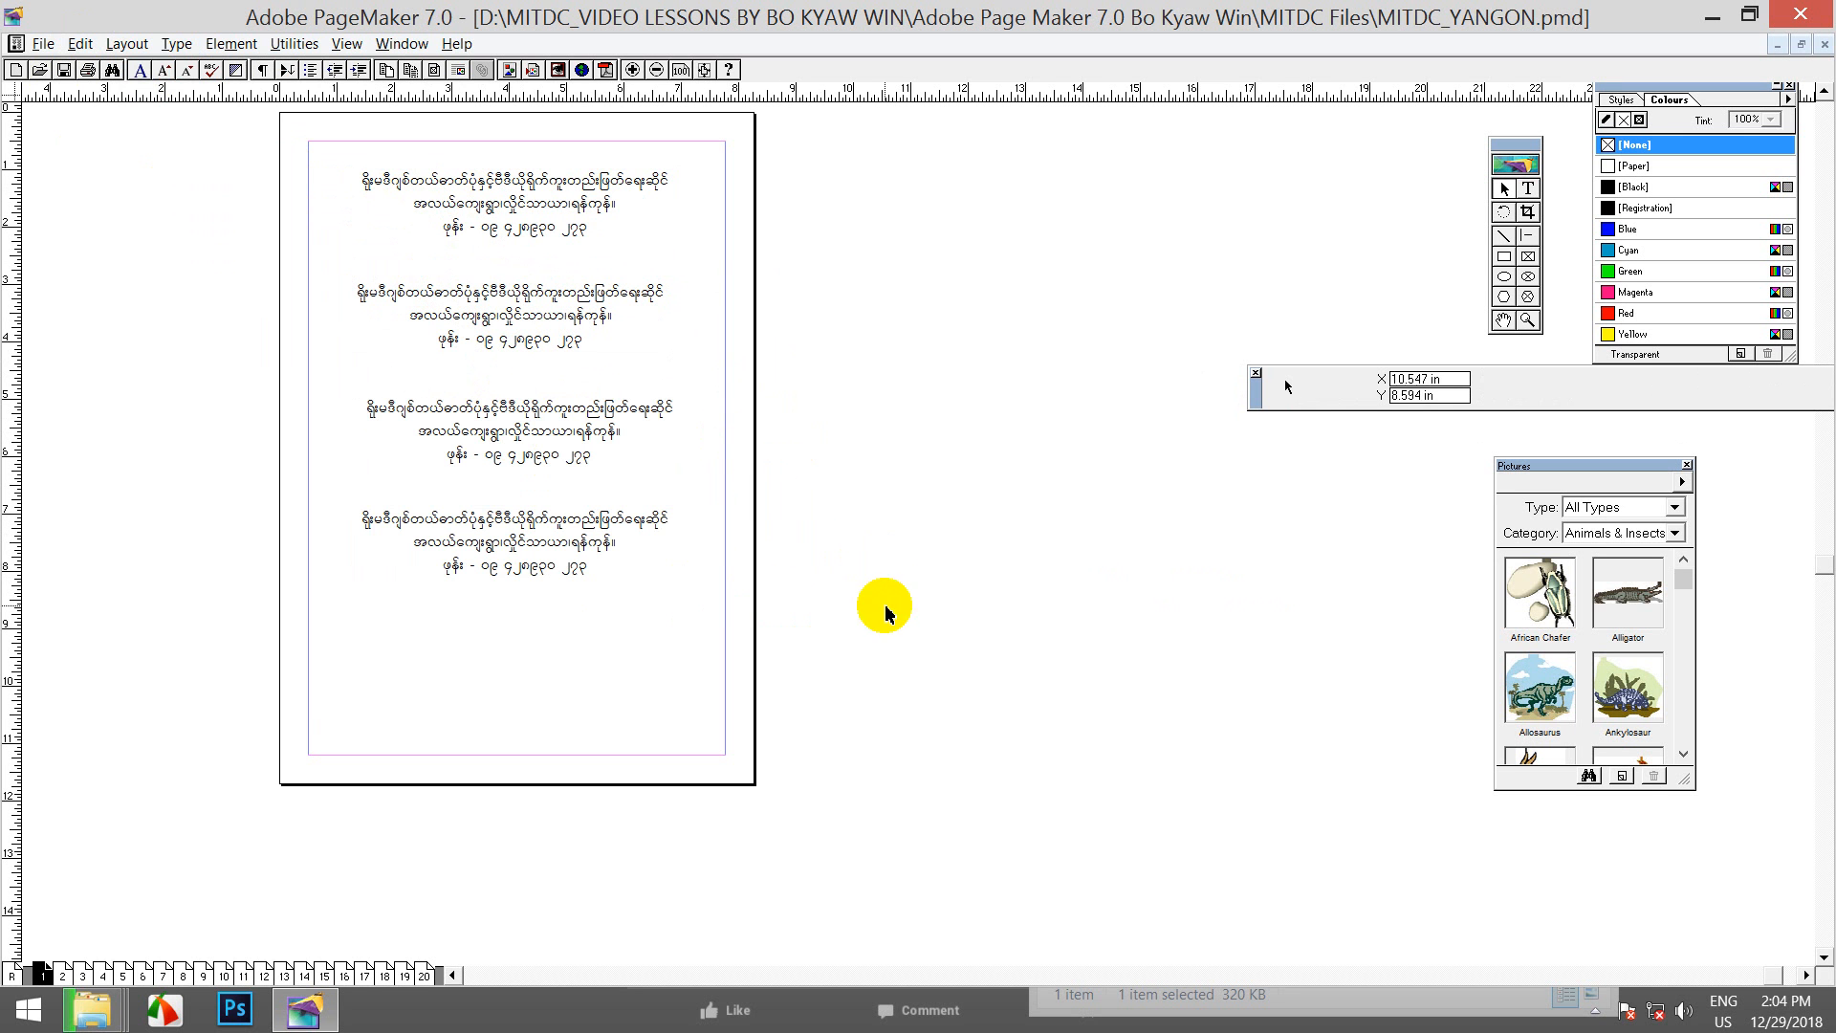
# Step: Delete the three lower text blocks, keeping only the original at the head of the page
pyautogui.moveTo(884, 604); pyautogui.dragTo(512, 307)
pyautogui.click(512, 307)
pyautogui.press('Delete')
pyautogui.click(525, 409)
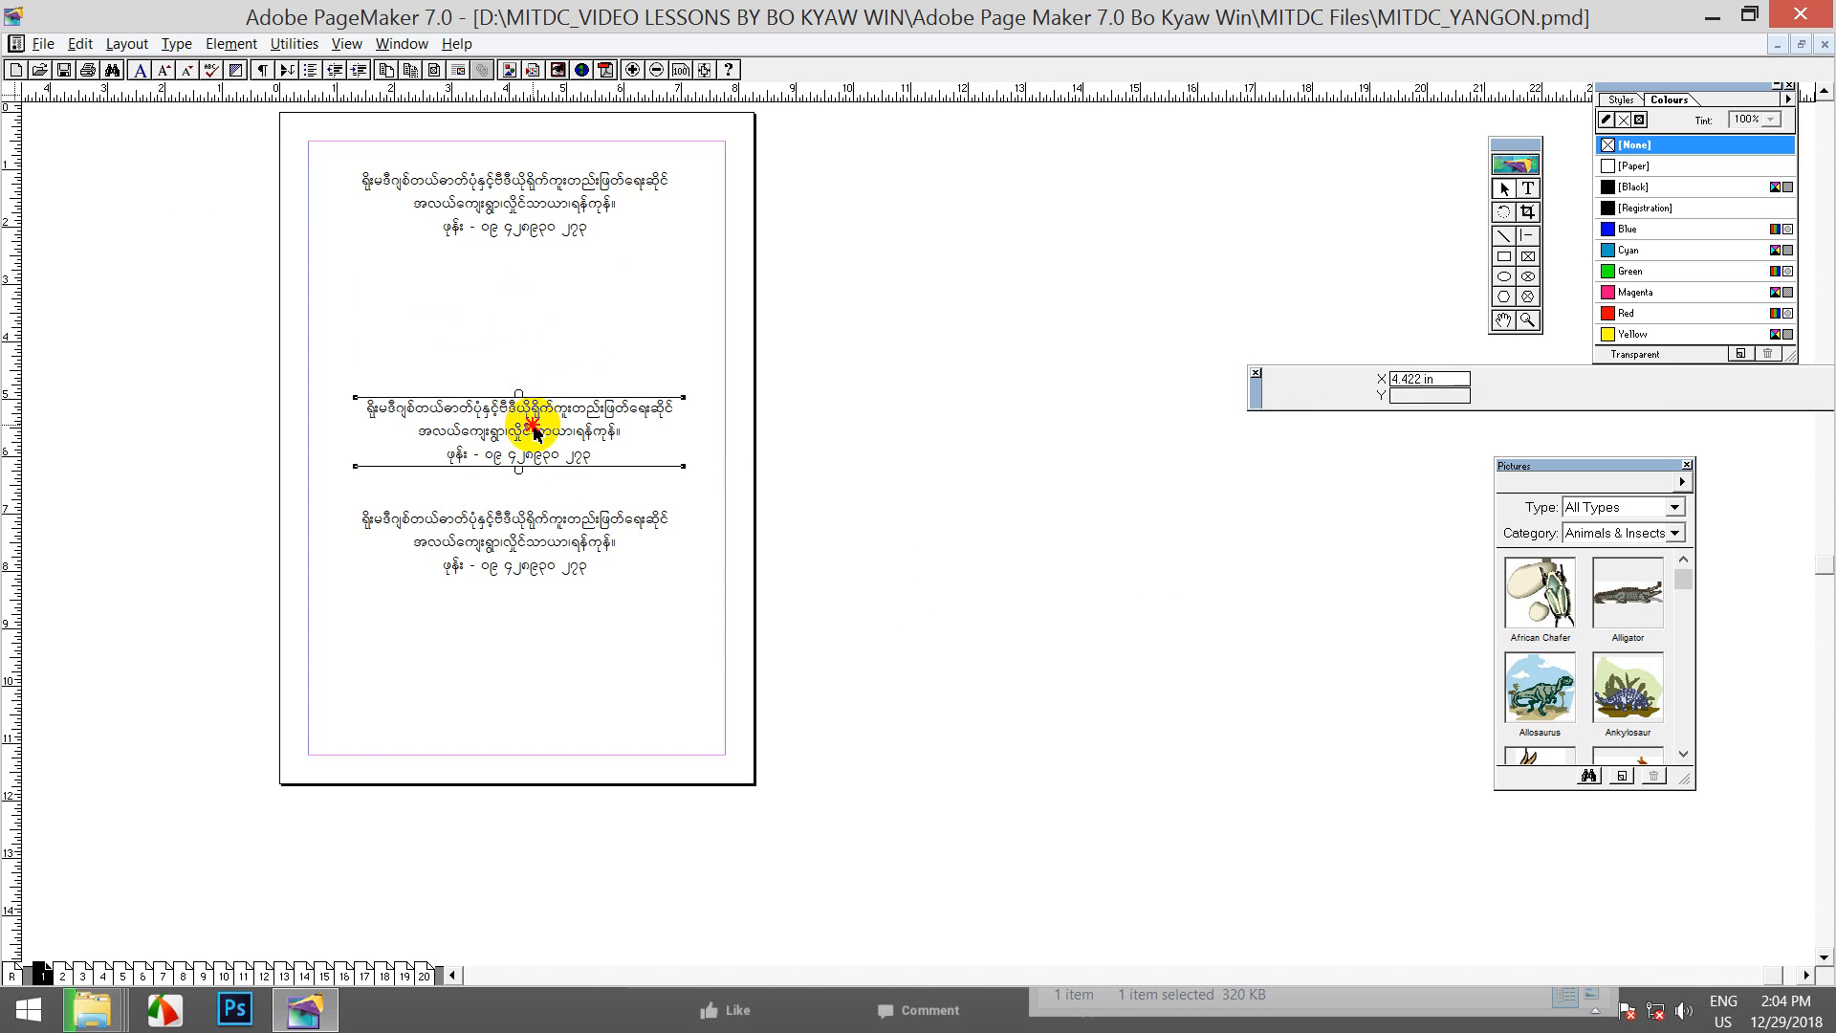
pyautogui.press('Delete')
pyautogui.click(541, 524)
pyautogui.press('Delete')
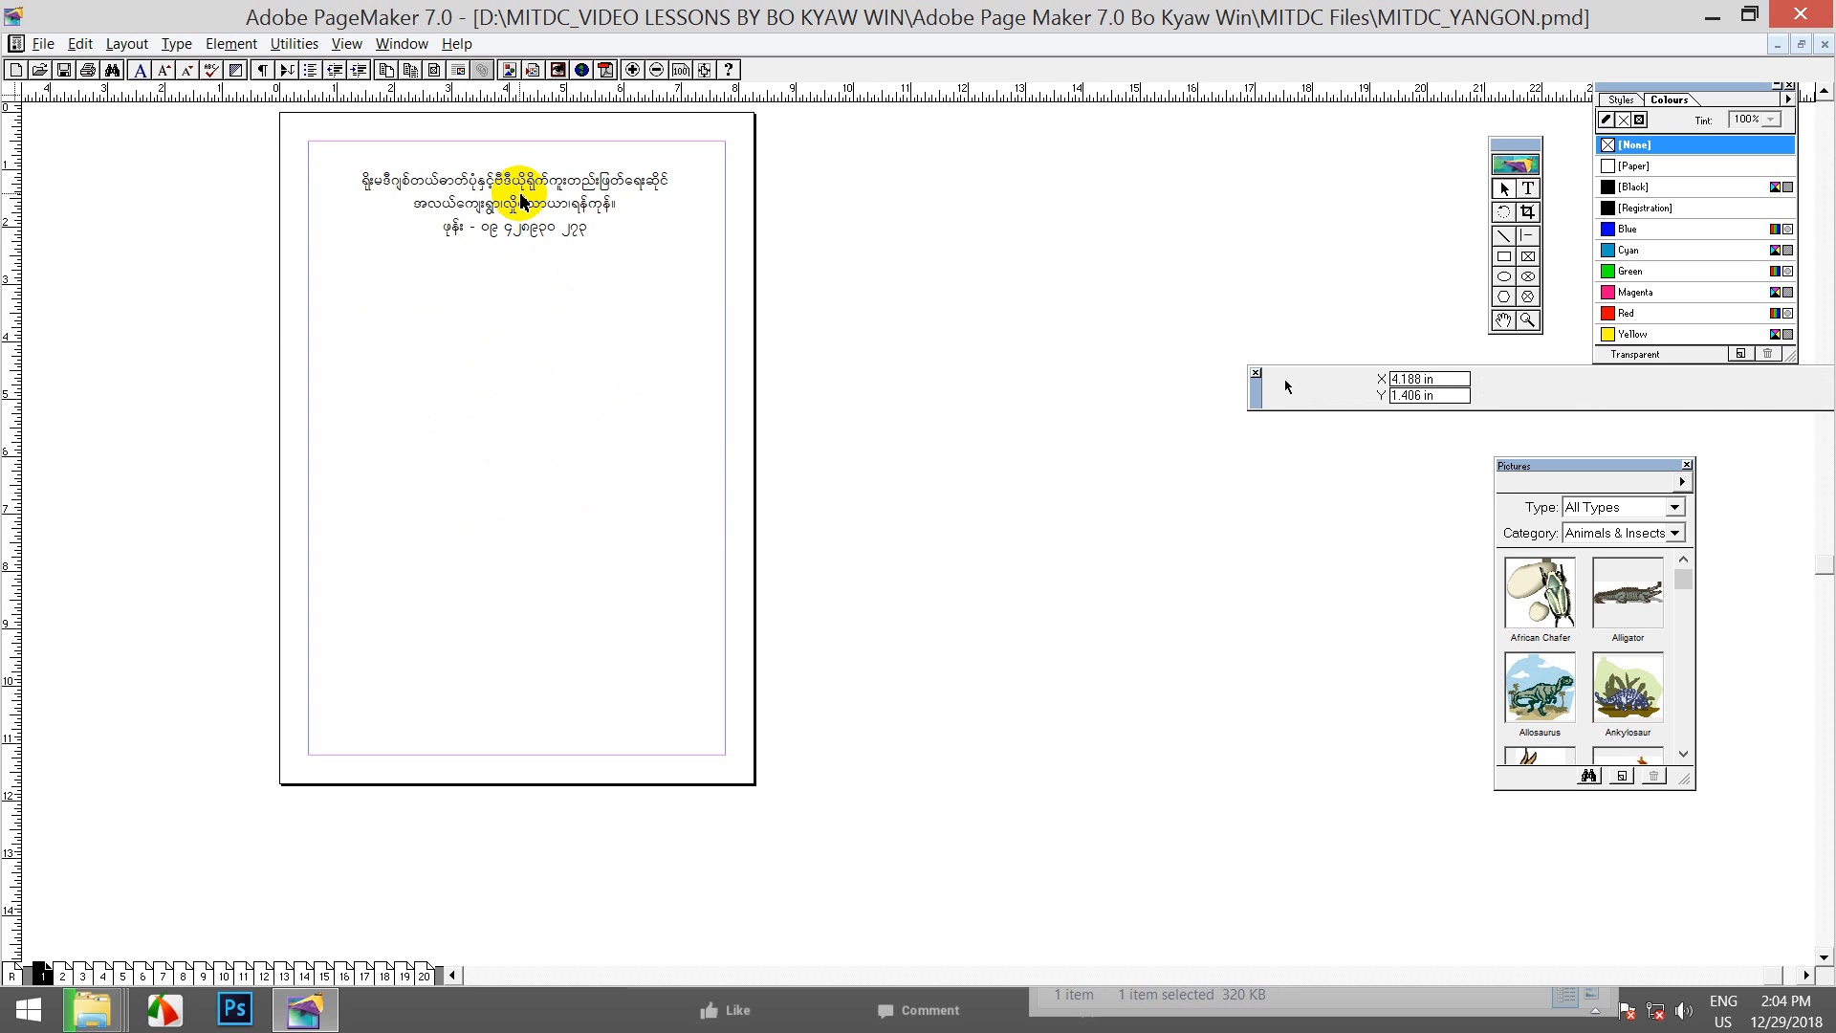
# Step: Move the text block down from the head of the page to about Y 3.24 in
pyautogui.moveTo(520, 190); pyautogui.dragTo(511, 285)
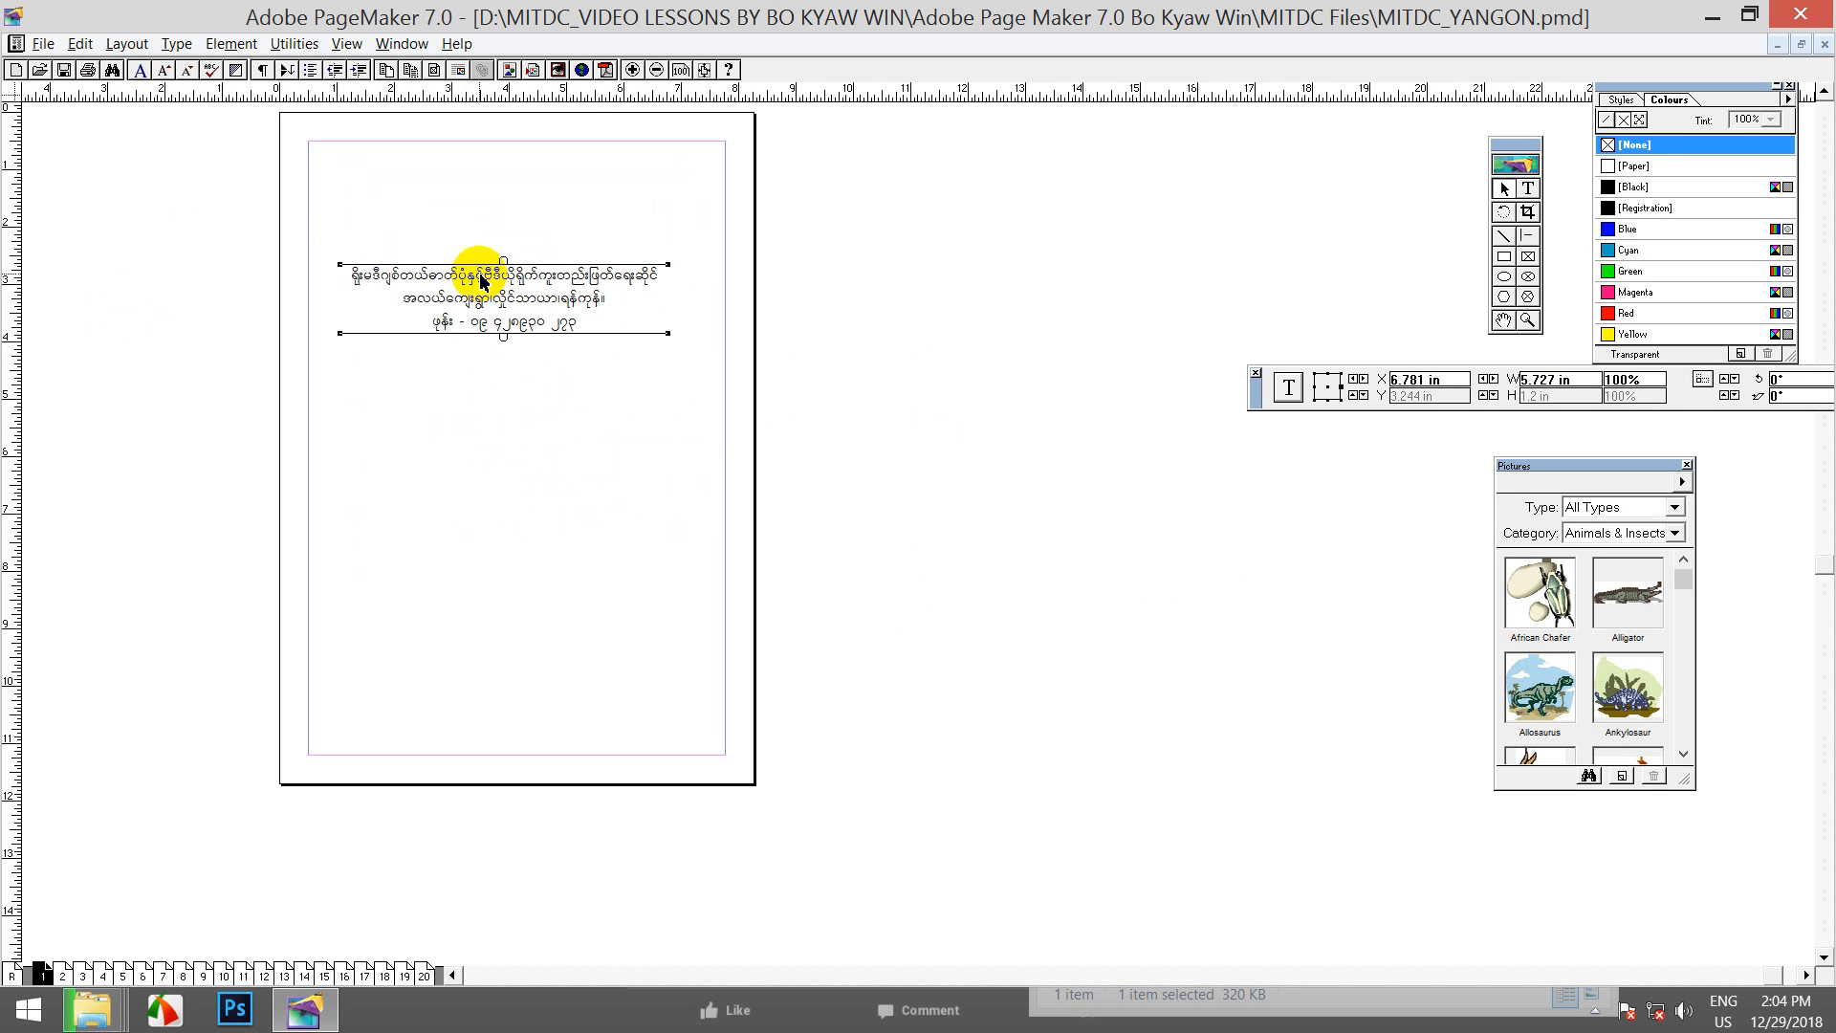
pyautogui.click(634, 70)
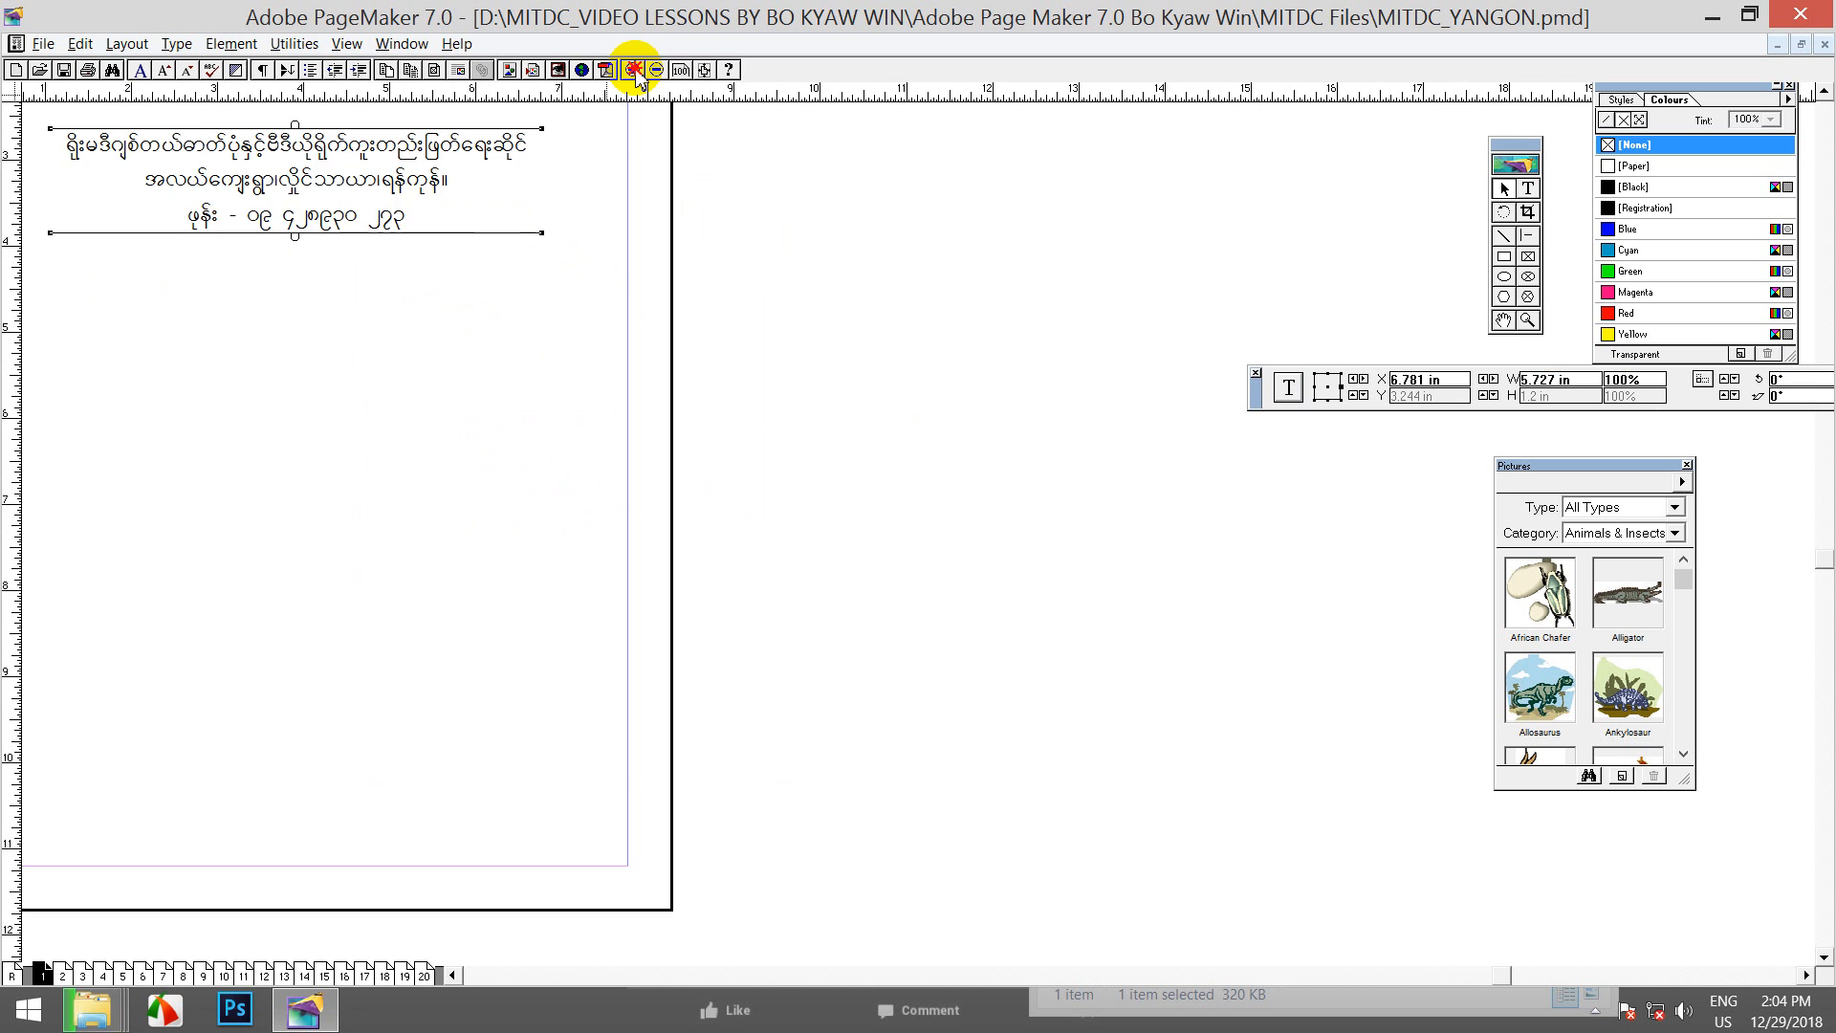
pyautogui.click(633, 71)
pyautogui.moveTo(401, 314); pyautogui.dragTo(868, 562)
pyautogui.moveTo(578, 350); pyautogui.dragTo(808, 481)
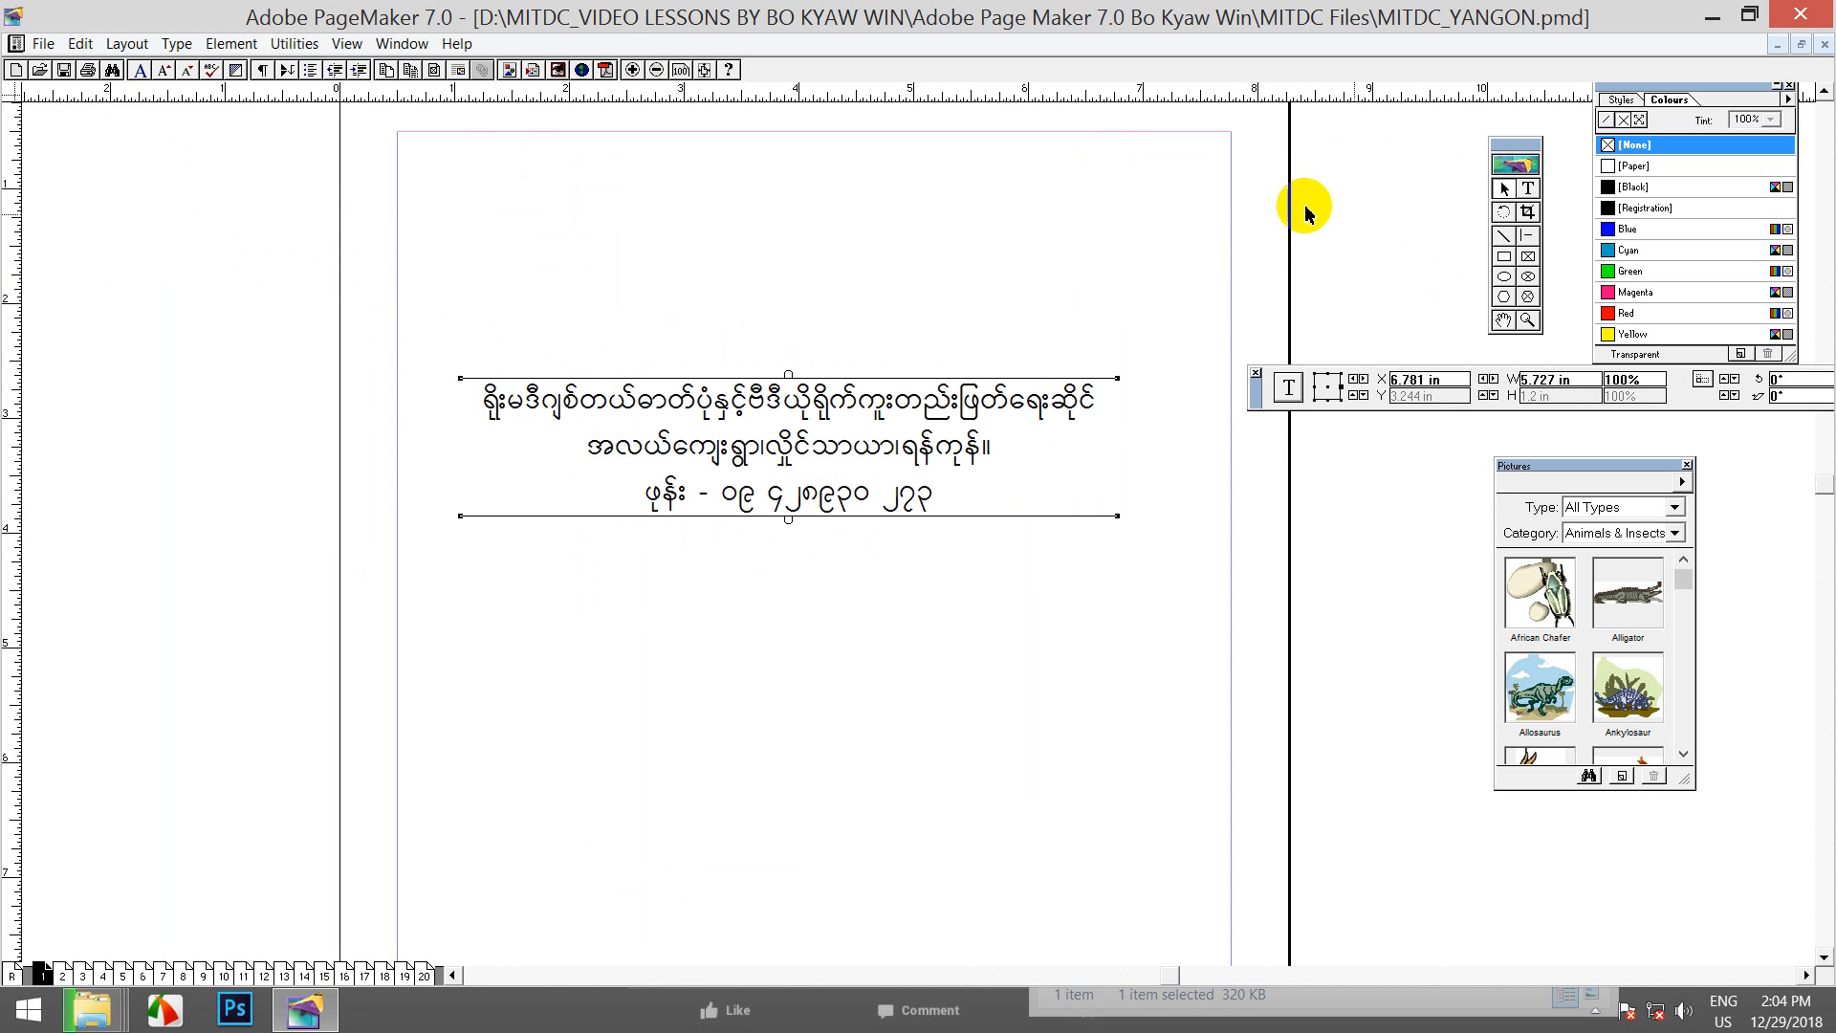
# Step: Rotate the text block freely several times, to about -14°, -38°, 35° and finally 16°
pyautogui.click(1504, 213)
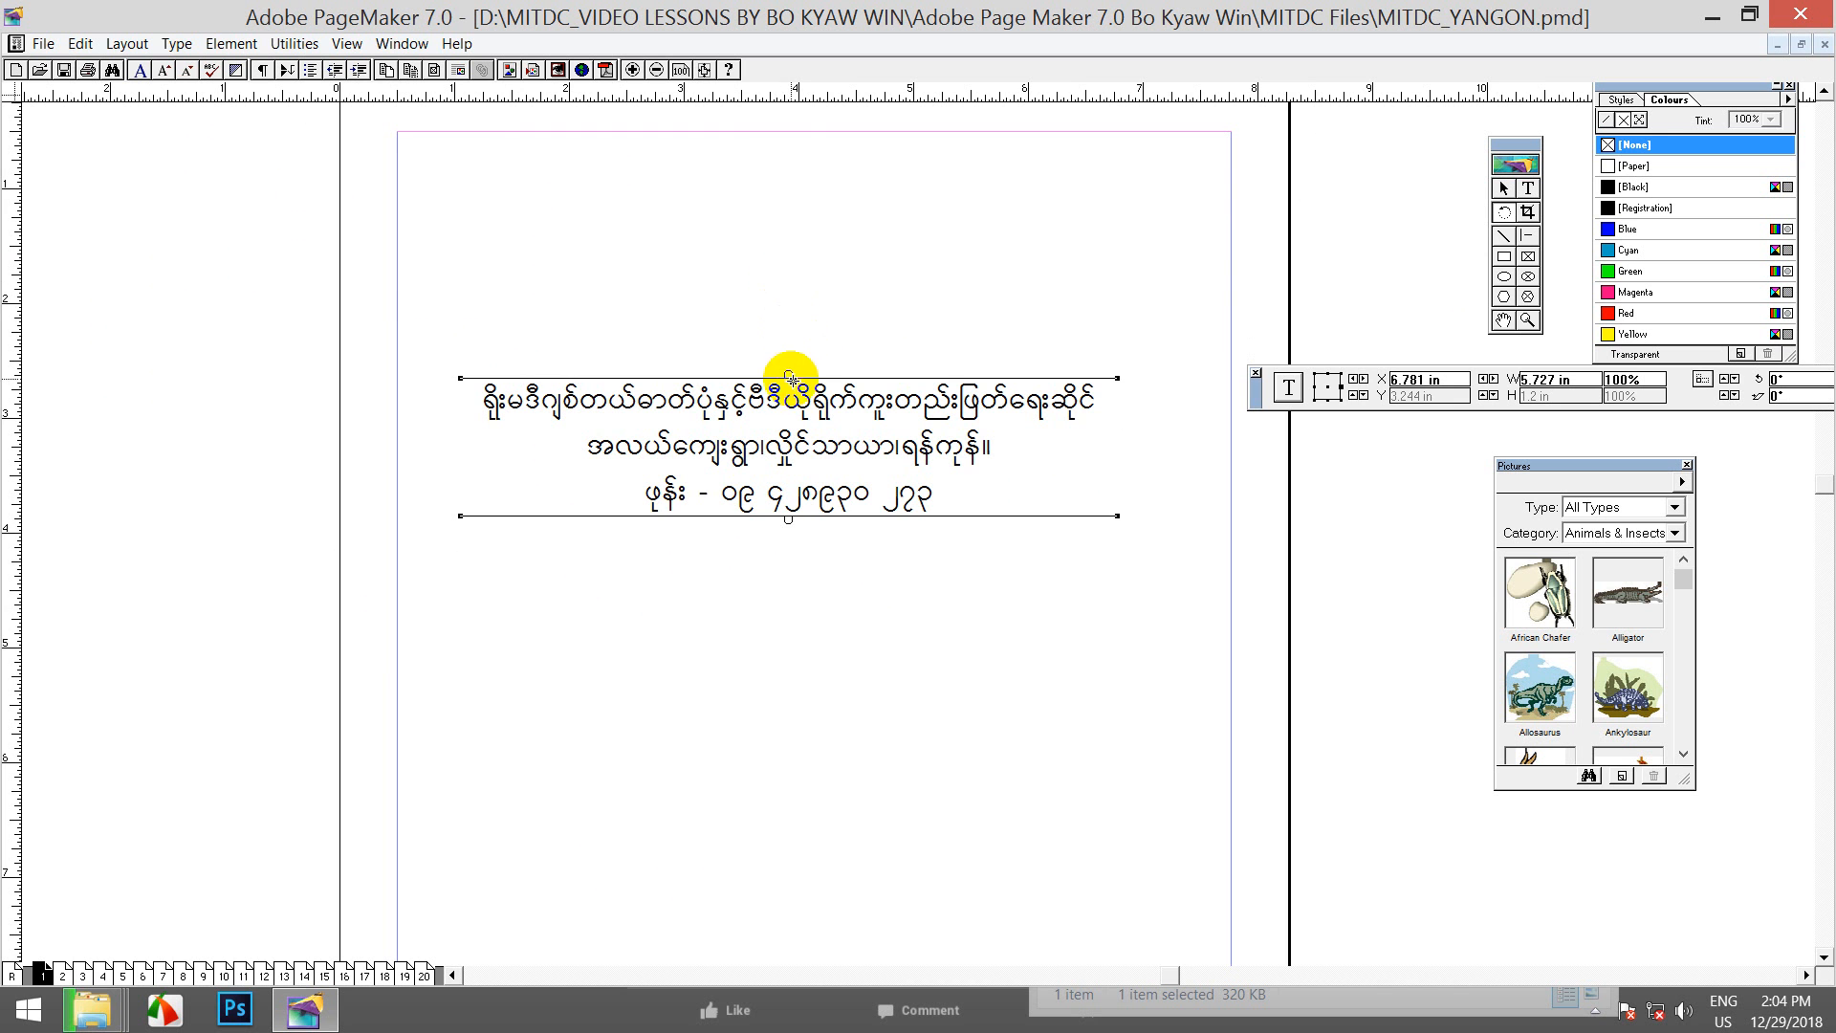
pyautogui.moveTo(785, 281); pyautogui.dragTo(936, 322)
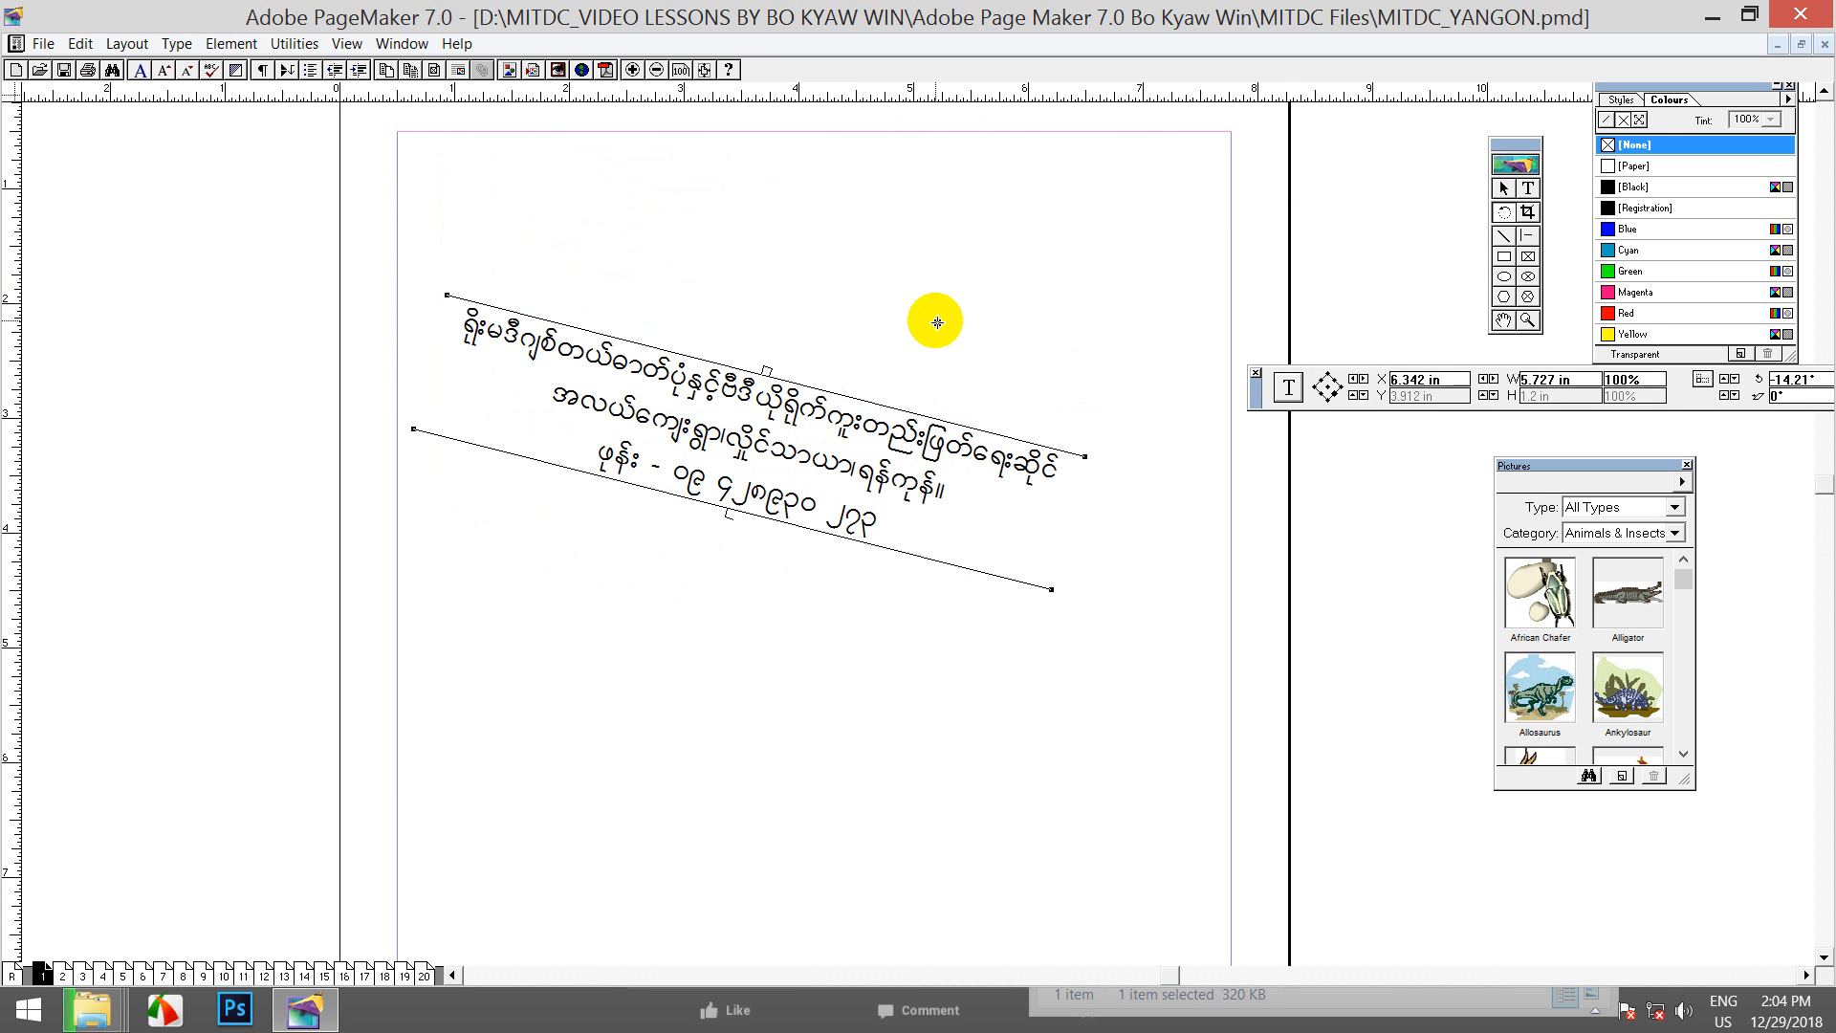
pyautogui.moveTo(787, 296); pyautogui.dragTo(1066, 479)
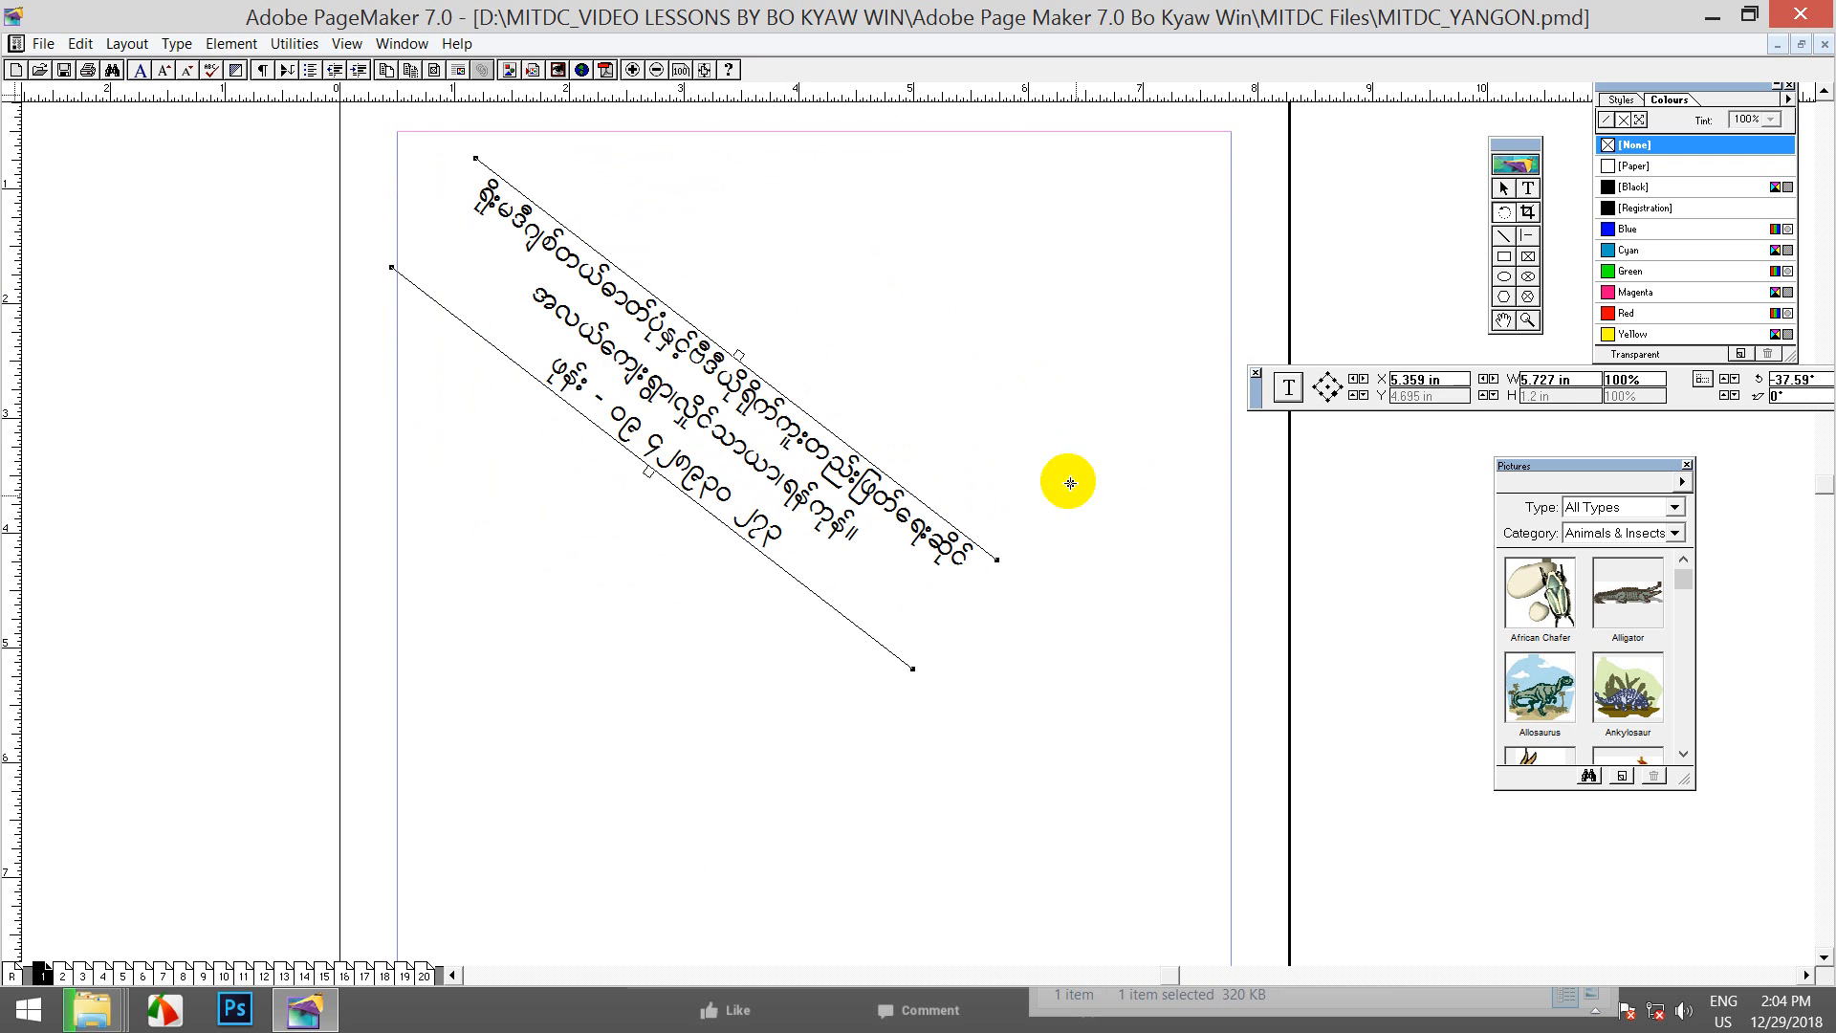
pyautogui.moveTo(827, 344); pyautogui.dragTo(828, 197)
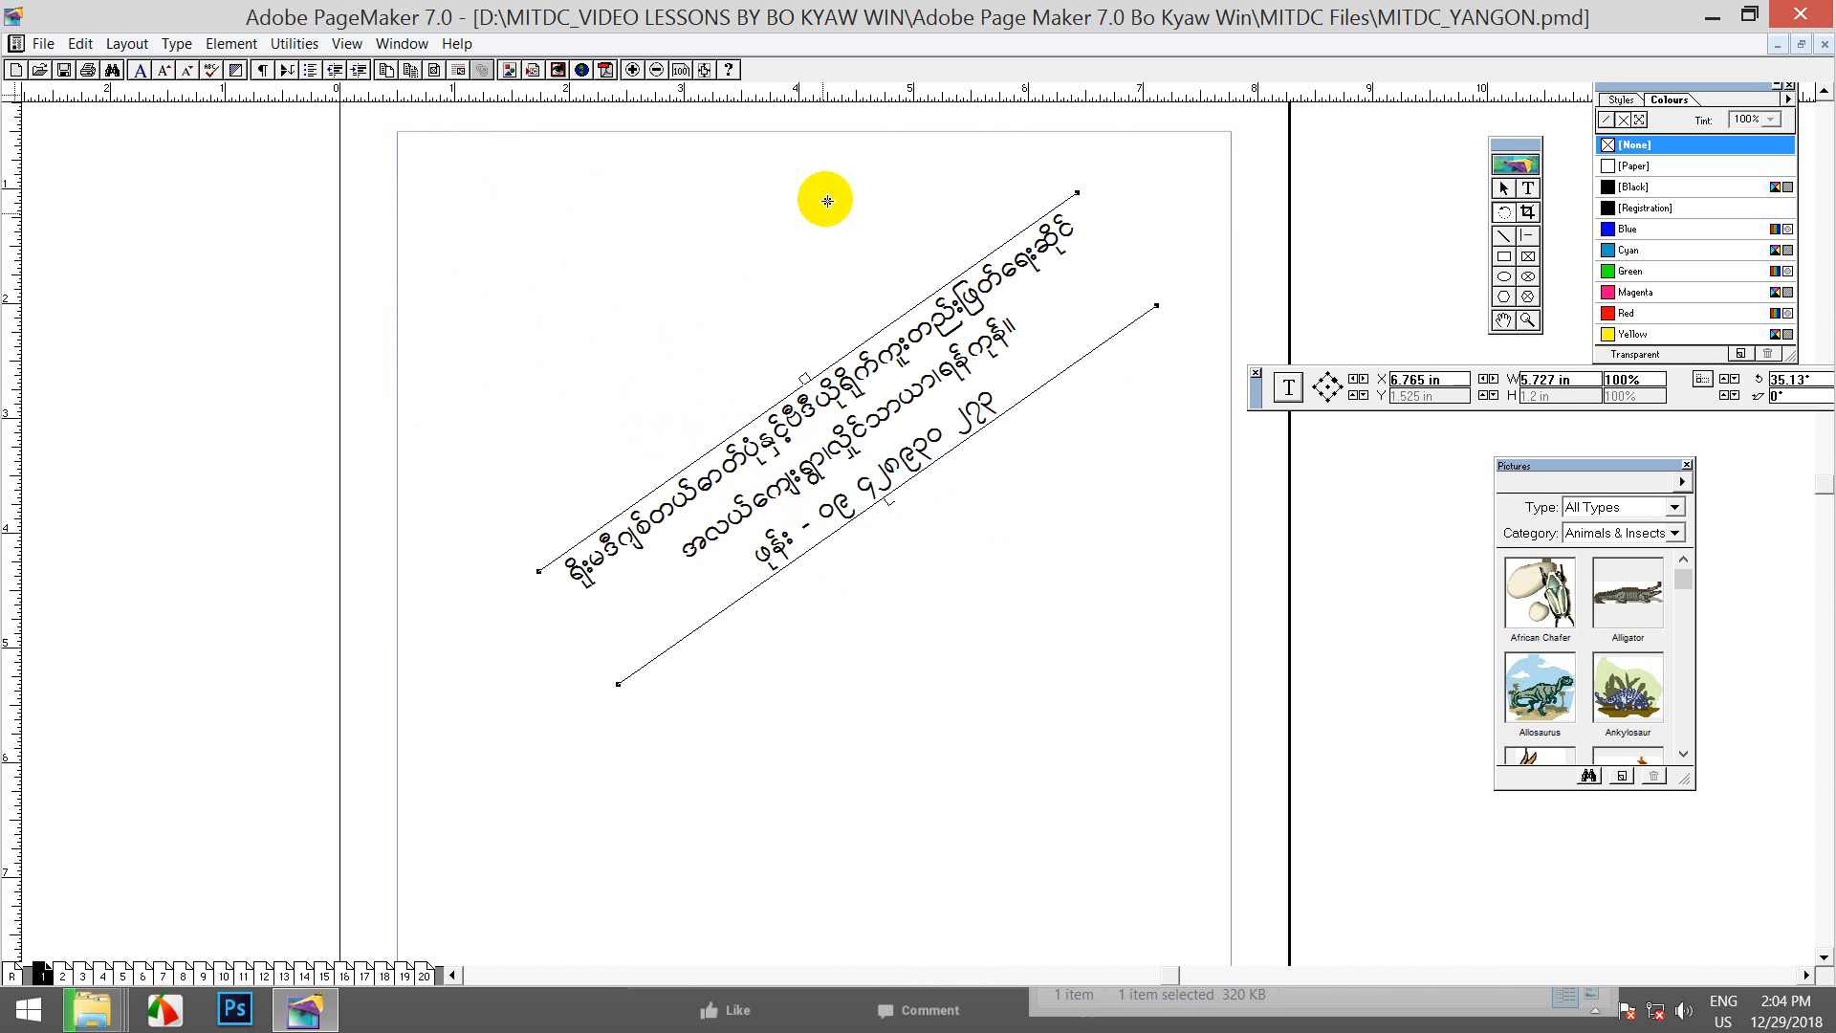
pyautogui.moveTo(833, 306); pyautogui.dragTo(1058, 389)
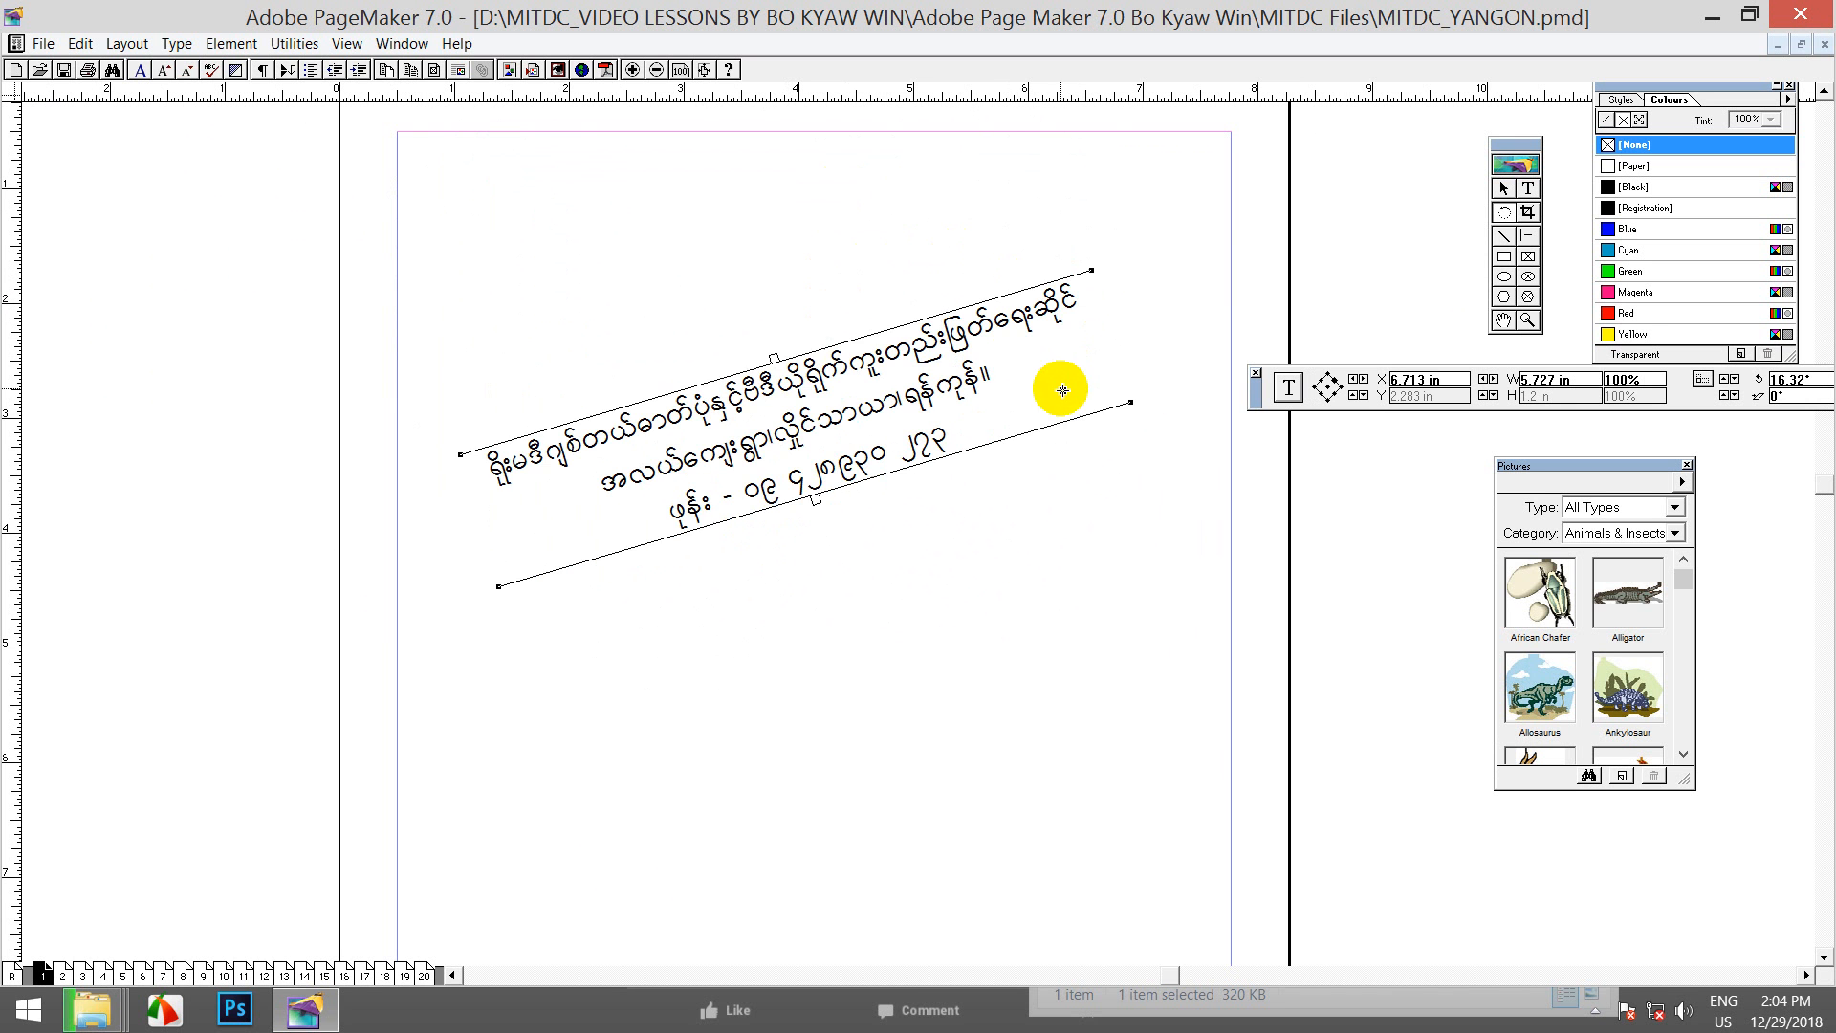
# Step: Rotate the text block to about 73° and back to about 0.6°, and move it to the head of the page
pyautogui.moveTo(999, 233); pyautogui.dragTo(1062, 226)
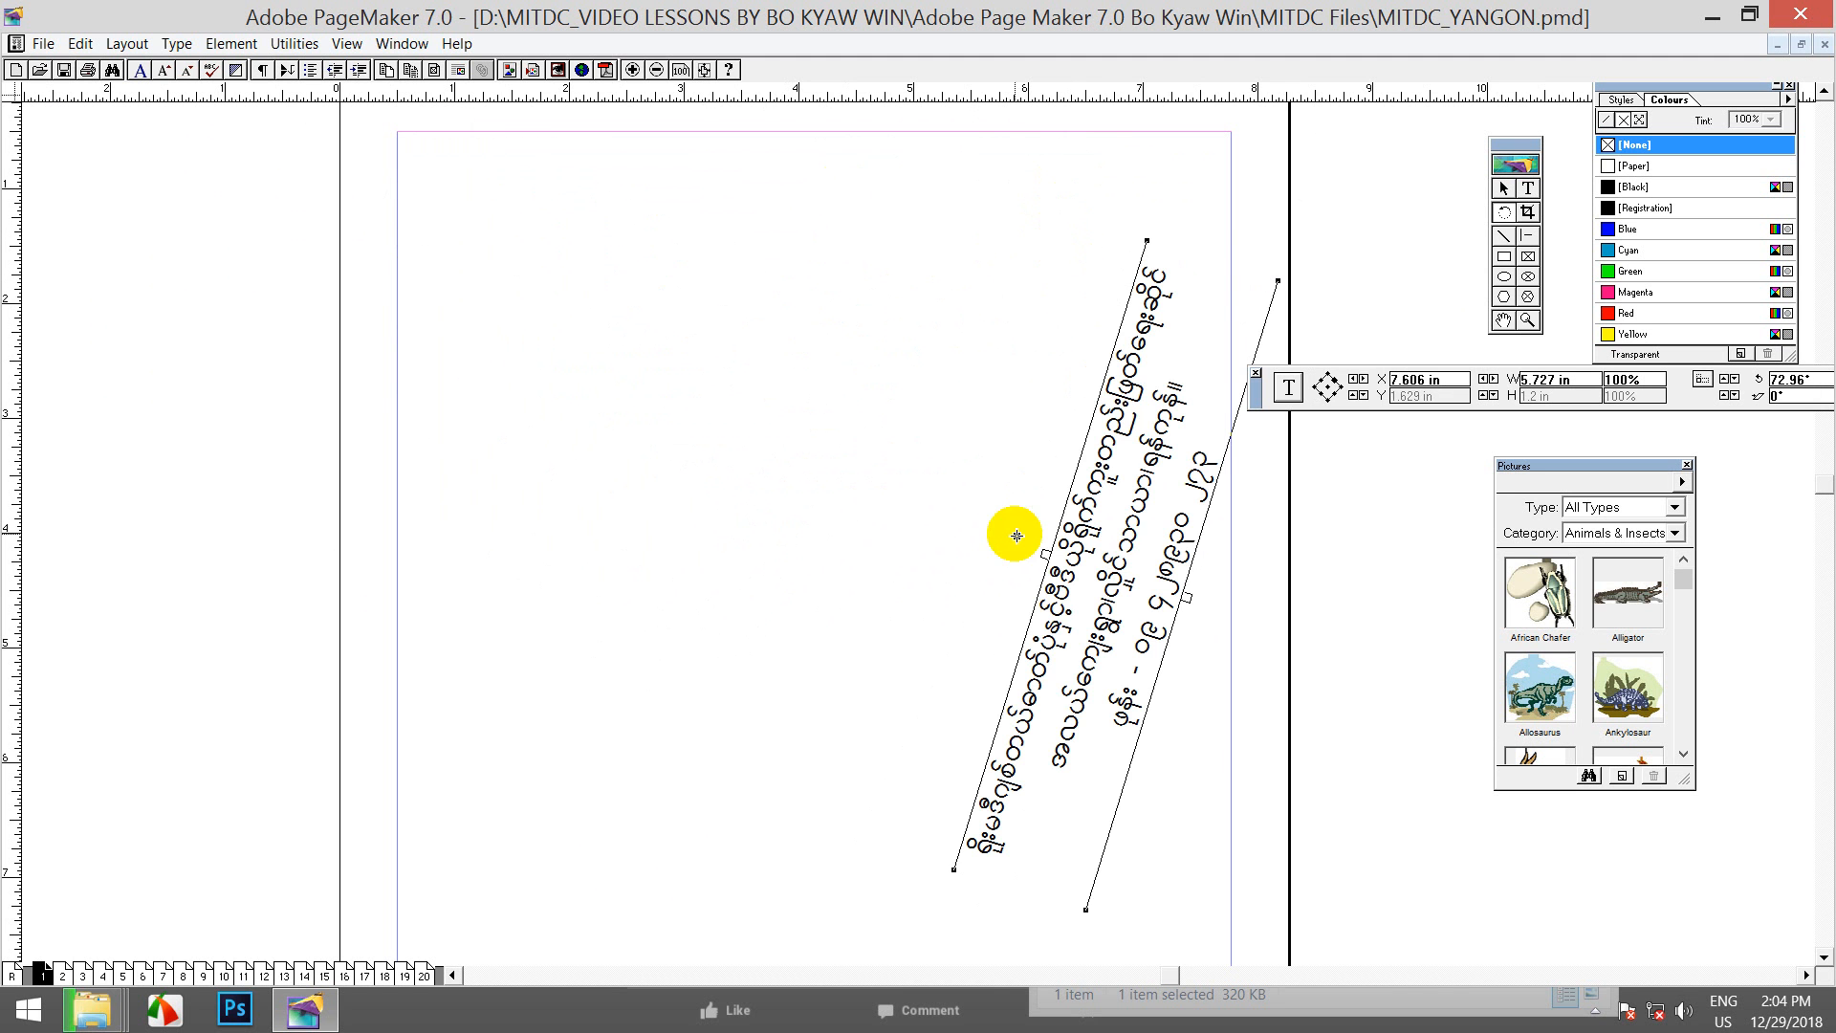
pyautogui.moveTo(987, 532); pyautogui.dragTo(955, 376)
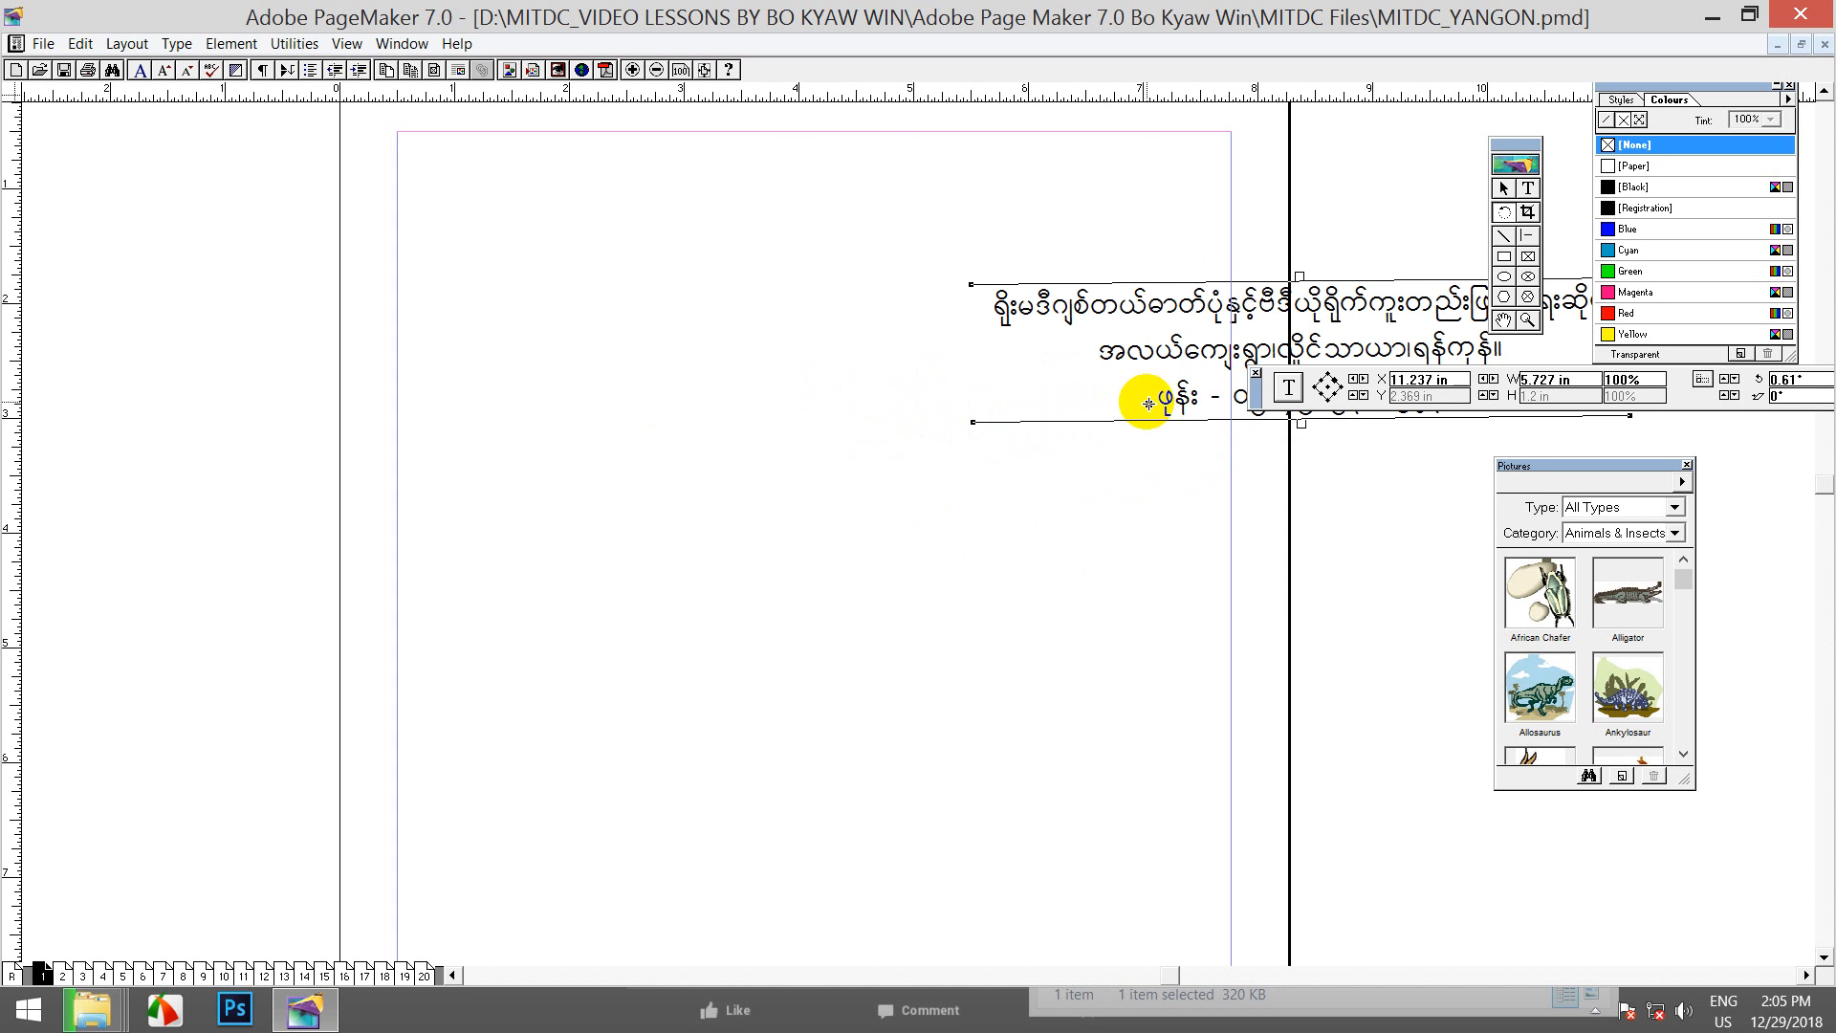
pyautogui.click(1503, 188)
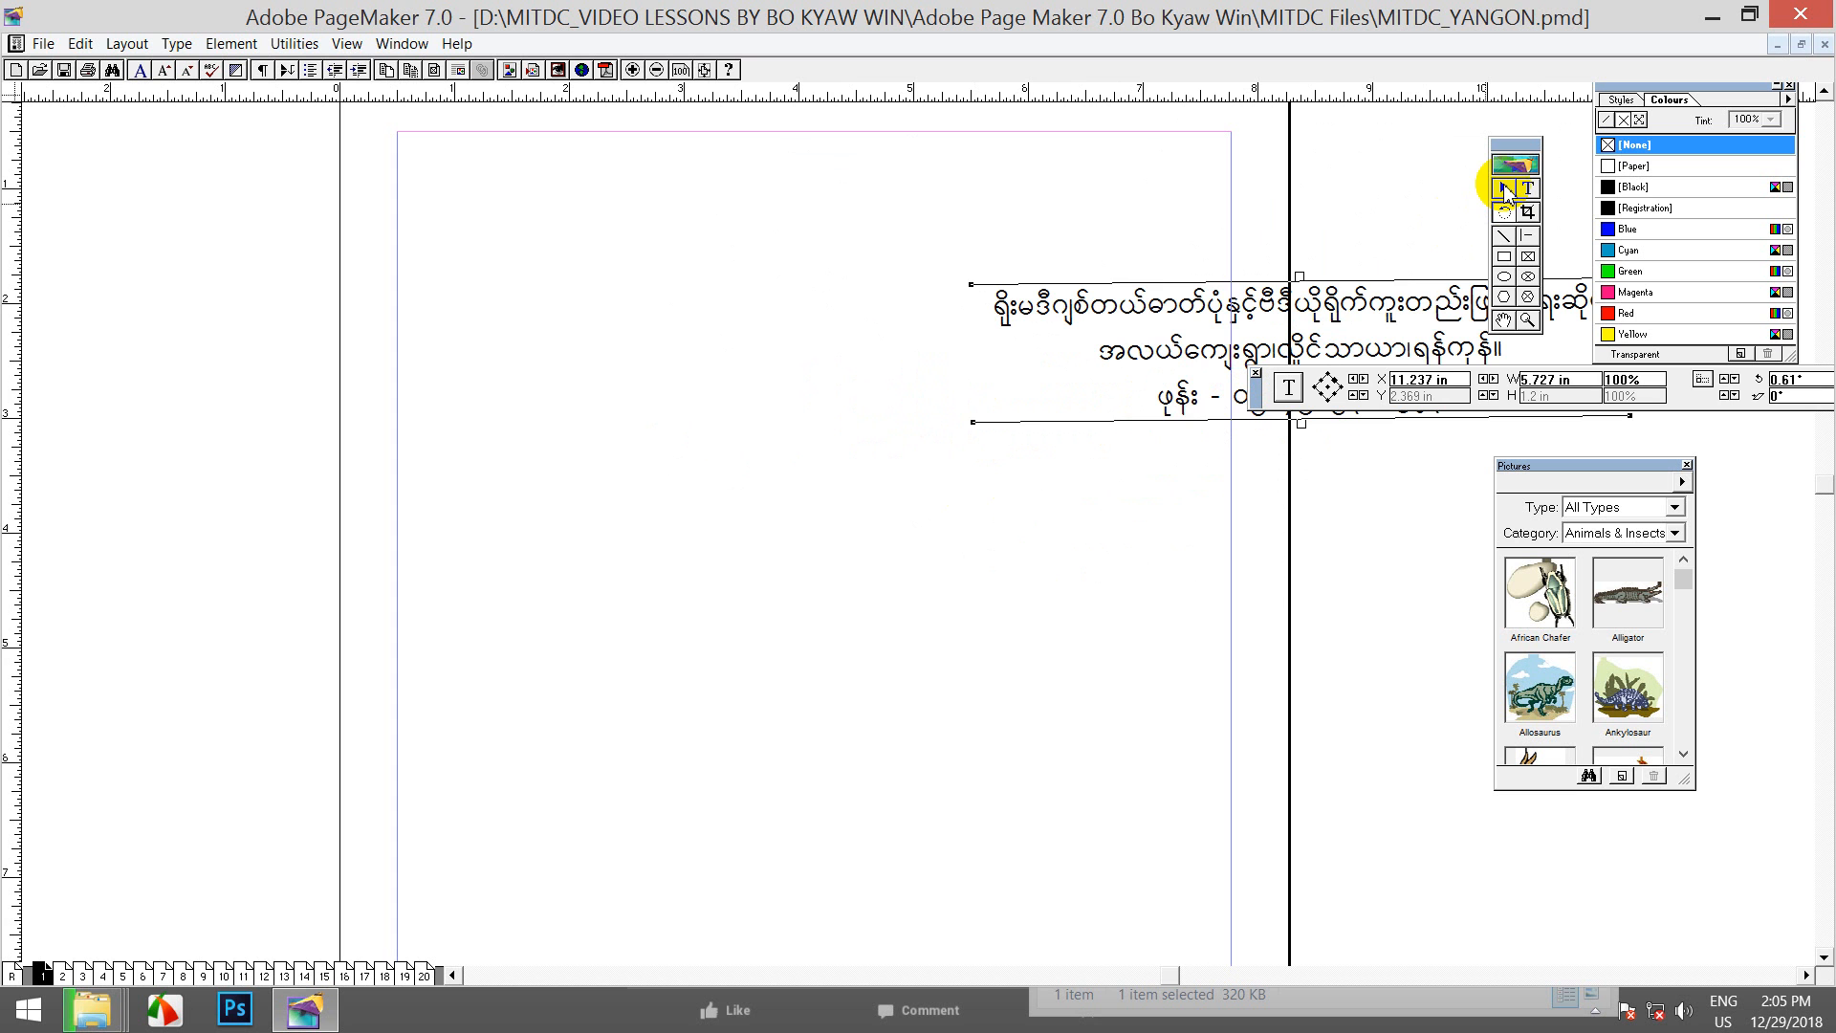
pyautogui.moveTo(1417, 312); pyautogui.dragTo(908, 230)
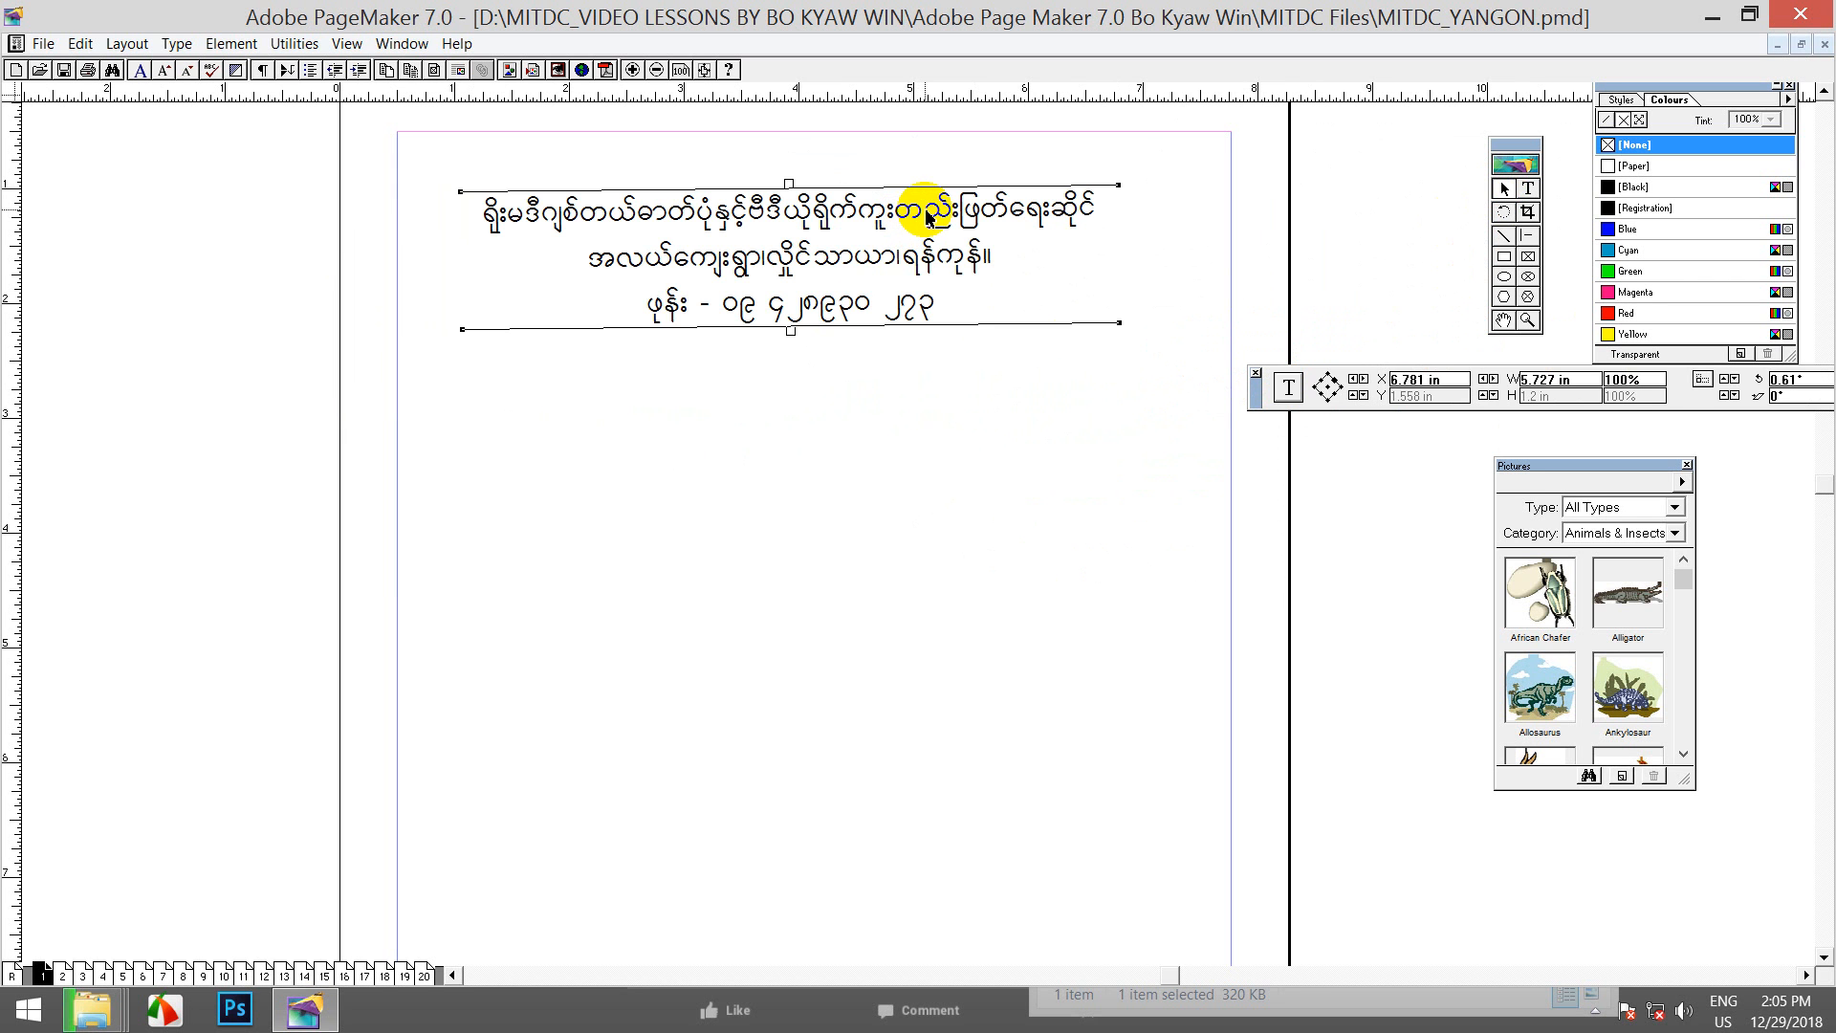
# Step: Copy the text block and use Paste Multiple for 4 copies with 0.394-inch horizontal and vertical offsets
pyautogui.click(81, 44)
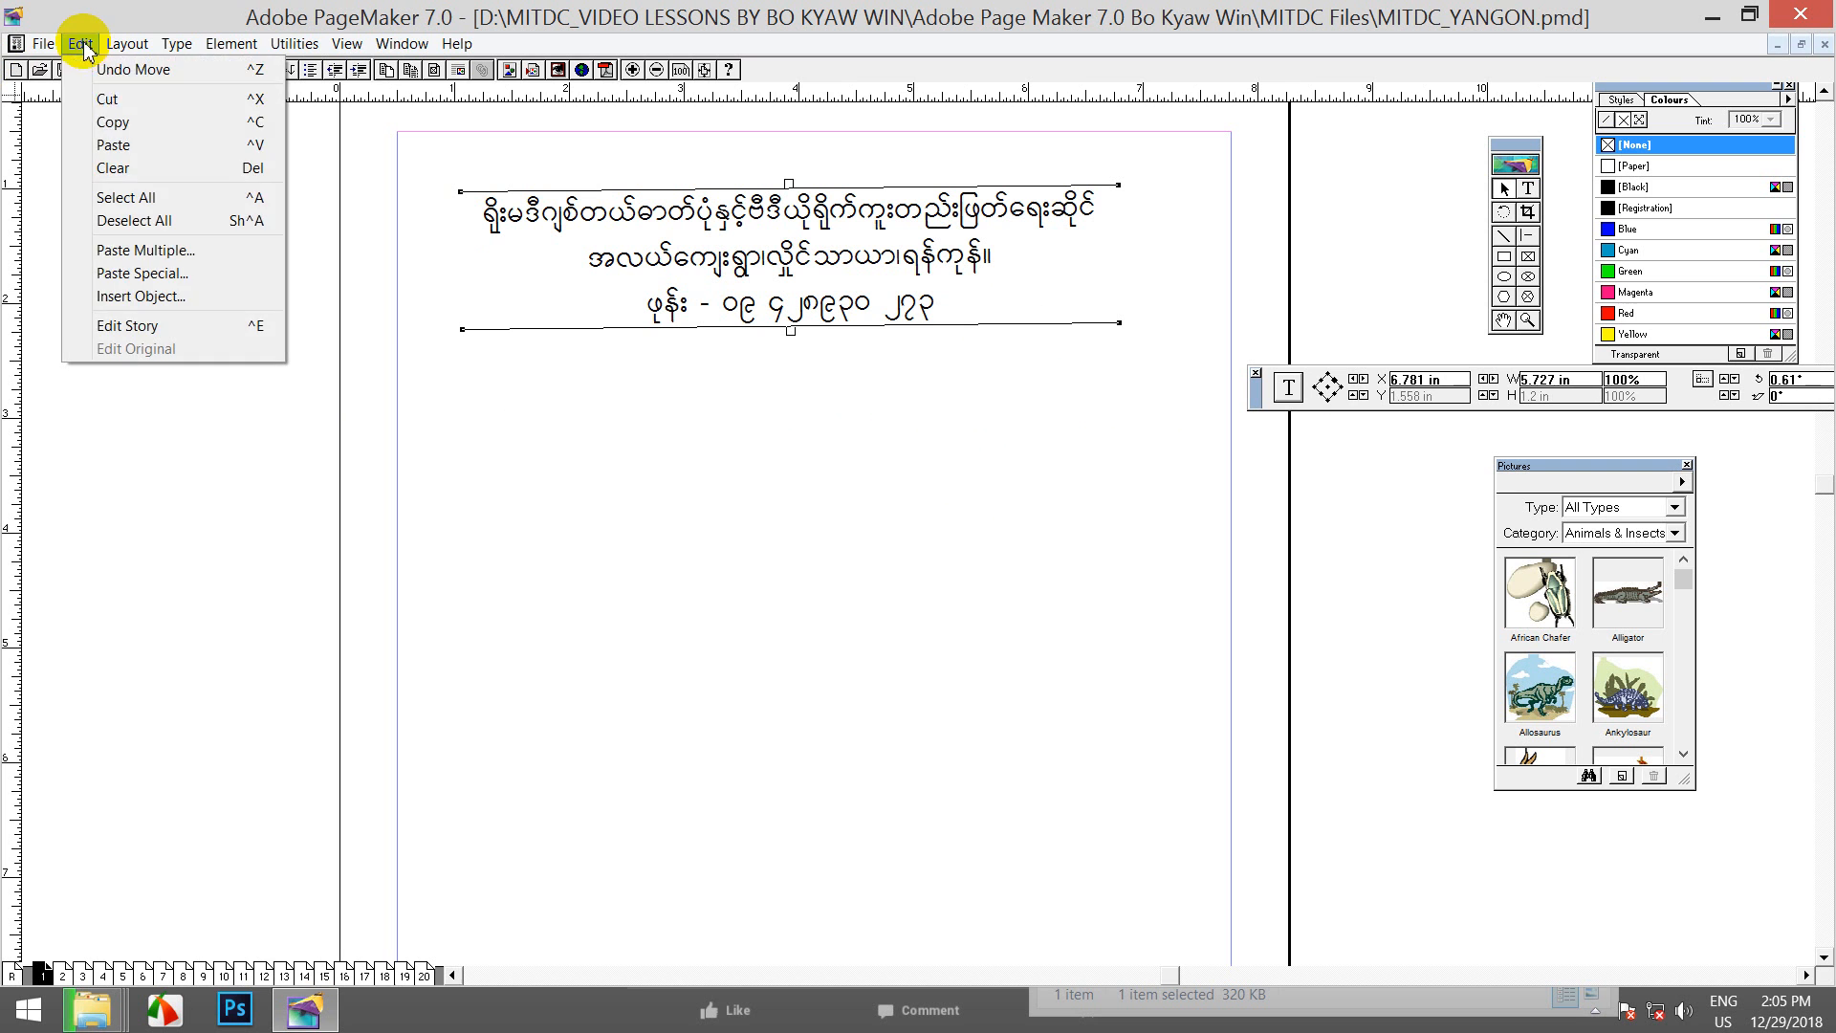
pyautogui.click(110, 122)
pyautogui.click(81, 44)
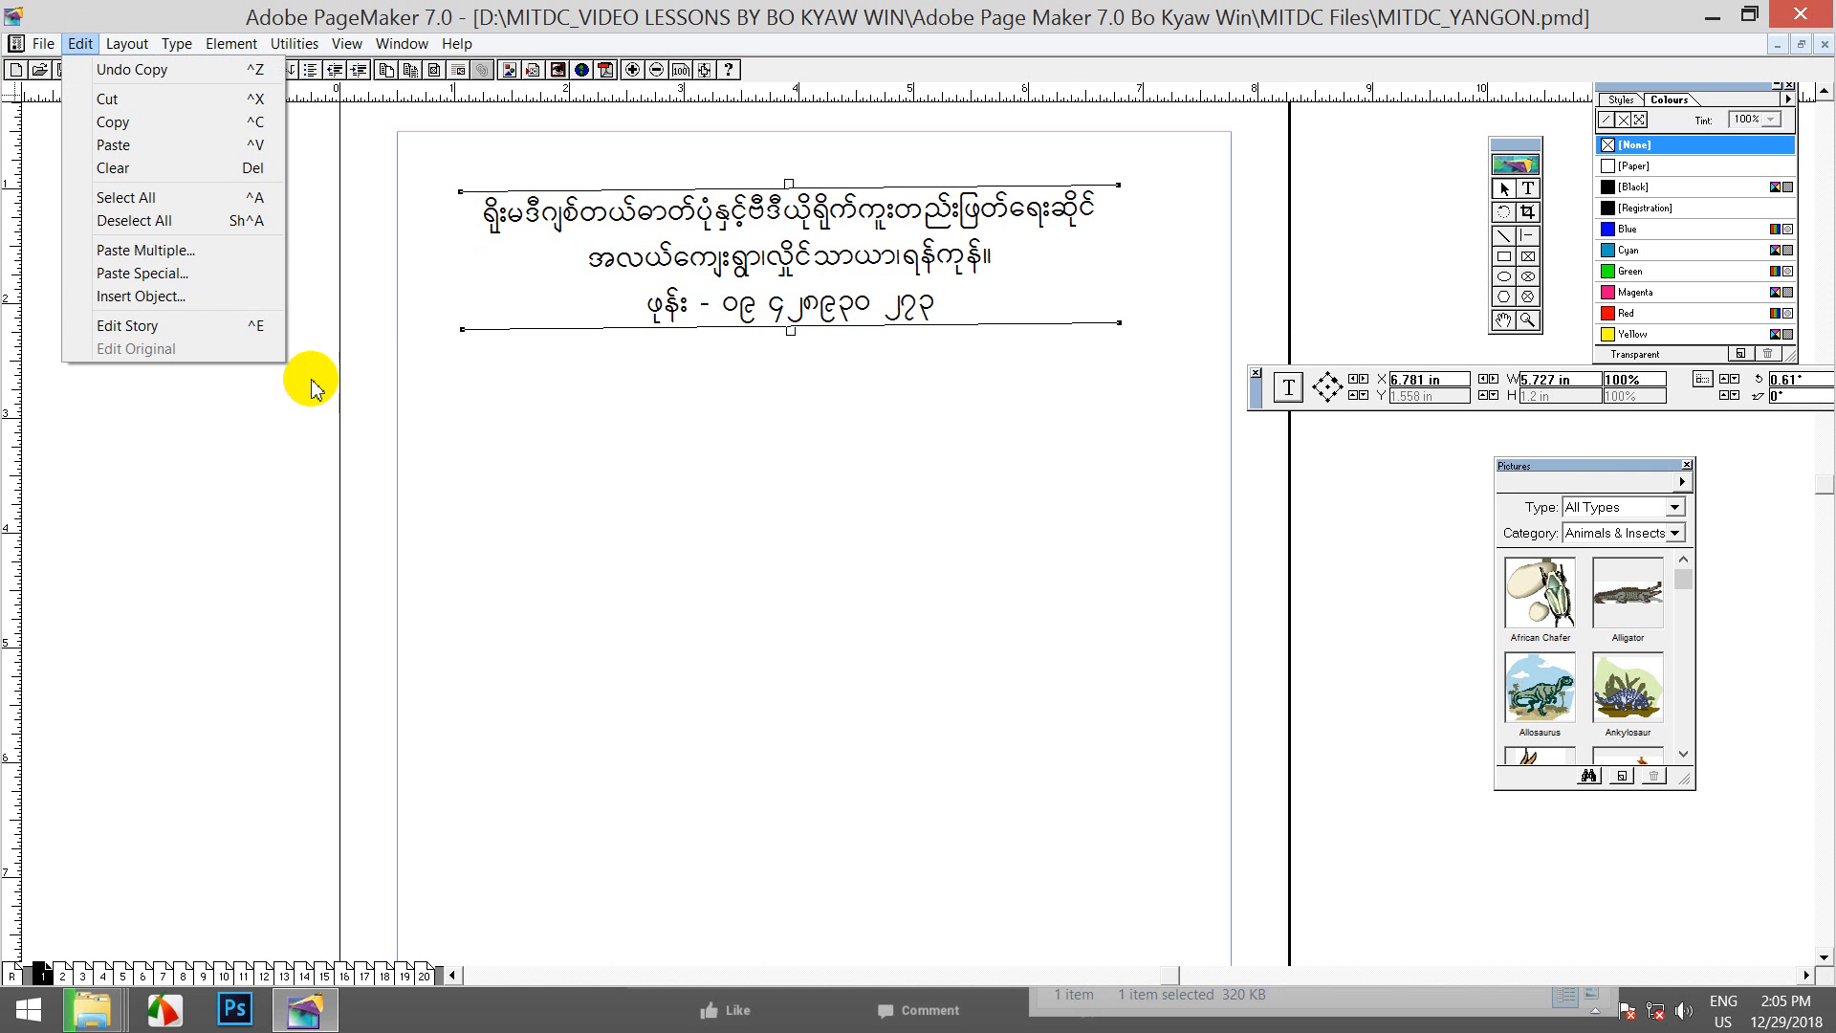
pyautogui.click(172, 252)
pyautogui.moveTo(956, 399); pyautogui.dragTo(1150, 472)
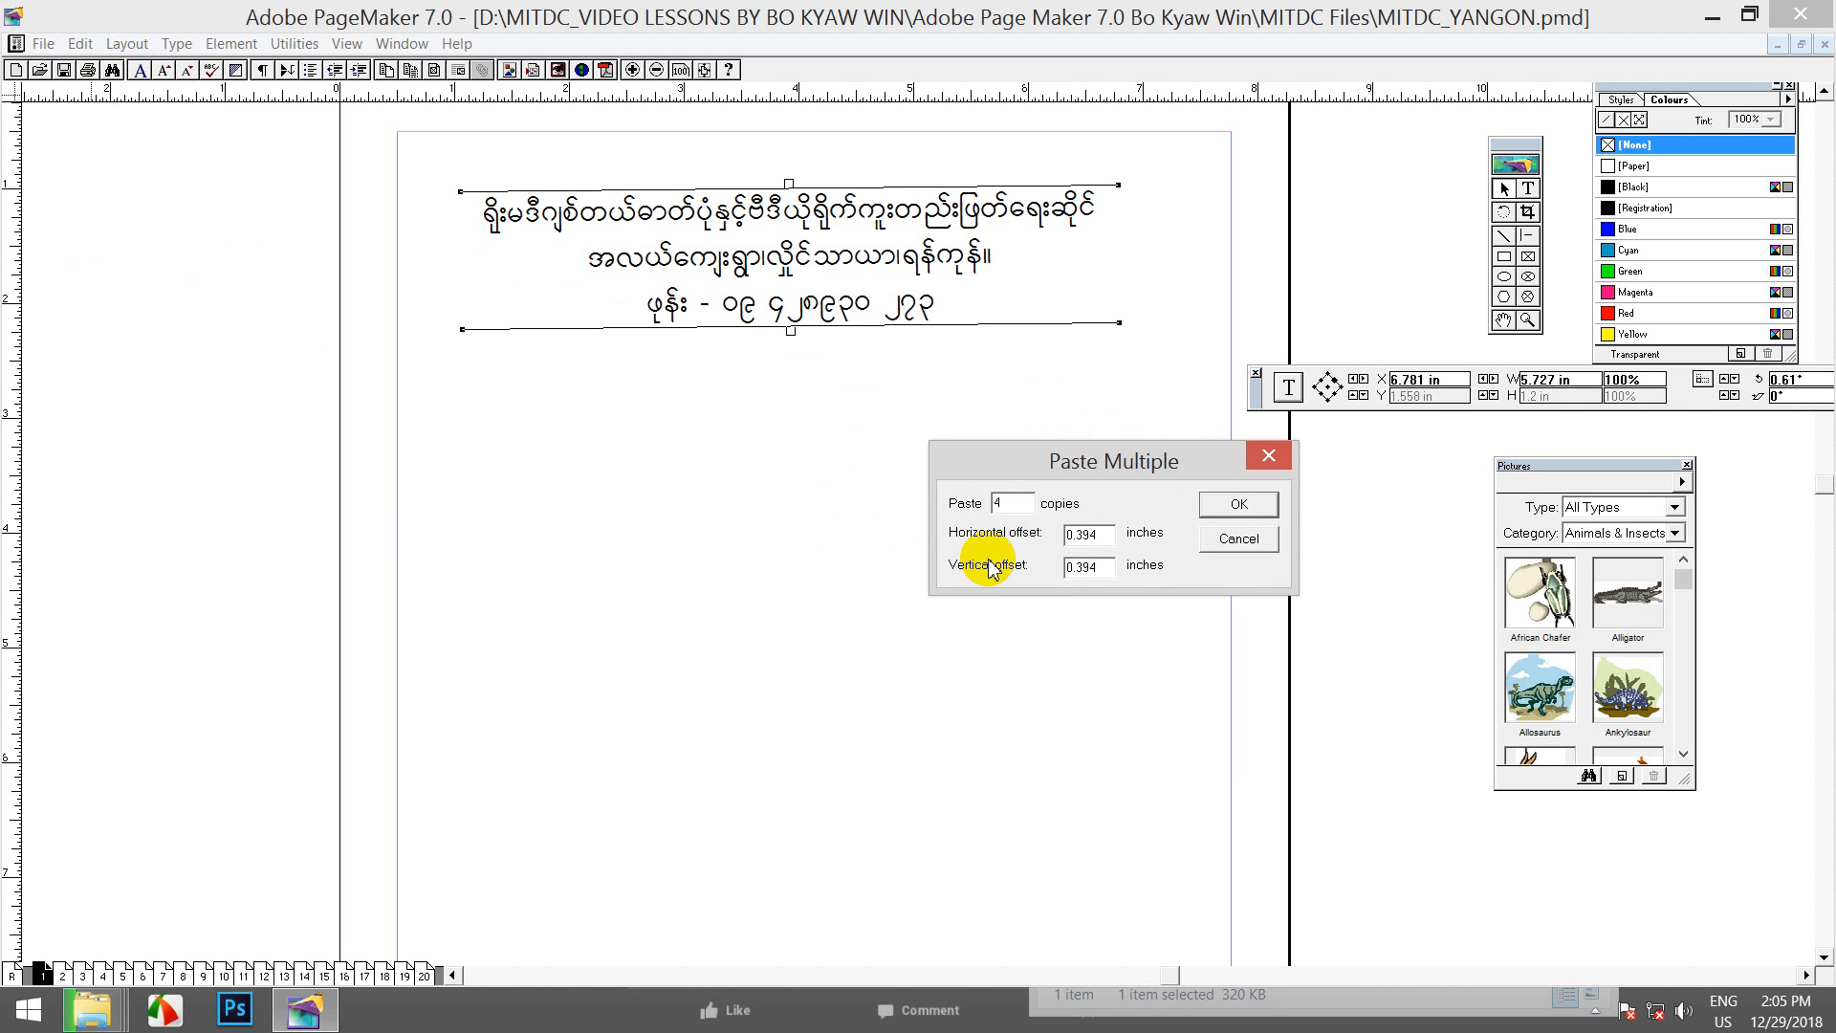
pyautogui.press('Tab')
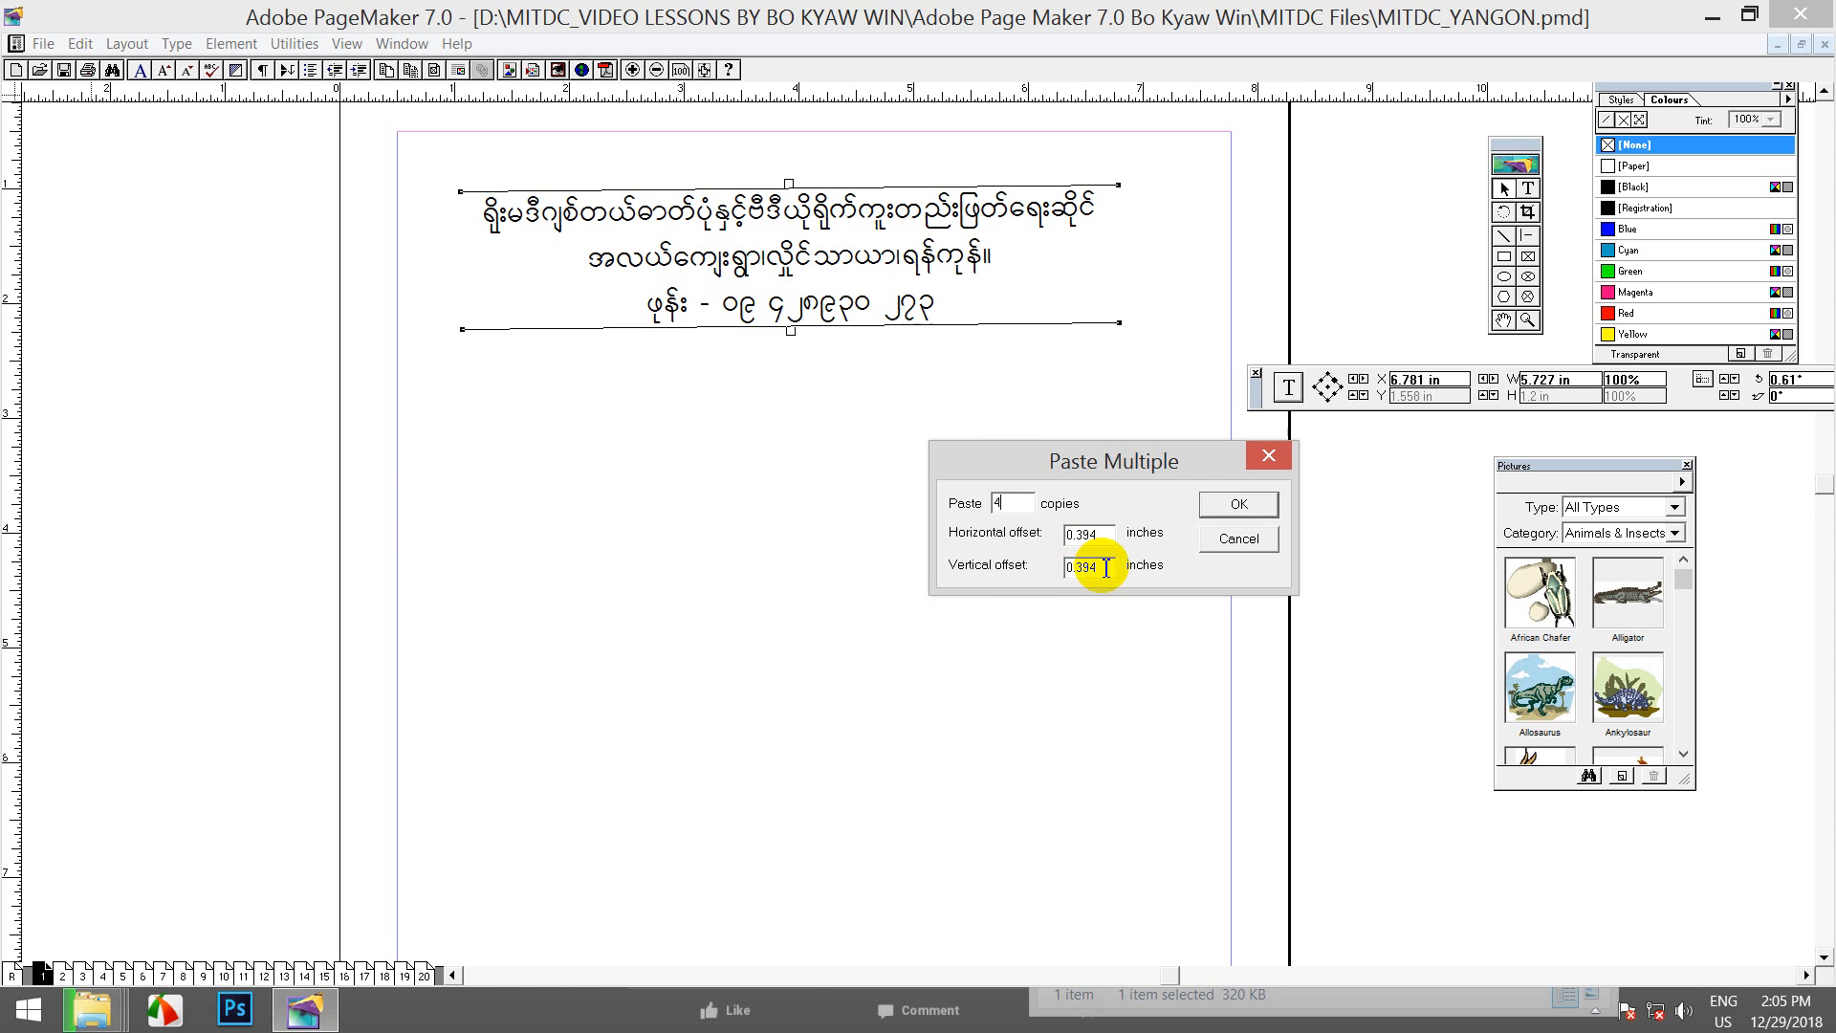
pyautogui.click(1244, 505)
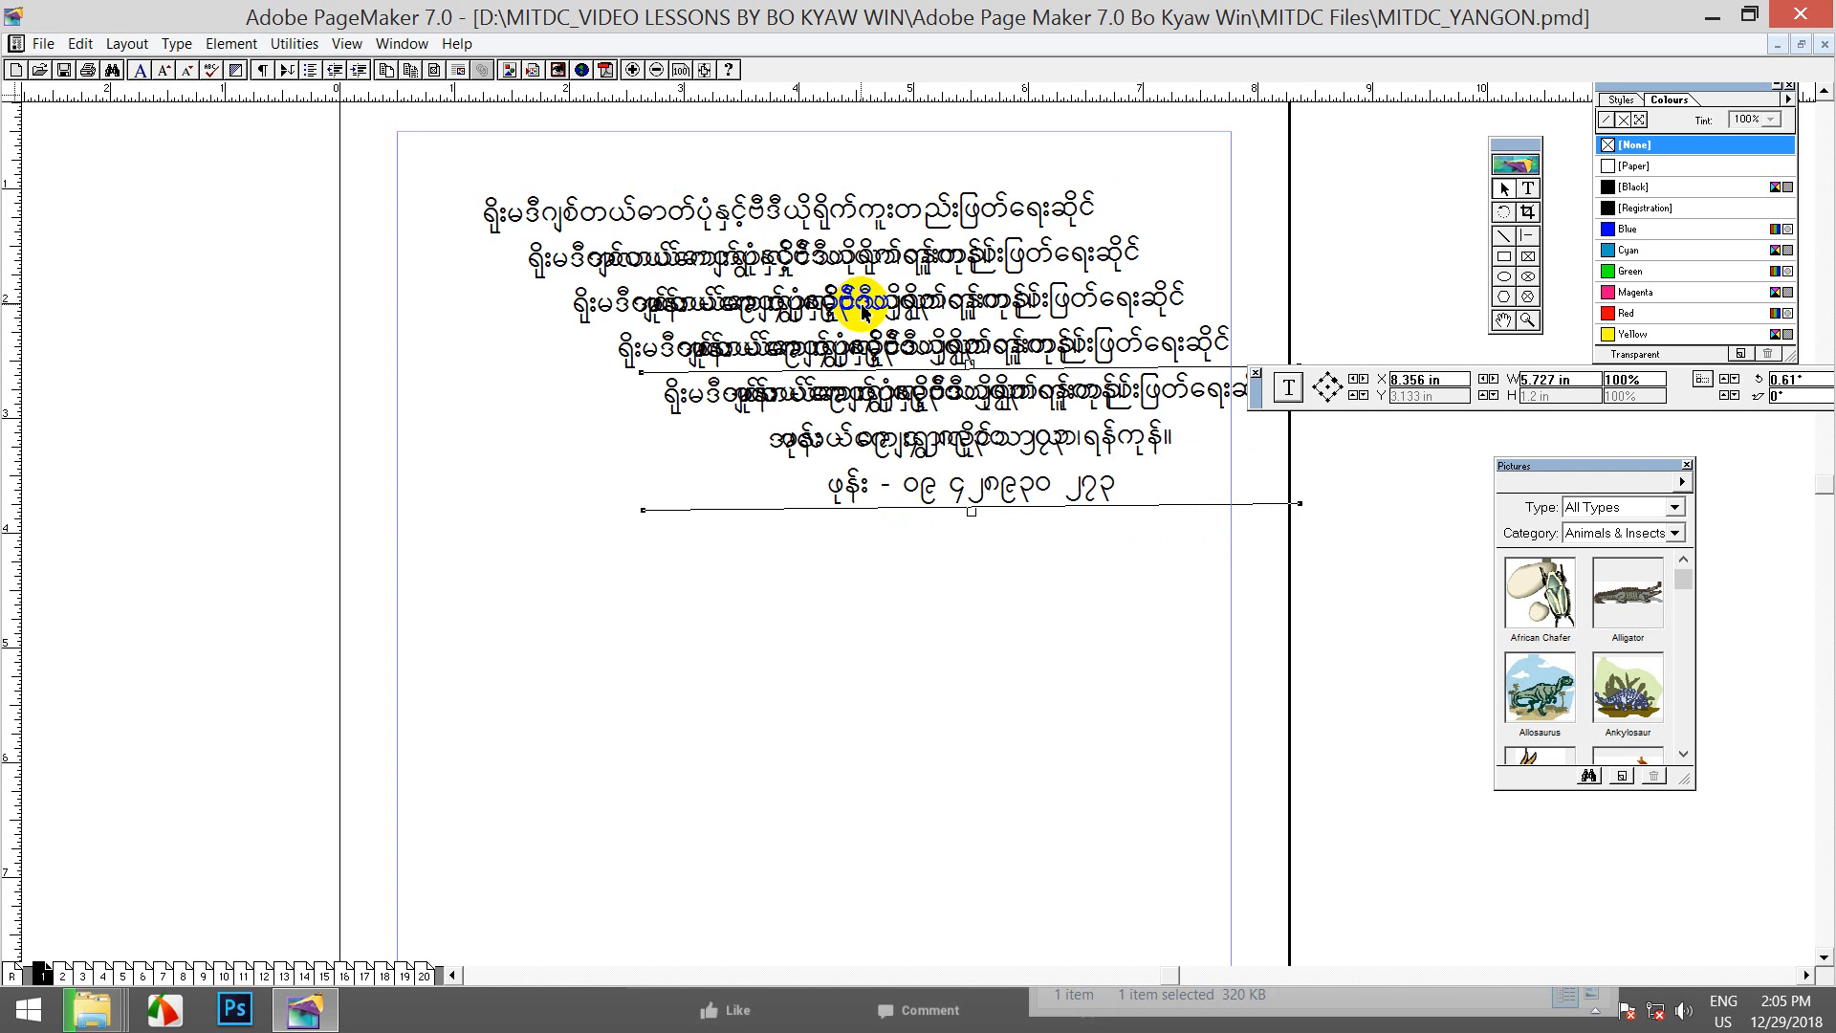
# Step: Delete the four overlapping copies one by one, keeping only the original text block
pyautogui.click(80, 44)
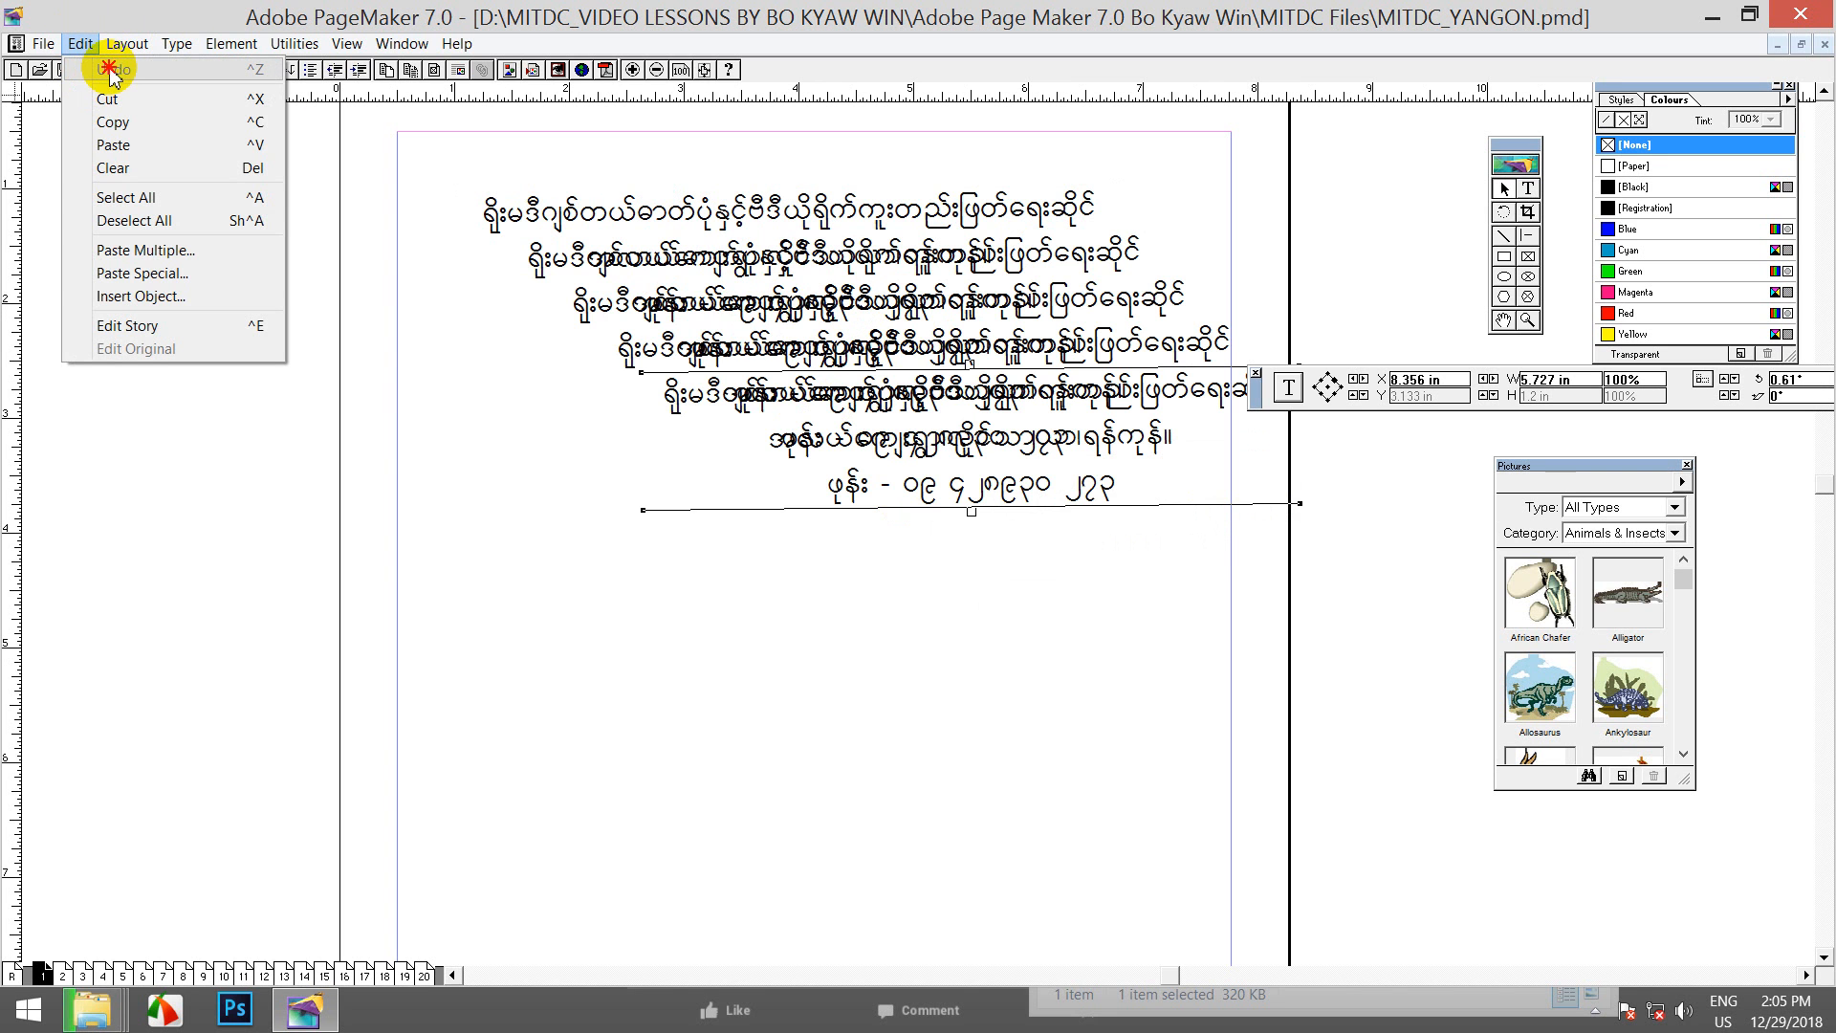
pyautogui.click(991, 585)
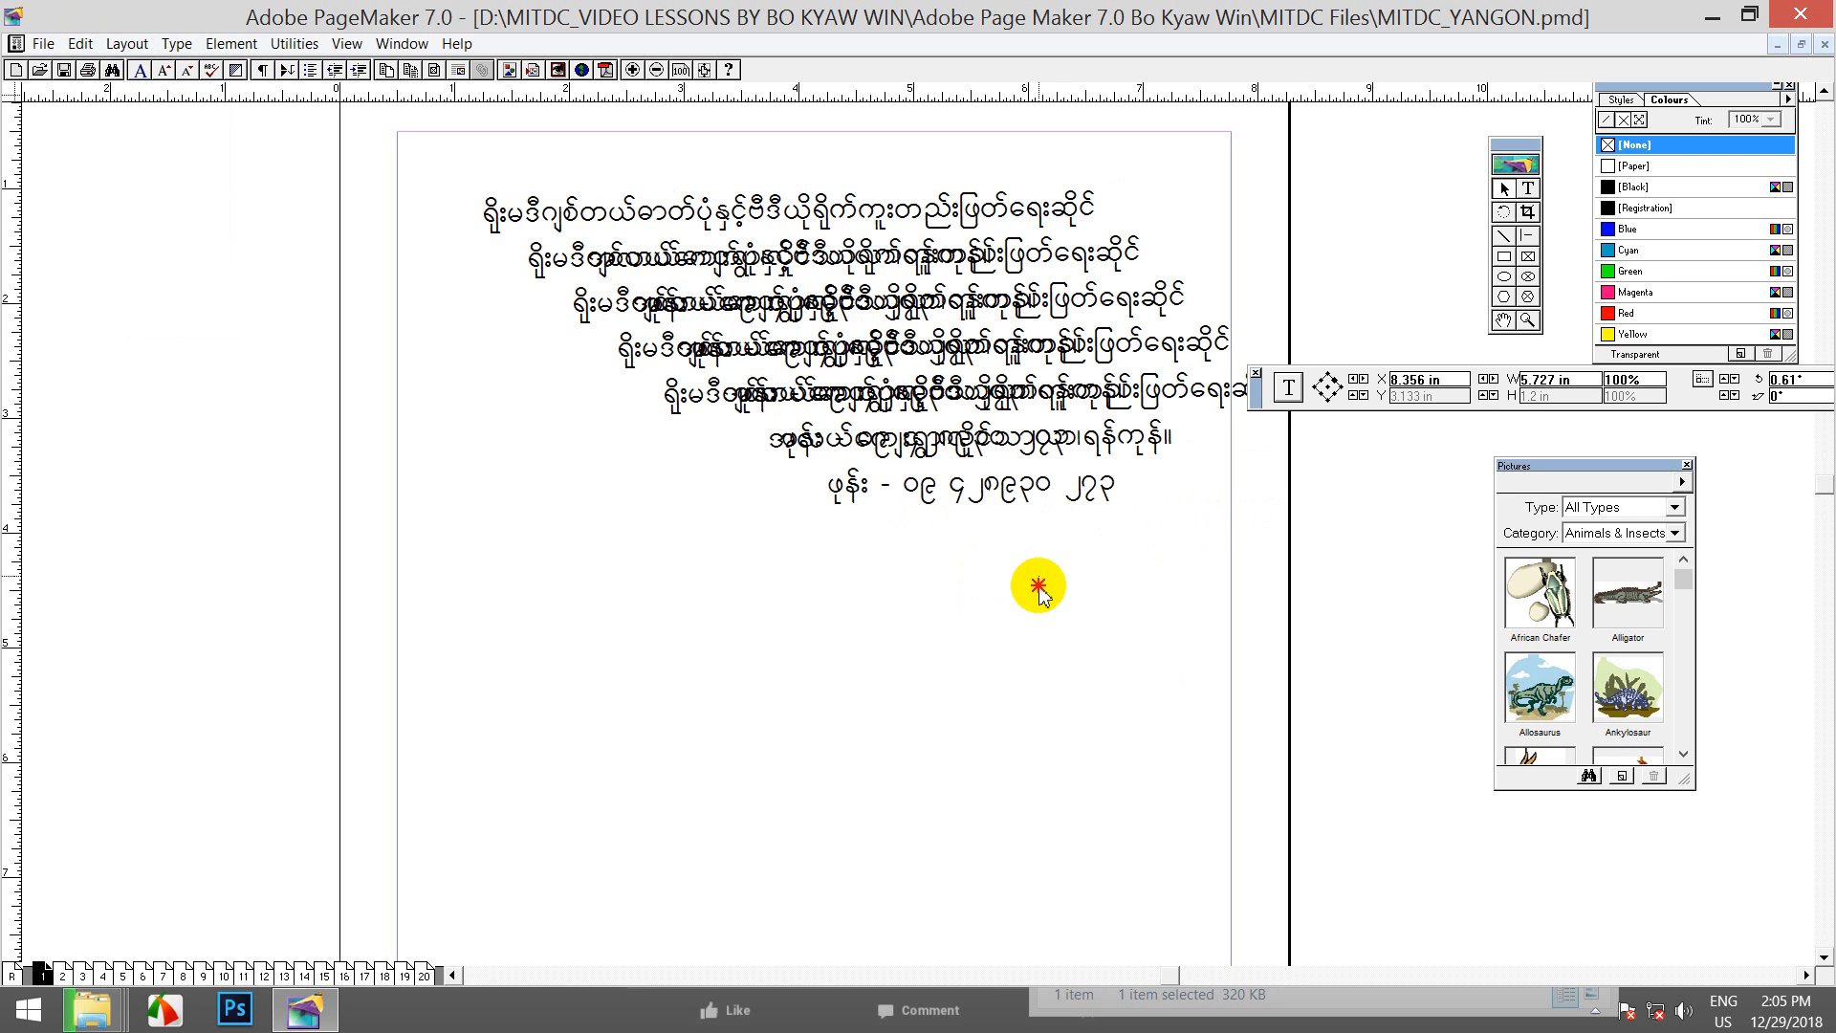
pyautogui.click(990, 438)
pyautogui.press('Delete')
pyautogui.click(989, 396)
pyautogui.press('Delete')
pyautogui.click(986, 348)
pyautogui.press('Delete')
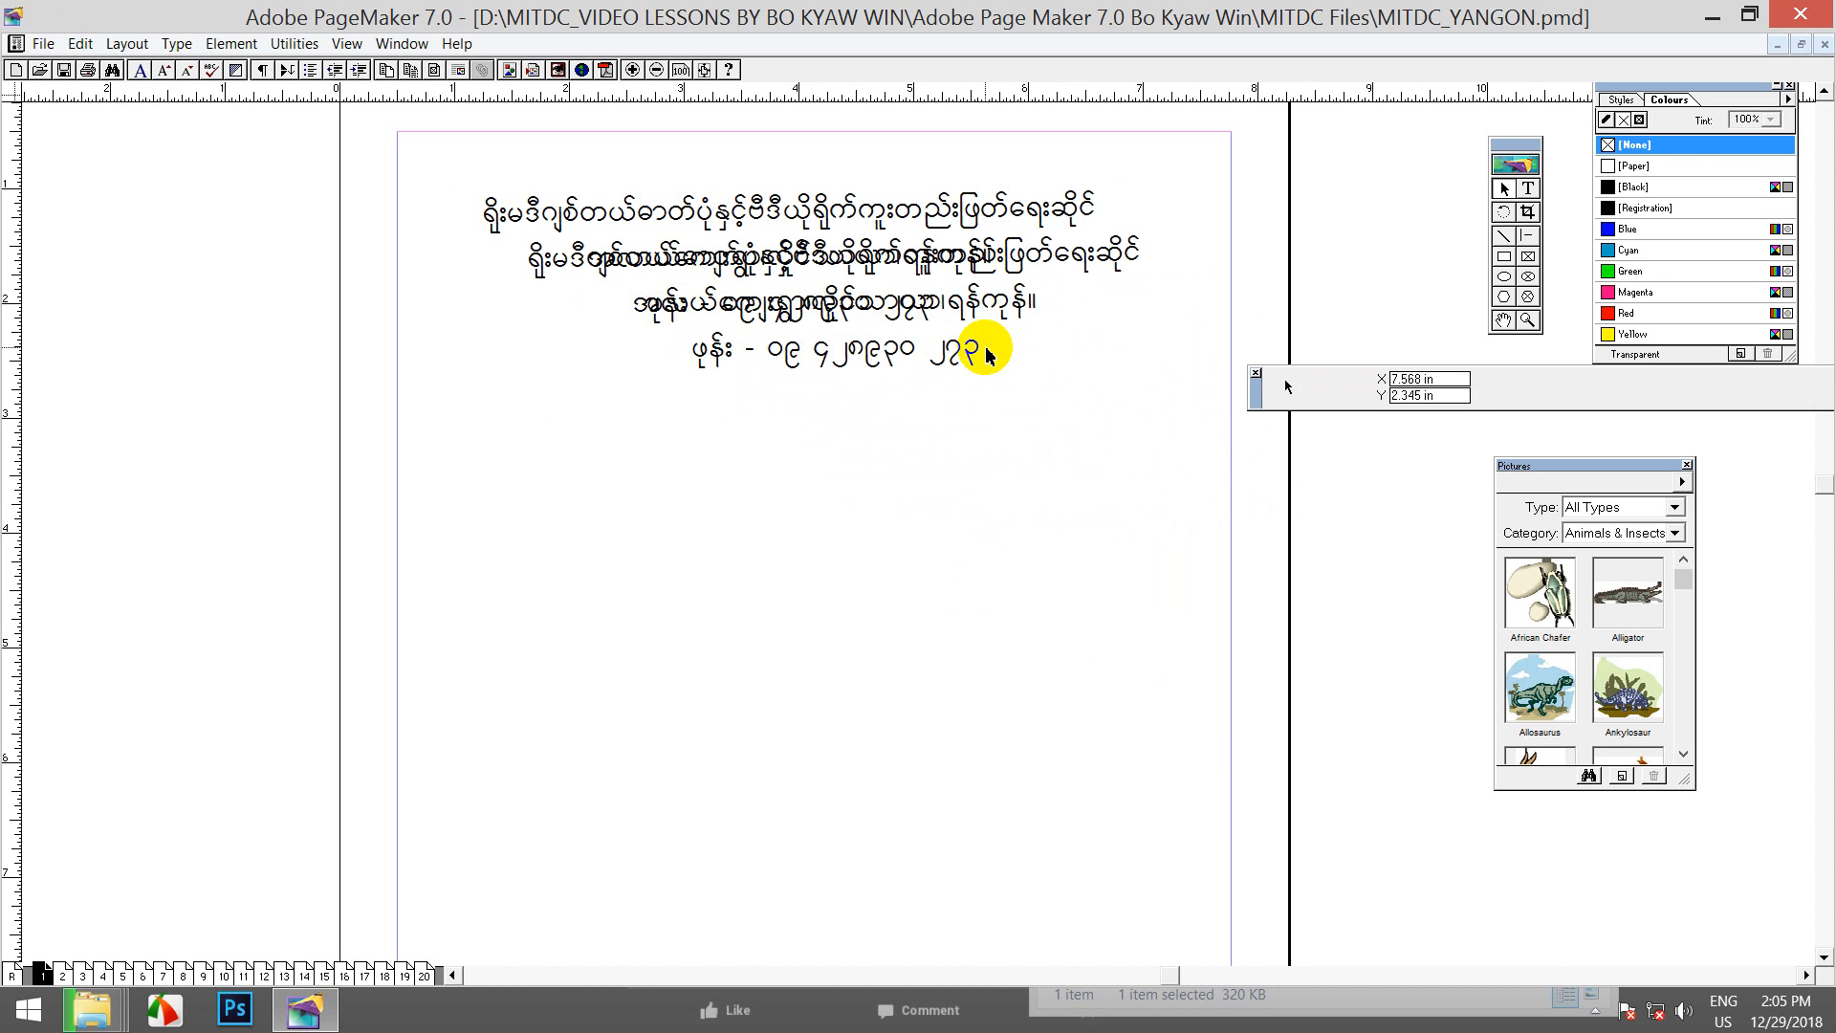
pyautogui.click(986, 318)
pyautogui.press('Delete')
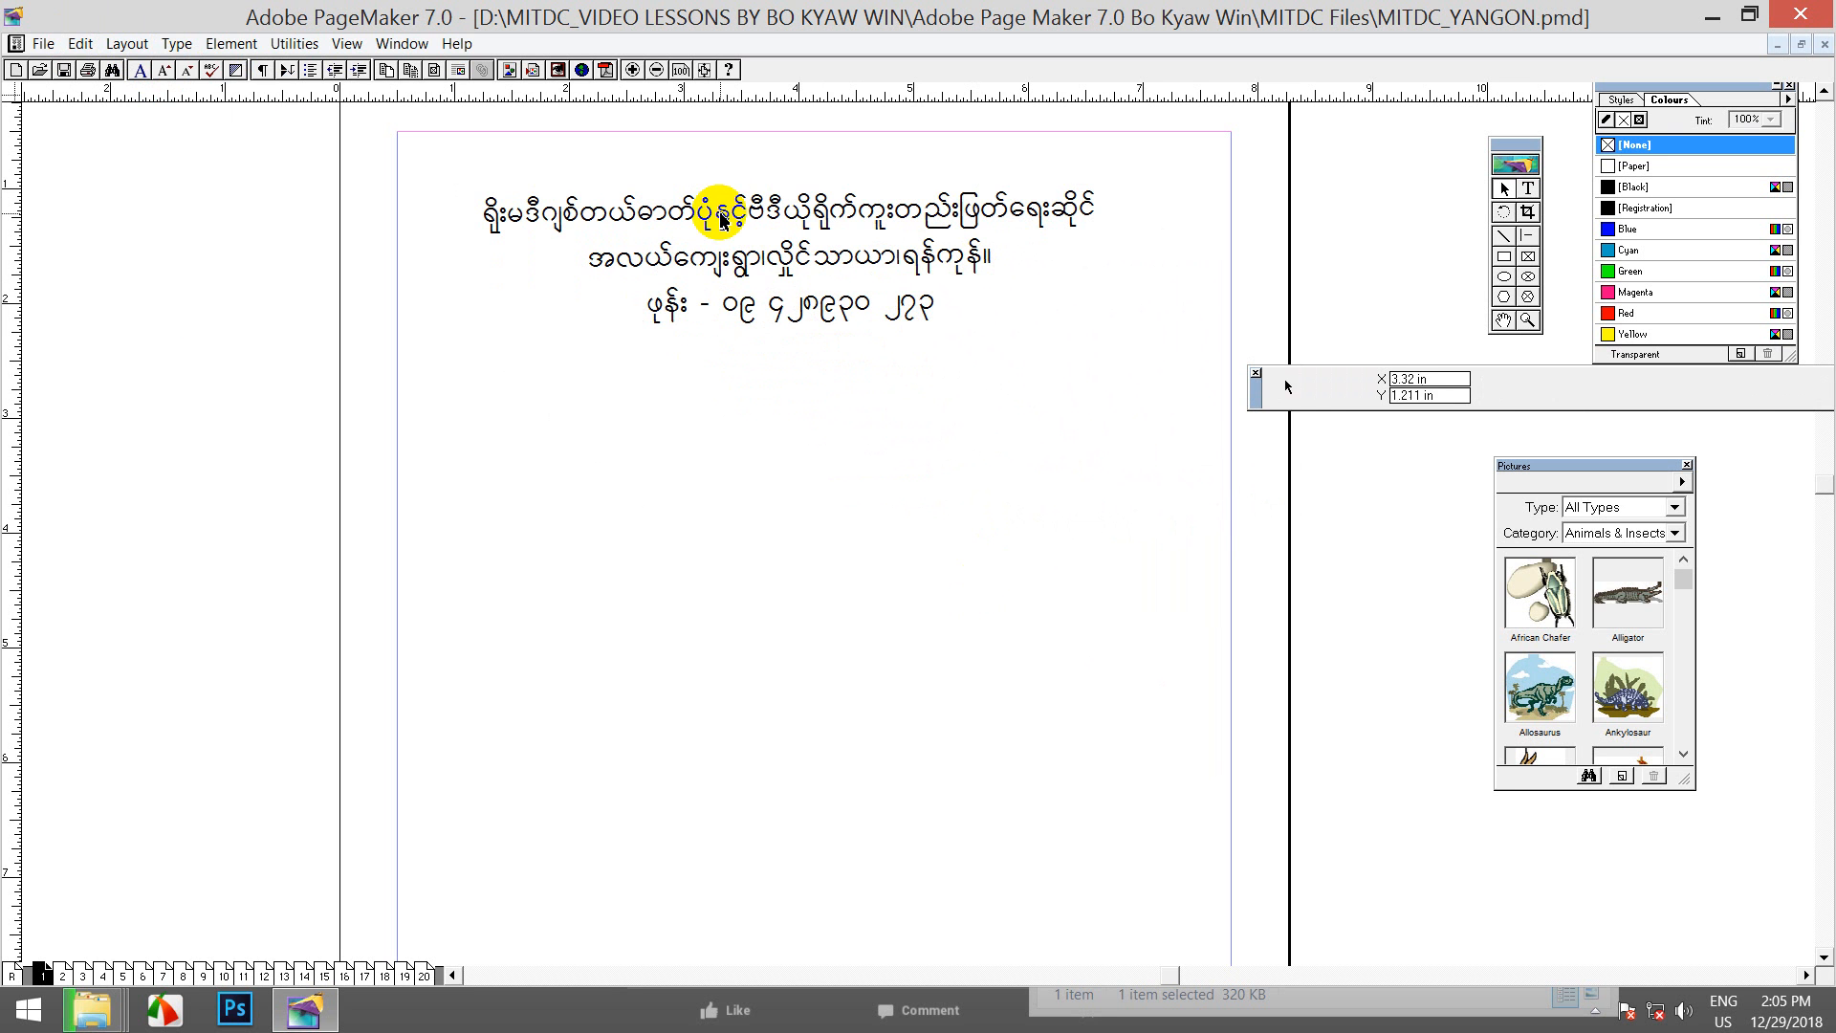
# Step: Copy the text block and use Paste Multiple for 4 copies with a horizontal offset of 0 and a vertical offset of 3 inches
pyautogui.click(724, 219)
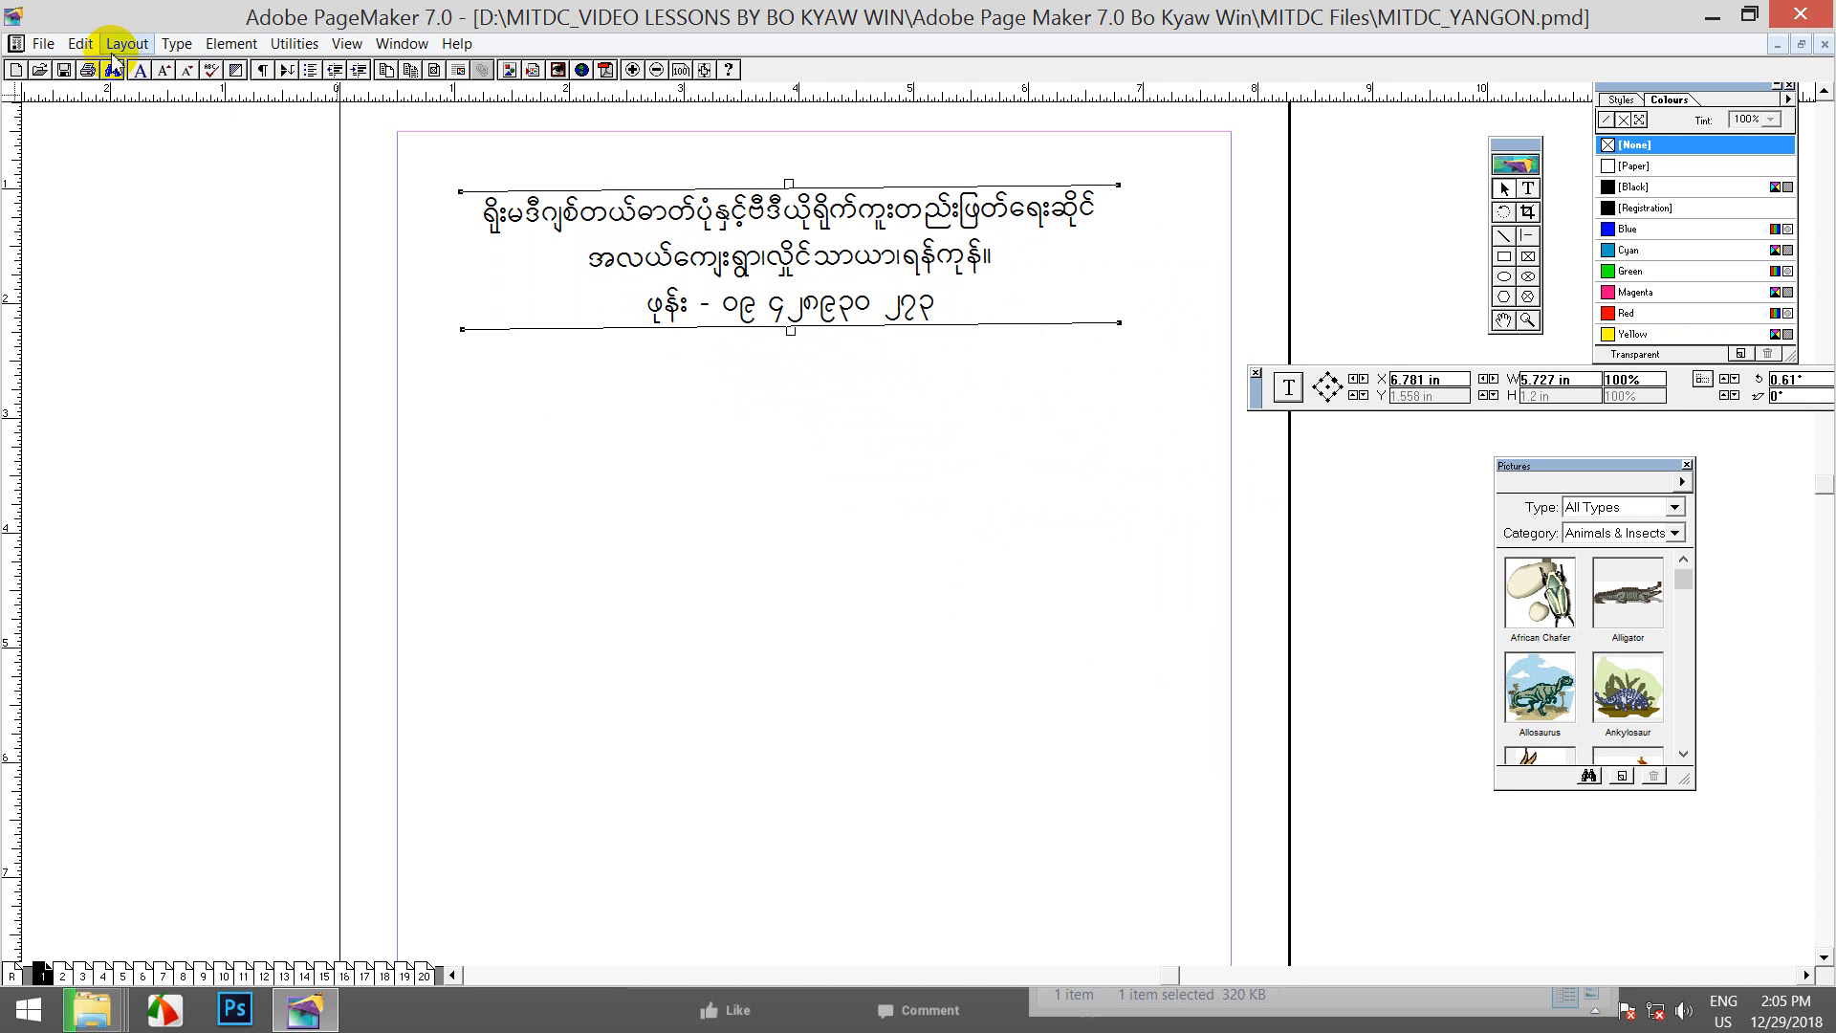
pyautogui.click(81, 43)
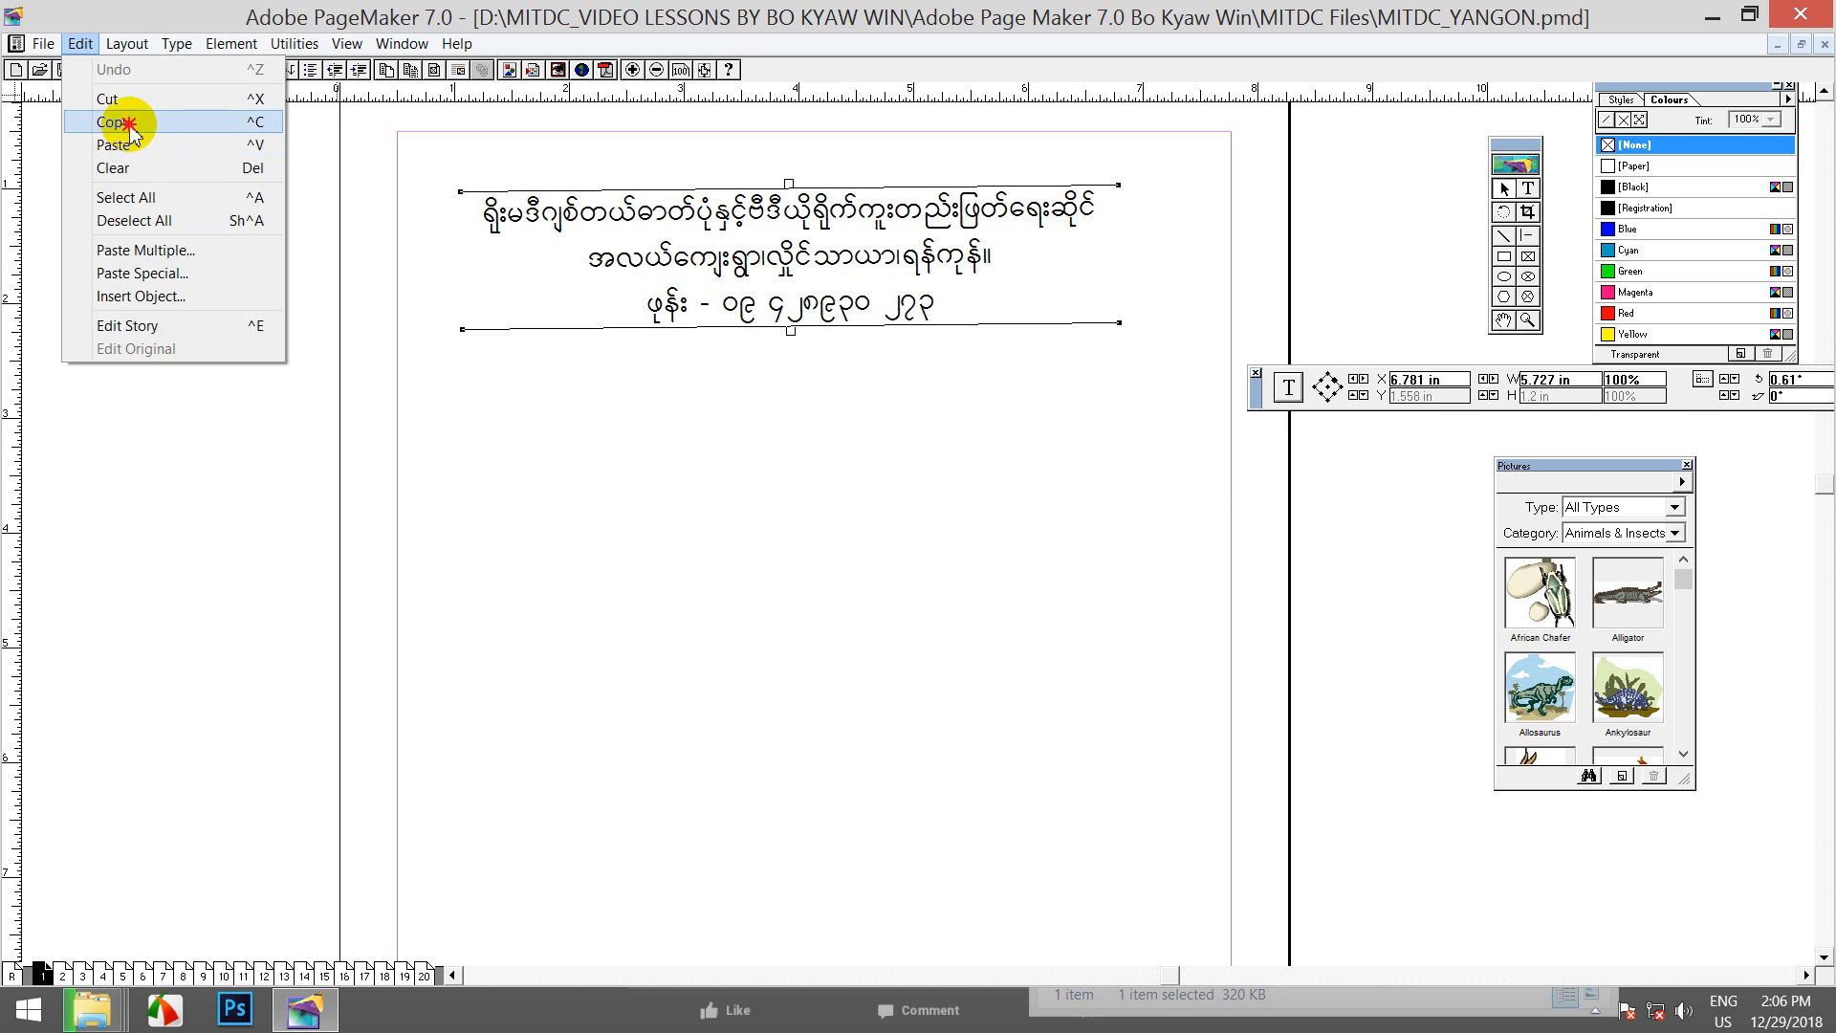
pyautogui.click(129, 125)
pyautogui.click(80, 43)
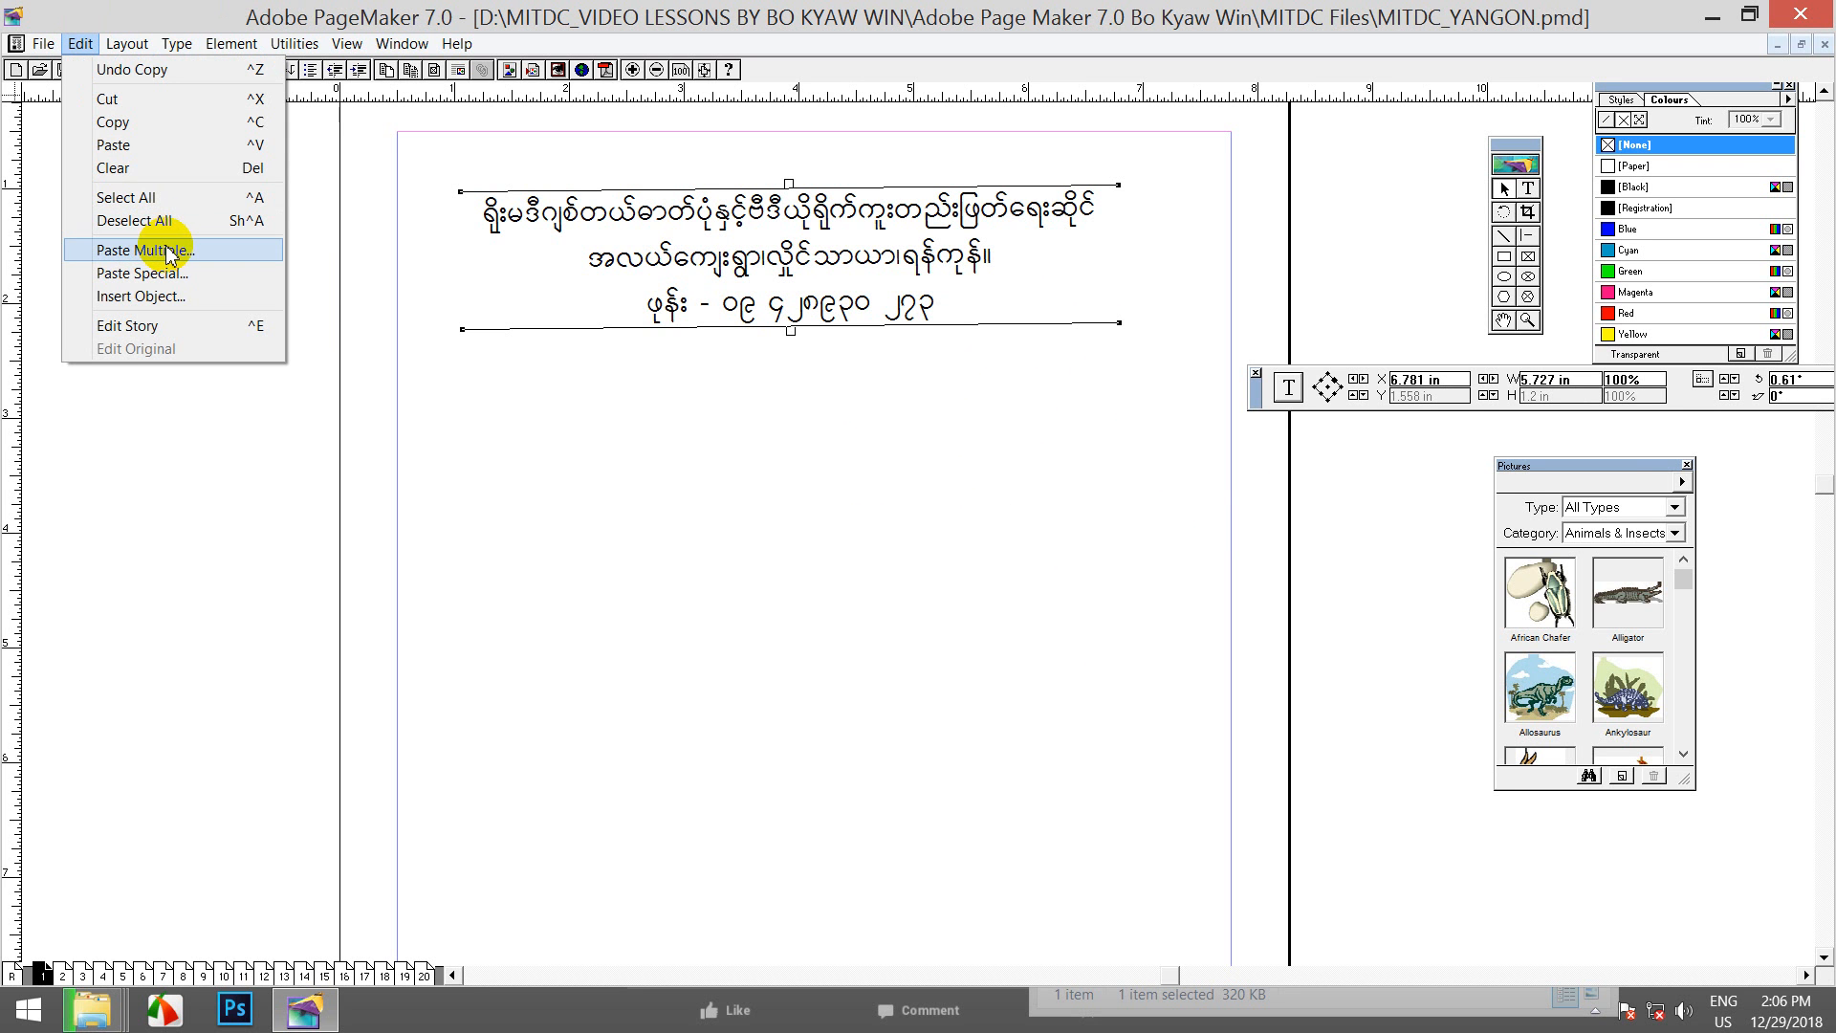
pyautogui.click(169, 251)
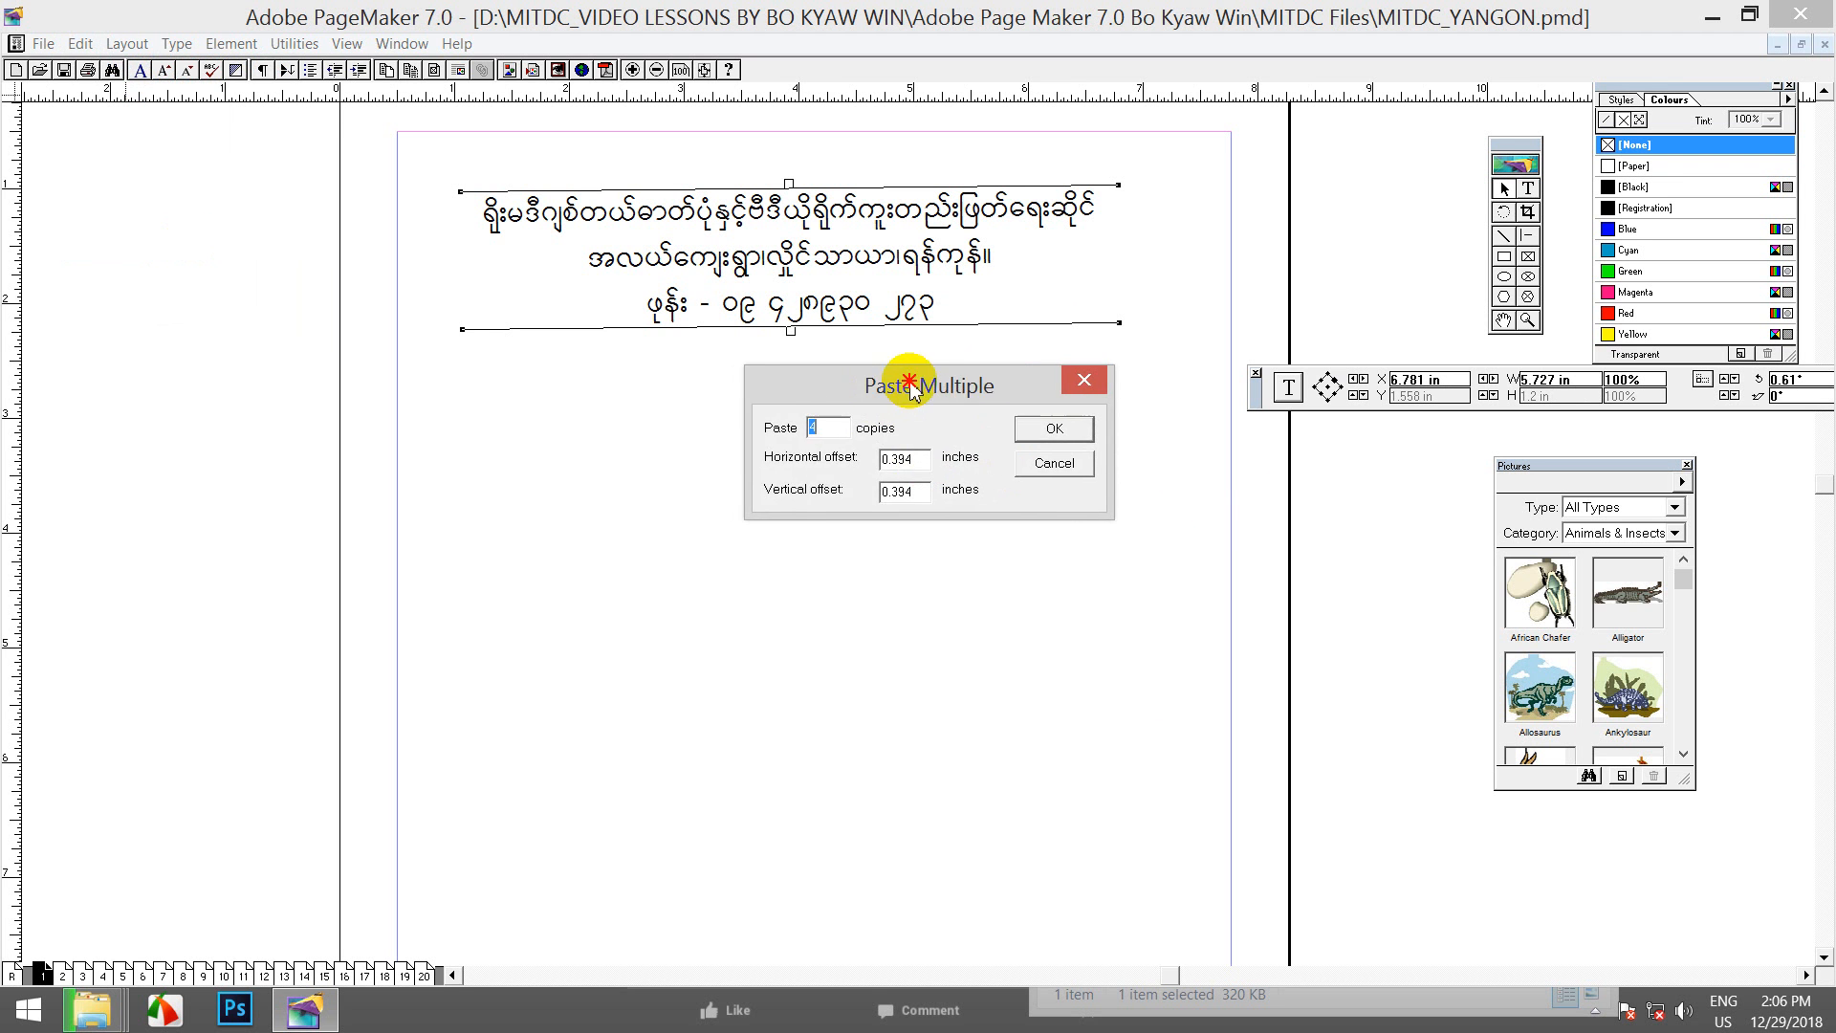
pyautogui.moveTo(897, 387); pyautogui.dragTo(951, 380)
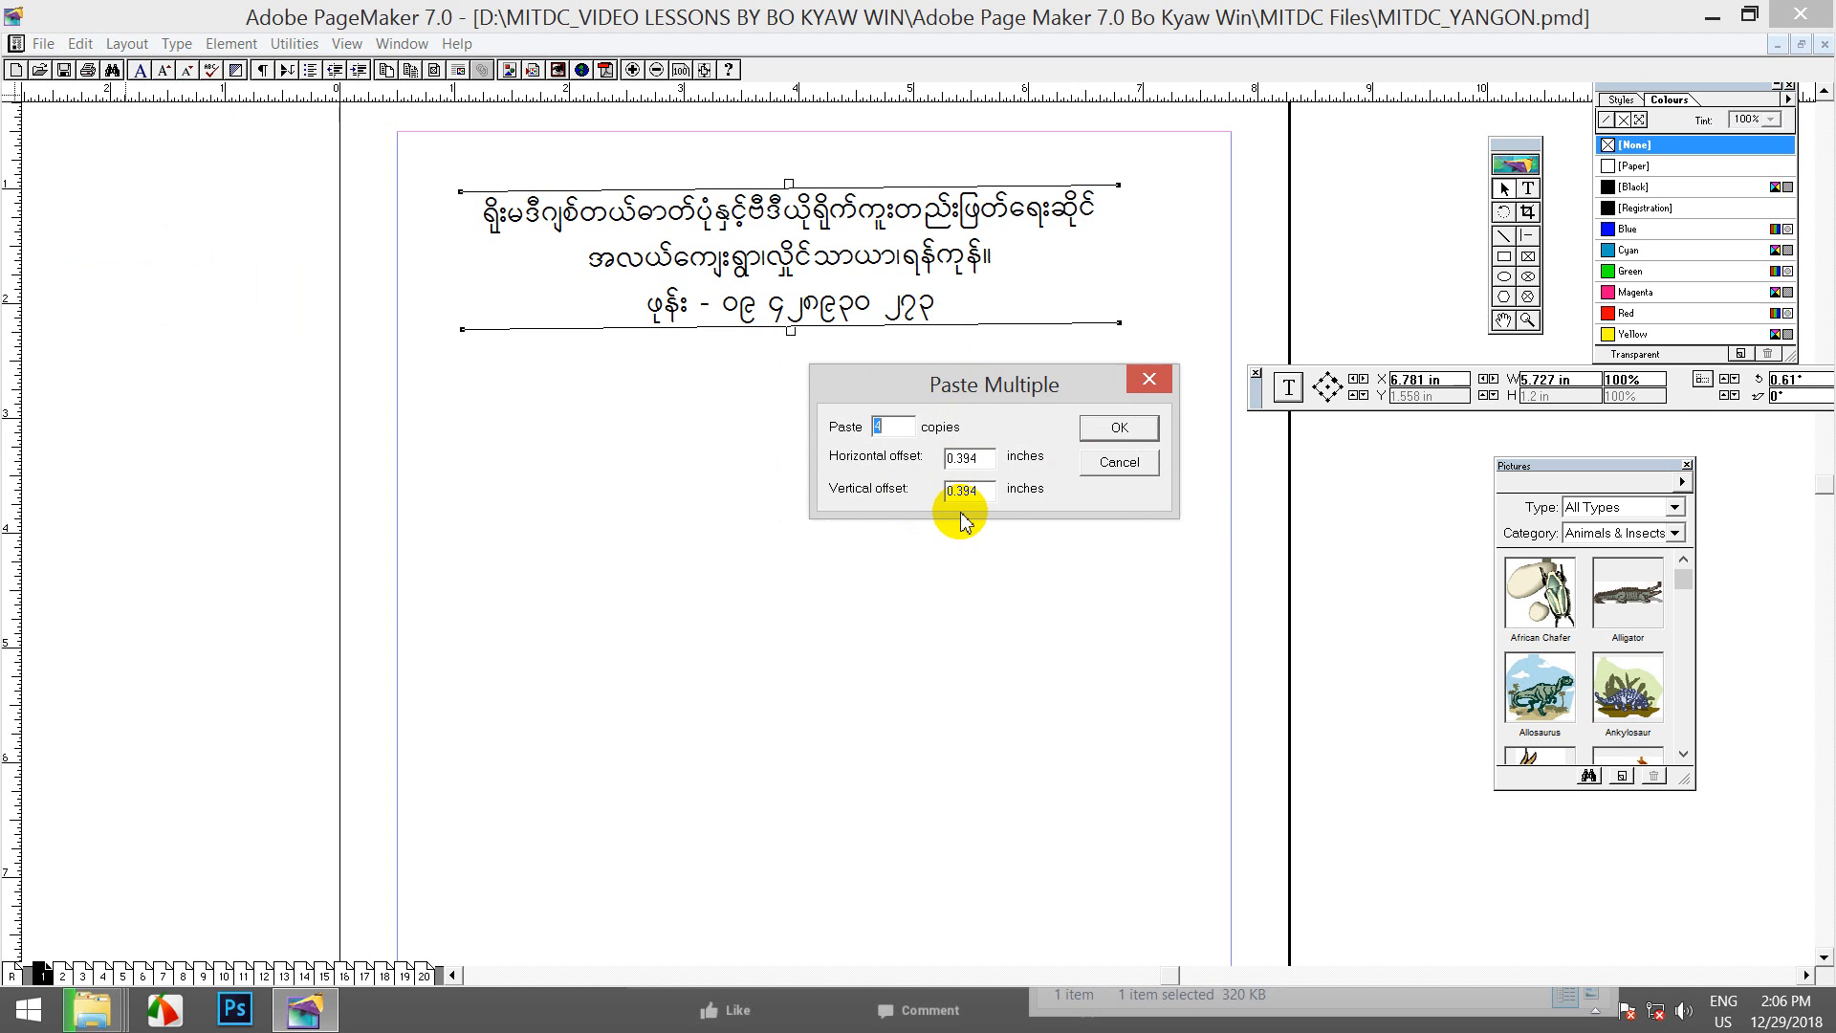
pyautogui.doubleClick(988, 460)
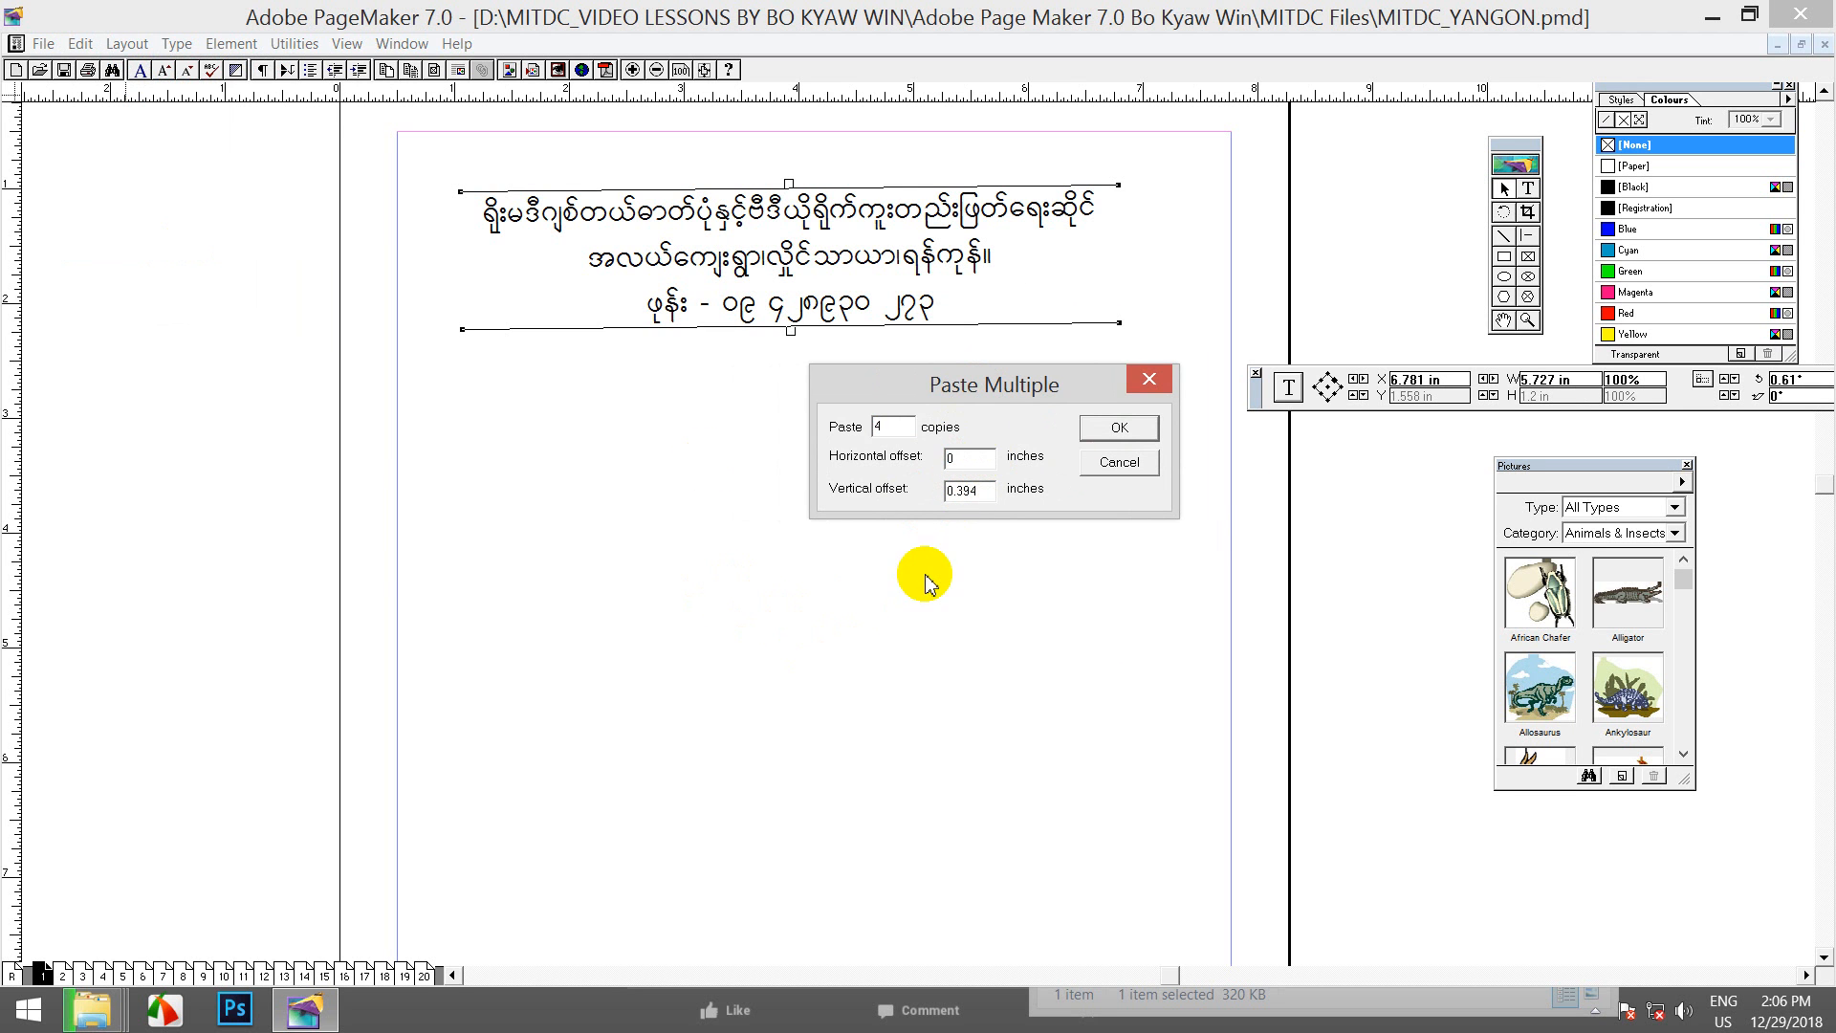
pyautogui.doubleClick(968, 492)
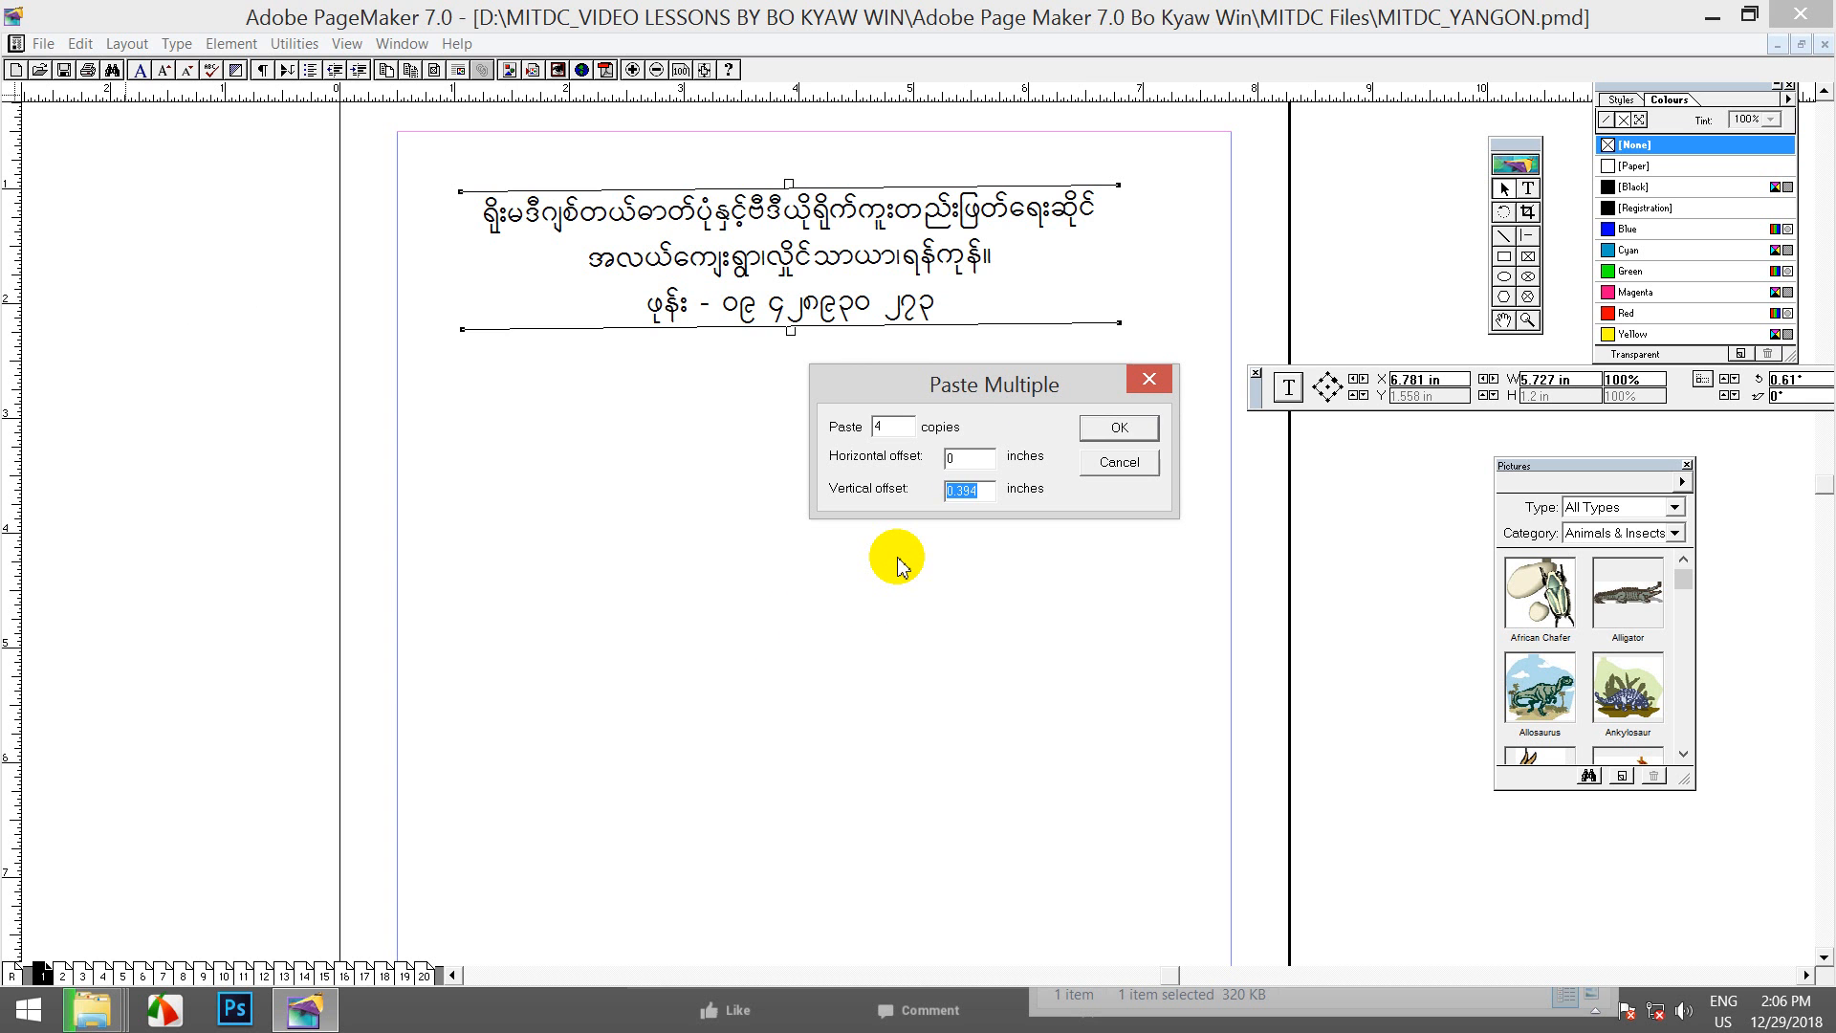
pyautogui.click(1128, 427)
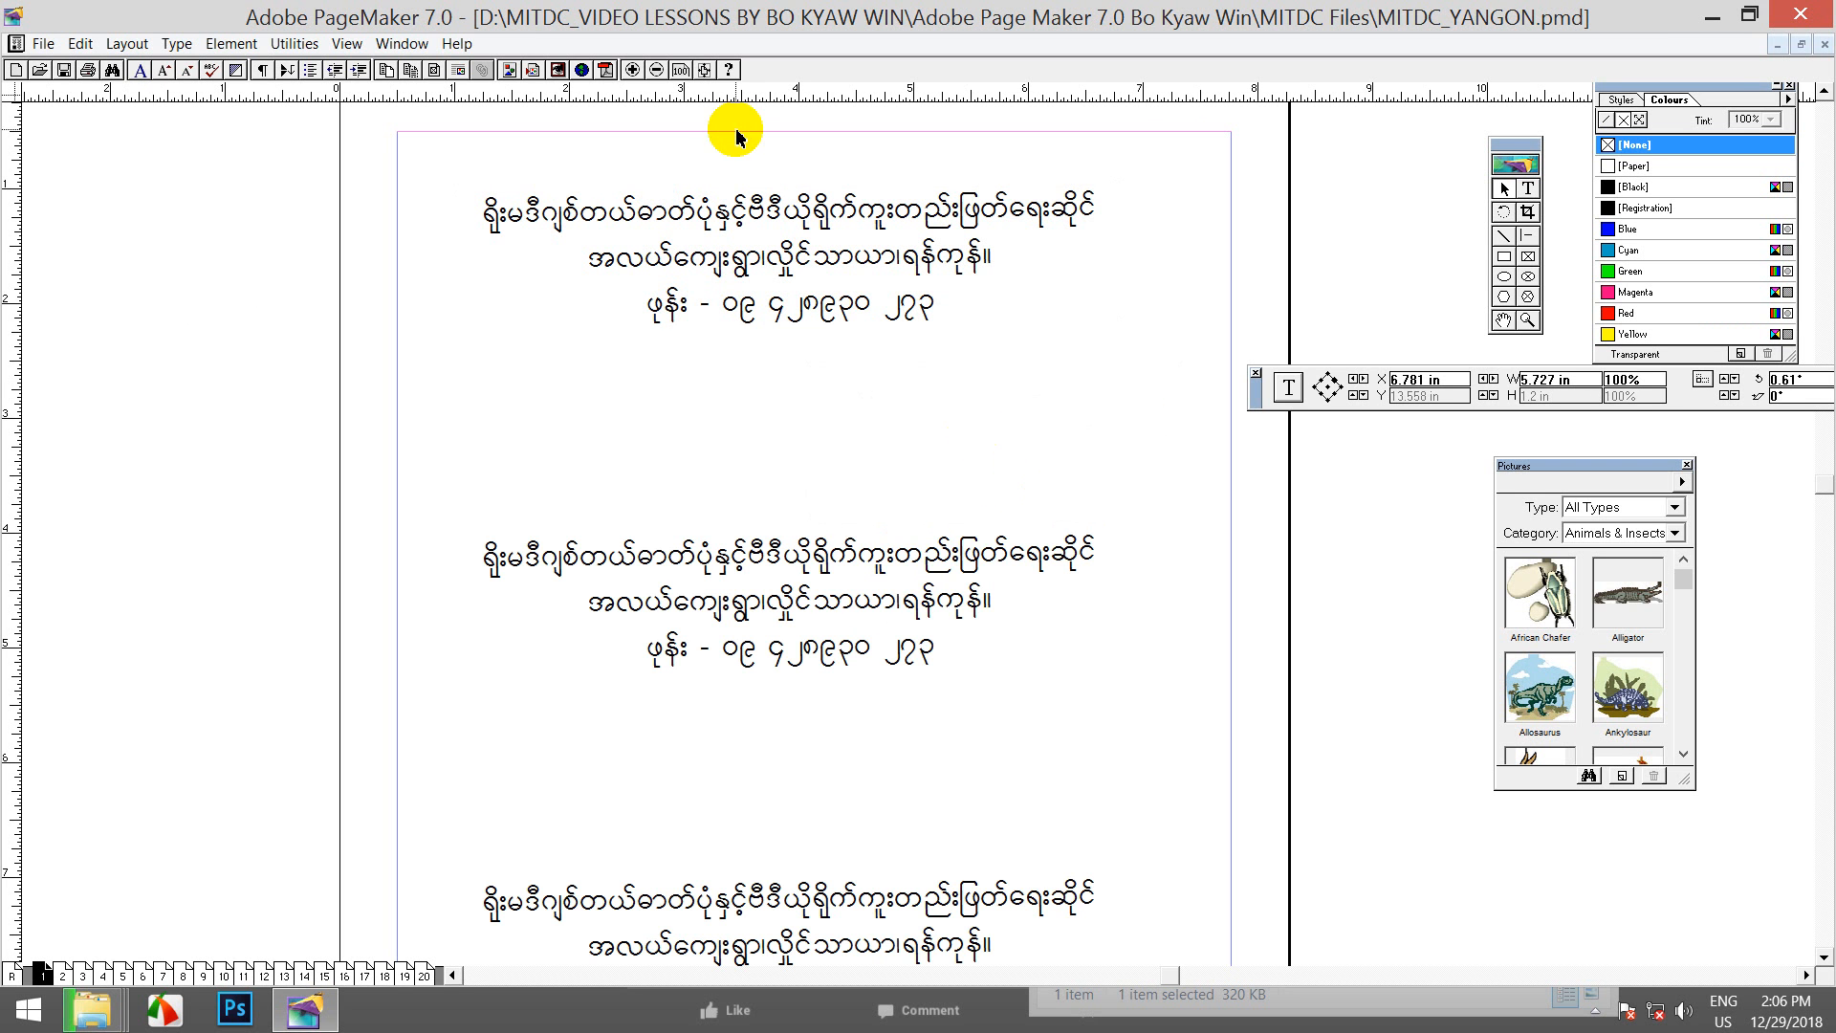
# Step: Delete the three lower copies on the page and the one below it, and select the remaining text block
pyautogui.click(656, 71)
pyautogui.click(656, 73)
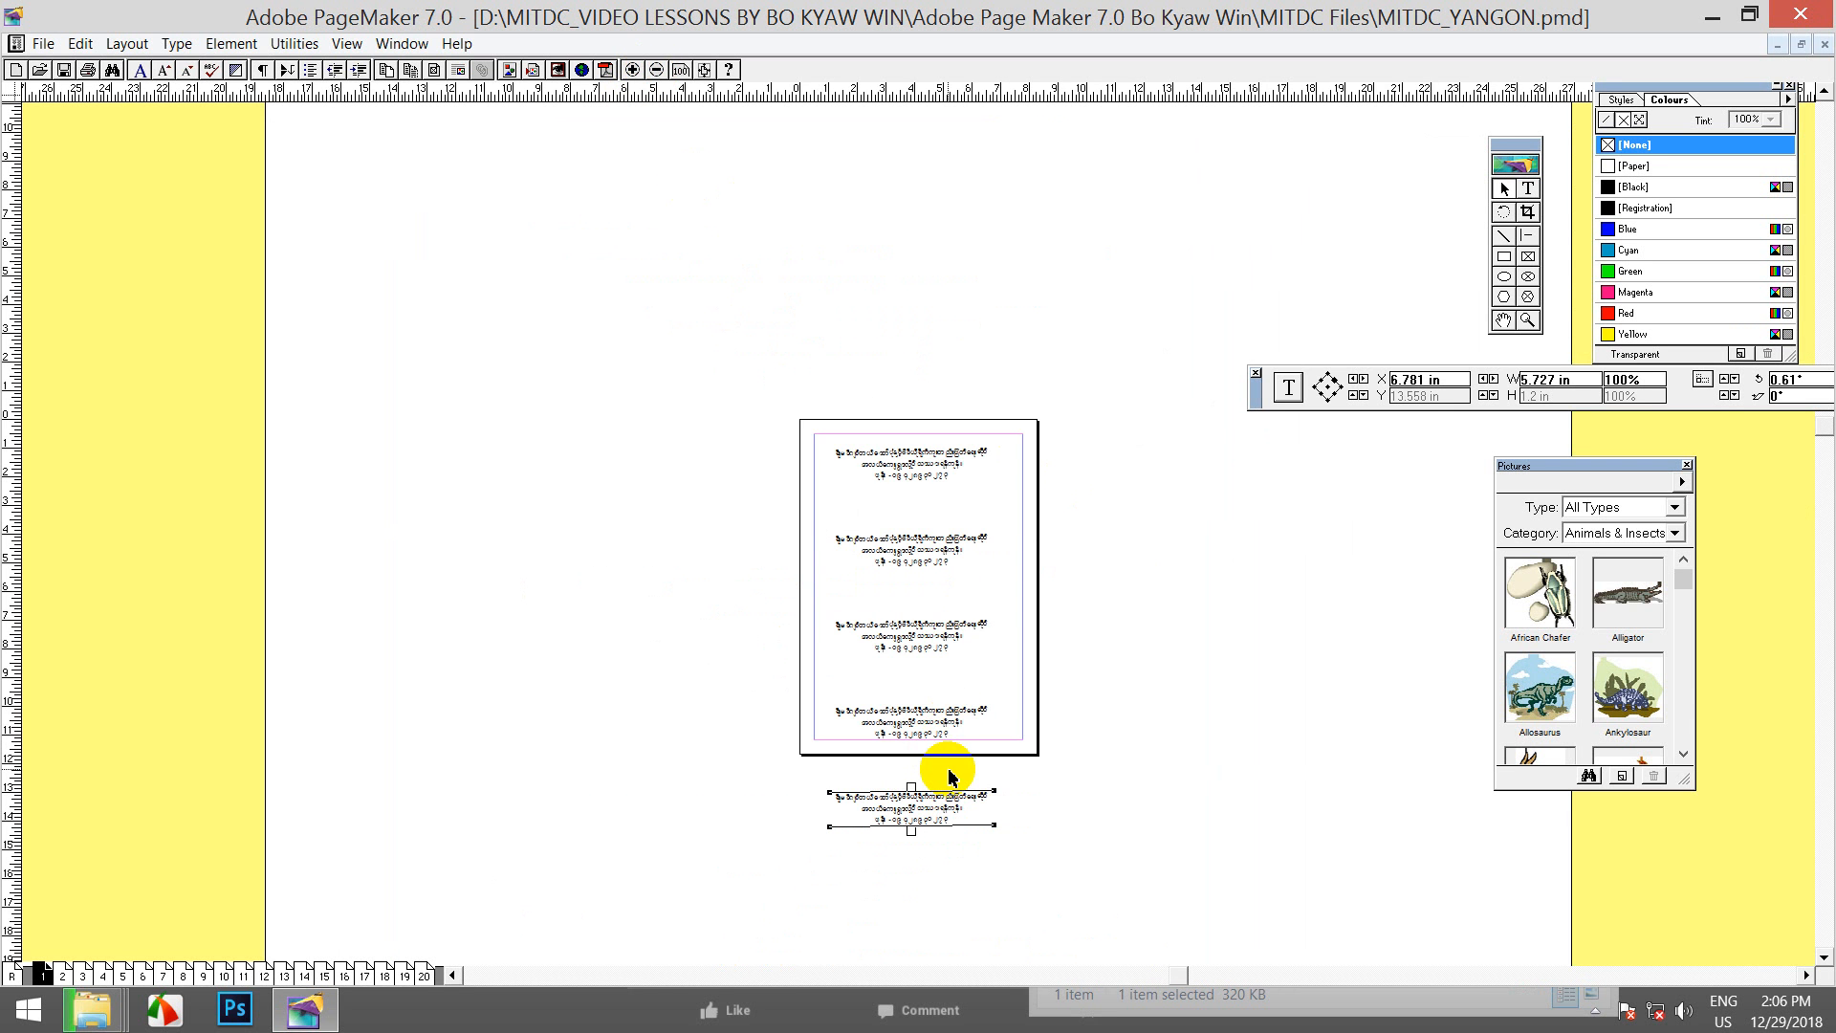
pyautogui.click(80, 44)
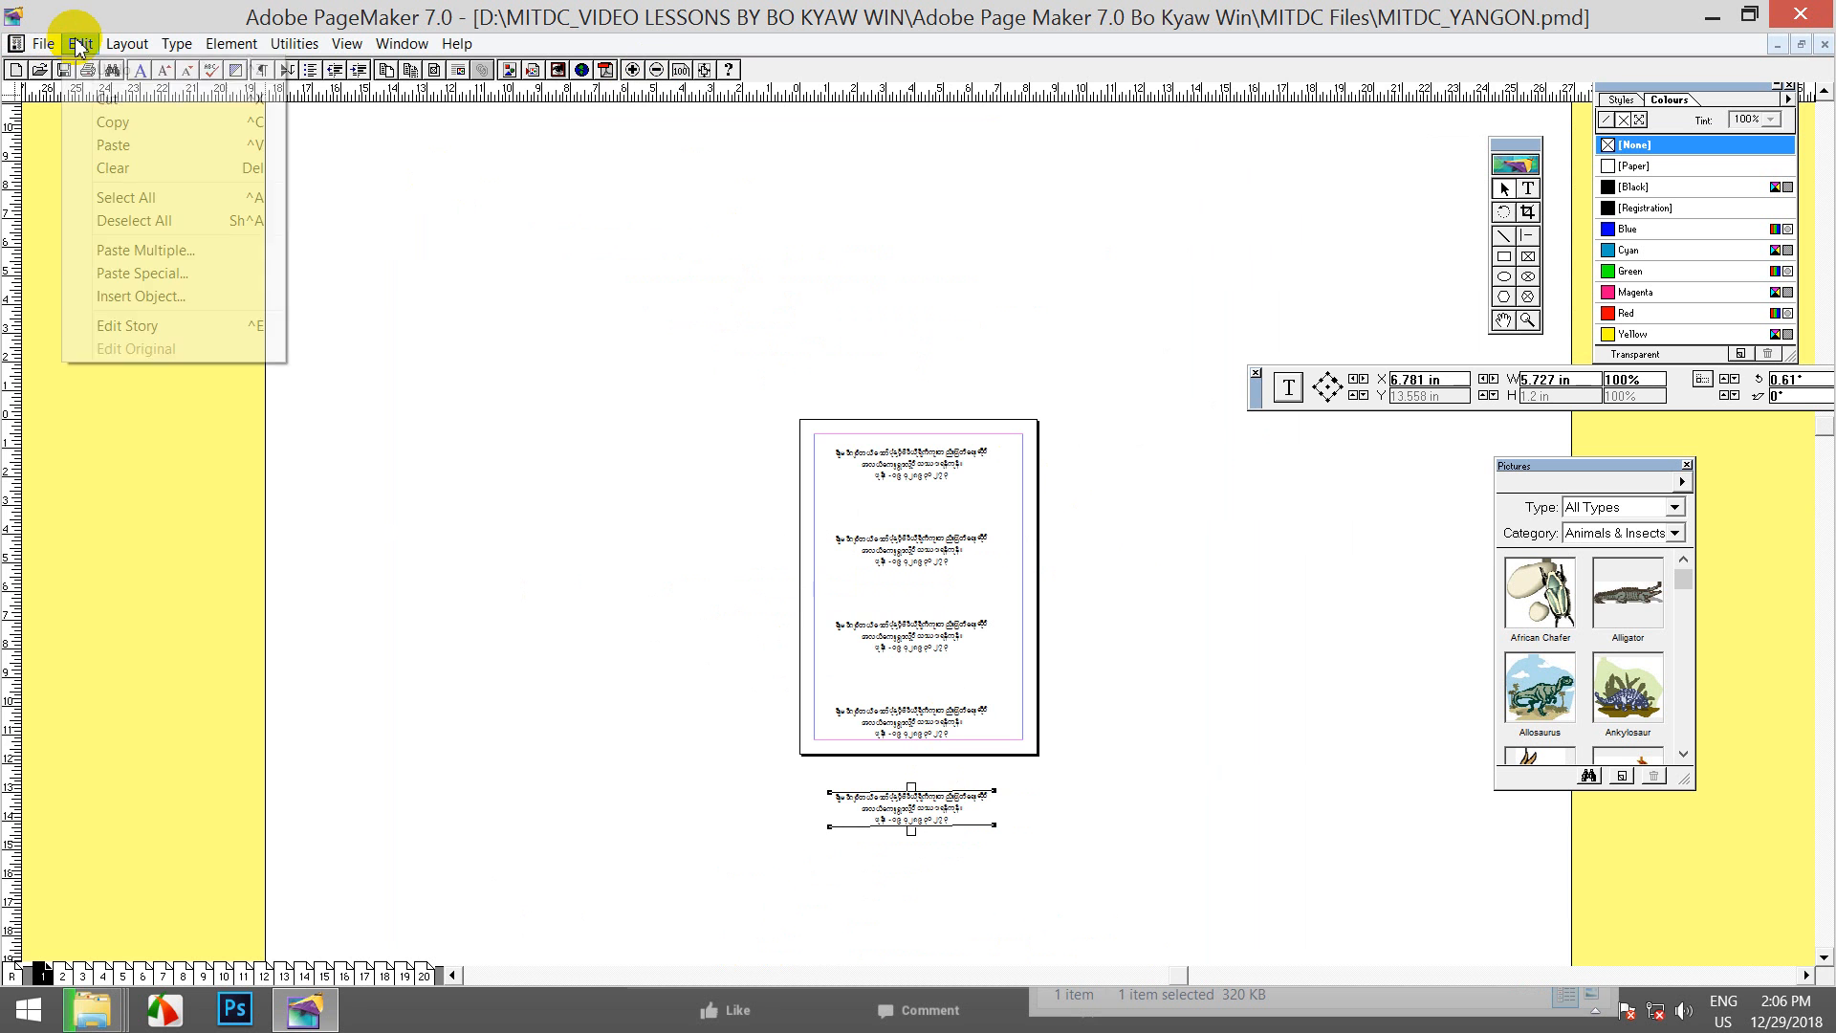
pyautogui.click(1009, 832)
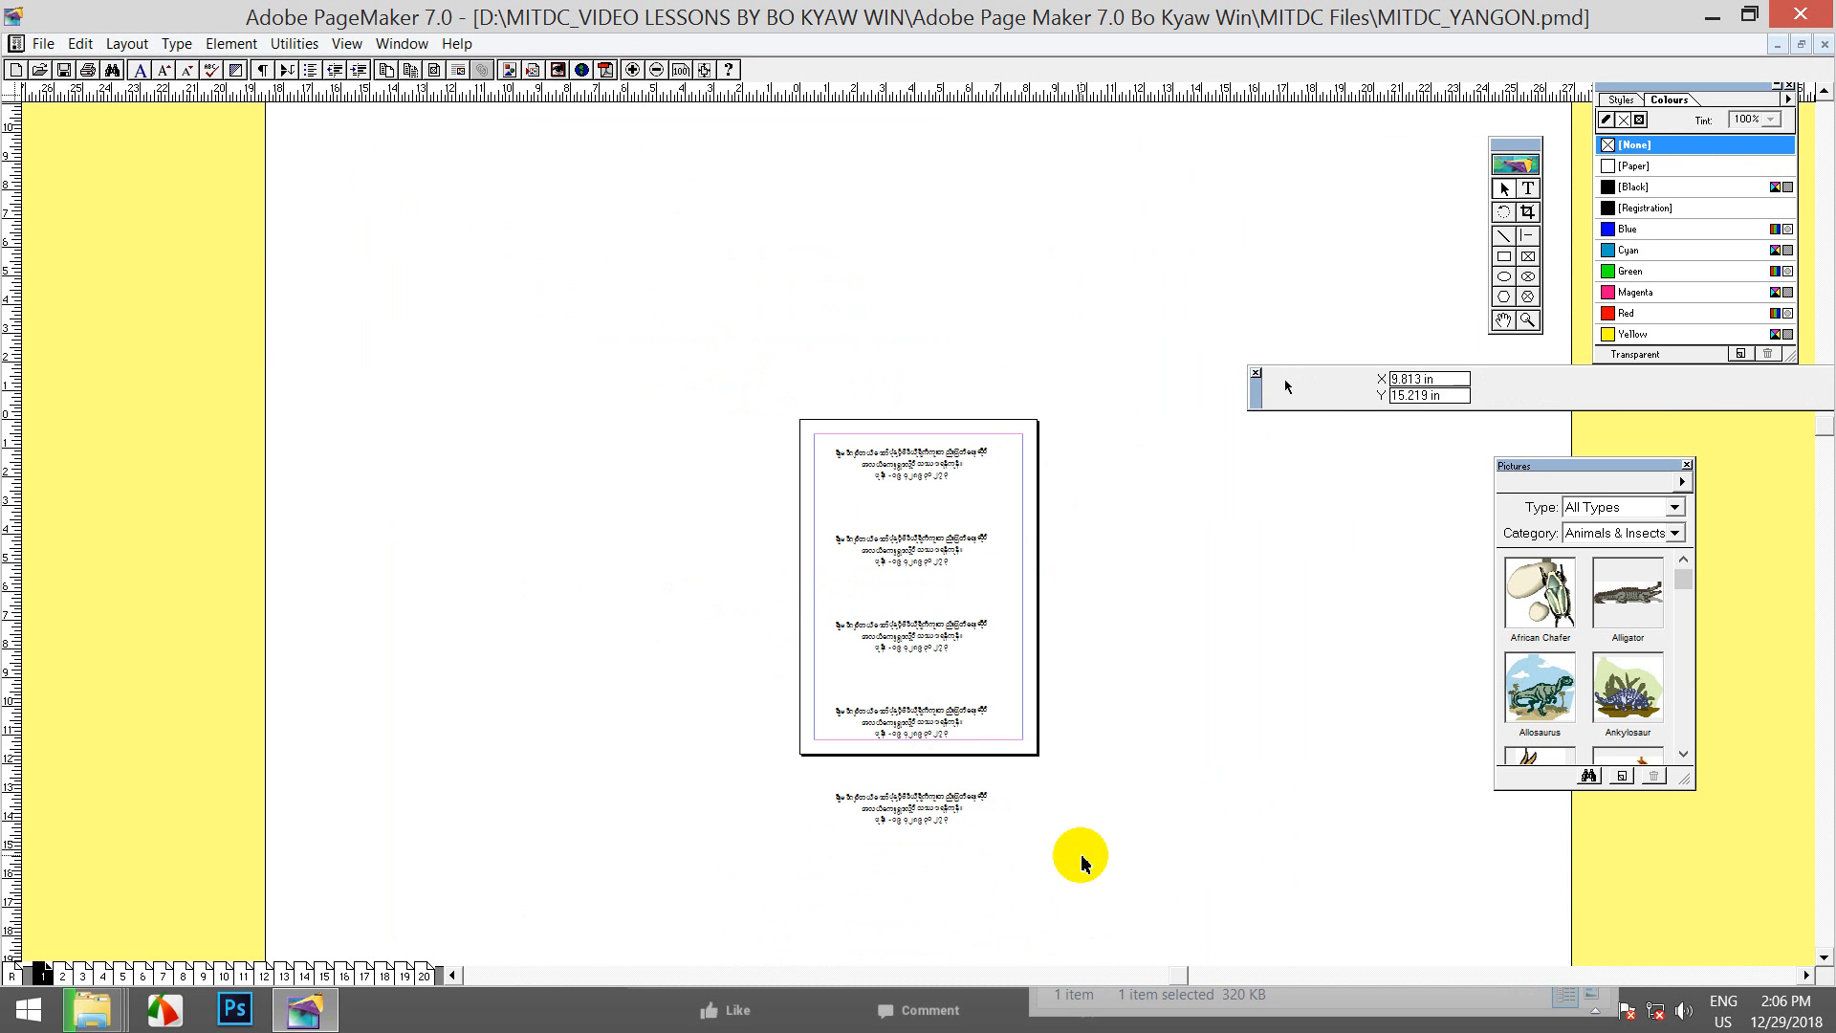
pyautogui.moveTo(1070, 859); pyautogui.dragTo(887, 582)
pyautogui.click(911, 559)
pyautogui.press('Delete')
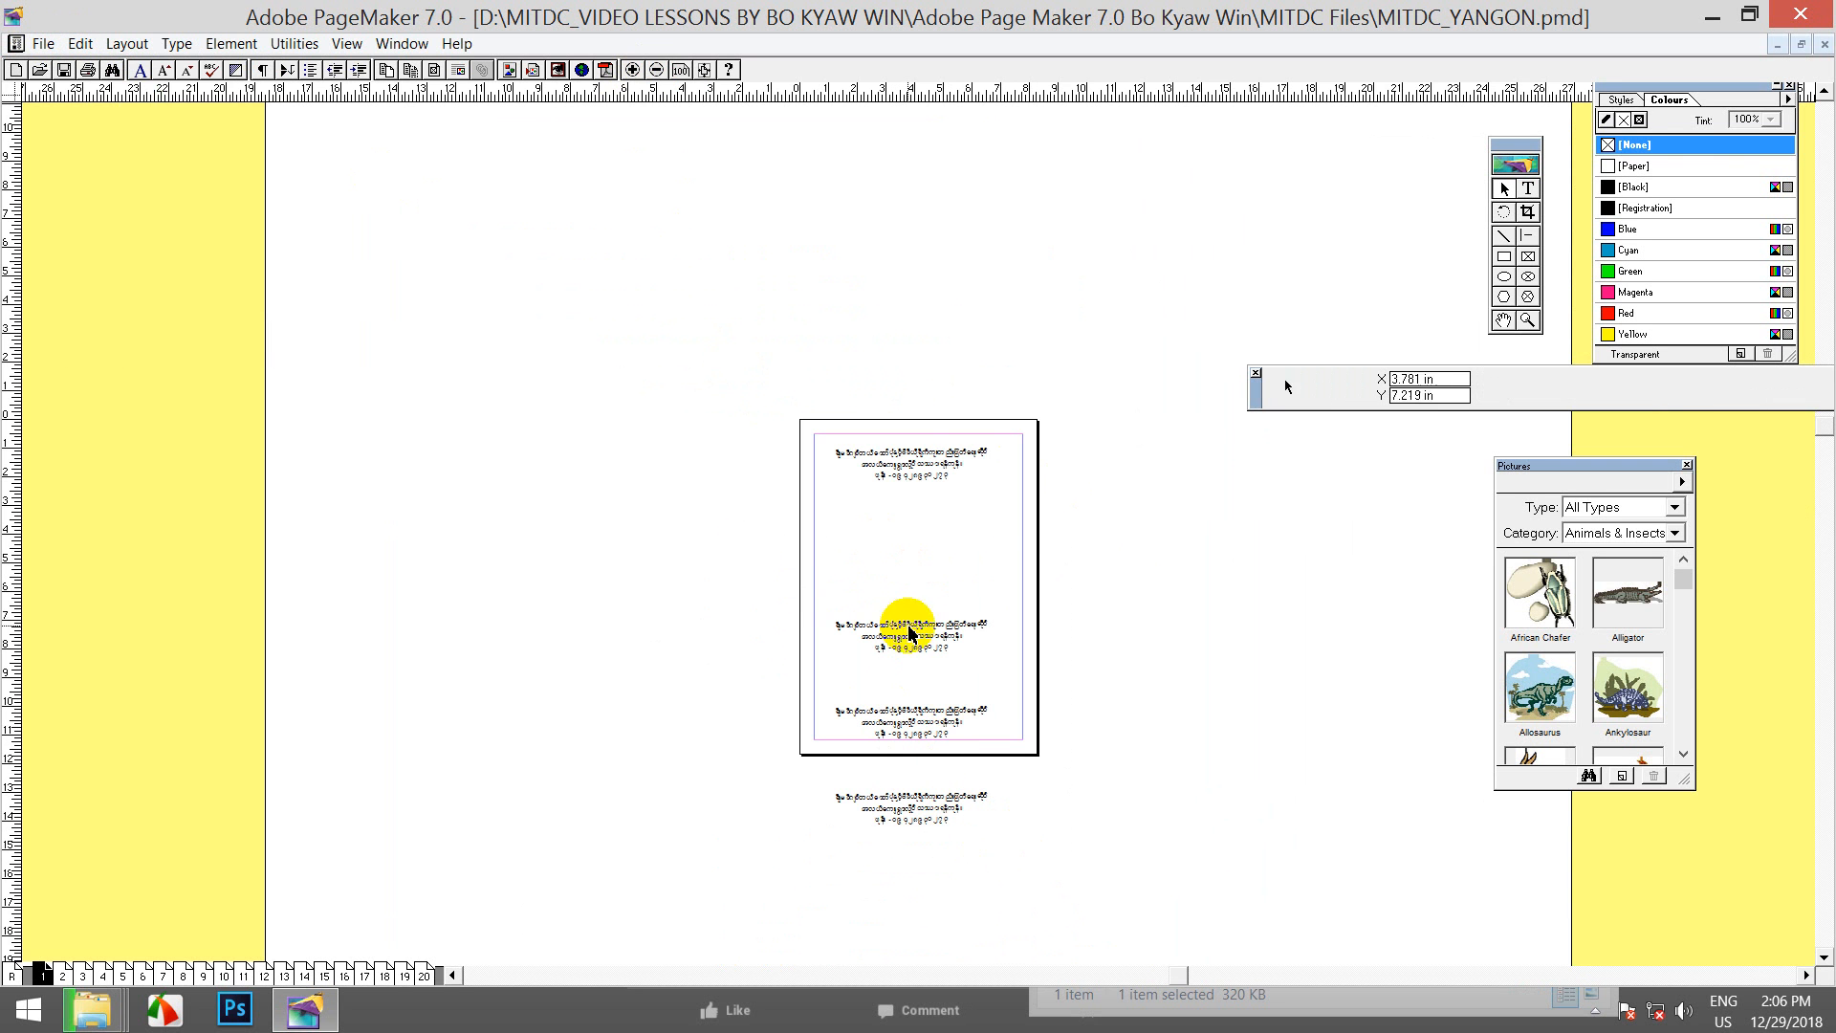
pyautogui.click(909, 631)
pyautogui.press('Delete')
pyautogui.click(913, 717)
pyautogui.press('Delete')
pyautogui.click(915, 795)
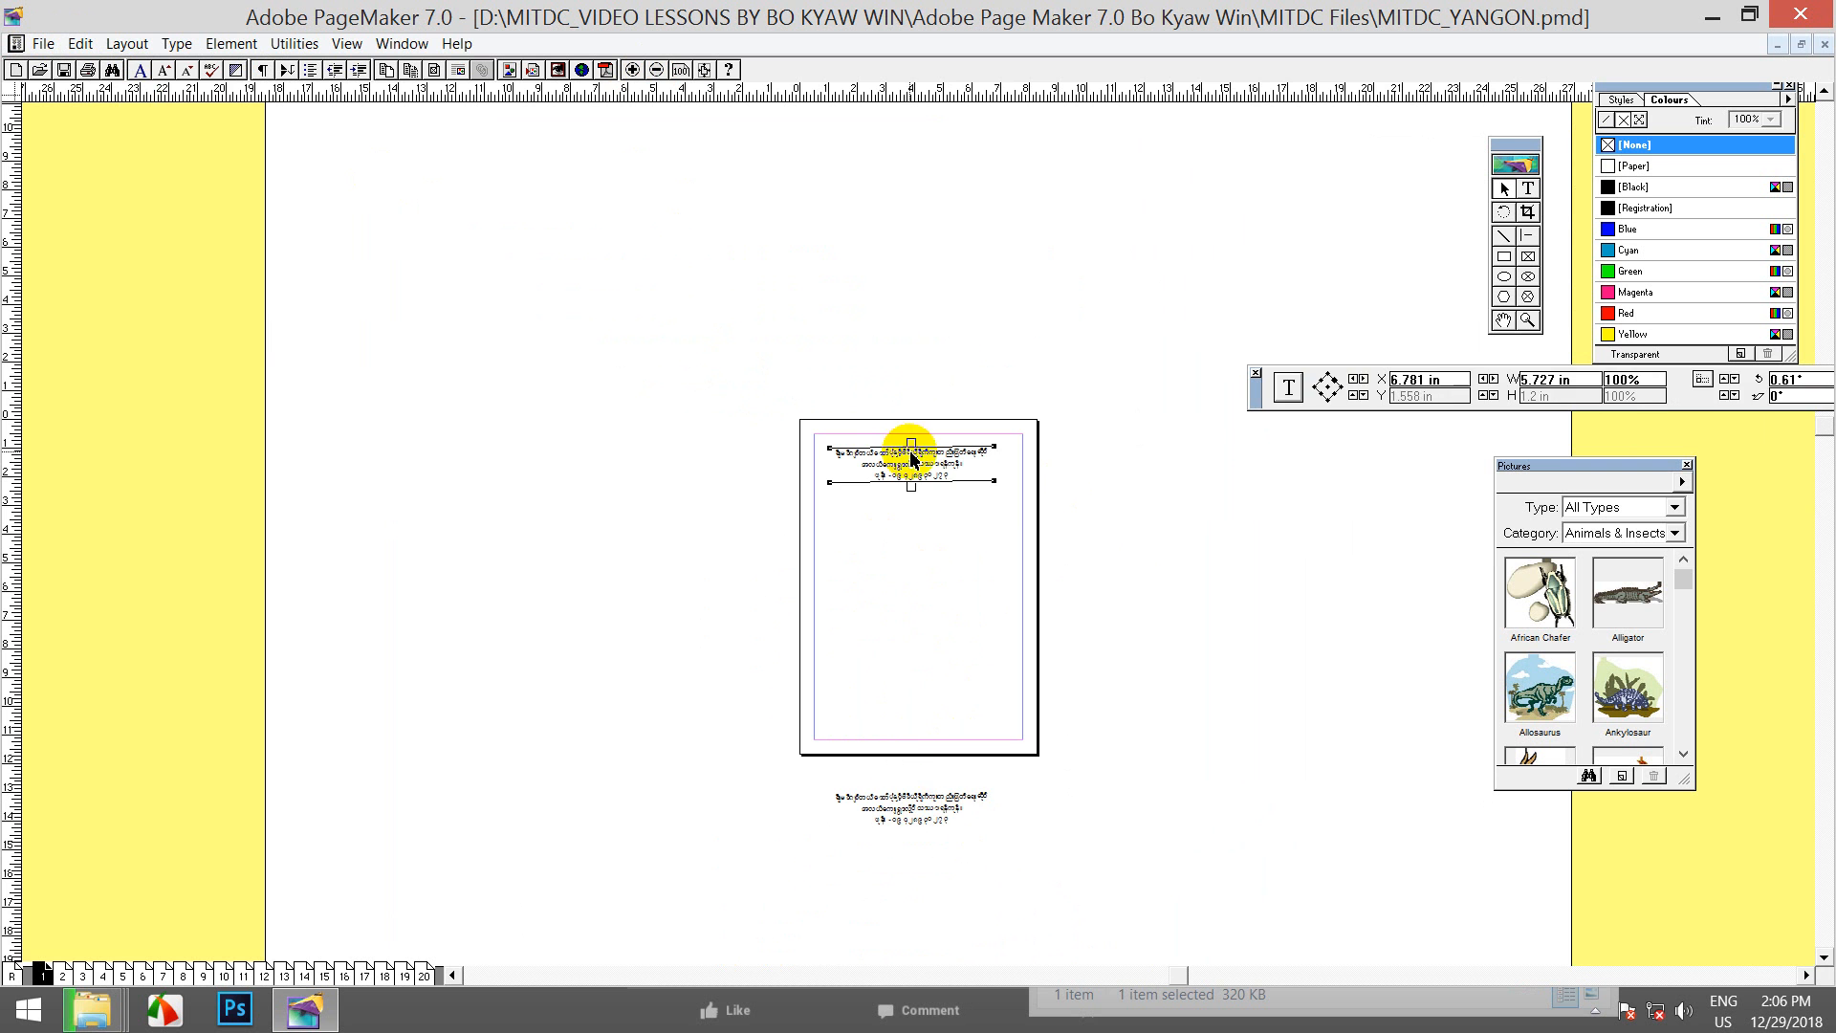
pyautogui.click(918, 793)
pyautogui.press('Delete')
pyautogui.click(895, 457)
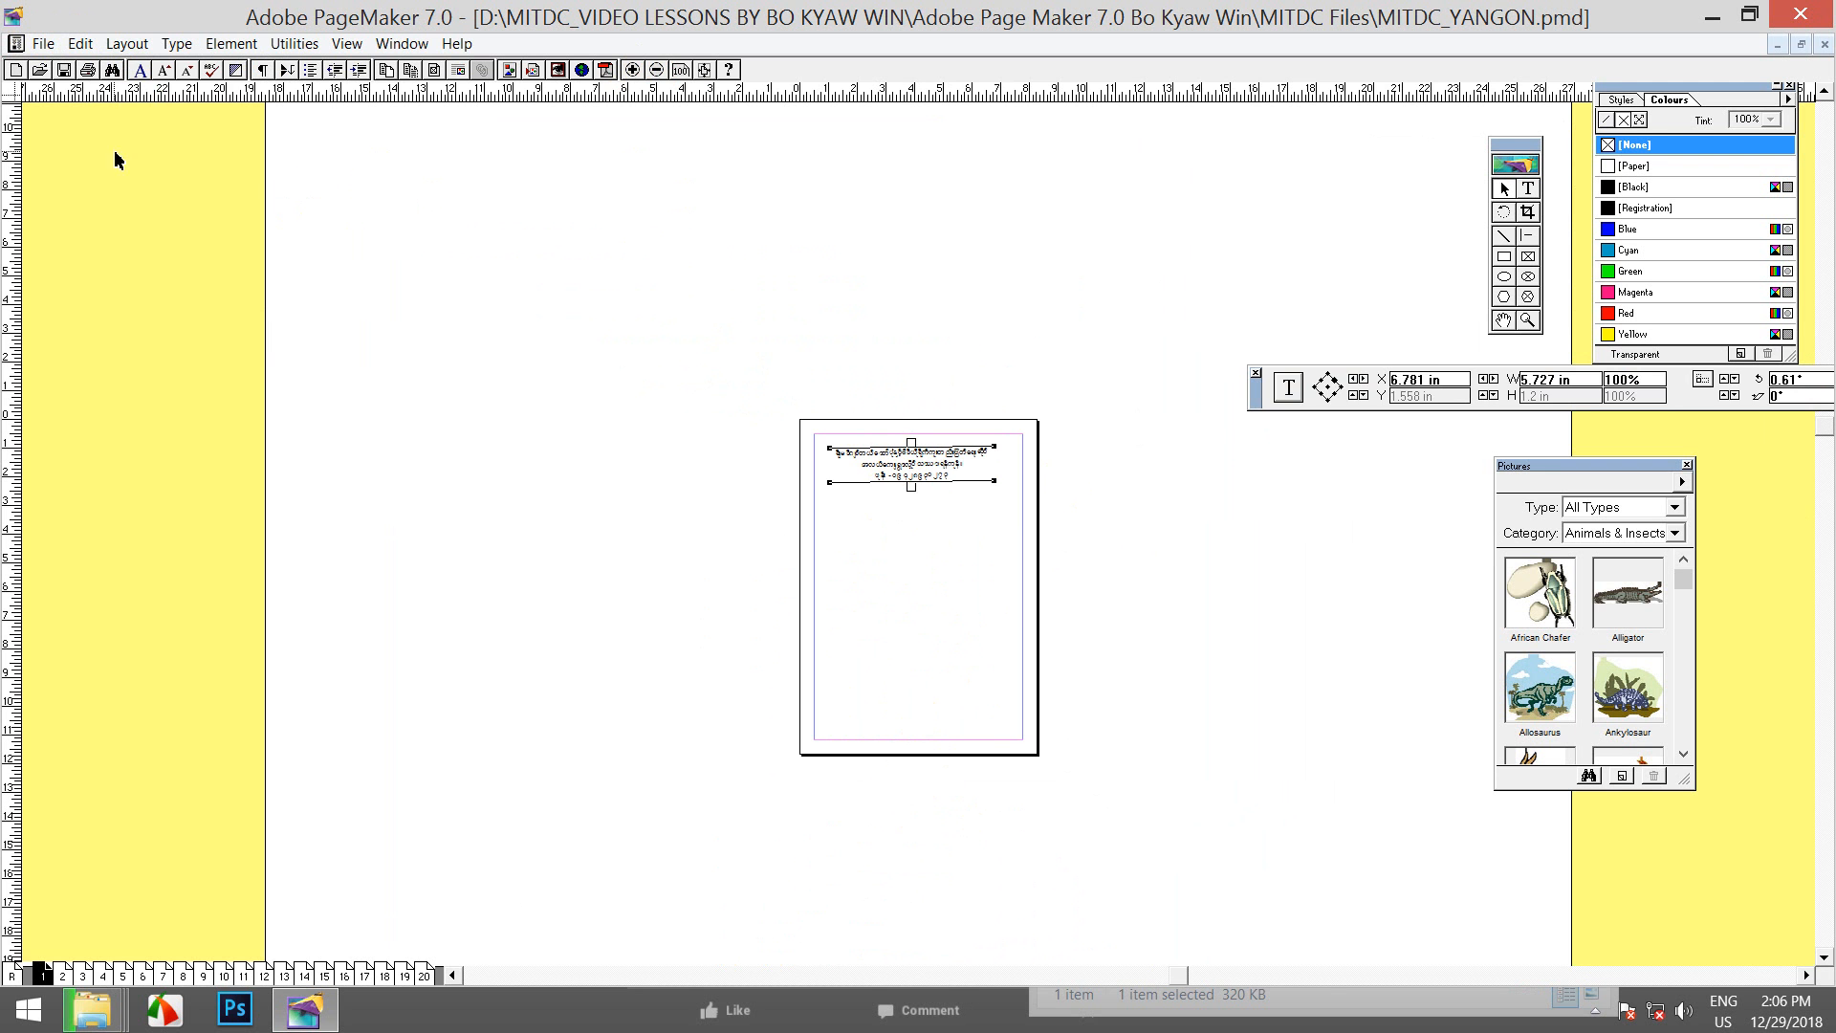
# Step: Copy the text block and use Paste Multiple for 4 copies with a horizontal offset of 0 and a vertical offset of 1 inch
pyautogui.click(76, 43)
pyautogui.click(90, 121)
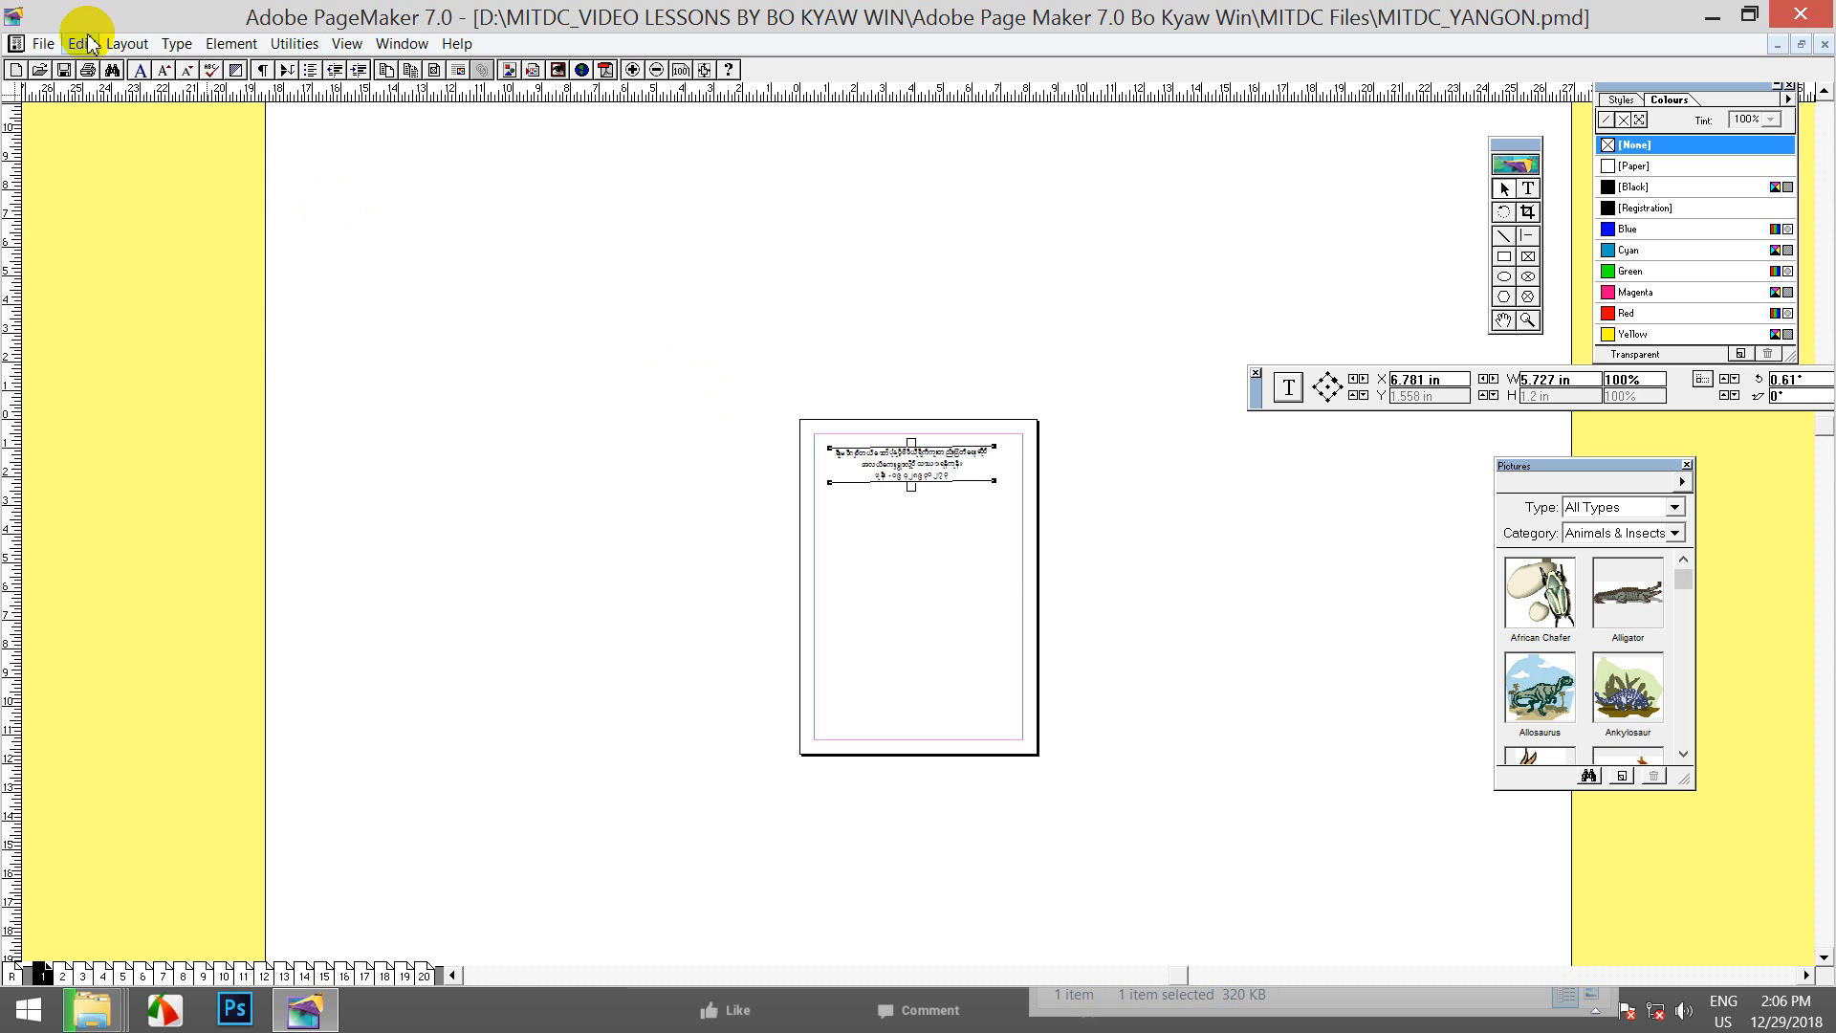
pyautogui.click(73, 44)
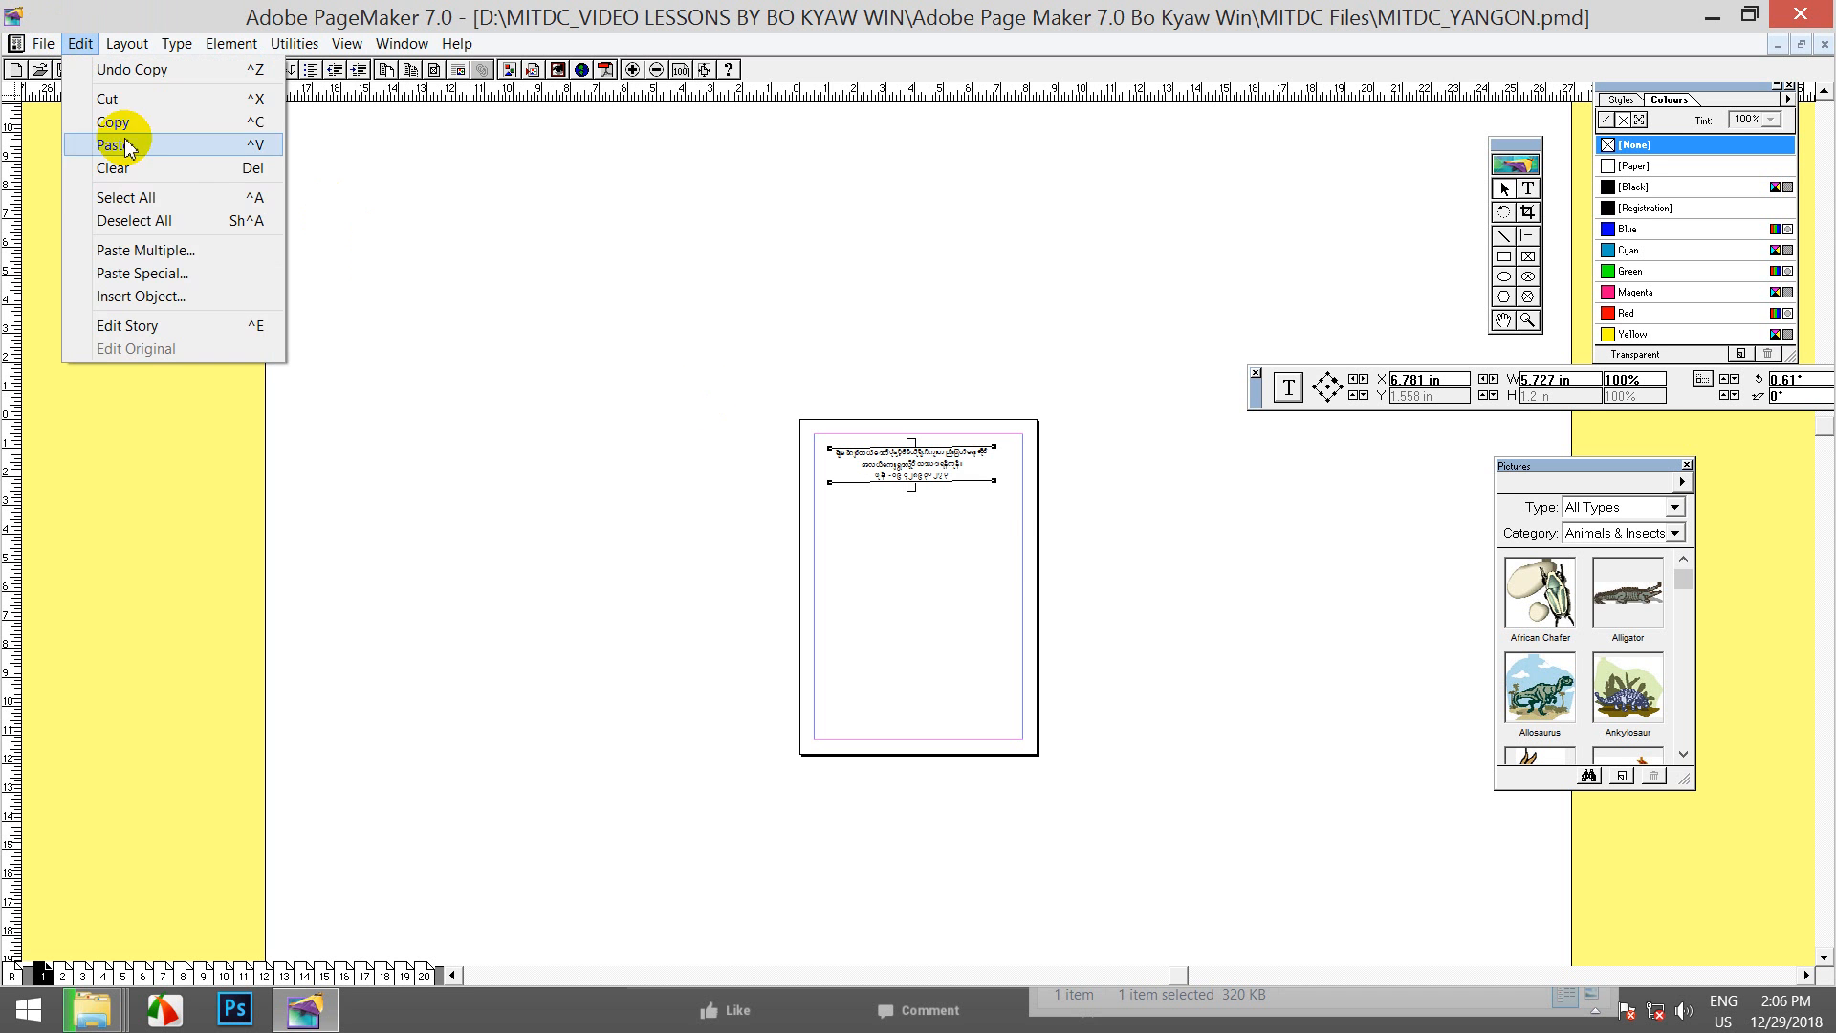
pyautogui.click(169, 252)
pyautogui.moveTo(896, 396); pyautogui.dragTo(371, 158)
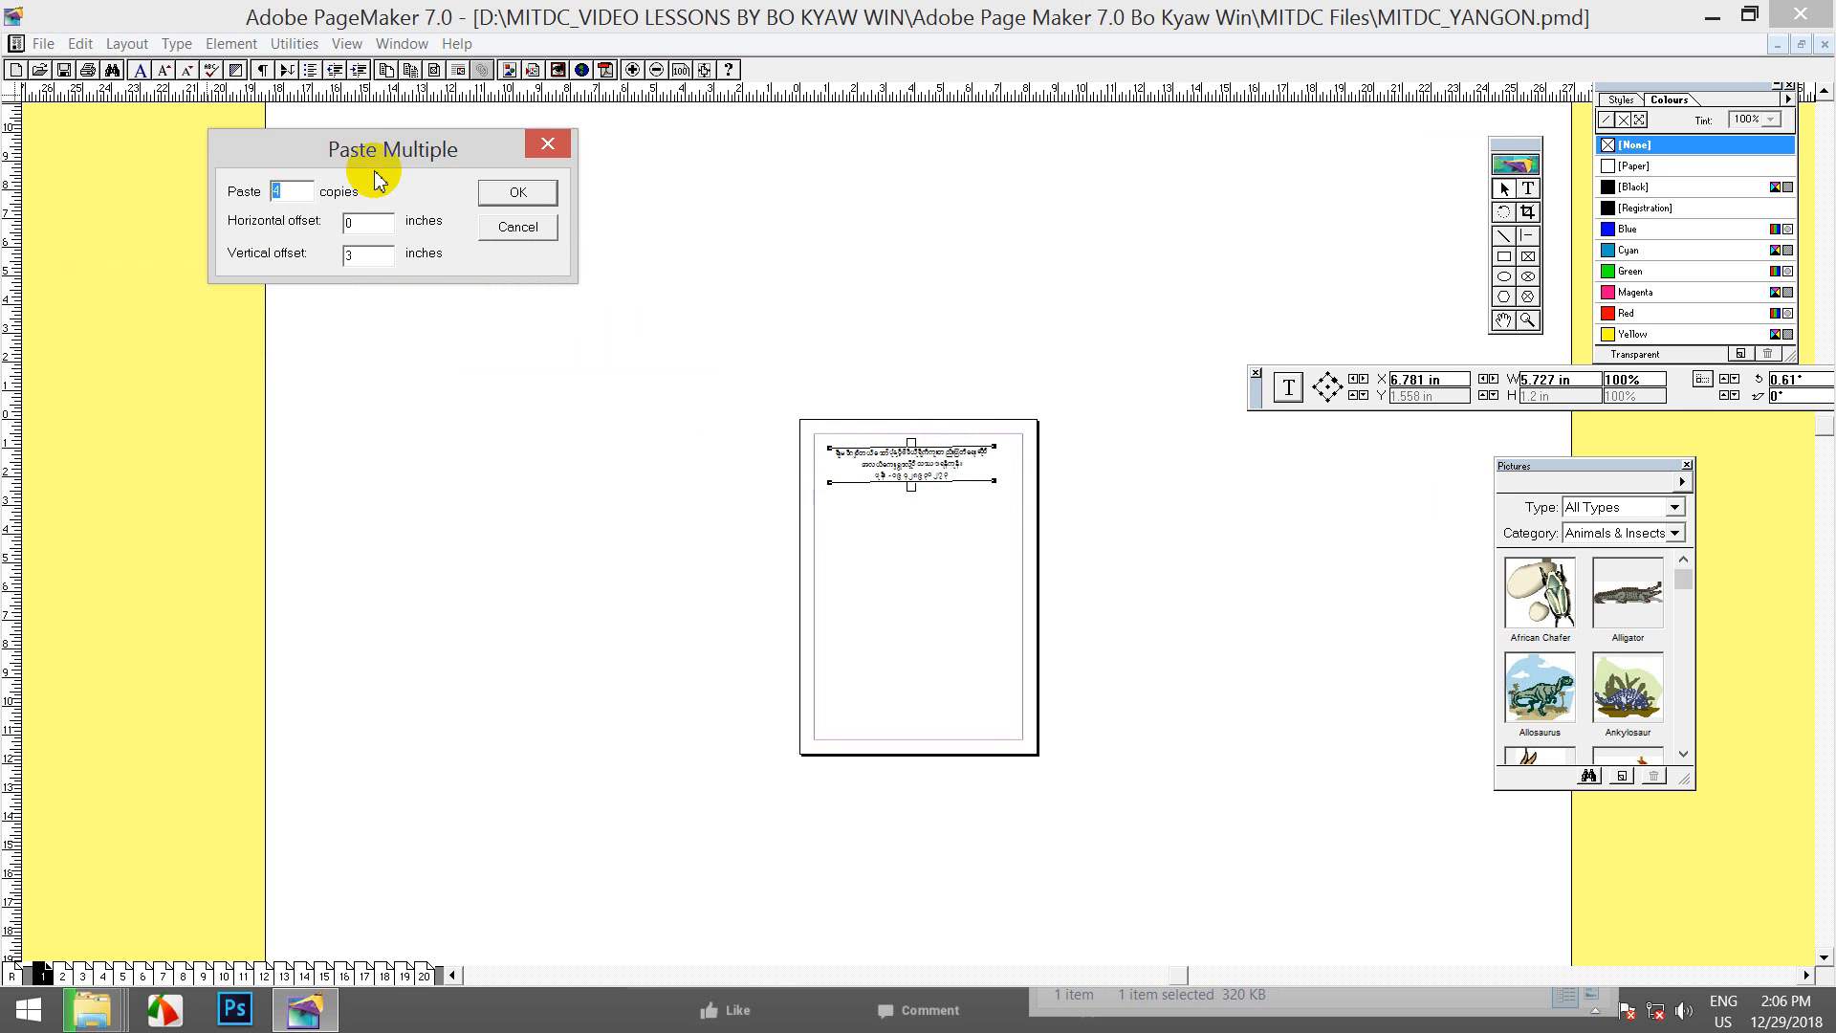
pyautogui.doubleClick(366, 255)
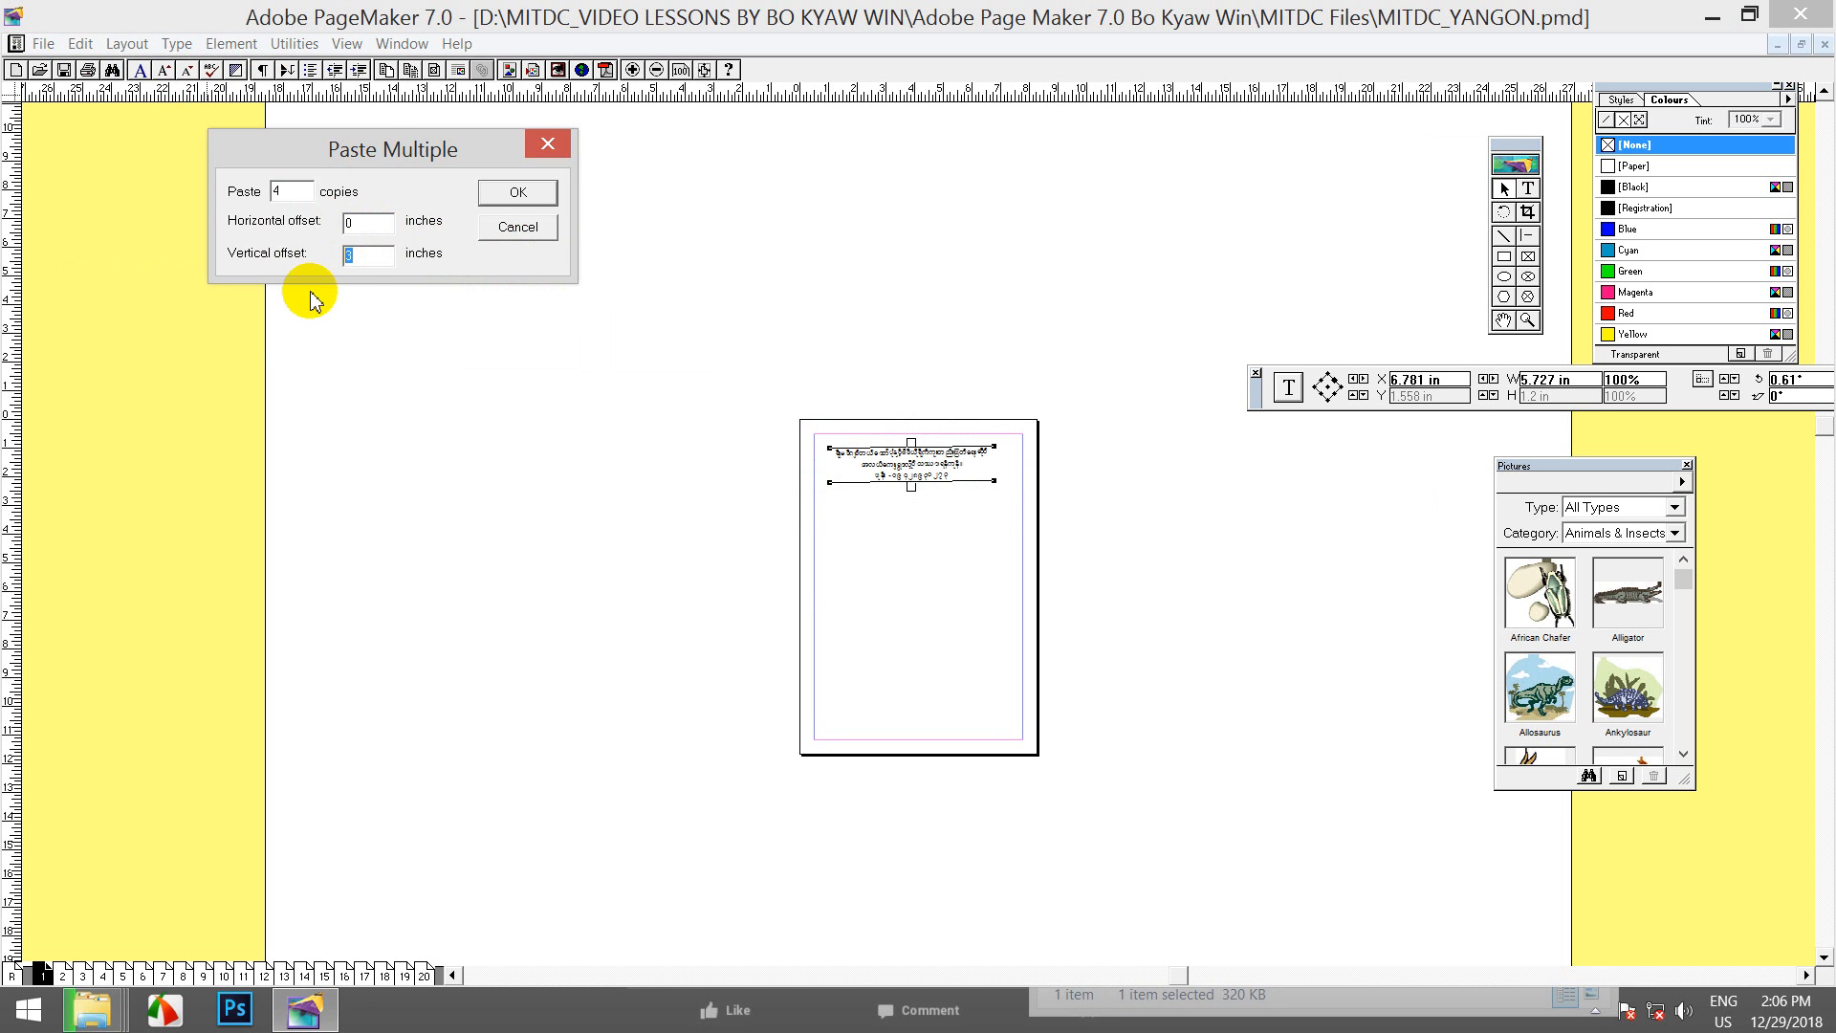
pyautogui.write('2')
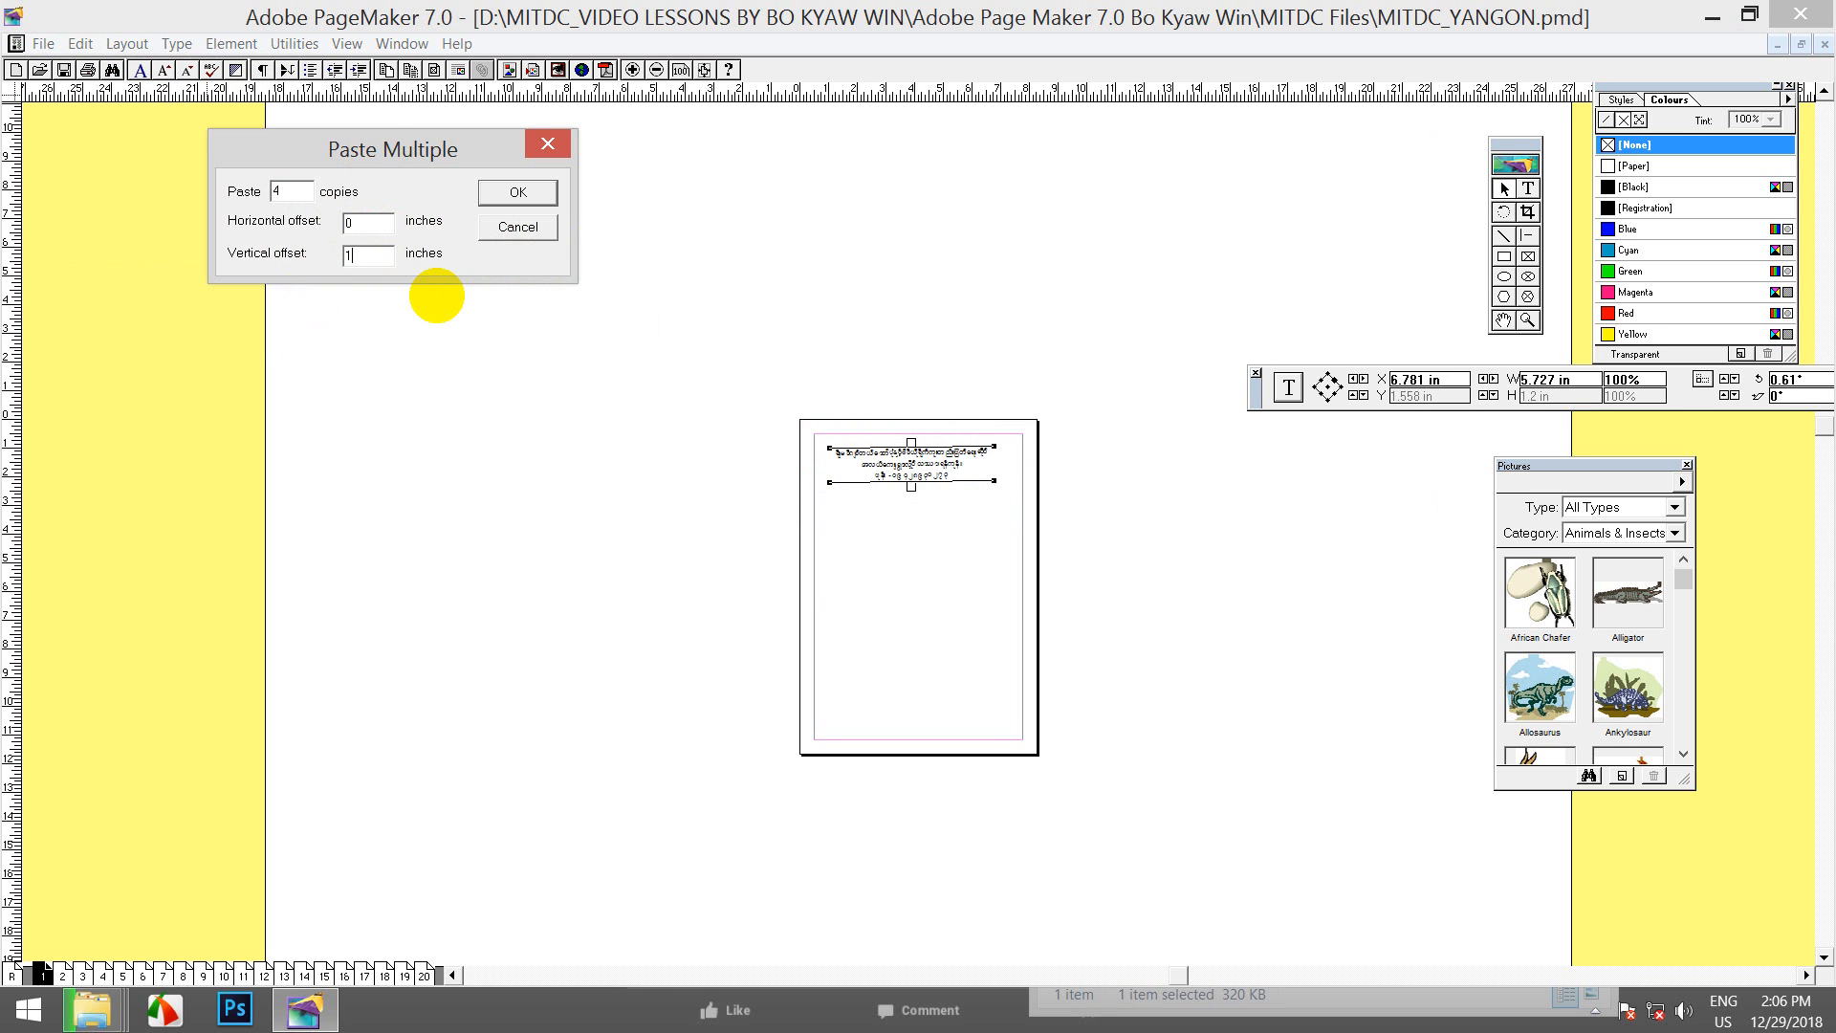
pyautogui.click(518, 193)
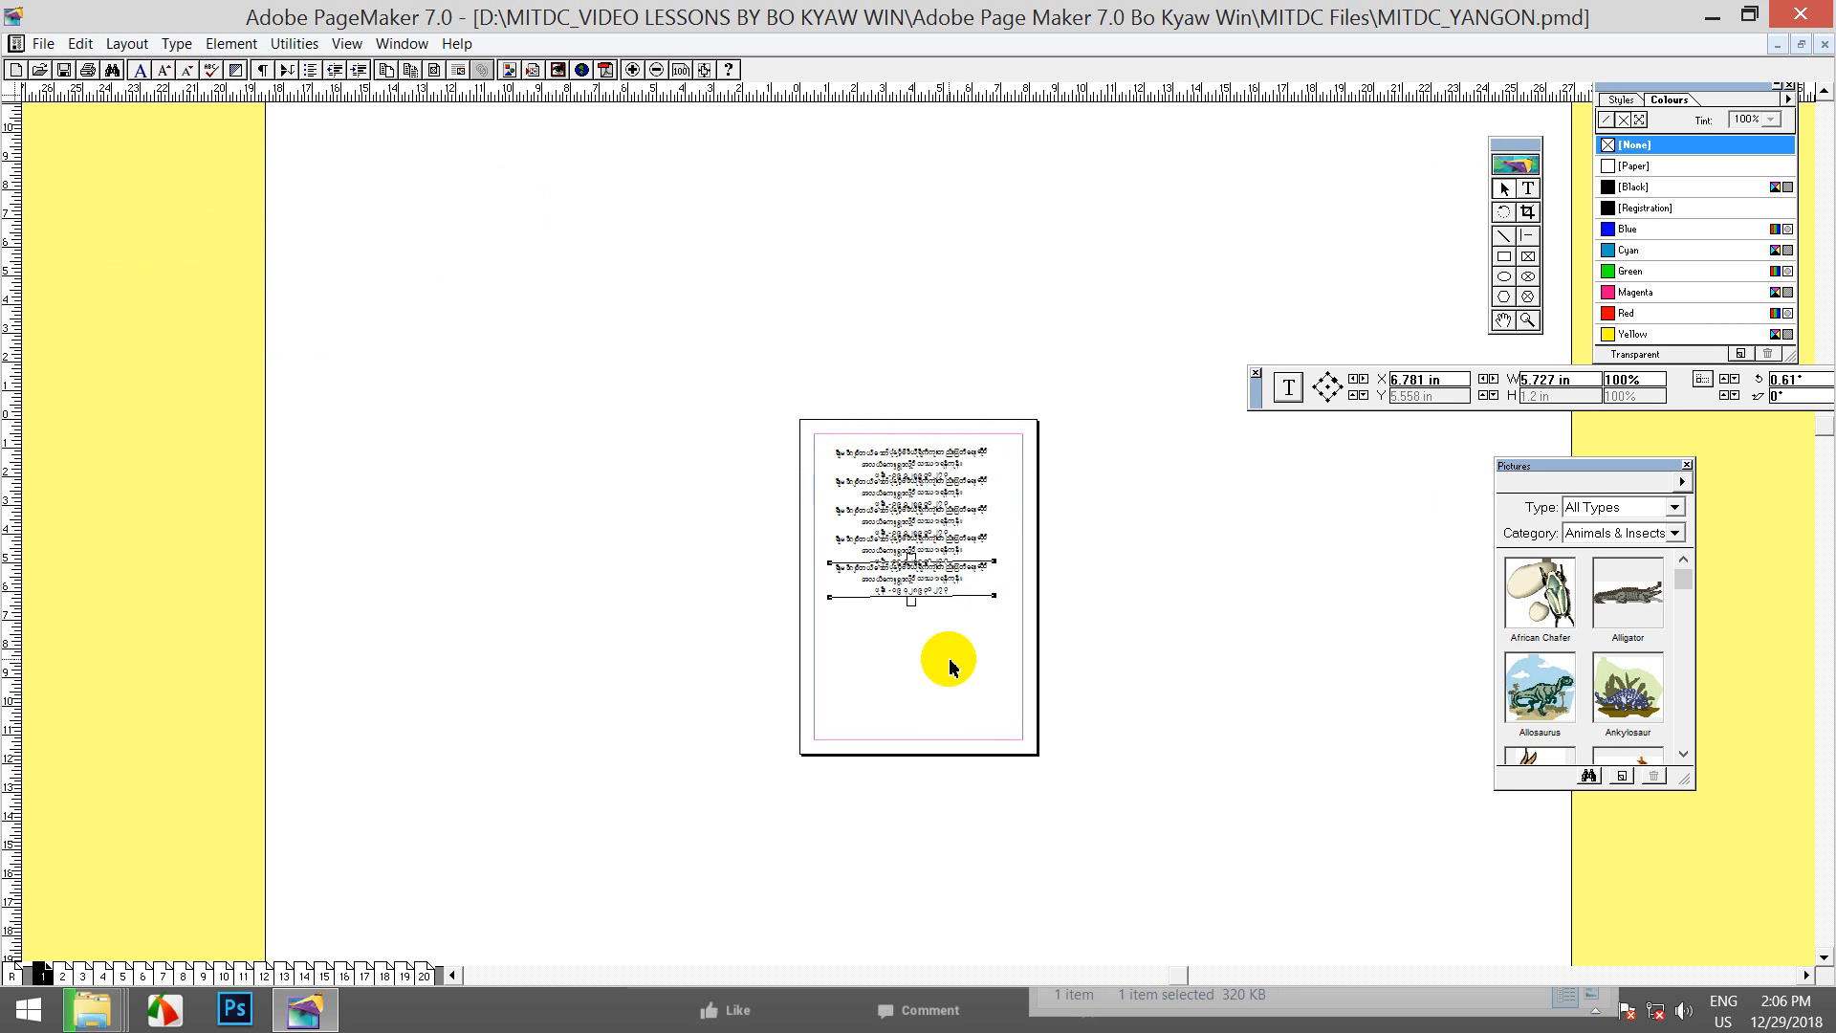
# Step: Delete the four closely stacked copies one by one, leaving only the original text block at the page's upper edge
pyautogui.moveTo(1160, 623); pyautogui.dragTo(895, 514)
pyautogui.click(891, 524)
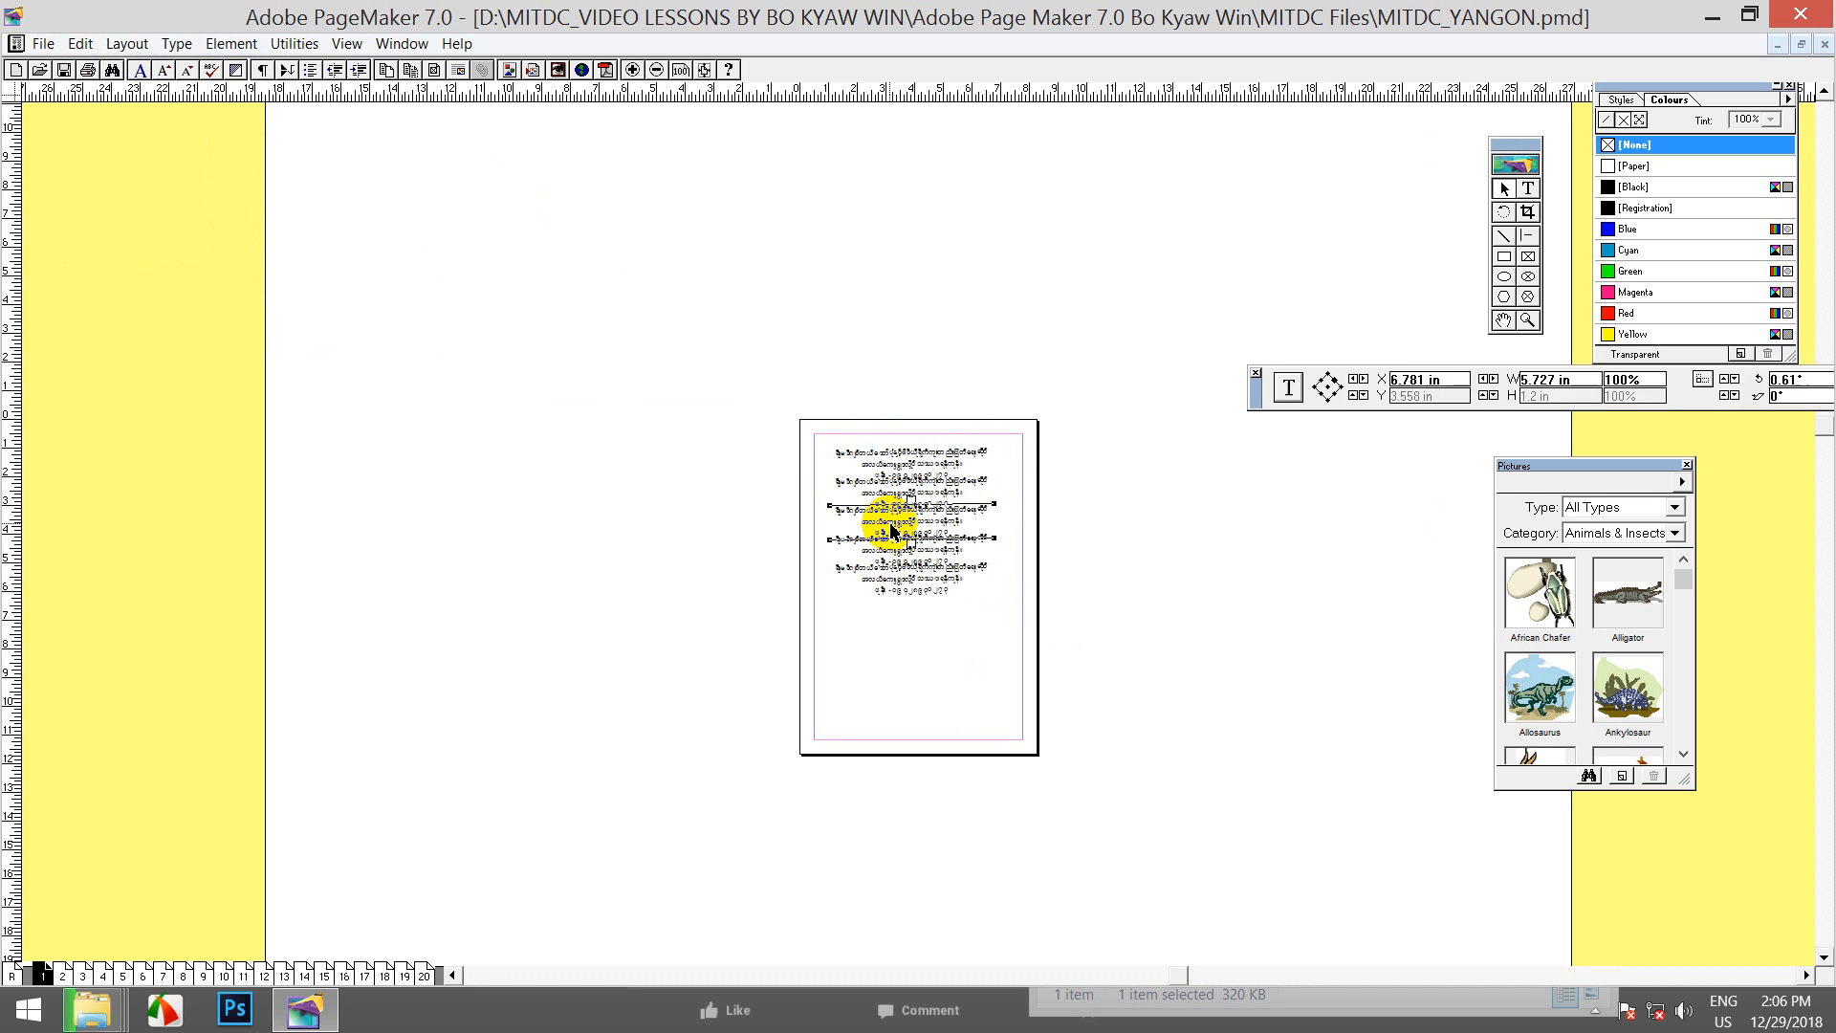
pyautogui.press('Delete')
pyautogui.click(891, 577)
pyautogui.press('Delete')
pyautogui.click(909, 544)
pyautogui.press('Delete')
pyautogui.click(913, 497)
pyautogui.press('Delete')
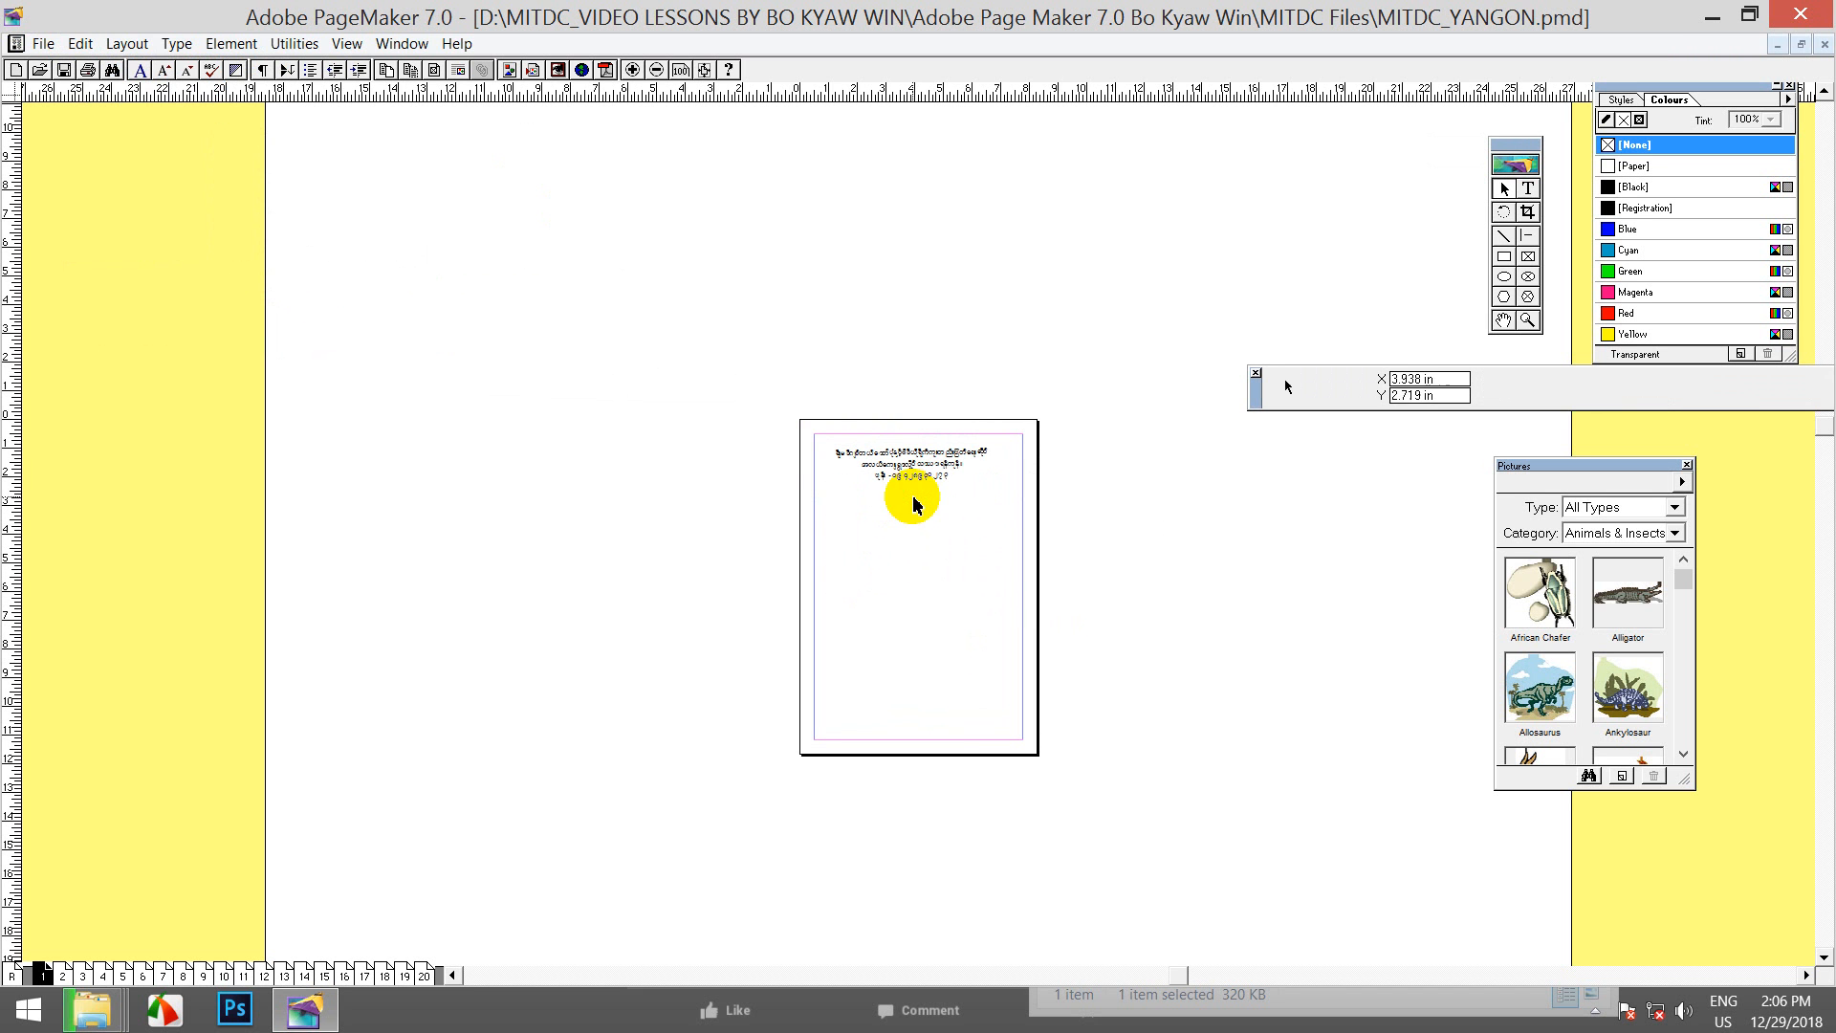
# Step: Copy the original text block and use Paste Multiple for 4 copies with a horizontal offset of 0 and a vertical offset of 2 inches
pyautogui.moveTo(934, 476); pyautogui.dragTo(942, 506)
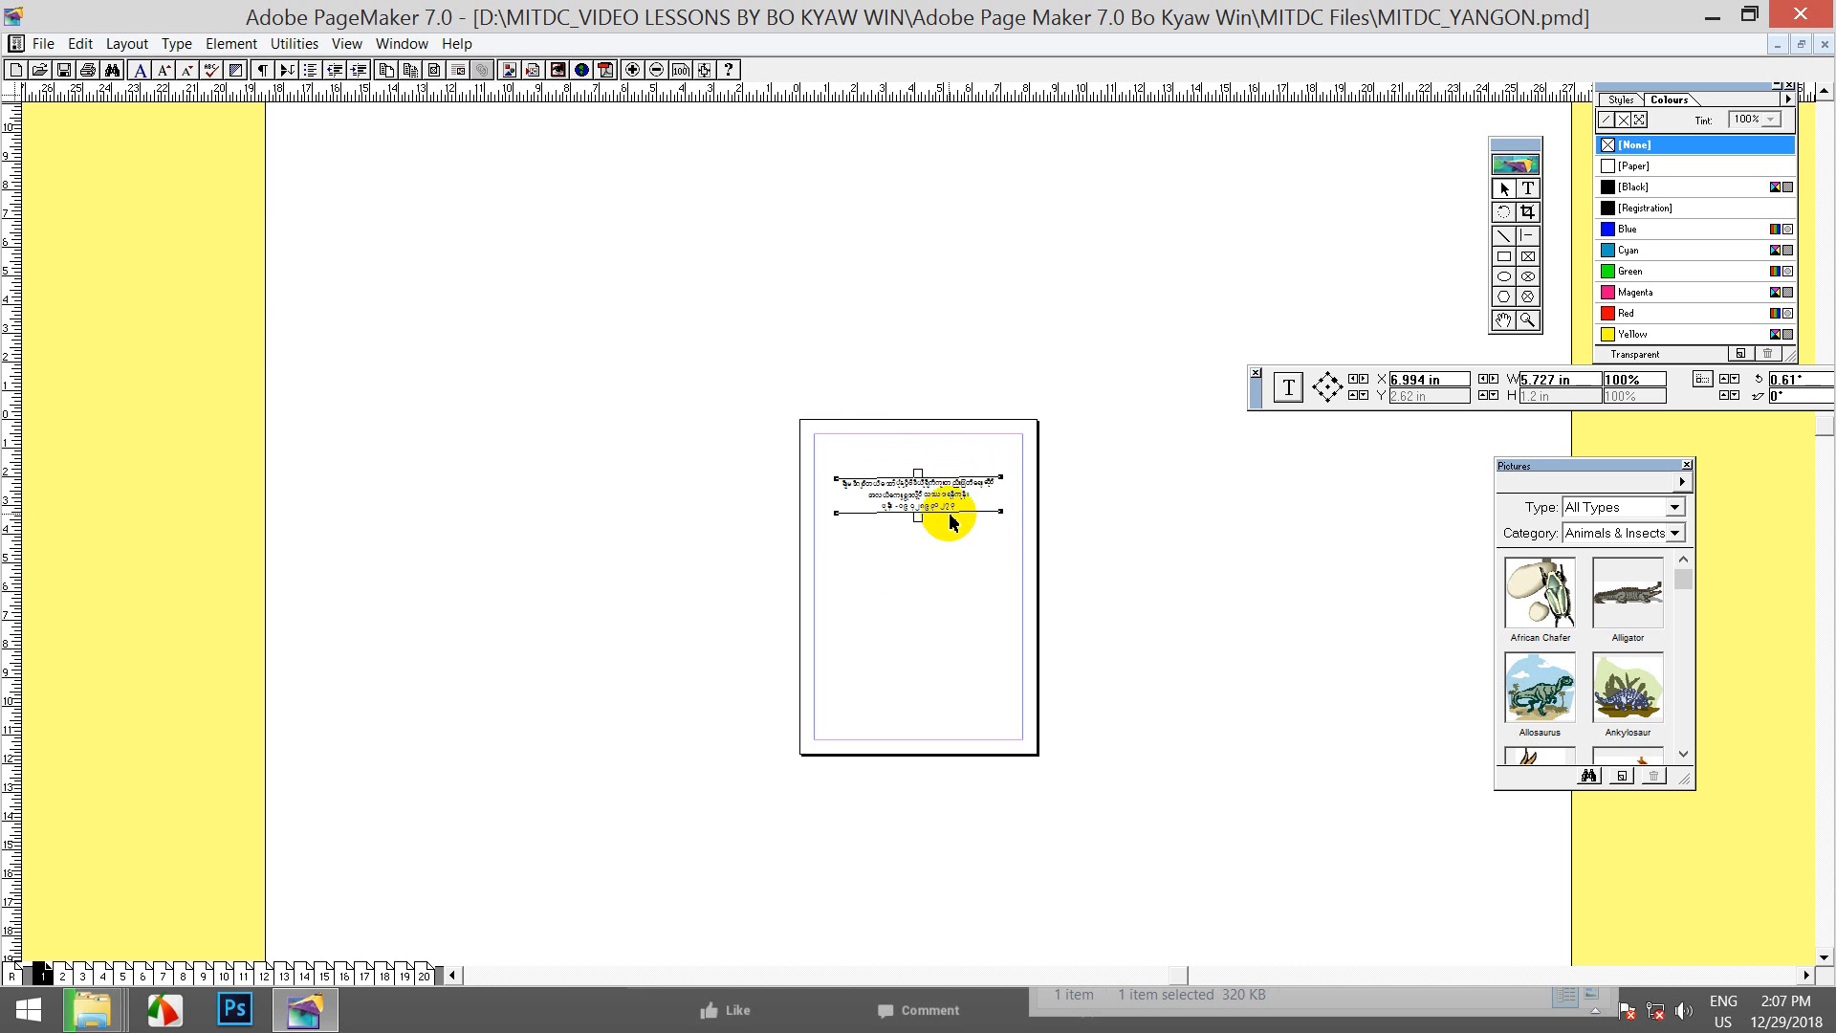
pyautogui.hotkey('ctrl', 'z')
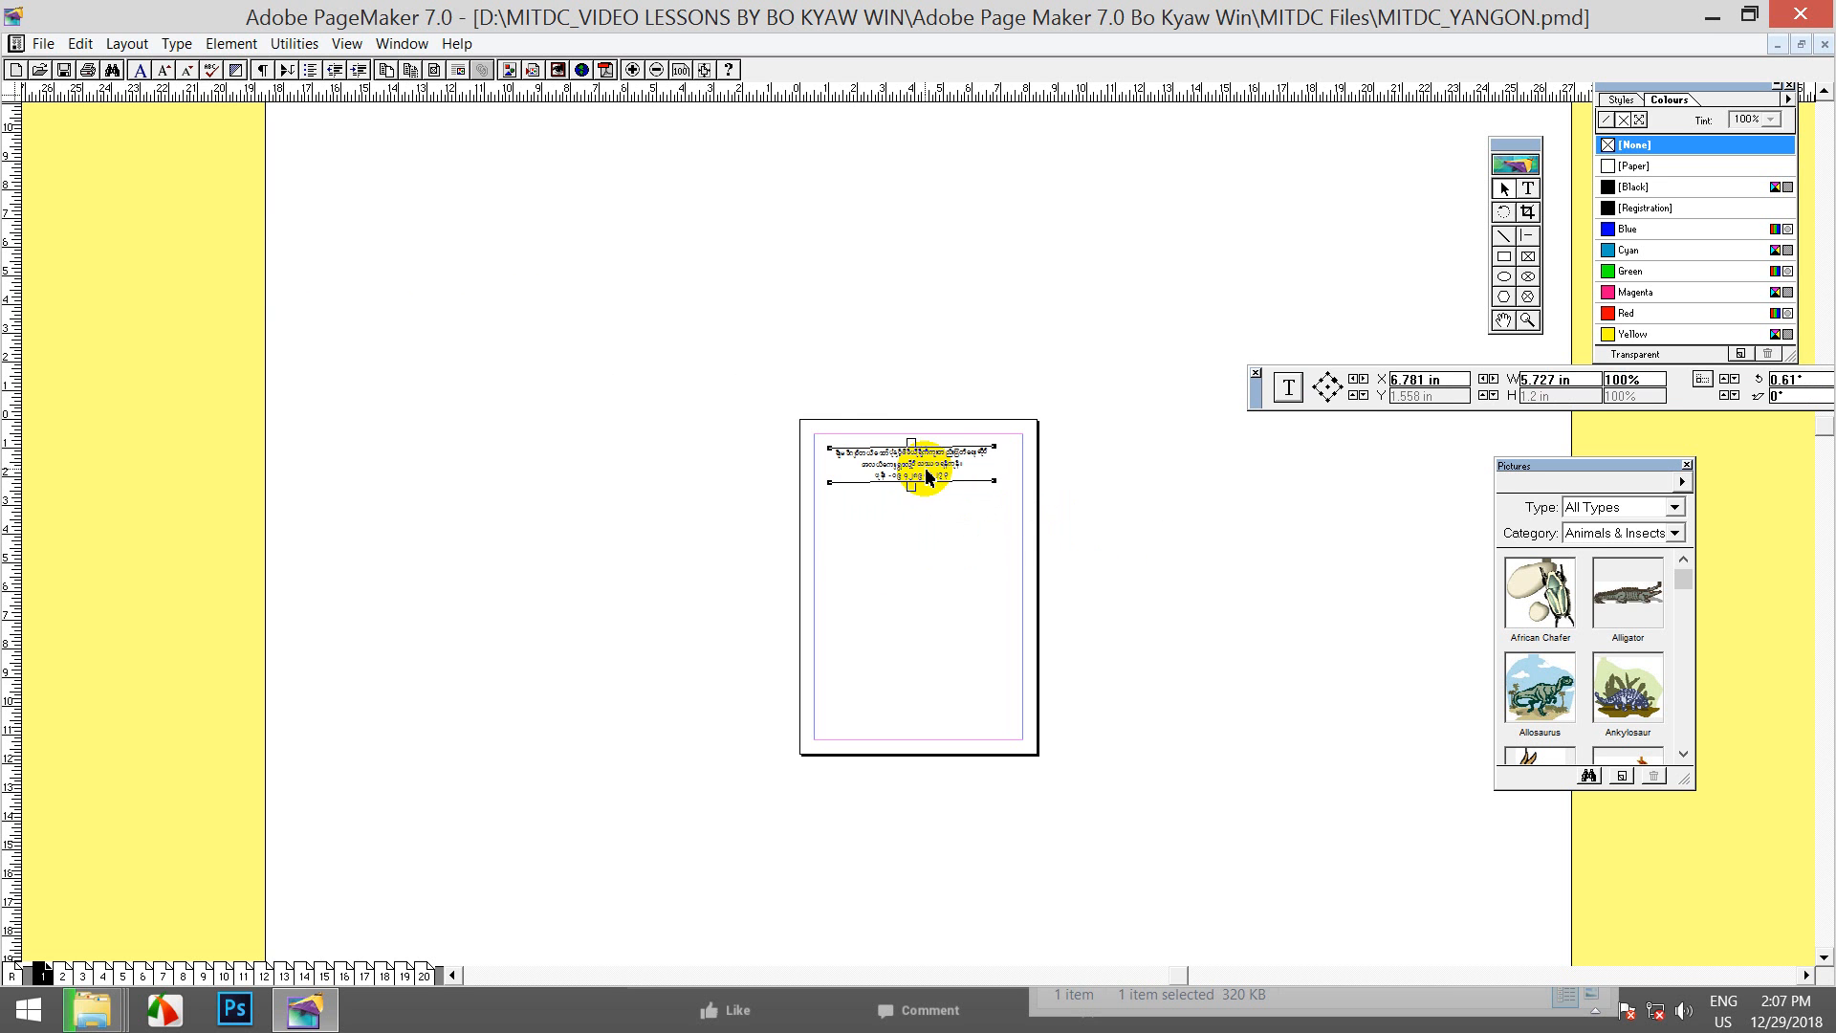
pyautogui.click(81, 43)
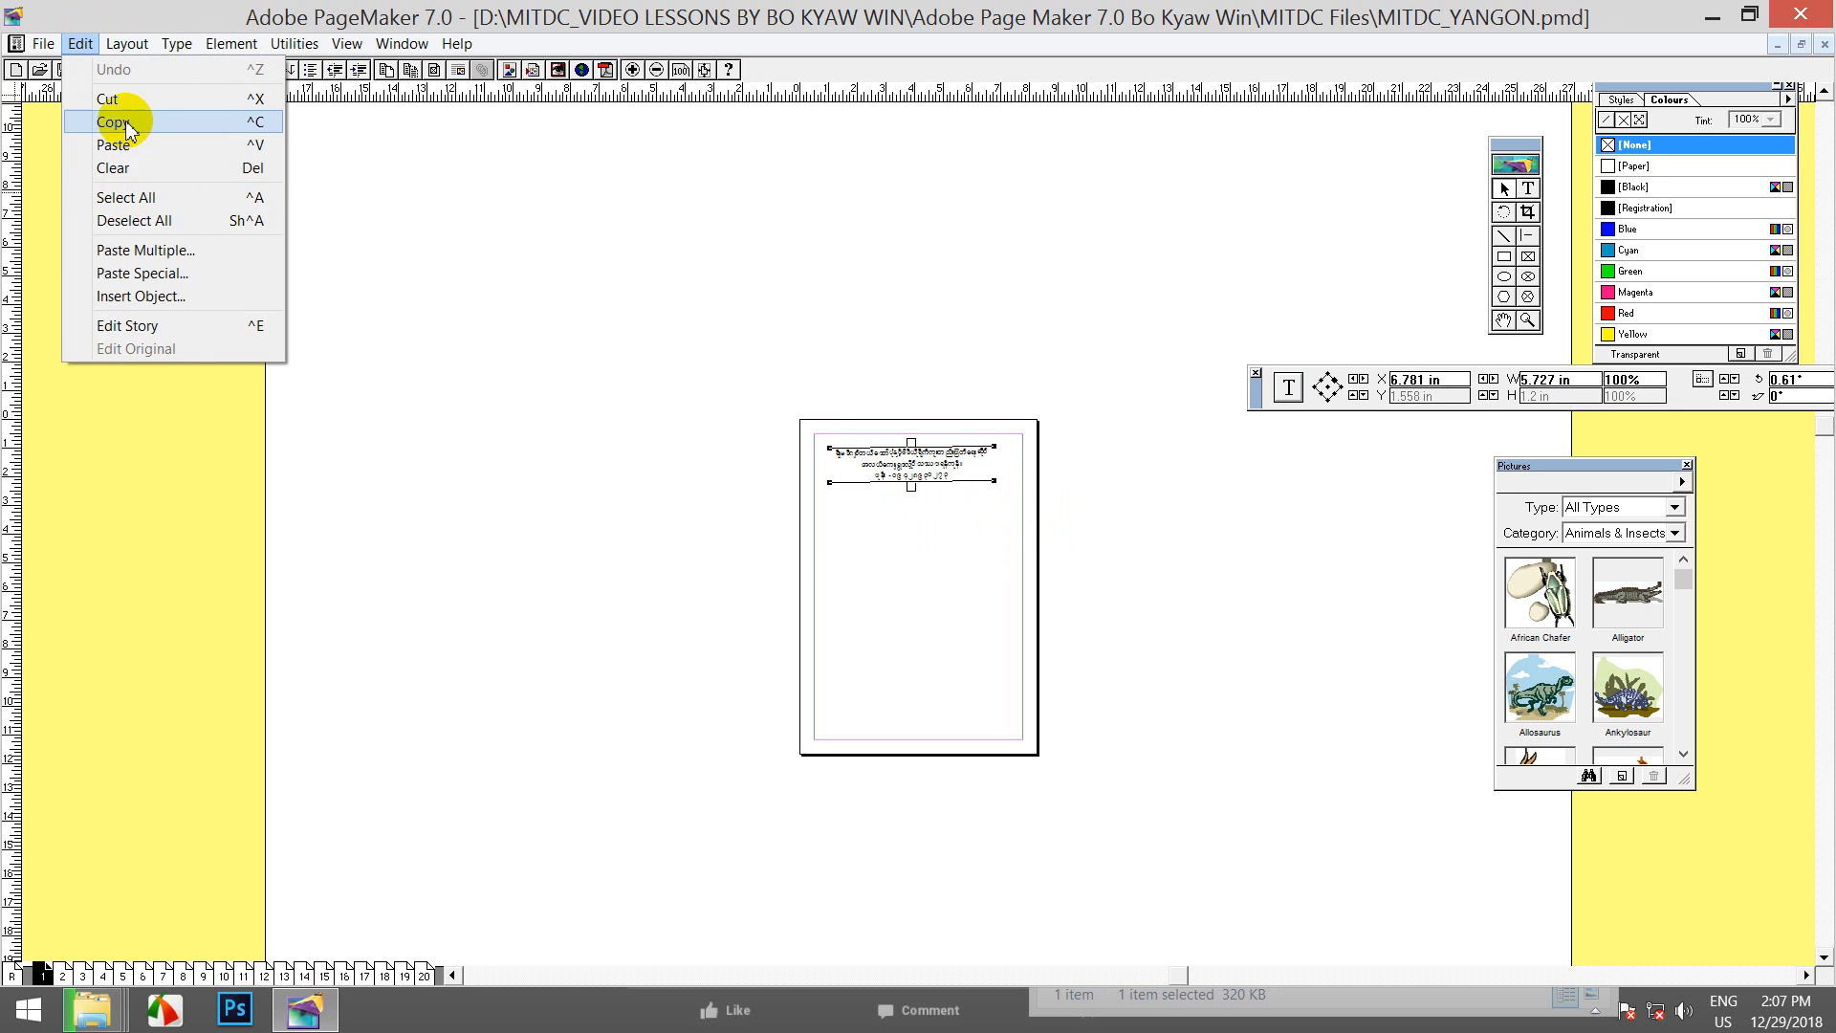
pyautogui.click(116, 124)
pyautogui.click(80, 43)
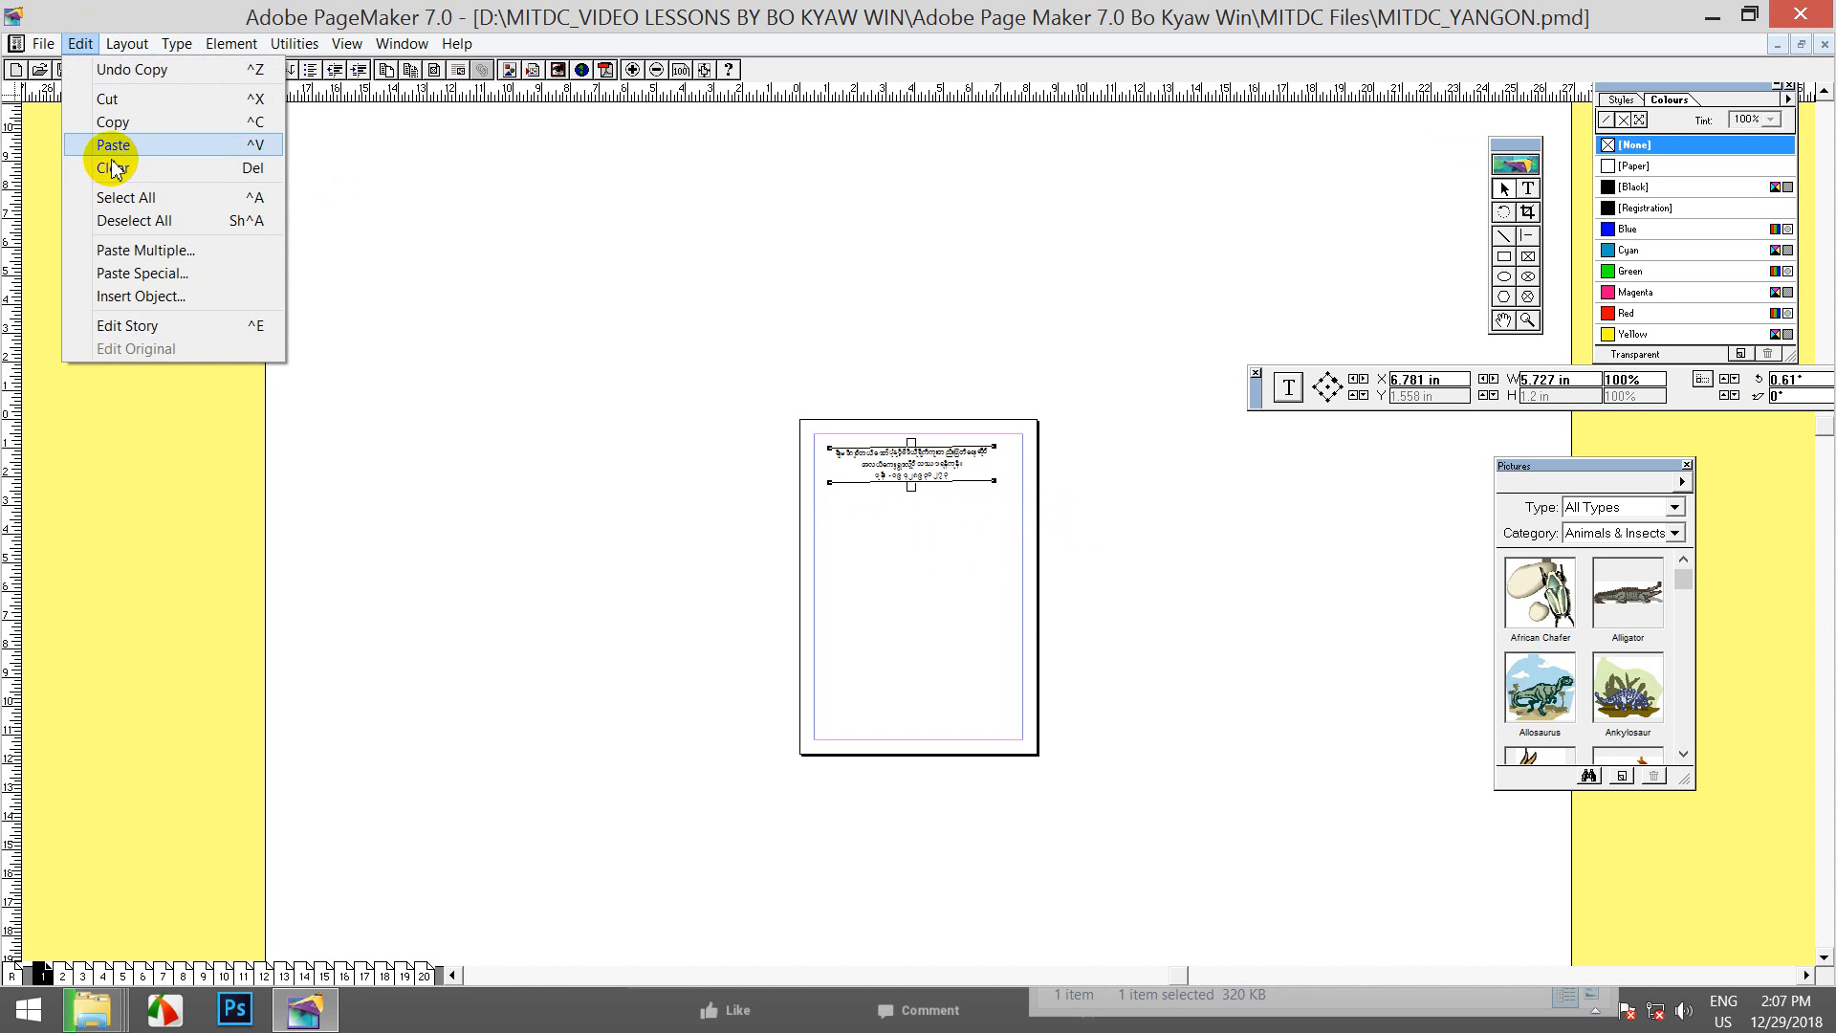
pyautogui.click(144, 250)
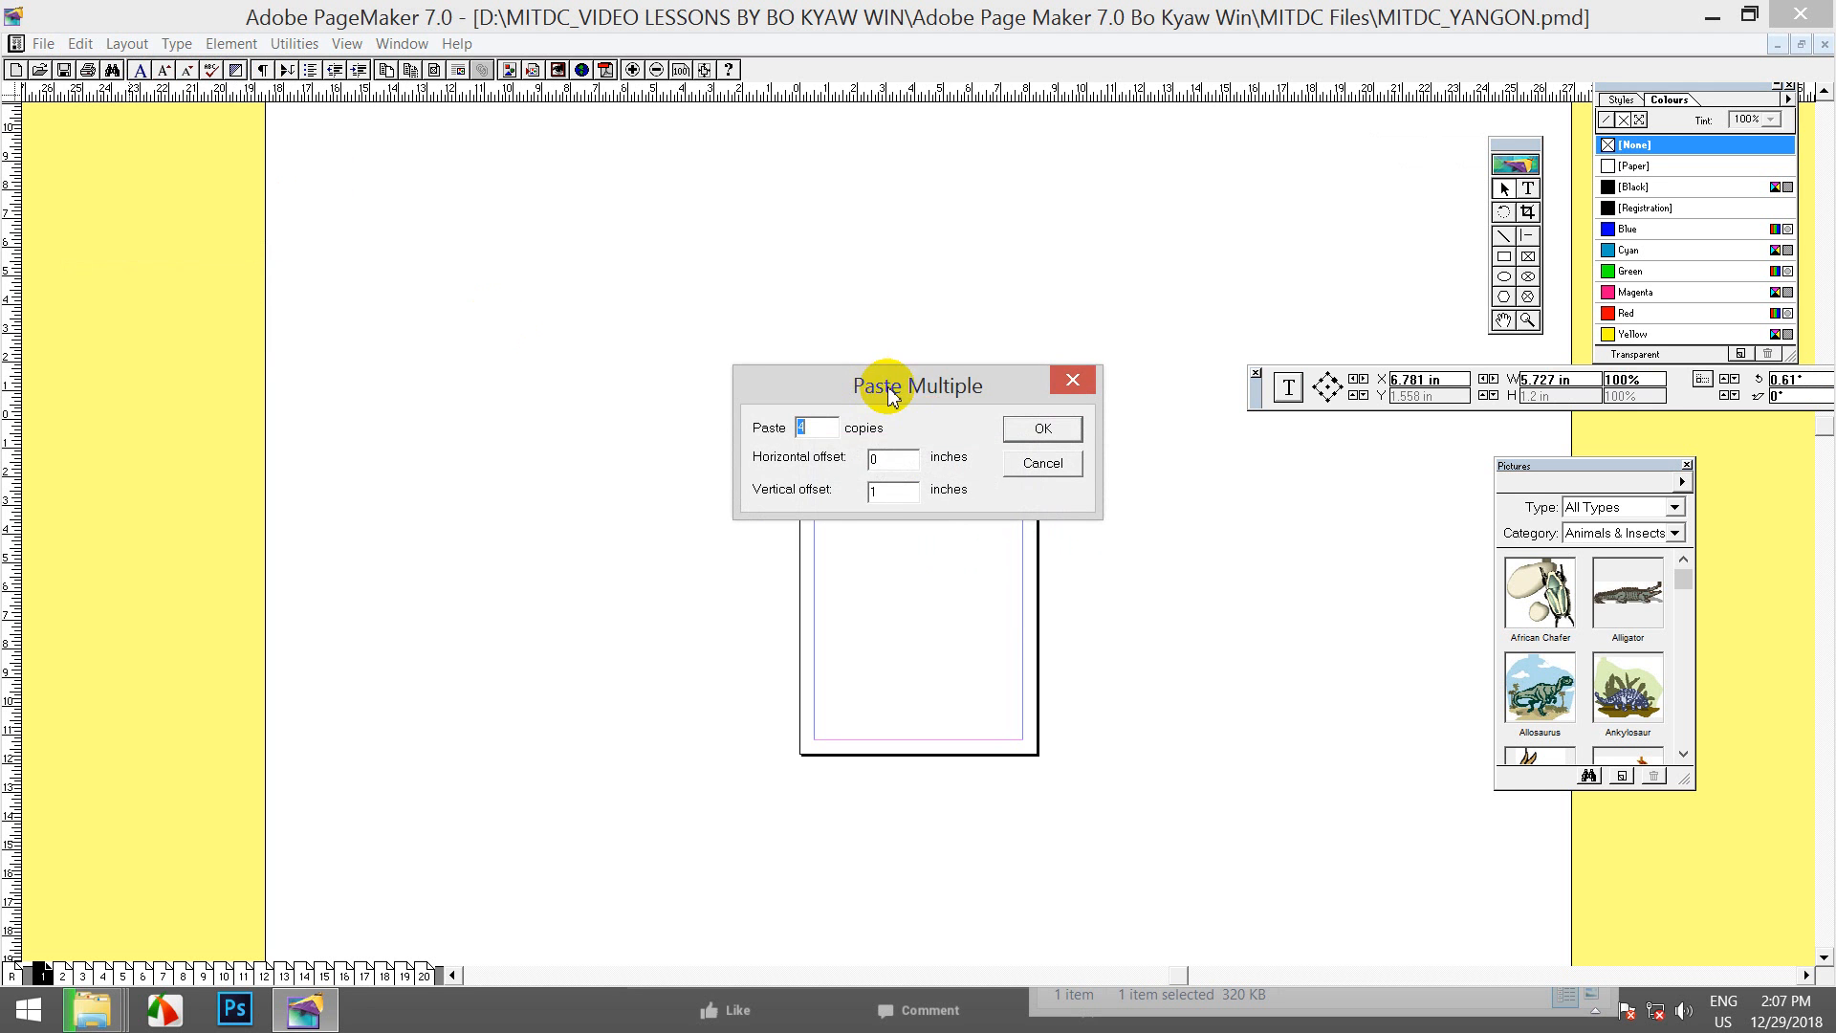
pyautogui.moveTo(888, 494); pyautogui.dragTo(660, 480)
pyautogui.write('2')
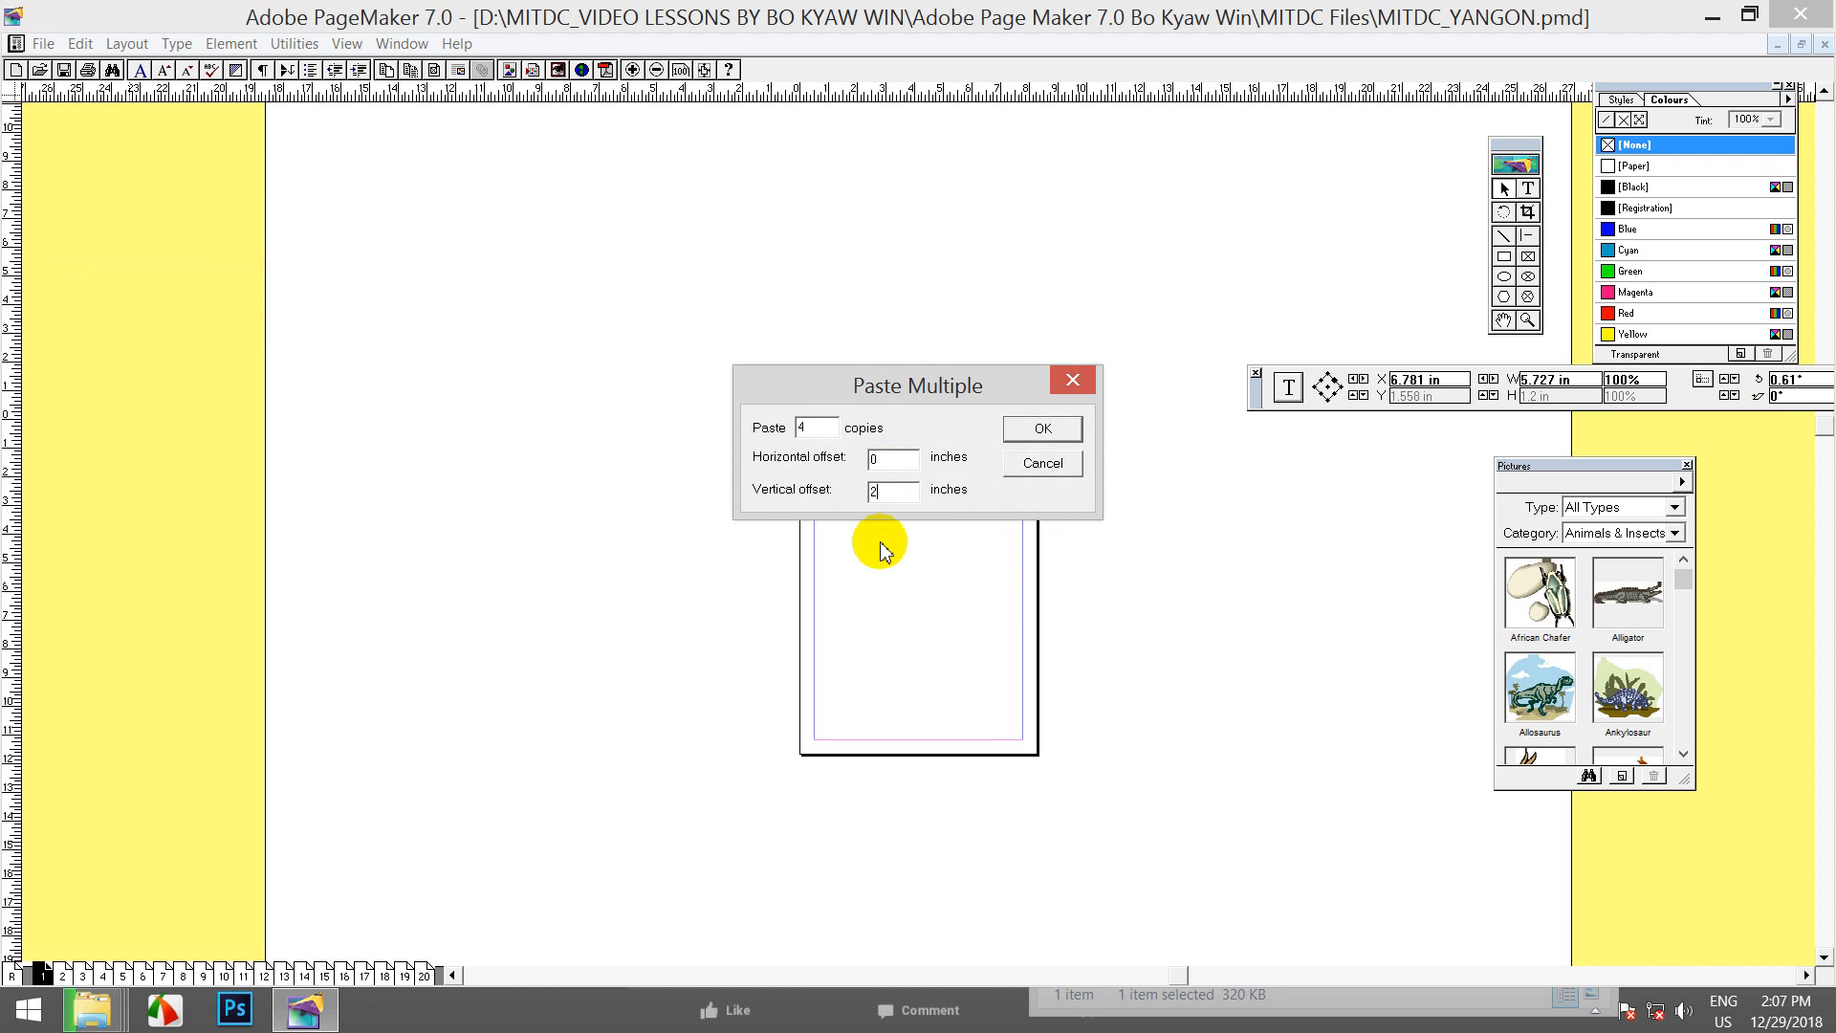
pyautogui.click(1036, 433)
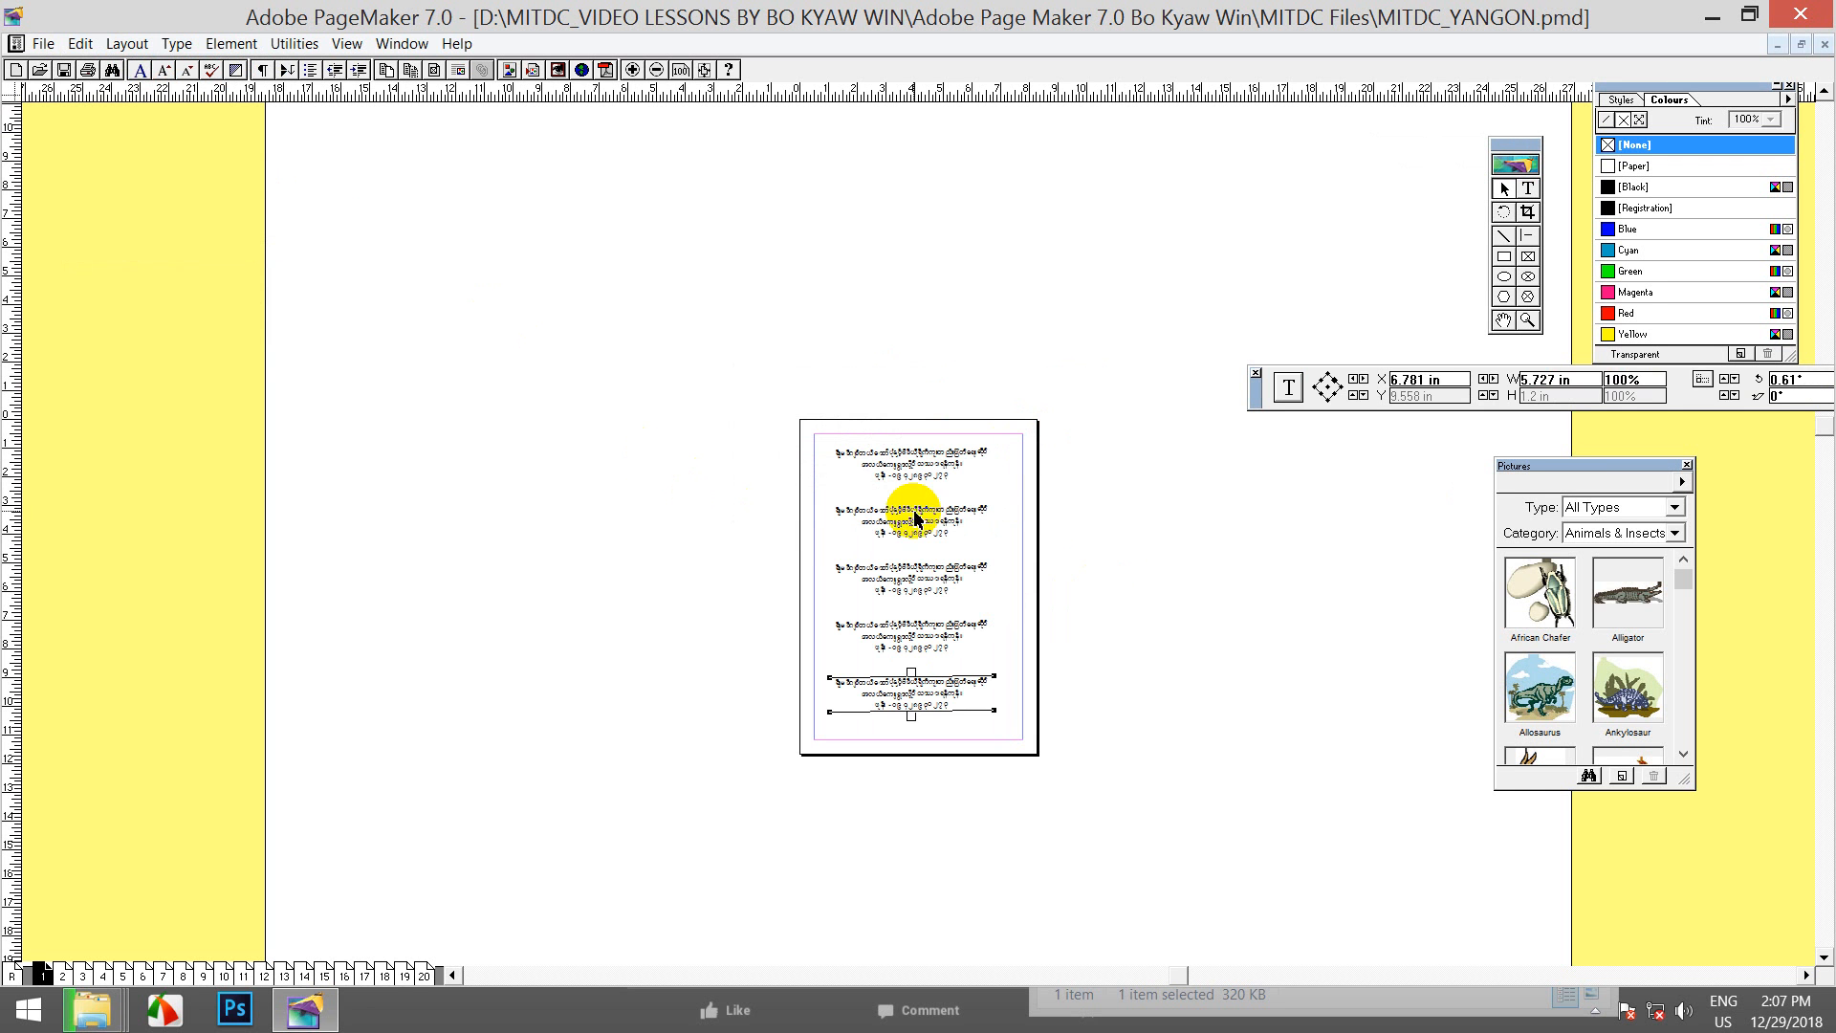
# Step: Examine the spacing of the text blocks on the page by selecting each one in turn
pyautogui.click(1053, 496)
pyautogui.click(927, 466)
pyautogui.click(931, 511)
pyautogui.click(911, 578)
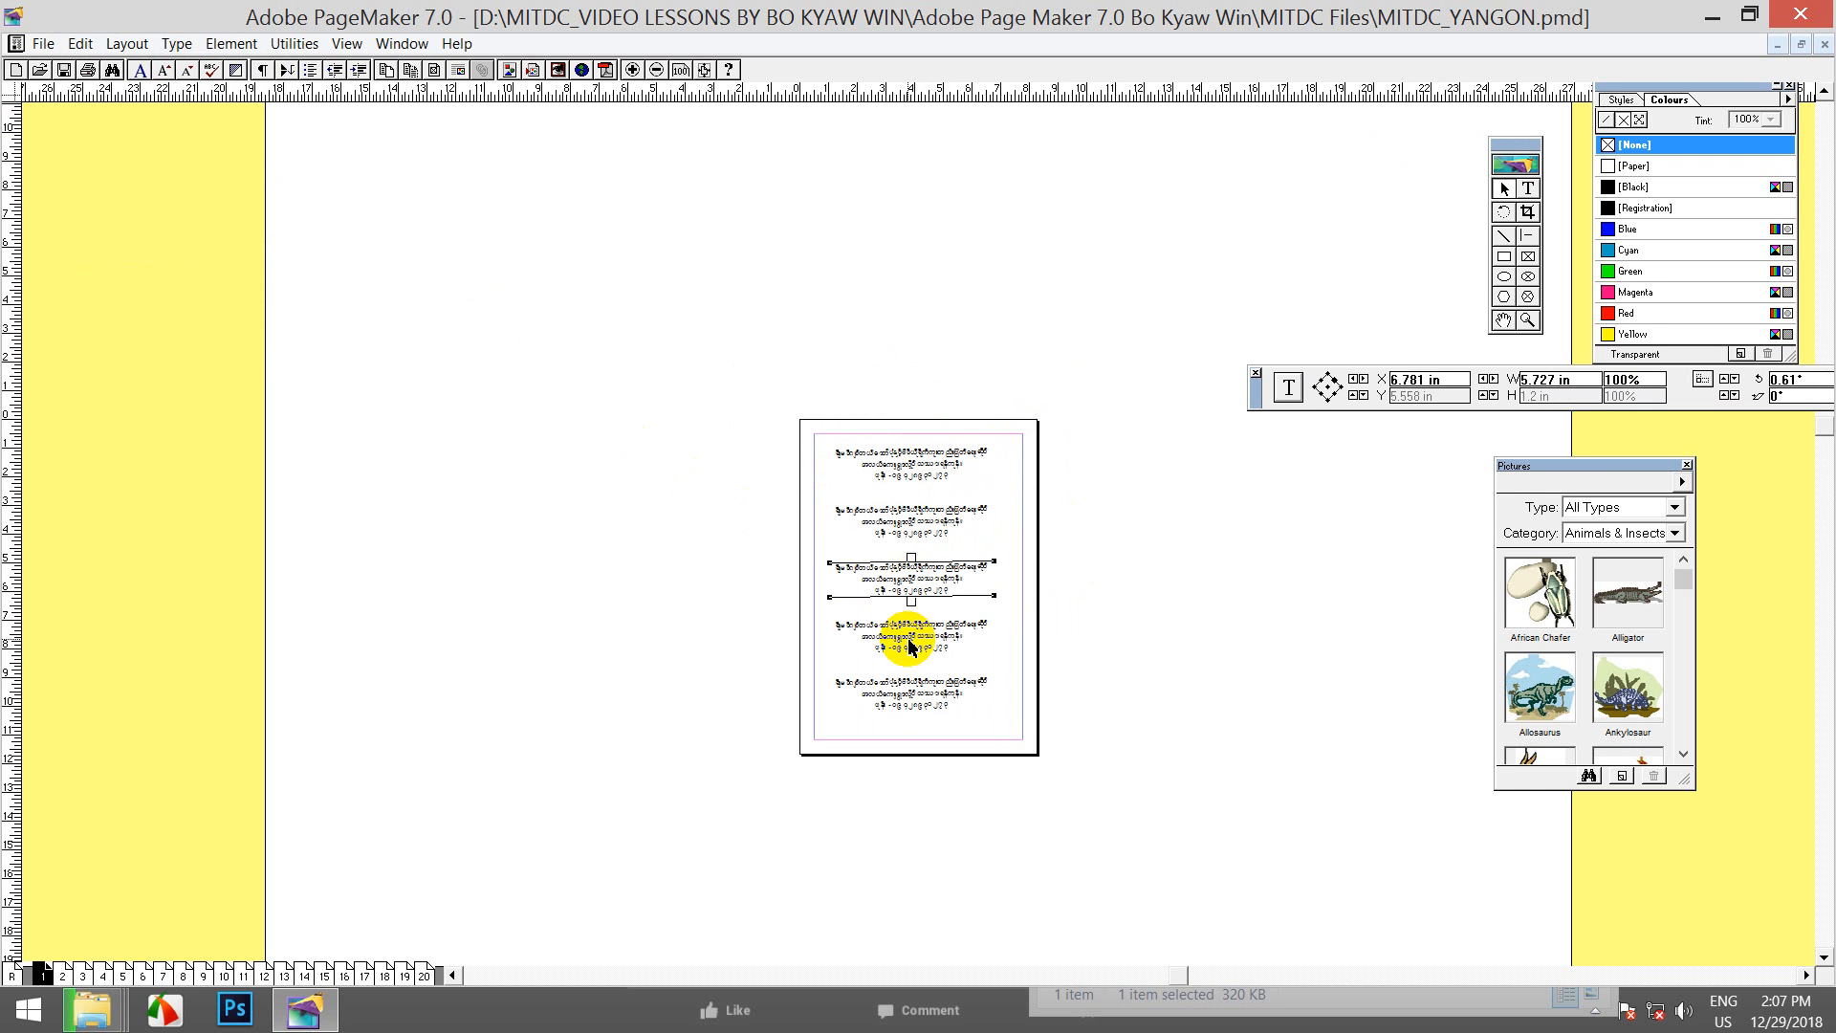
pyautogui.click(907, 640)
pyautogui.click(923, 698)
pyautogui.click(924, 650)
pyautogui.click(918, 579)
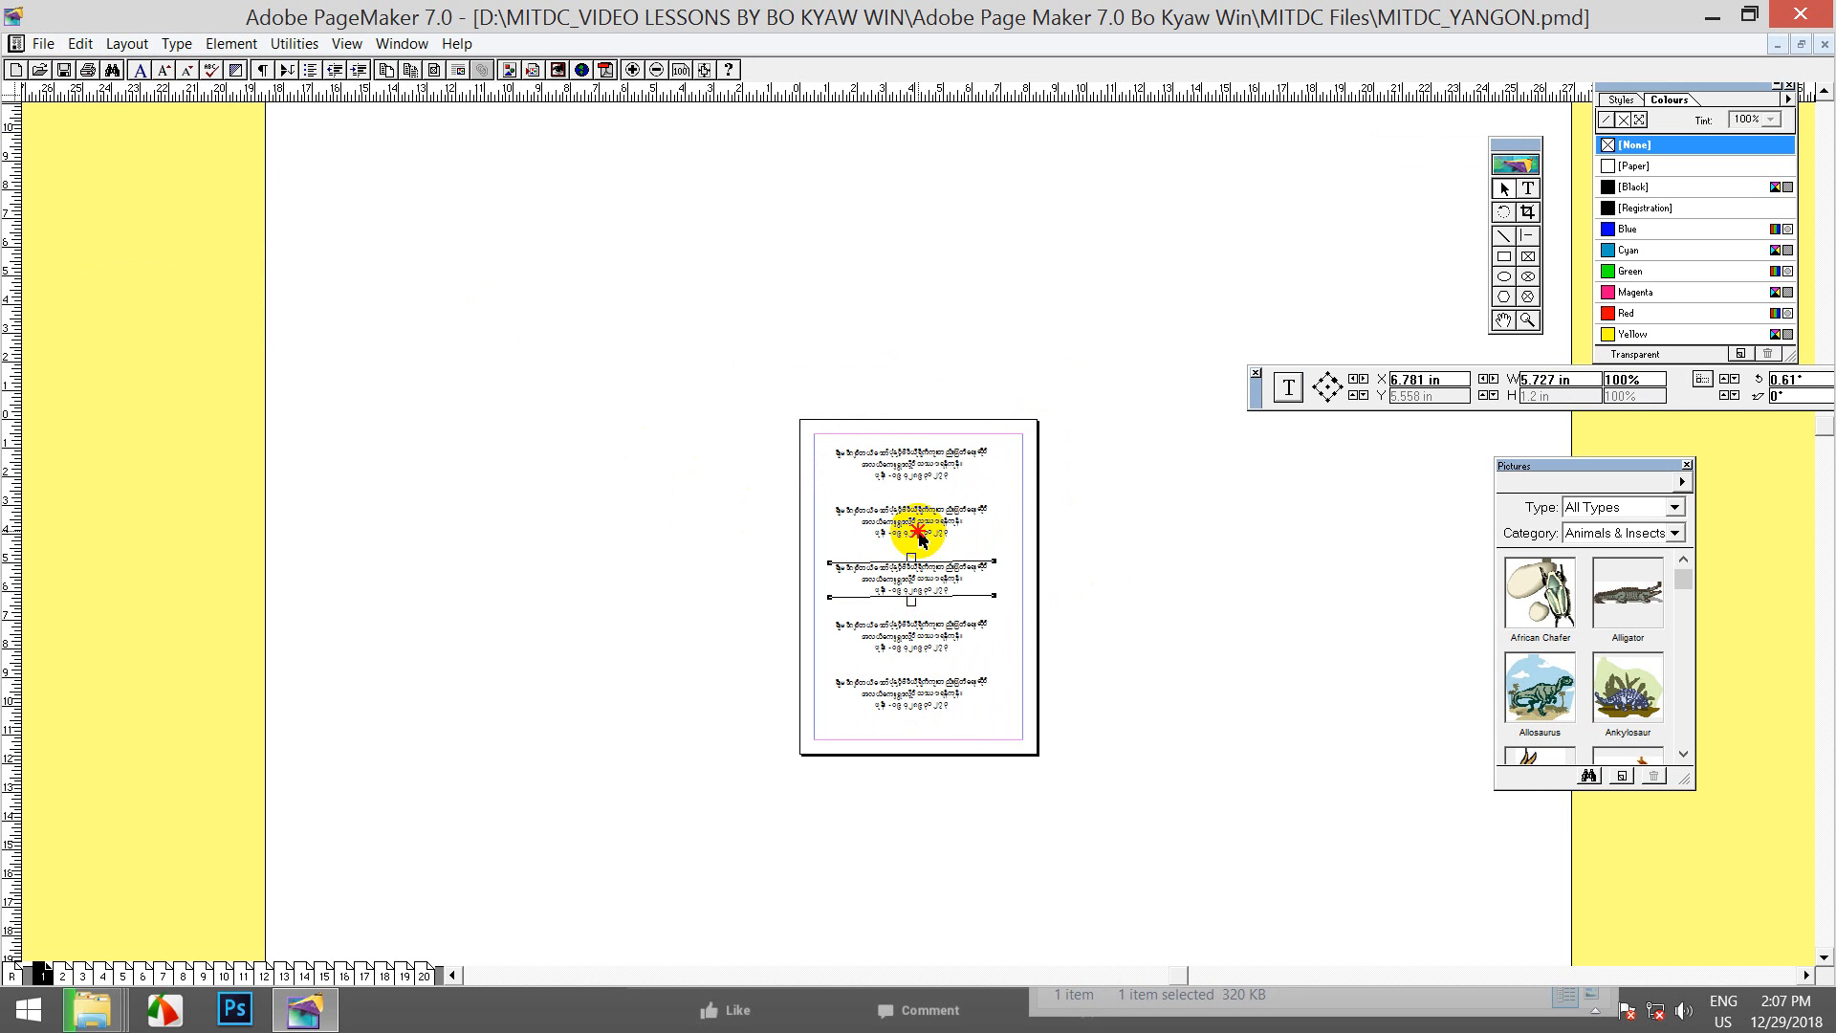
pyautogui.click(918, 522)
pyautogui.click(920, 464)
pyautogui.click(1114, 528)
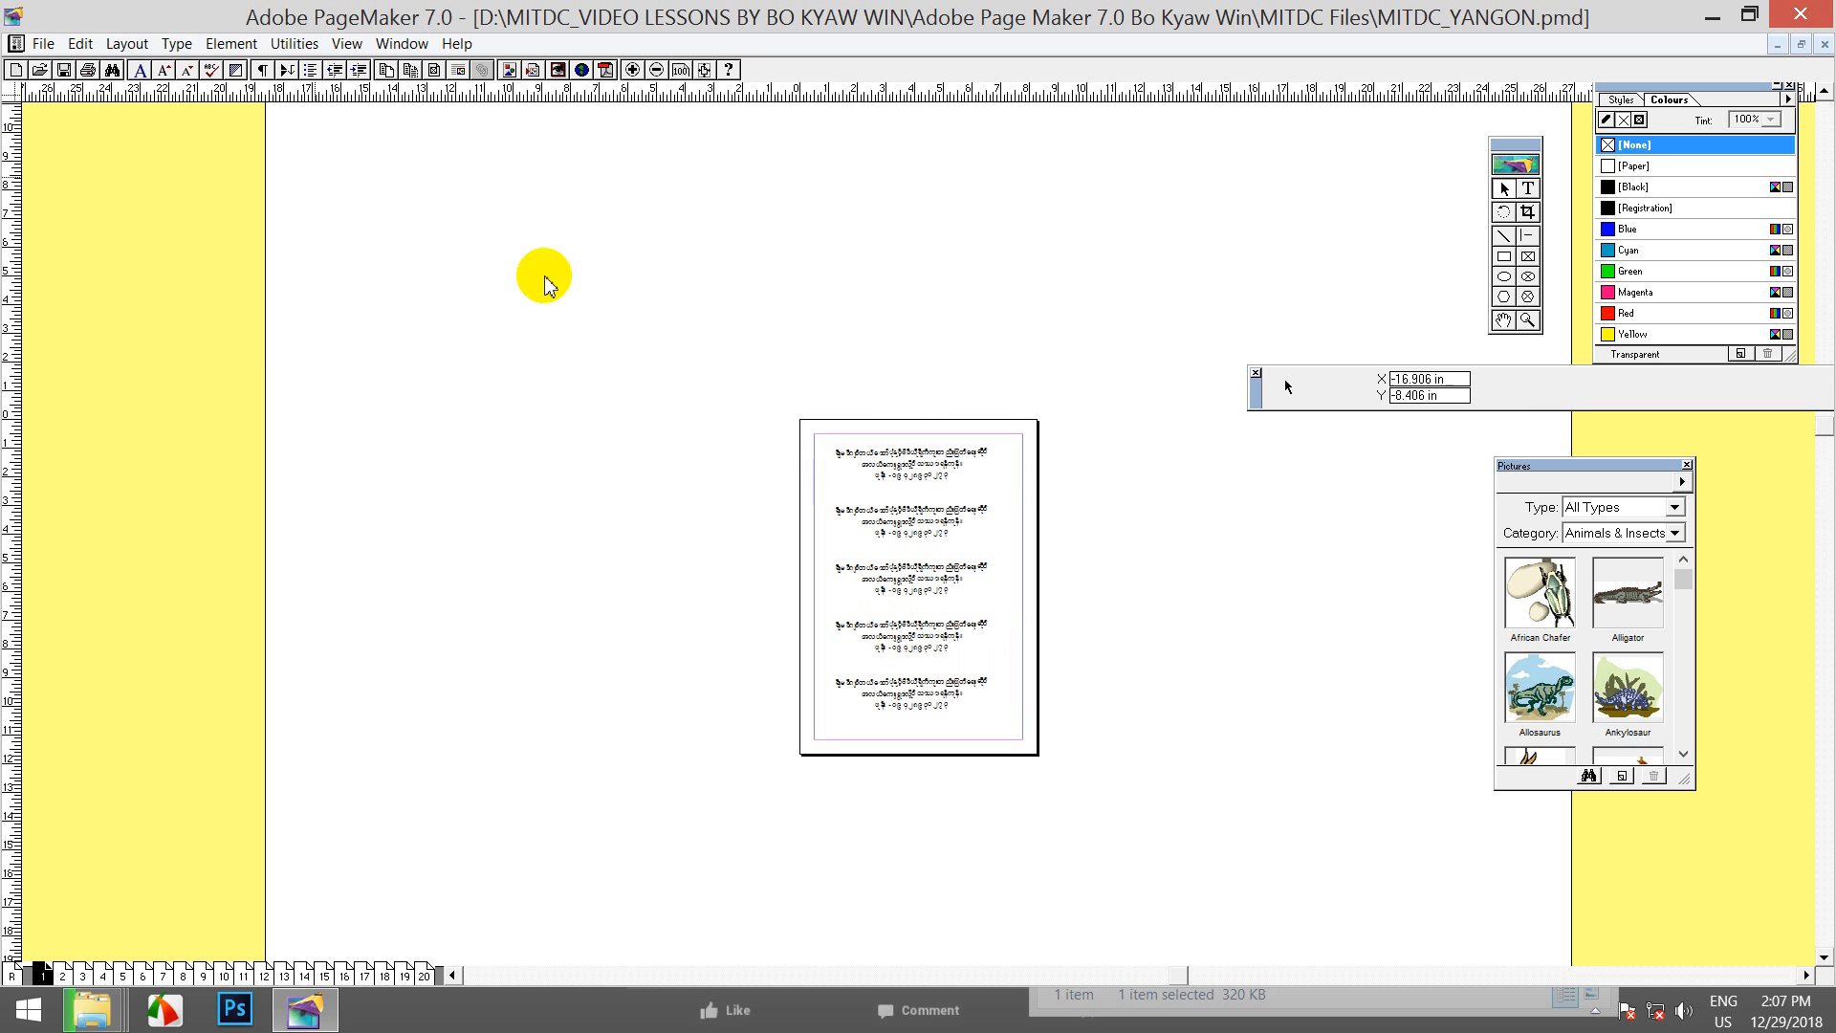
pyautogui.click(82, 44)
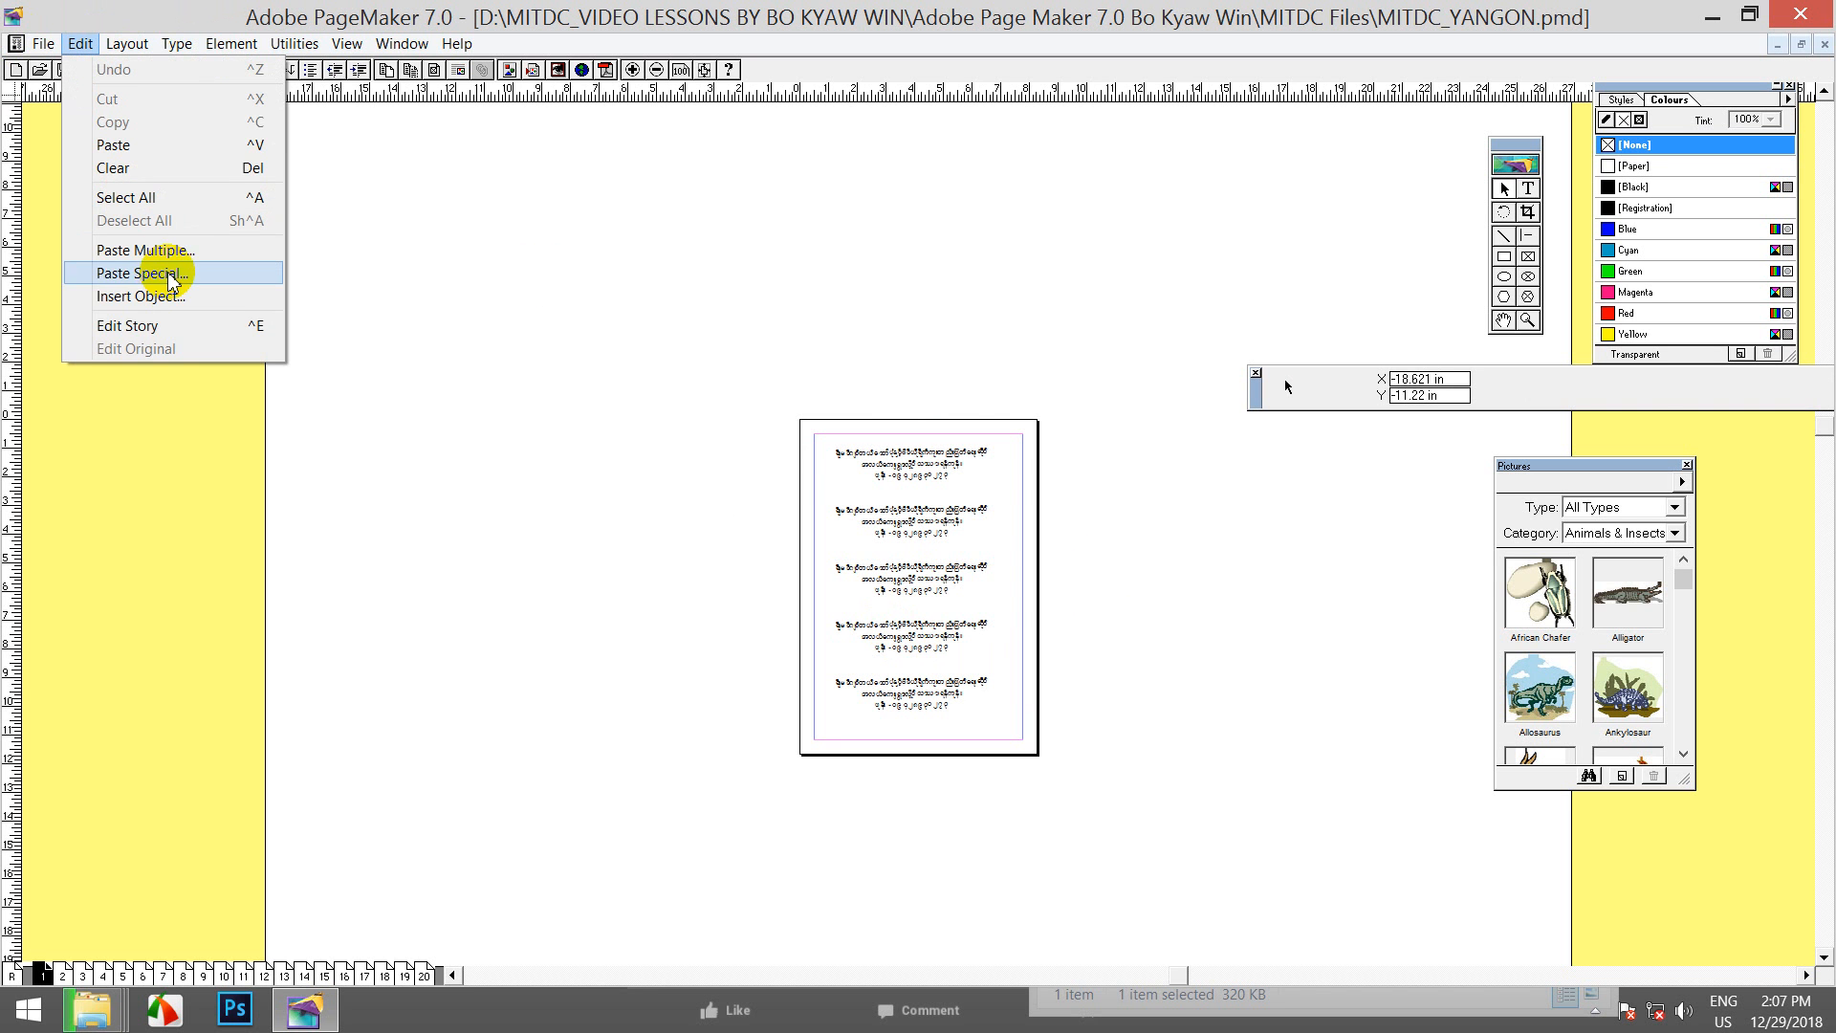
# Step: Delete the four evenly spaced copies from the lowest one upwards, keeping only the original text block
pyautogui.click(898, 685)
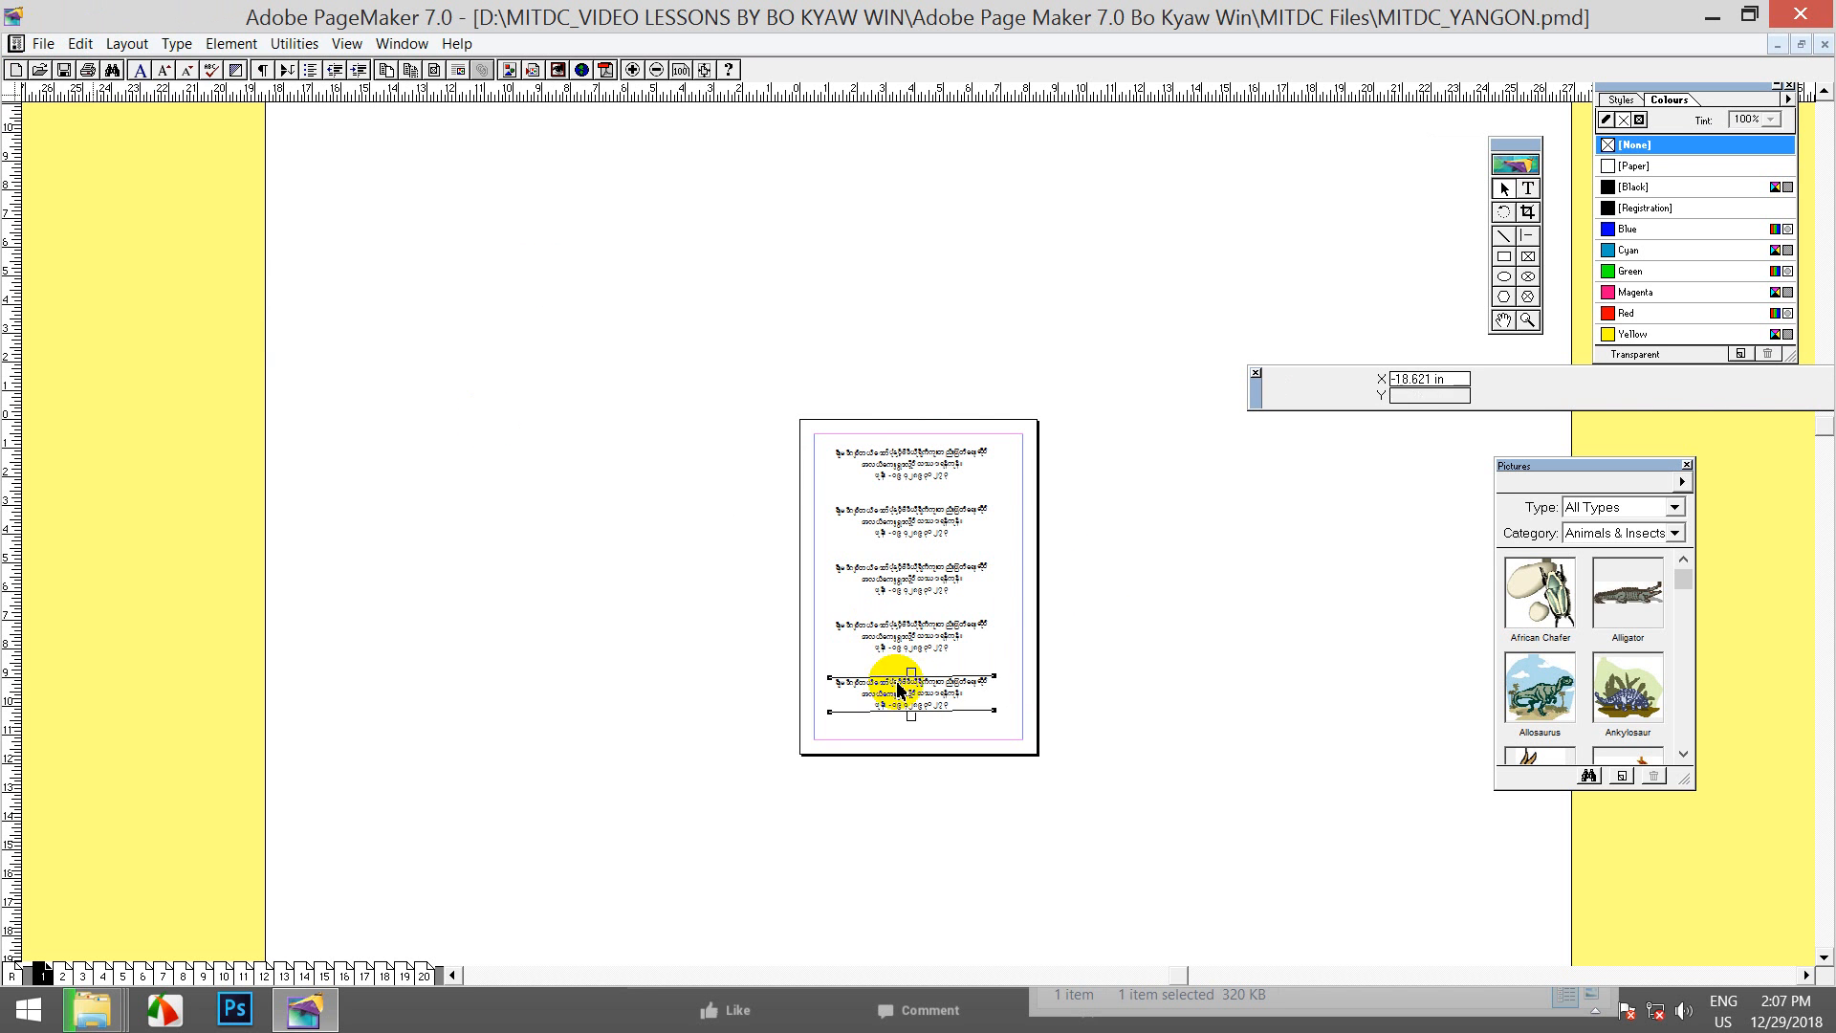
pyautogui.press('Delete')
pyautogui.click(906, 631)
pyautogui.press('Delete')
pyautogui.click(908, 593)
pyautogui.press('Delete')
pyautogui.click(909, 528)
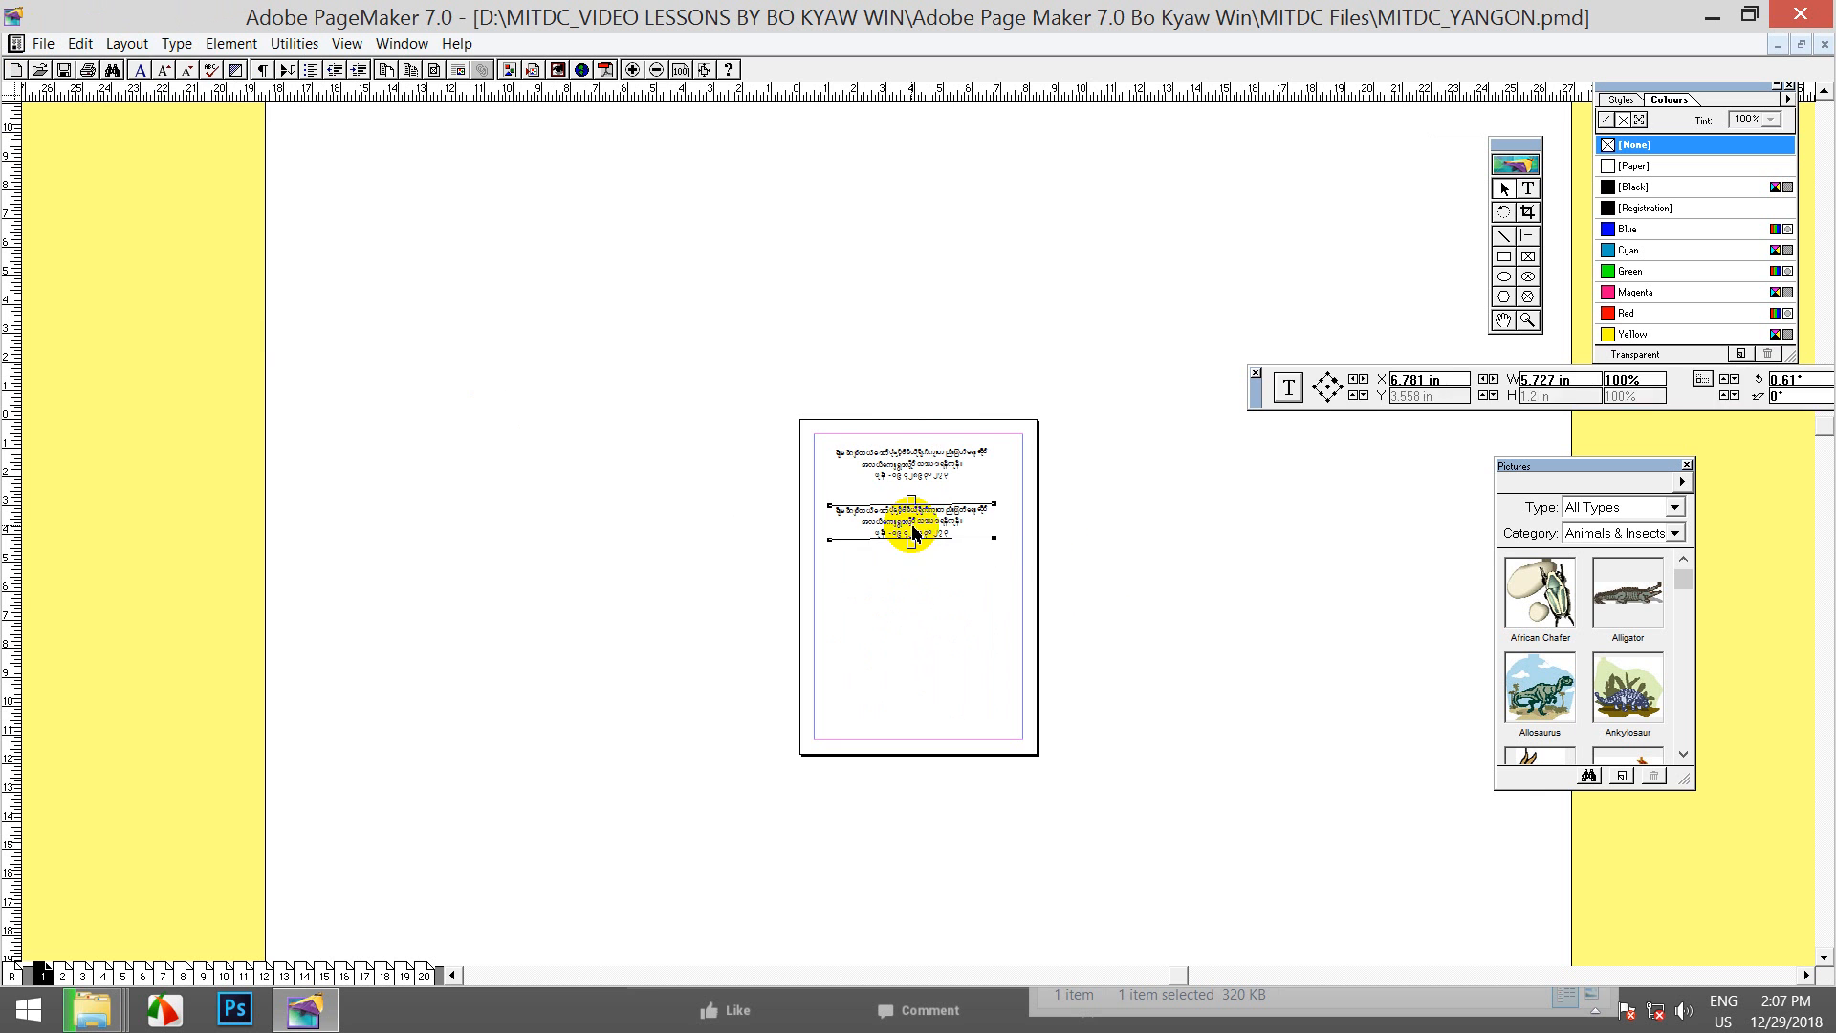
pyautogui.press('Delete')
# Step: Paste the copied text block again through Paste Special using the Text format
pyautogui.click(80, 44)
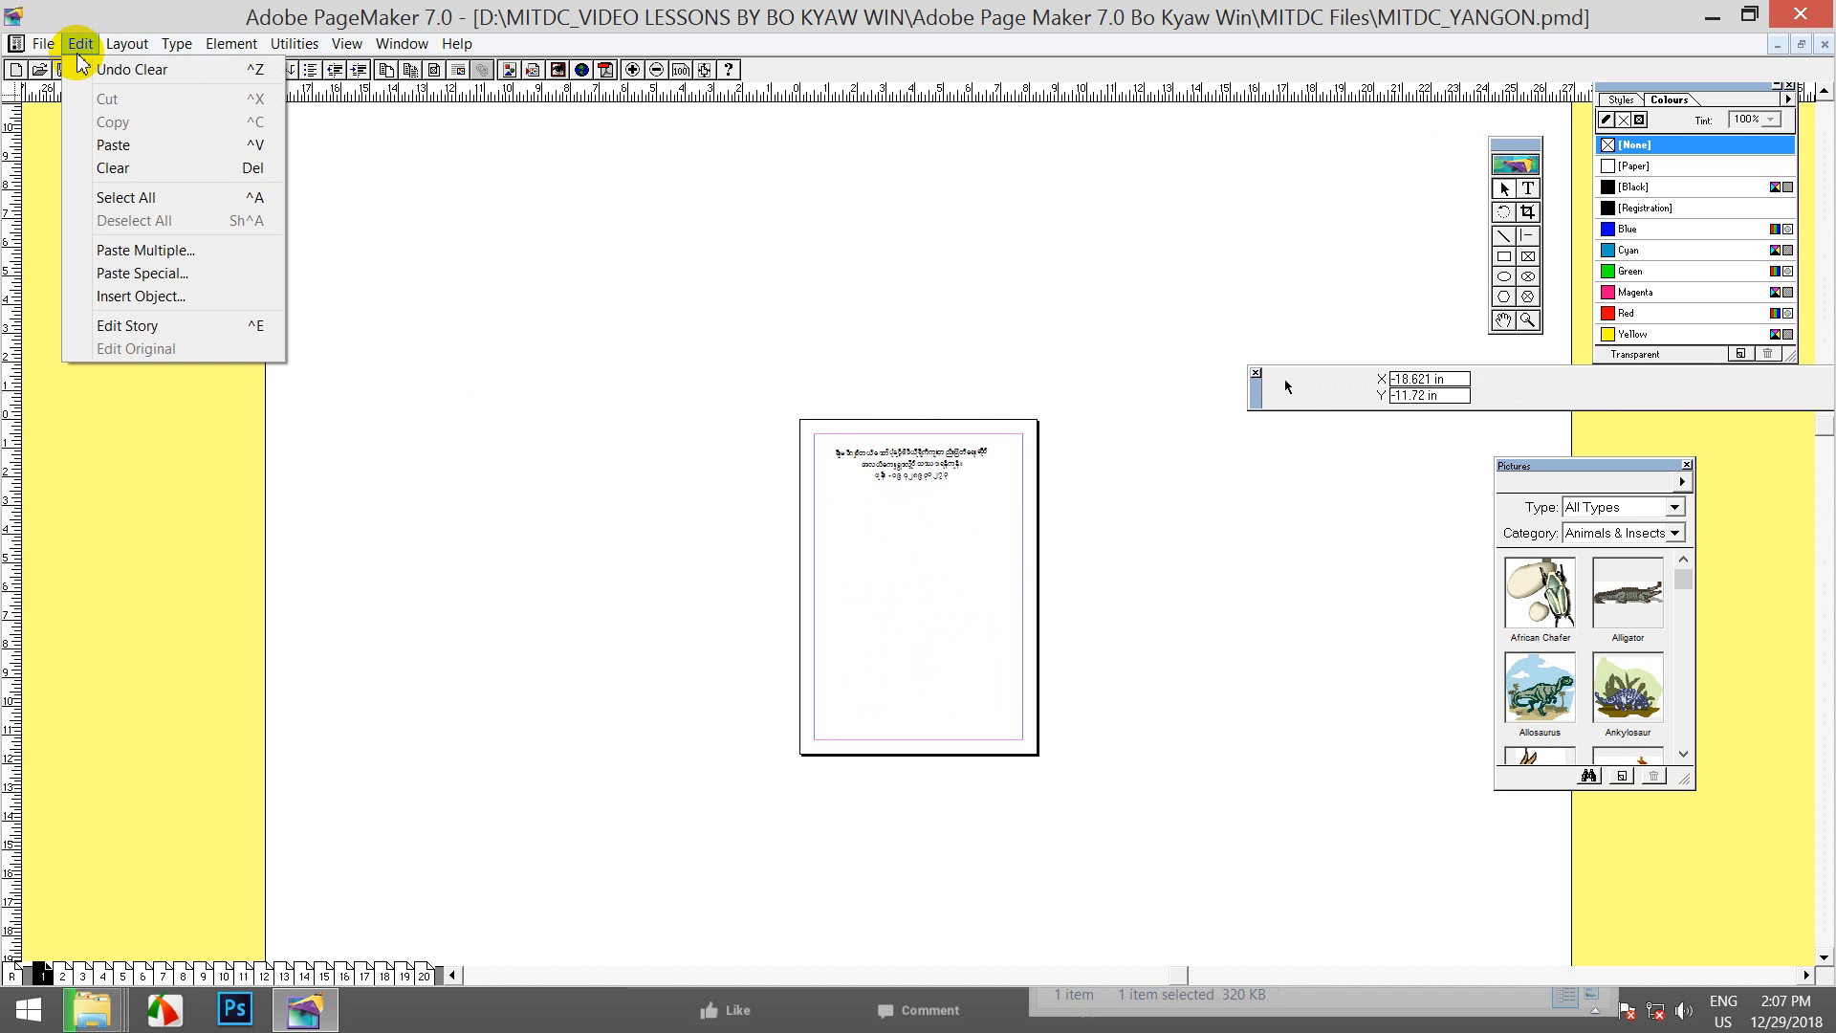
pyautogui.click(80, 44)
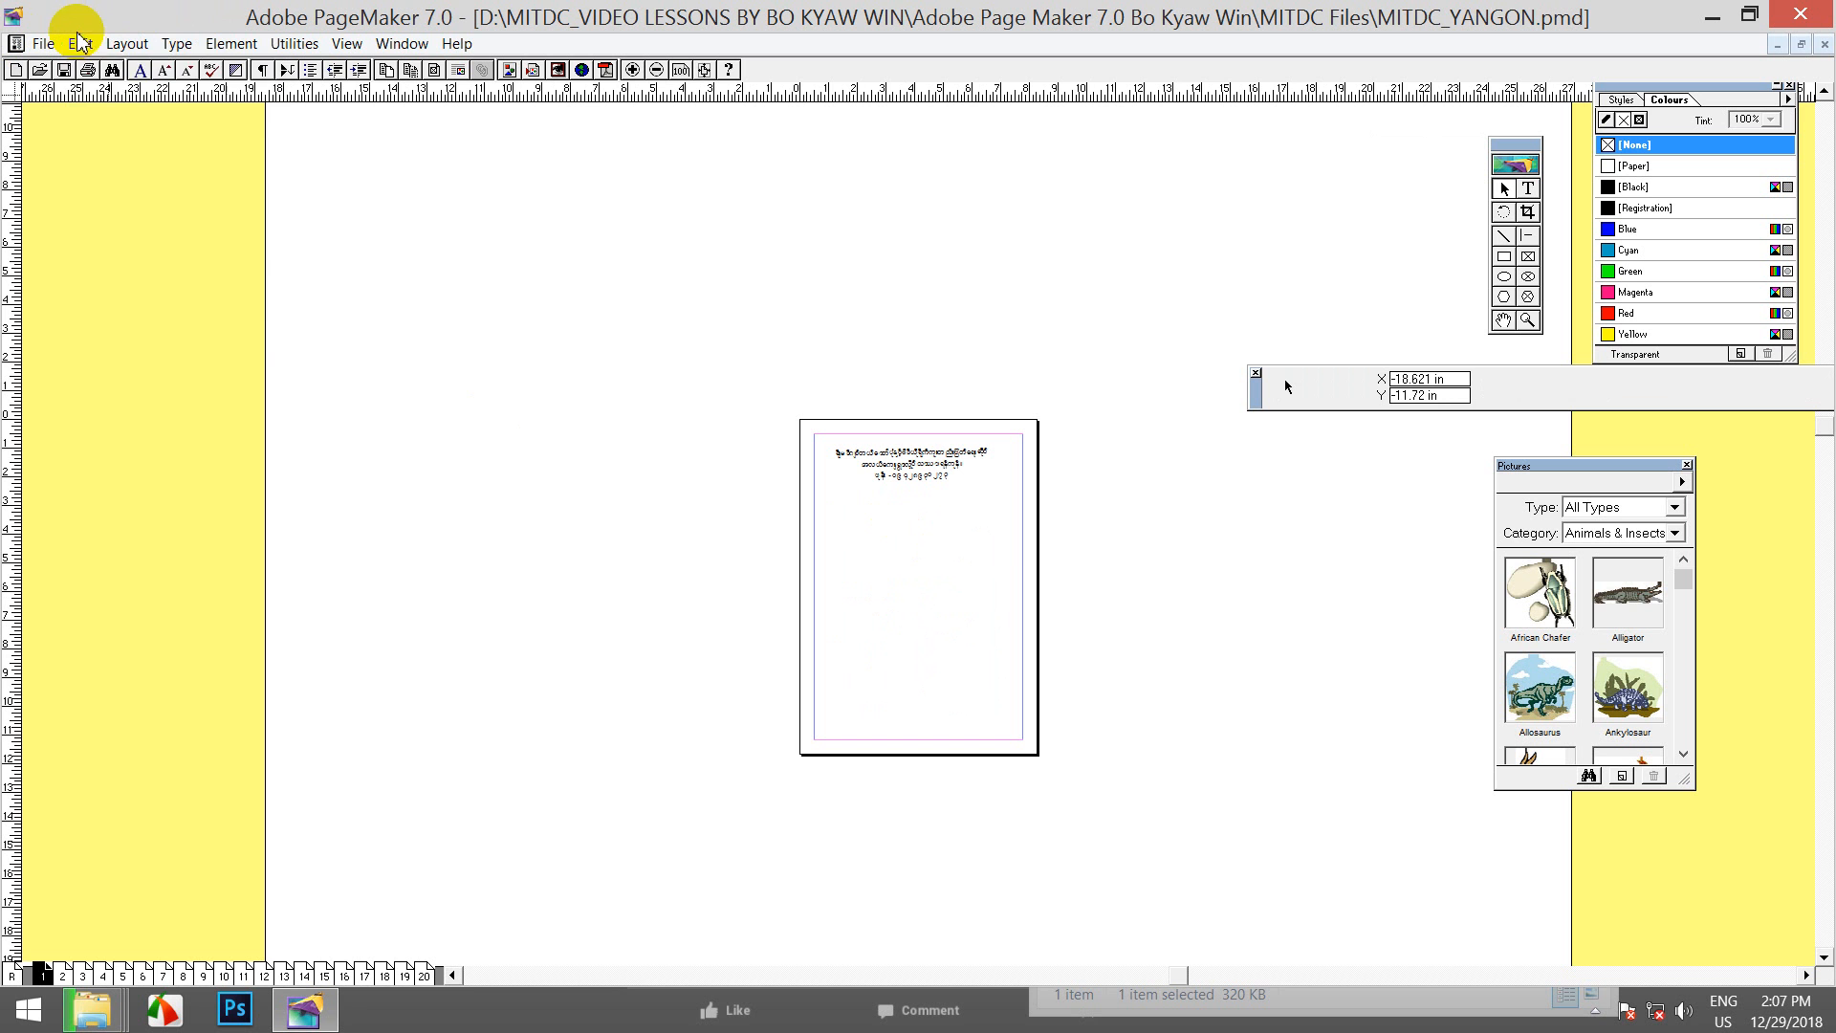
pyautogui.click(80, 44)
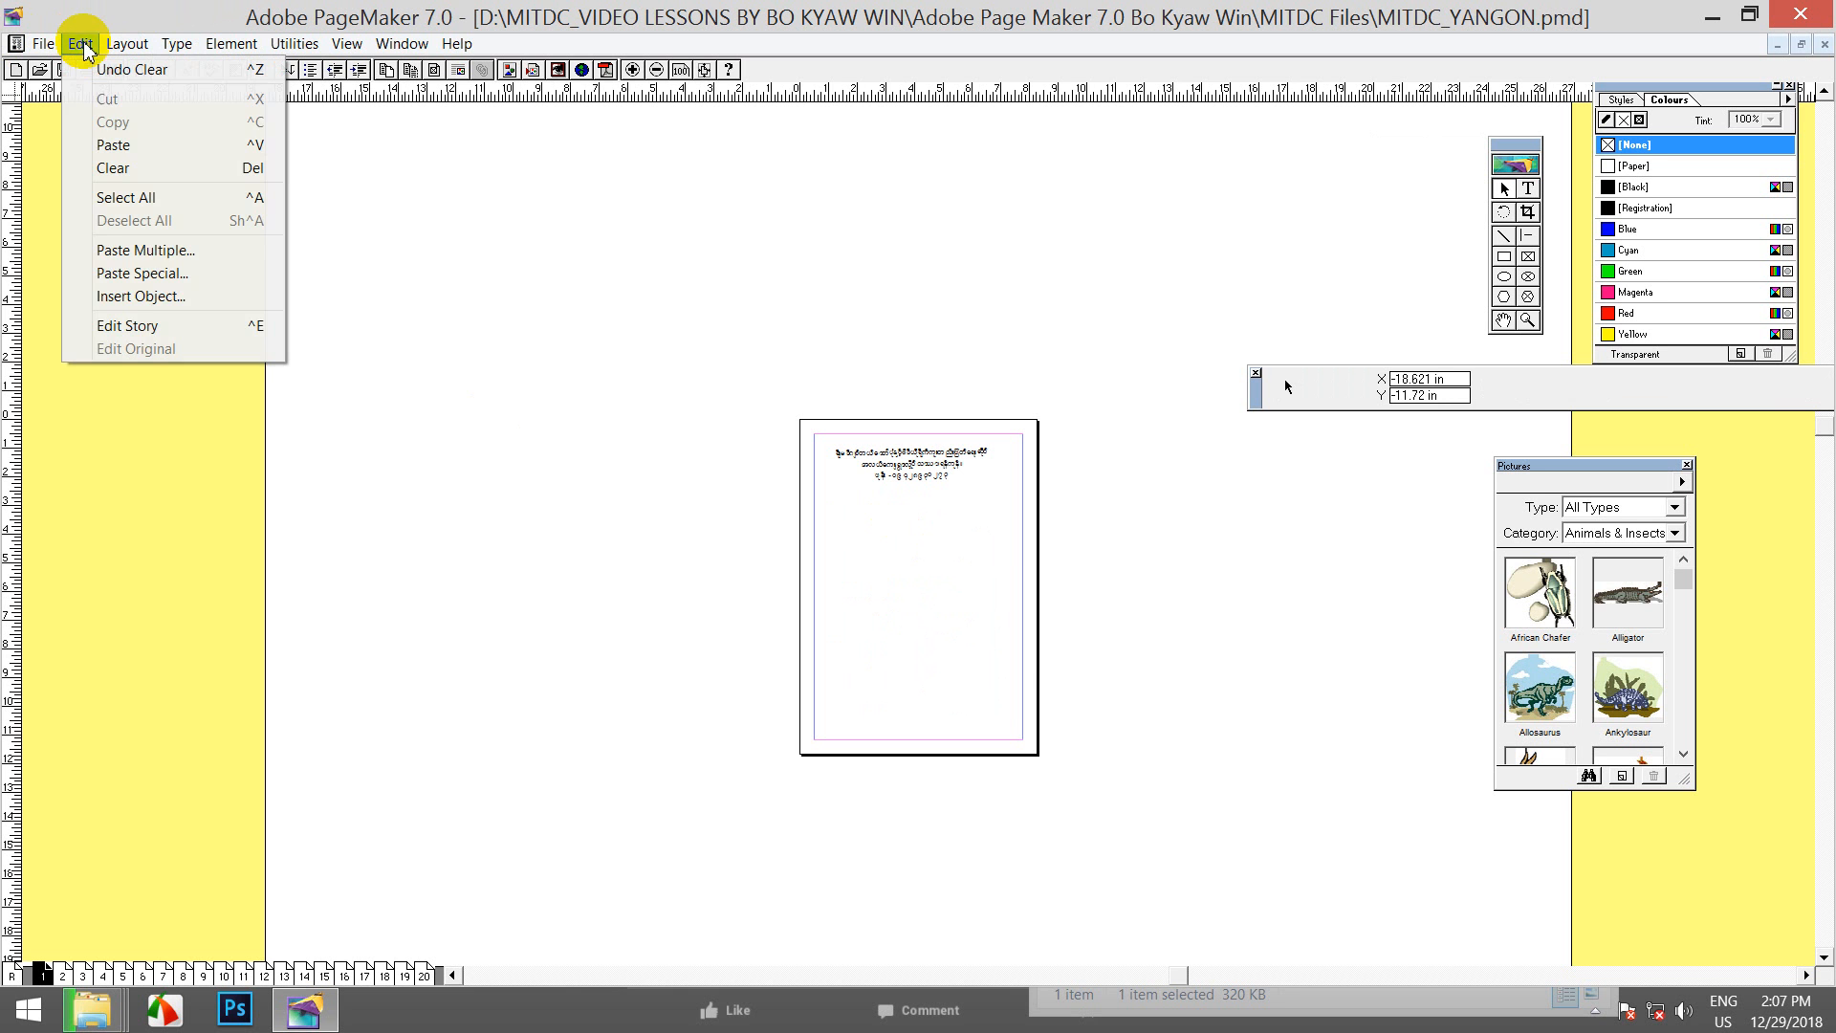
pyautogui.click(167, 275)
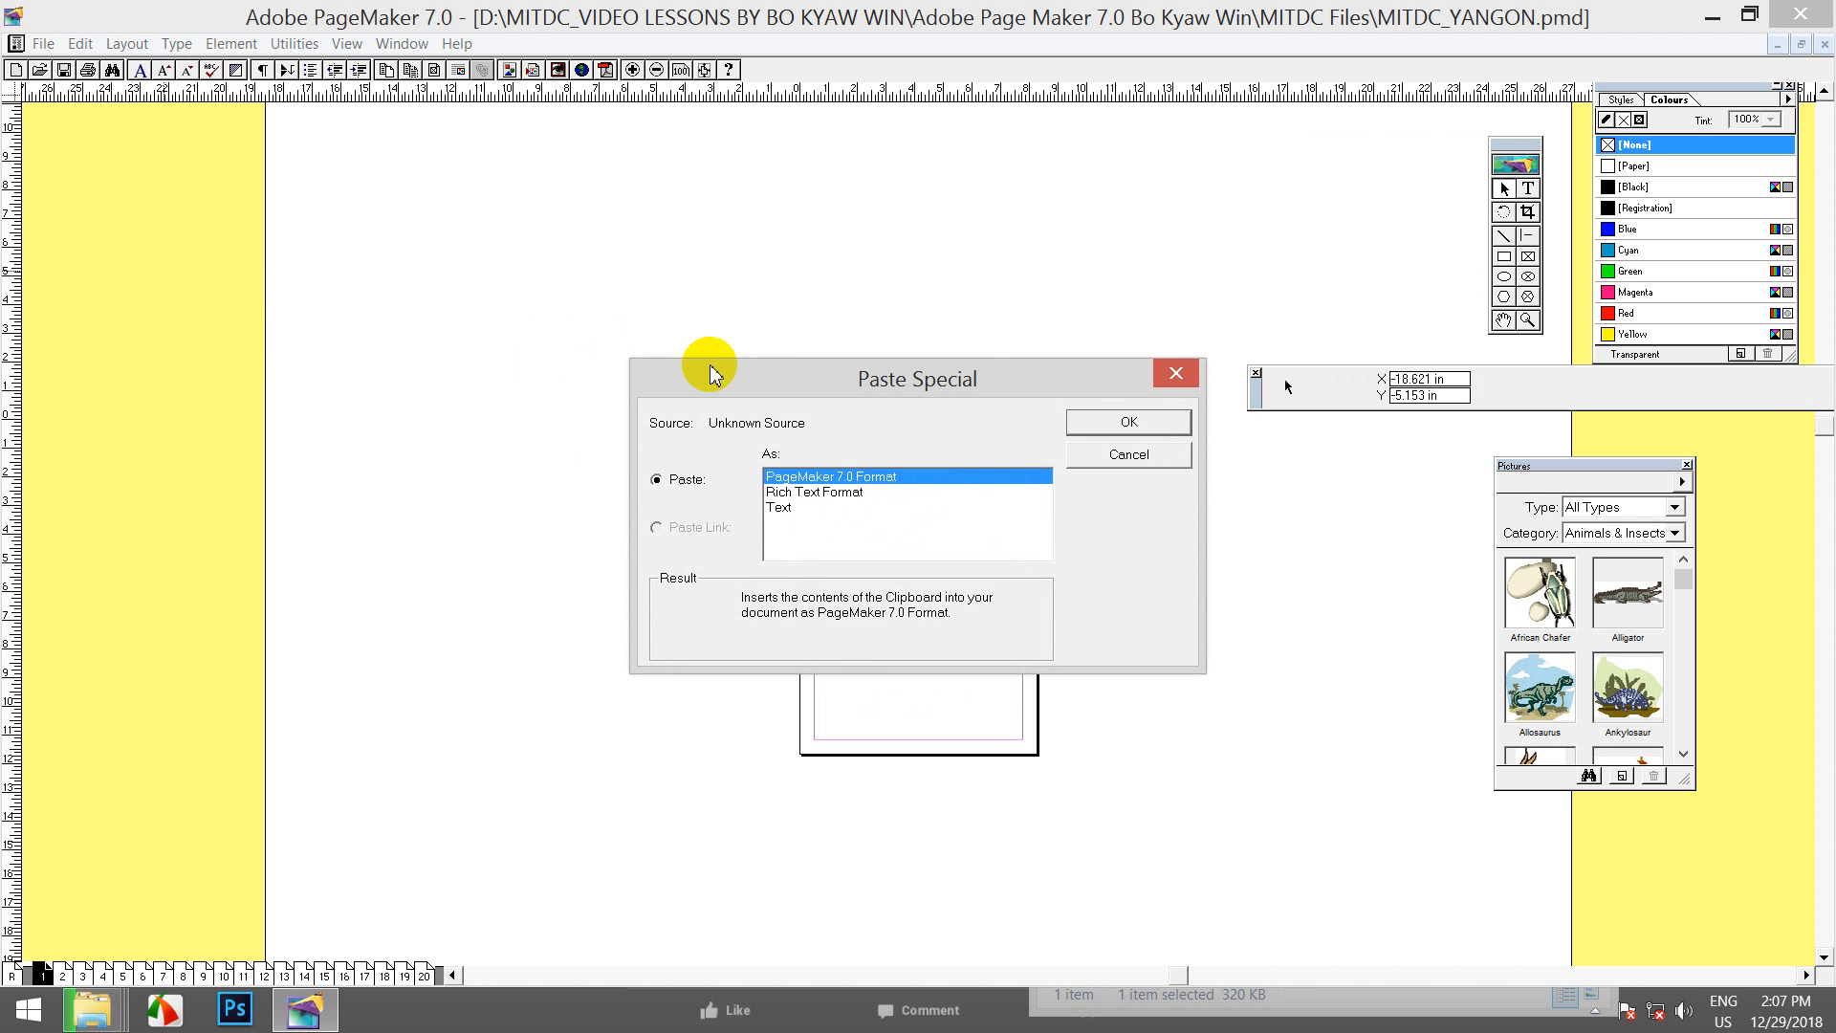
pyautogui.moveTo(780, 364); pyautogui.dragTo(188, 208)
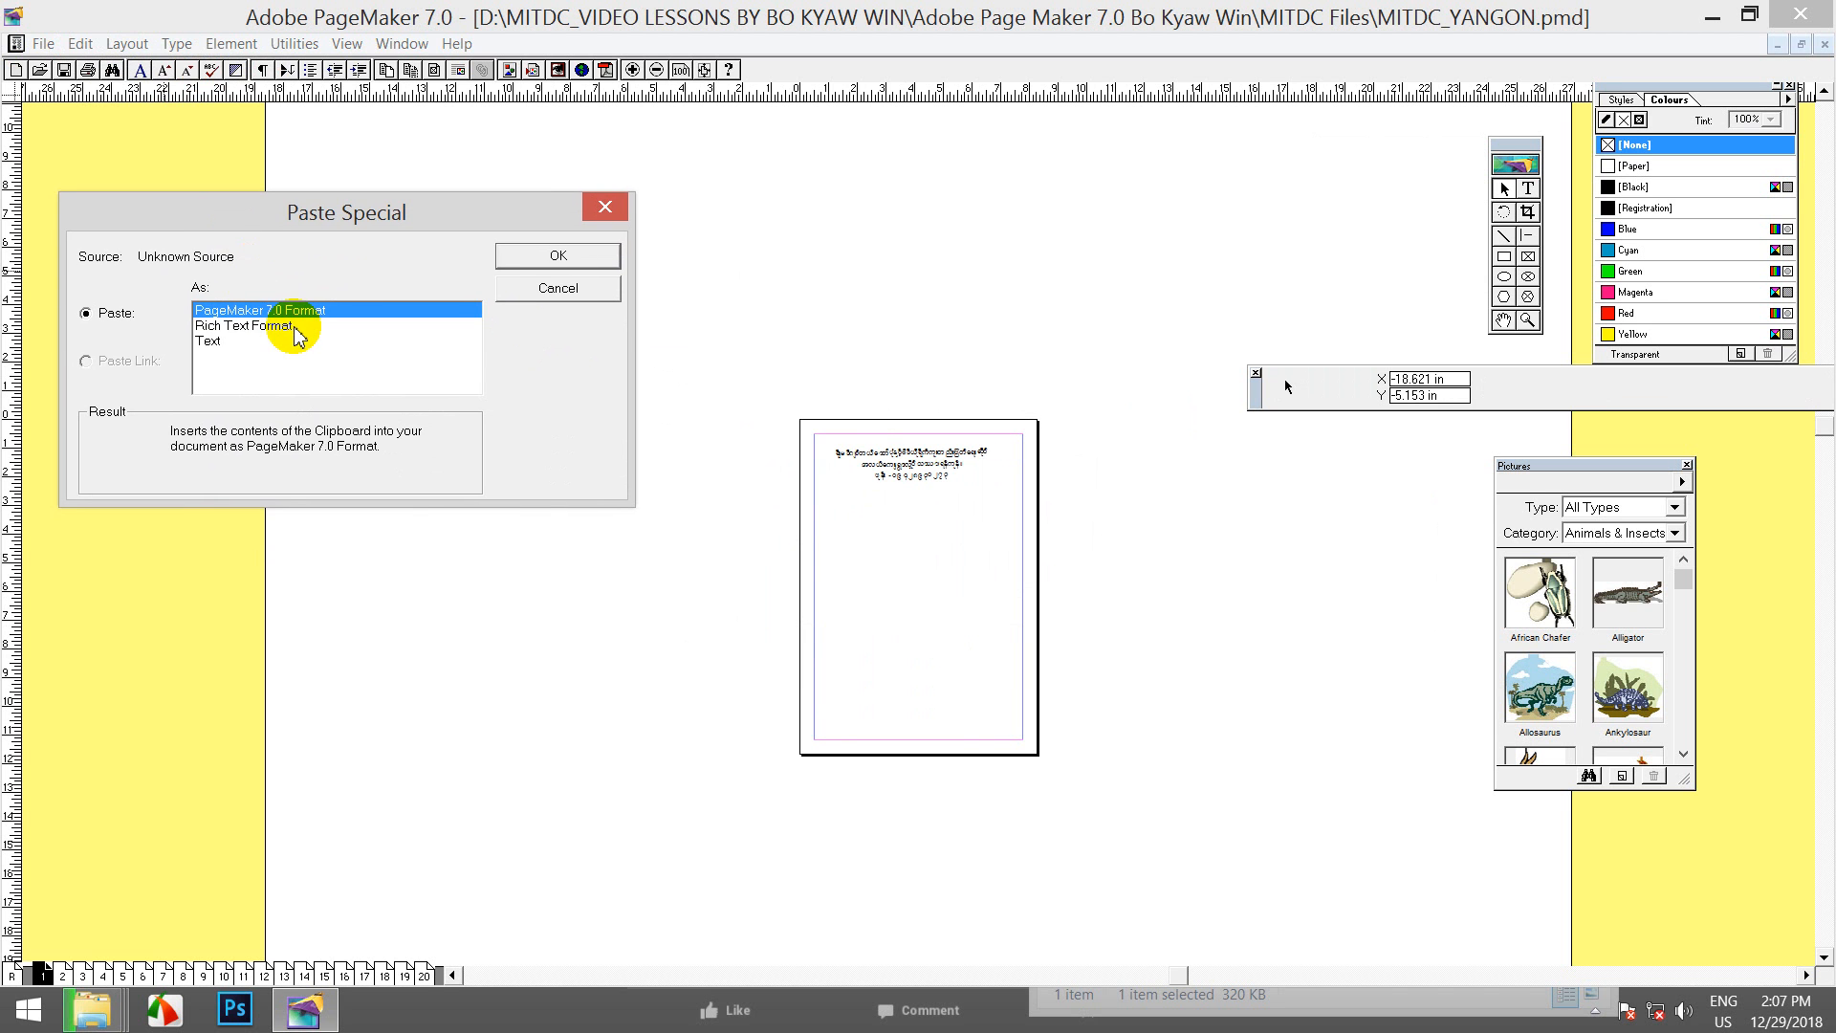
pyautogui.click(260, 330)
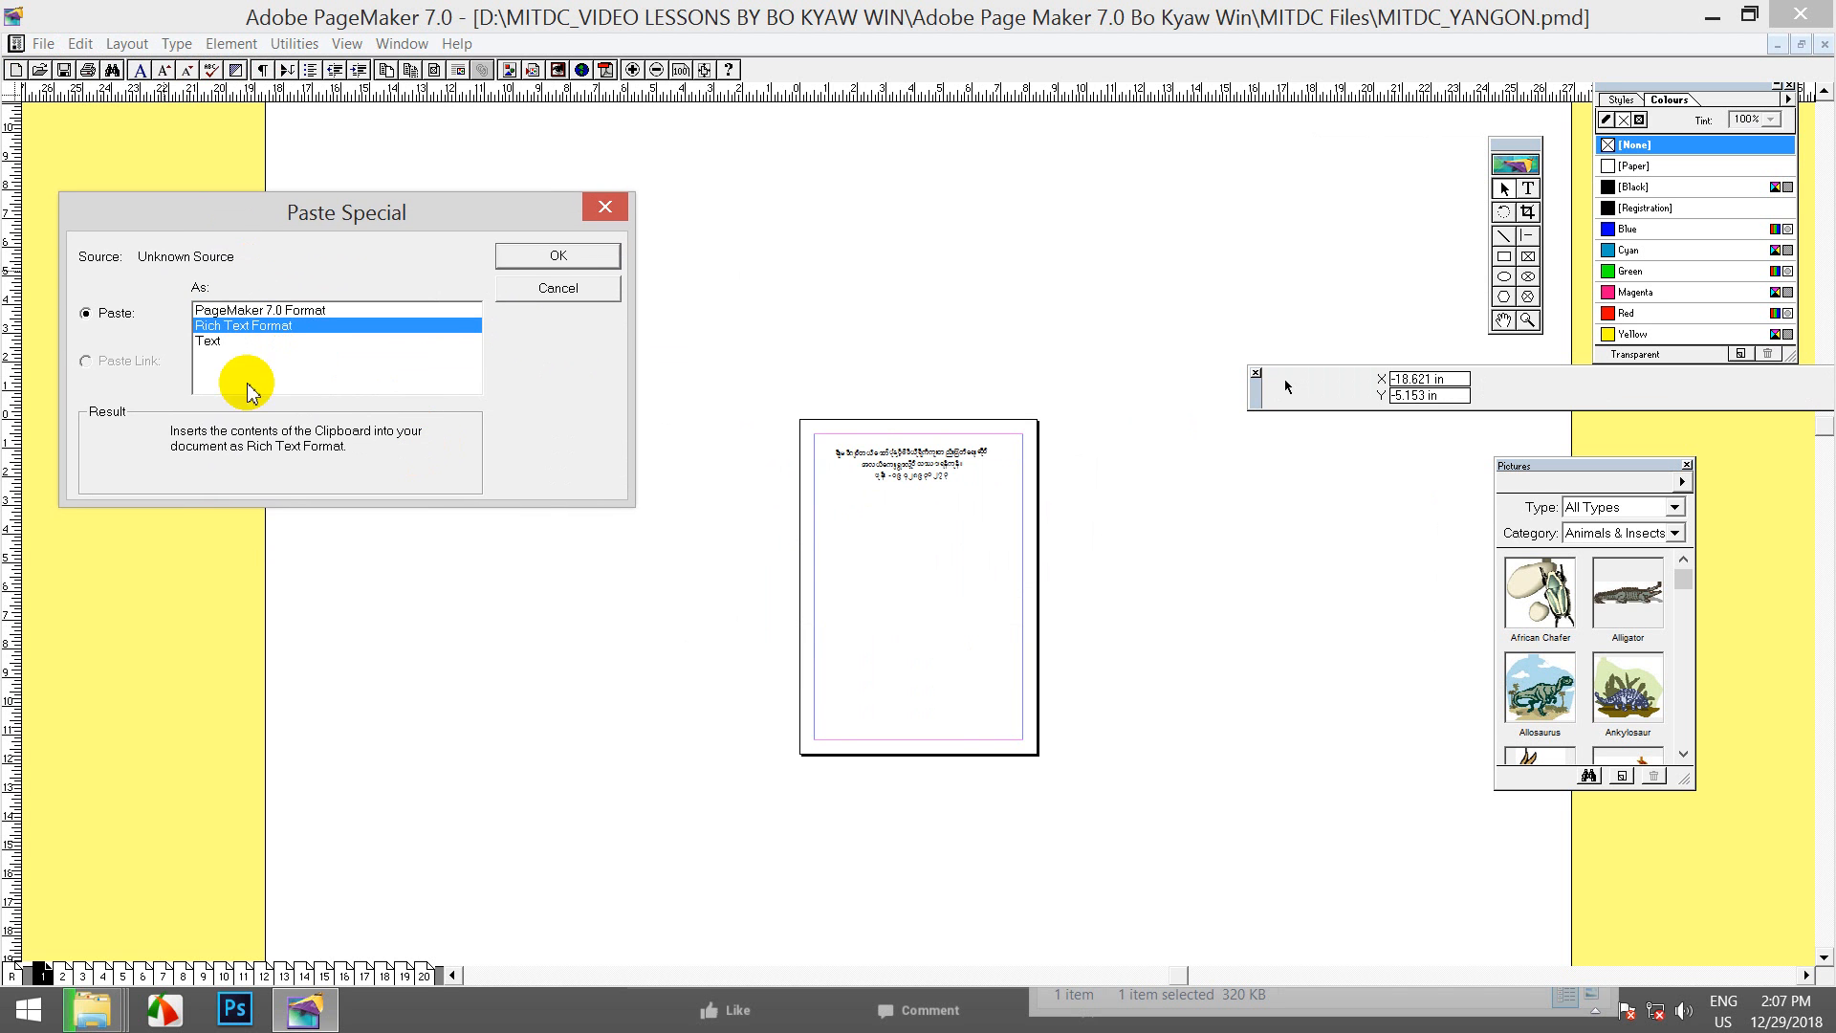
pyautogui.click(213, 342)
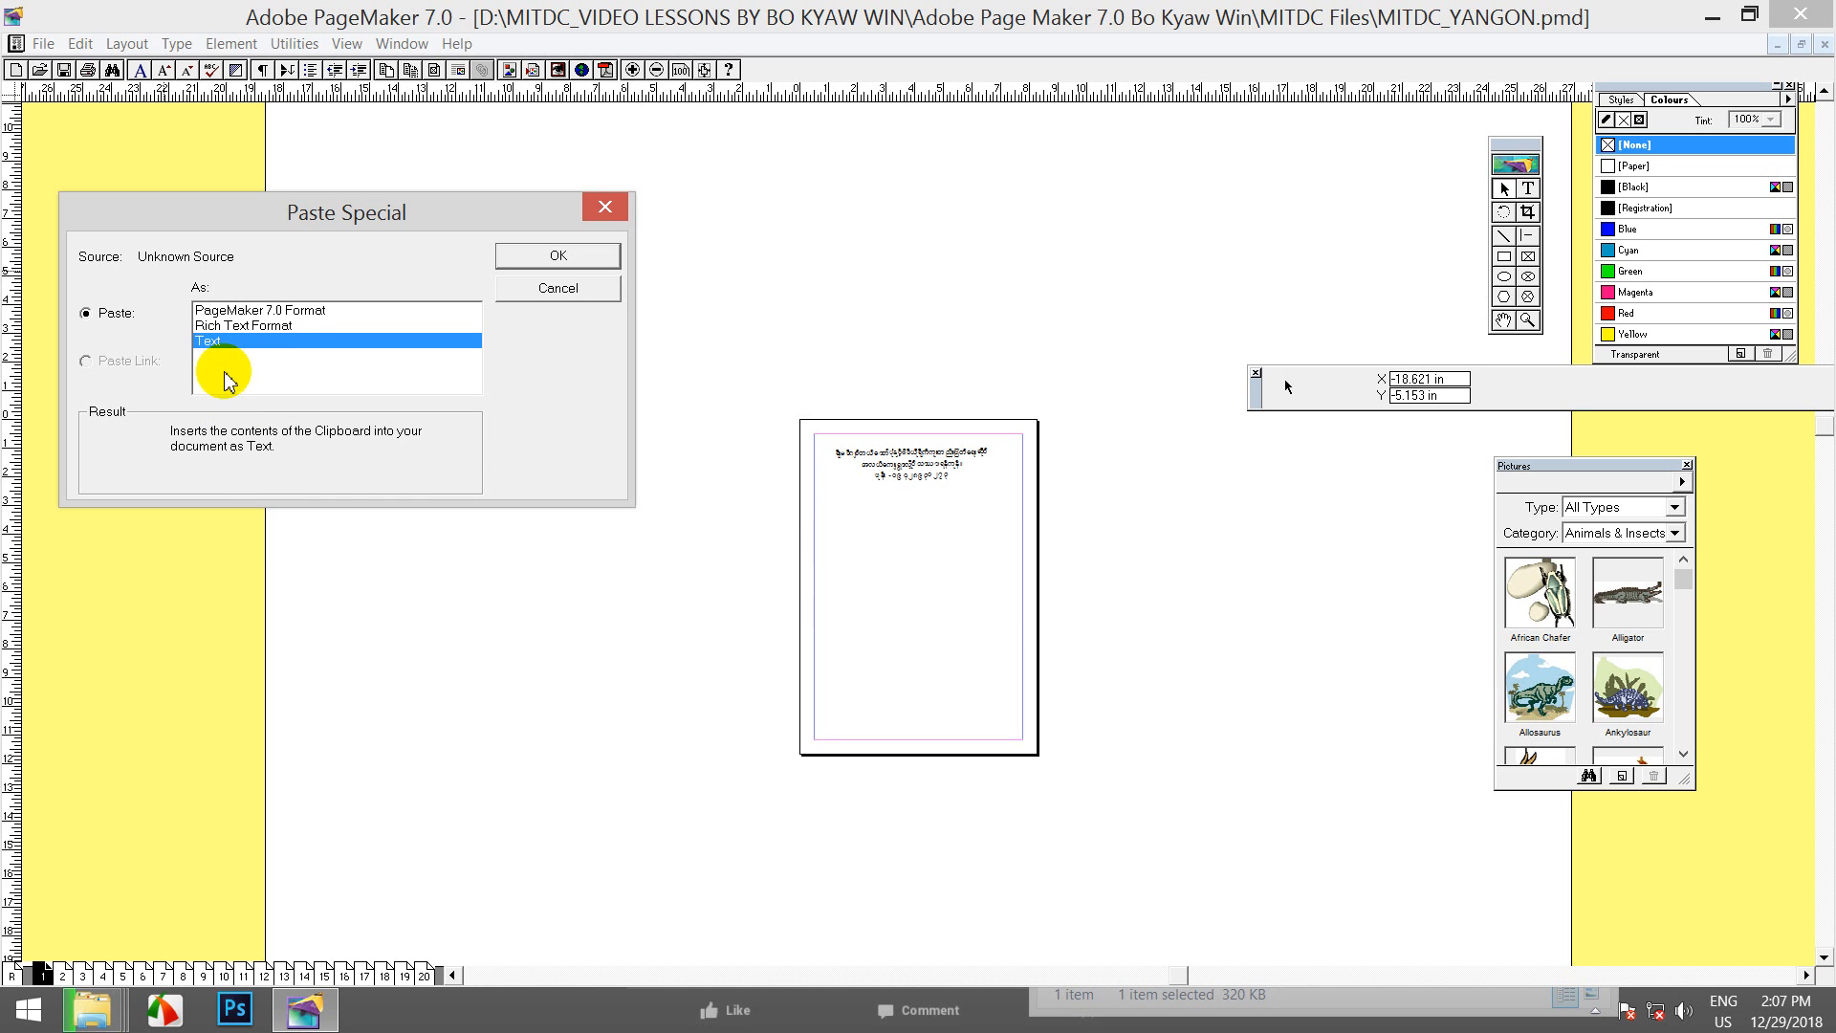
pyautogui.click(250, 326)
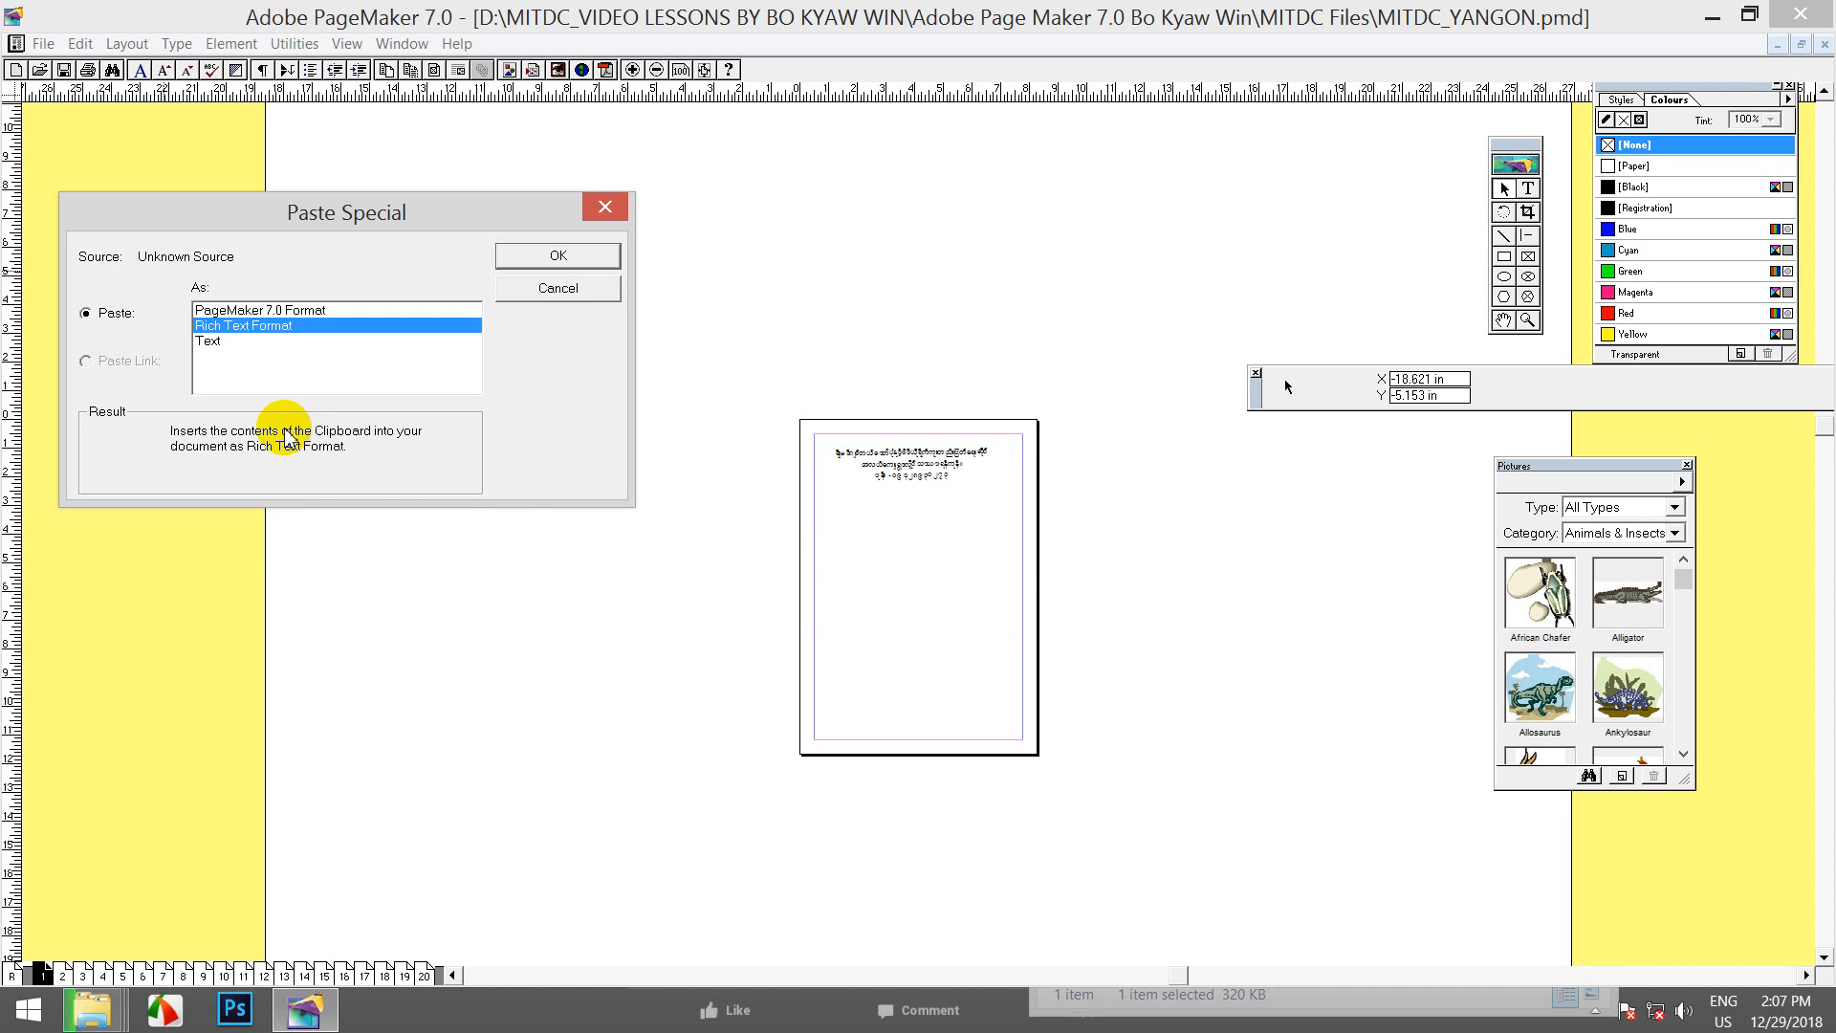
pyautogui.click(209, 345)
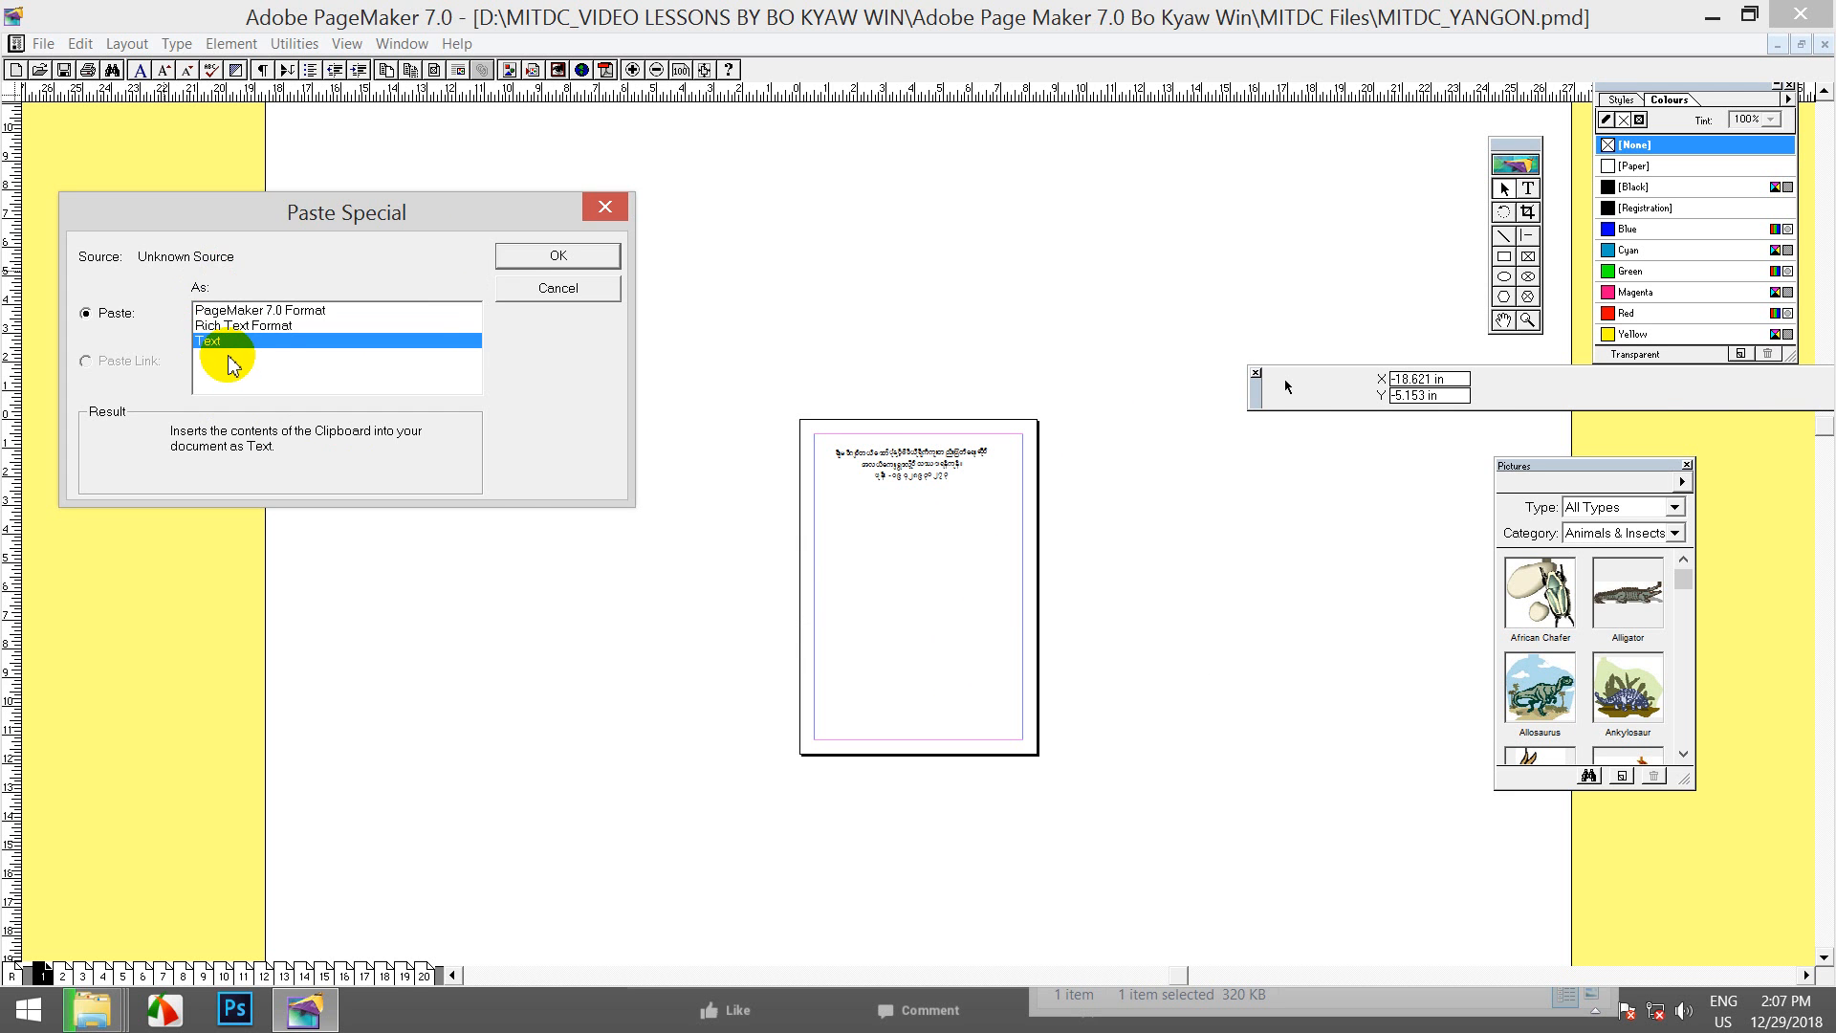
pyautogui.click(525, 259)
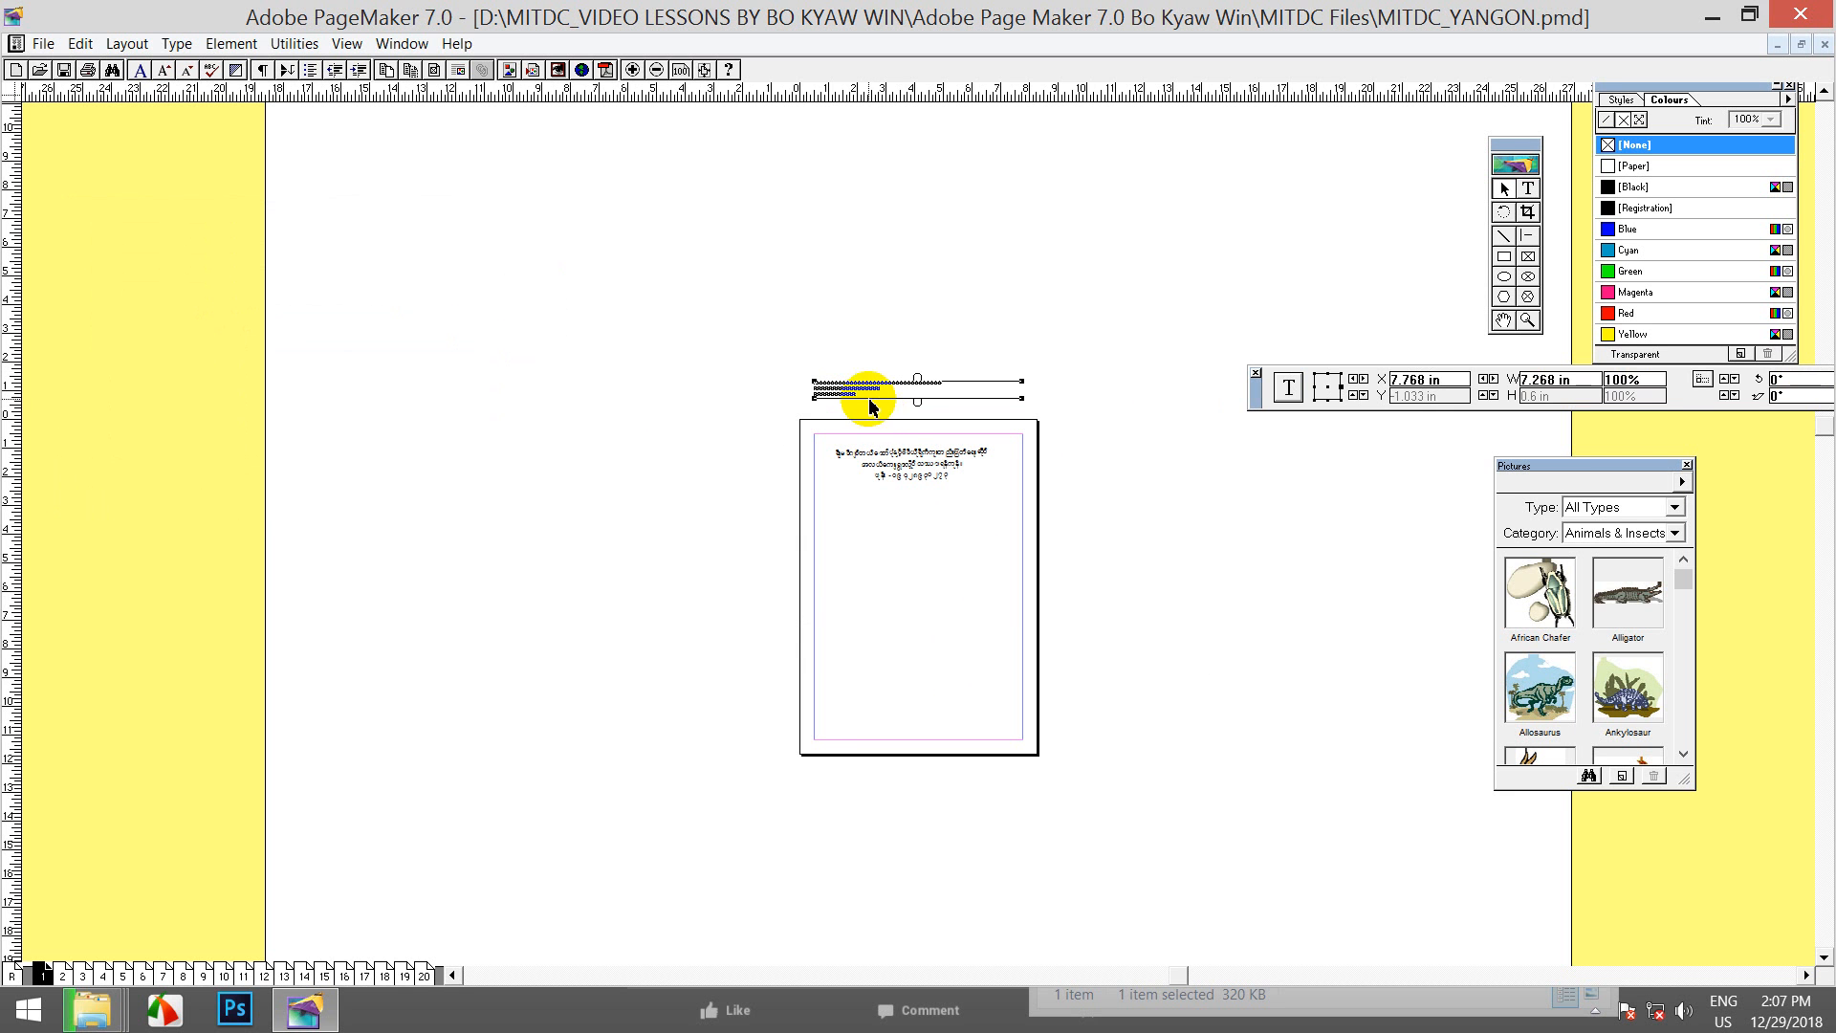
# Step: Move the pasted plain-text block from above the page to just below the original Burmese text block
pyautogui.click(631, 69)
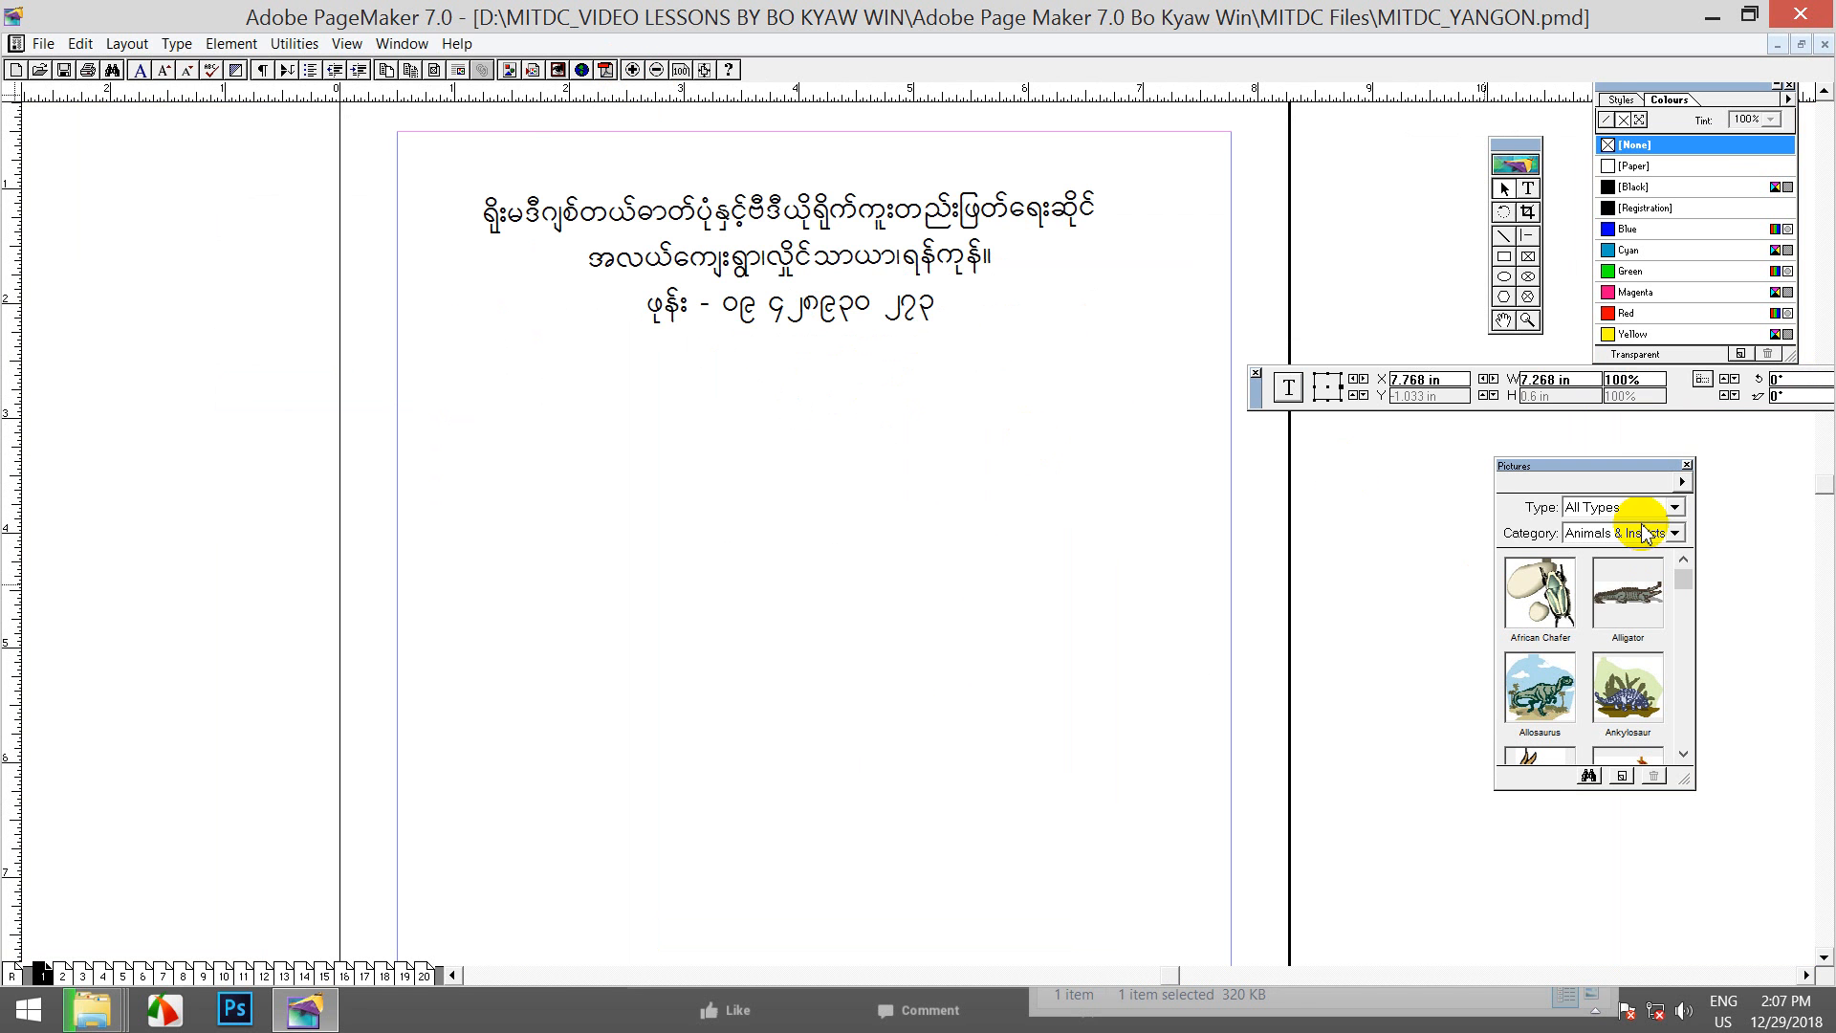
pyautogui.moveTo(1823, 489); pyautogui.dragTo(1827, 422)
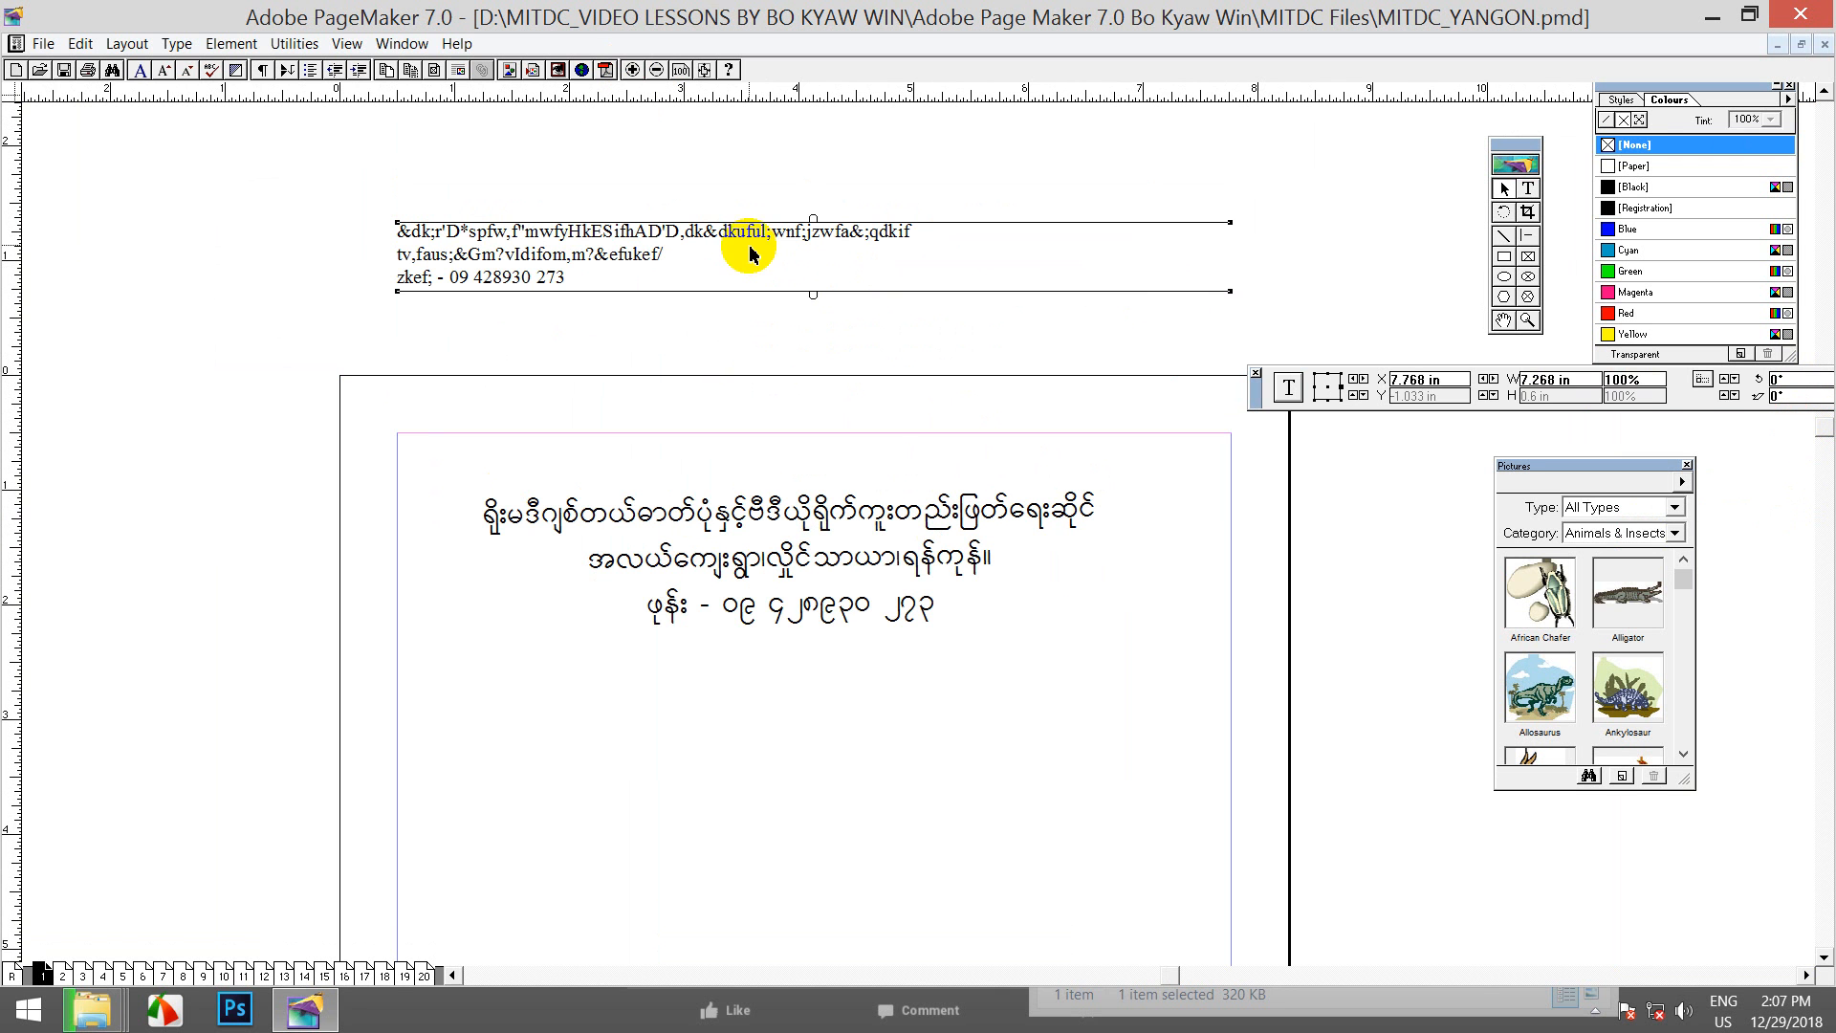
pyautogui.moveTo(757, 235); pyautogui.dragTo(761, 706)
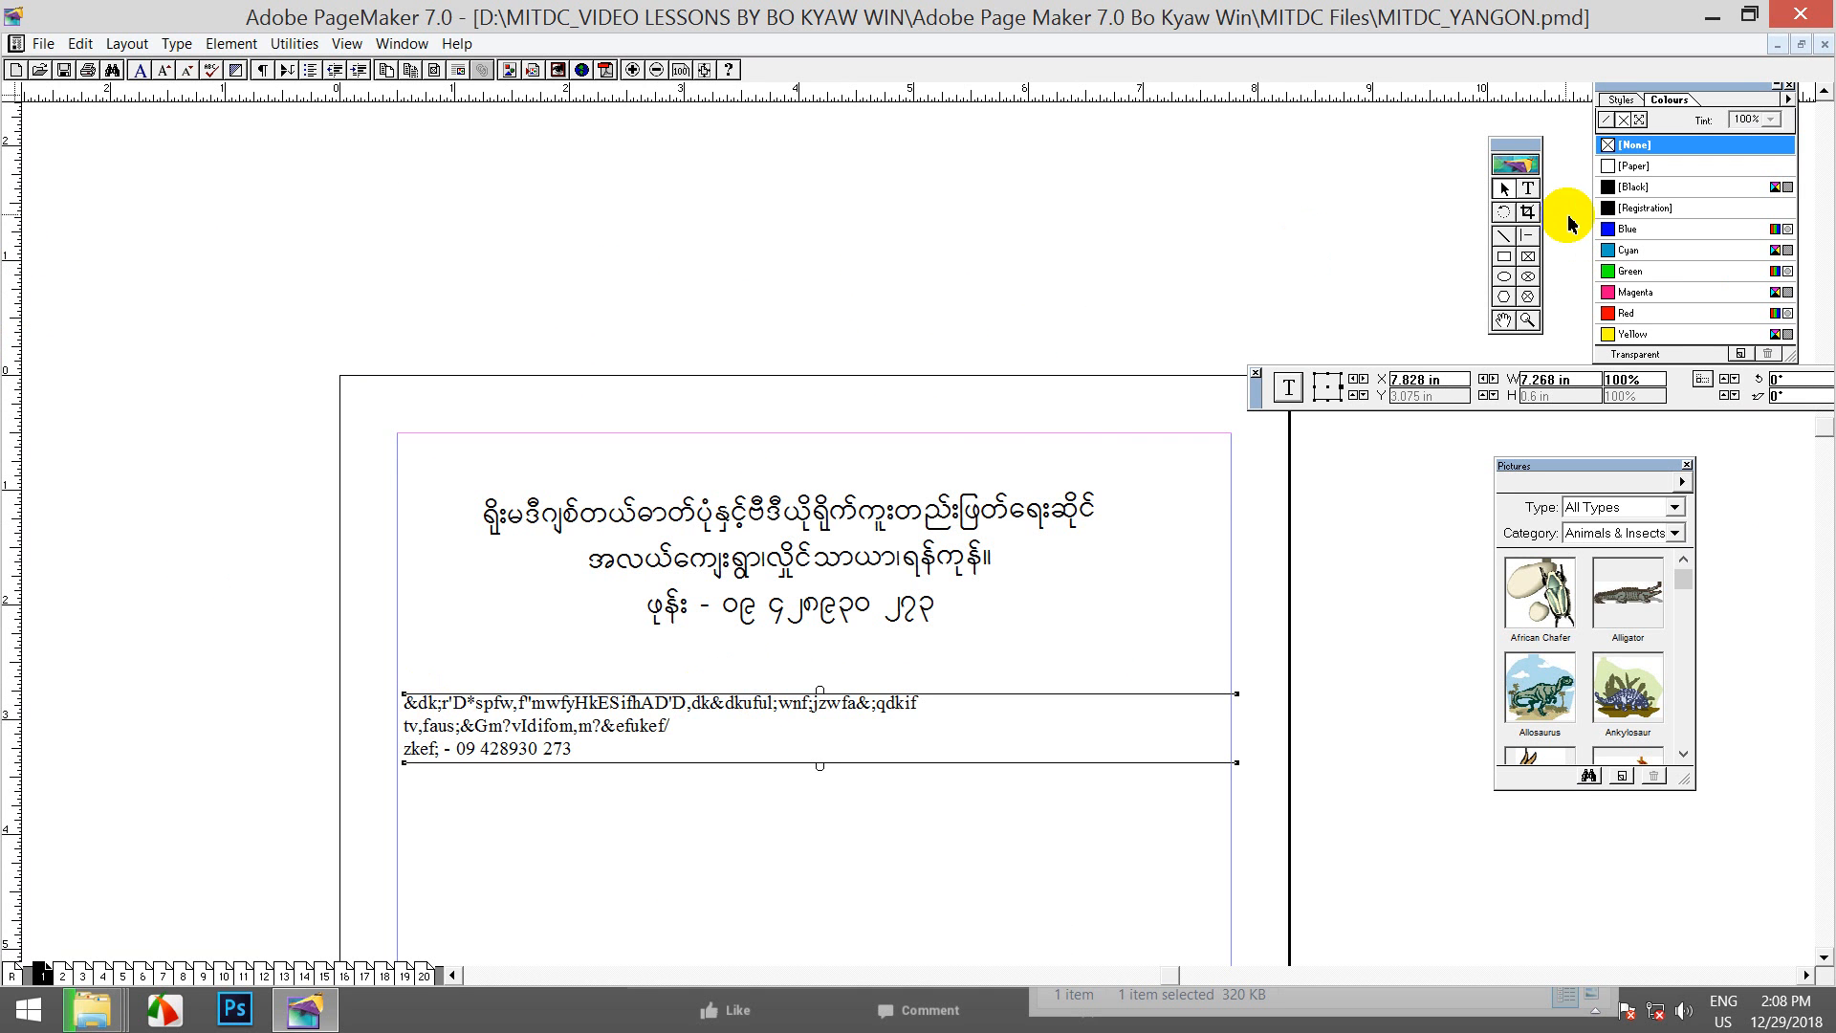
# Step: Set all the pasted plain text below the original block to the Win Researcher font, then reselect its three lines
pyautogui.click(1527, 189)
pyautogui.tripleClick(458, 695)
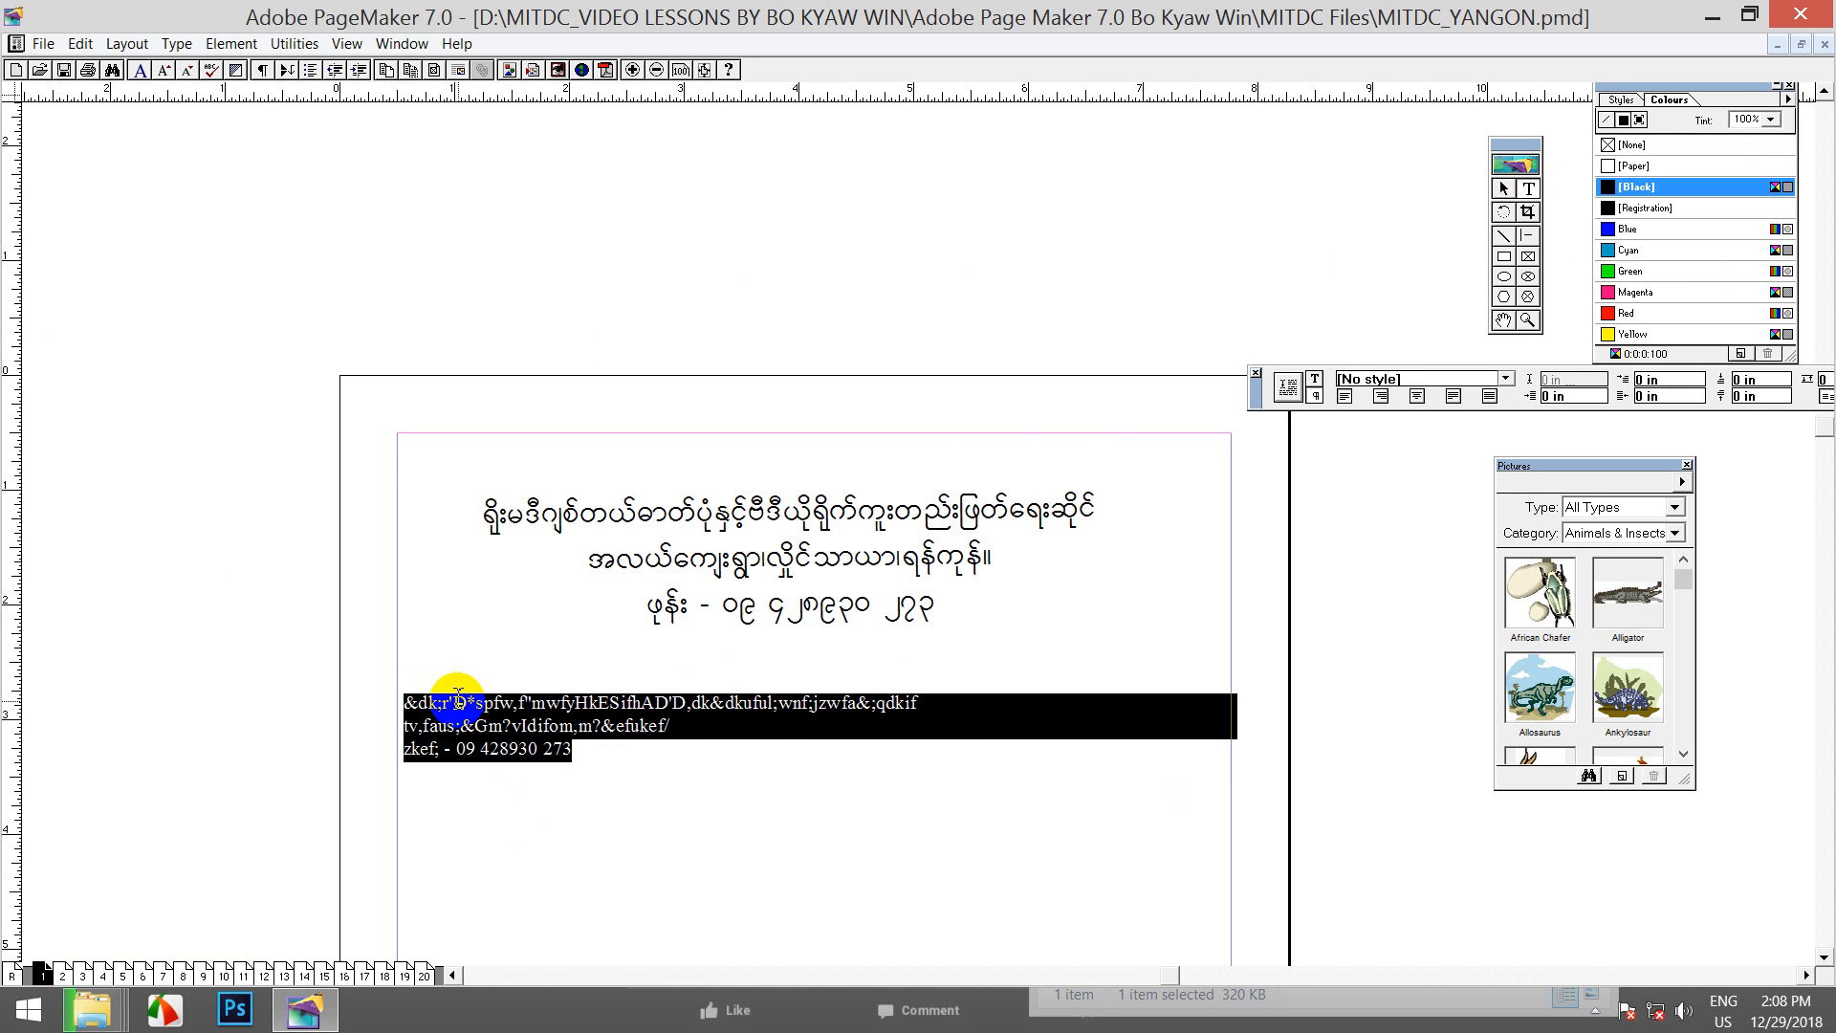
pyautogui.click(1317, 381)
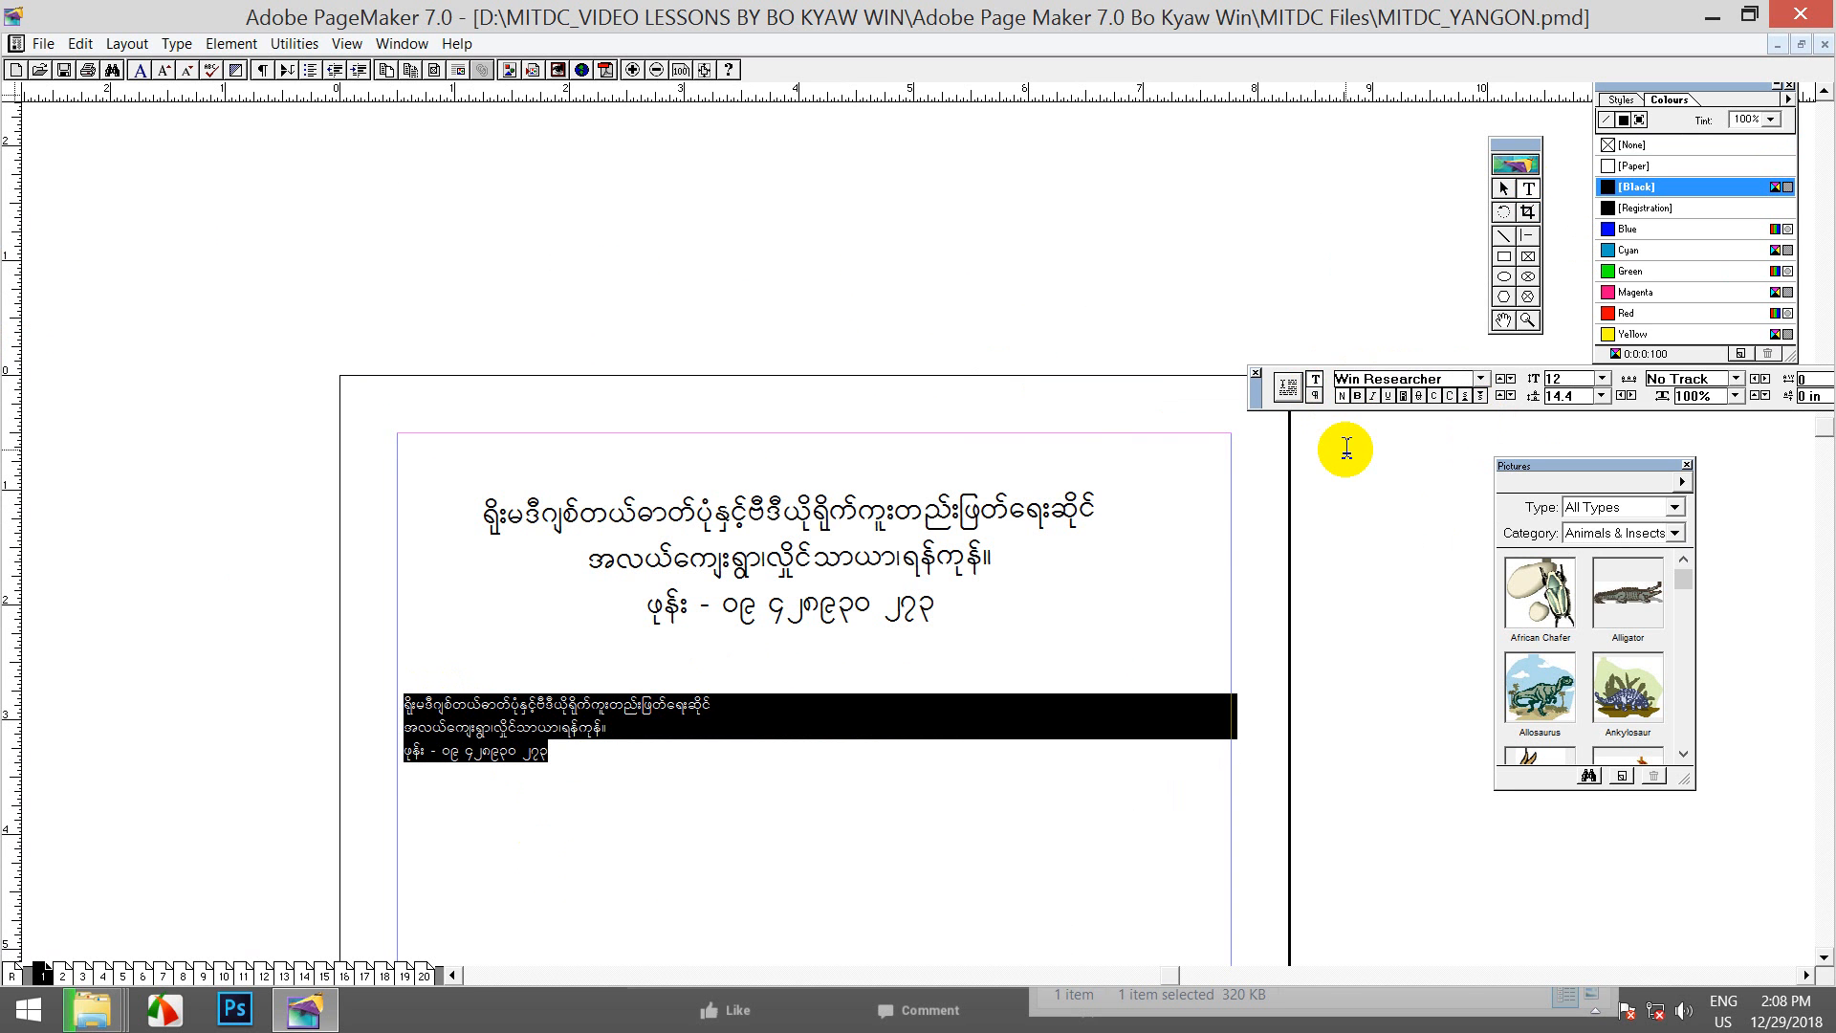
pyautogui.click(918, 709)
pyautogui.click(465, 726)
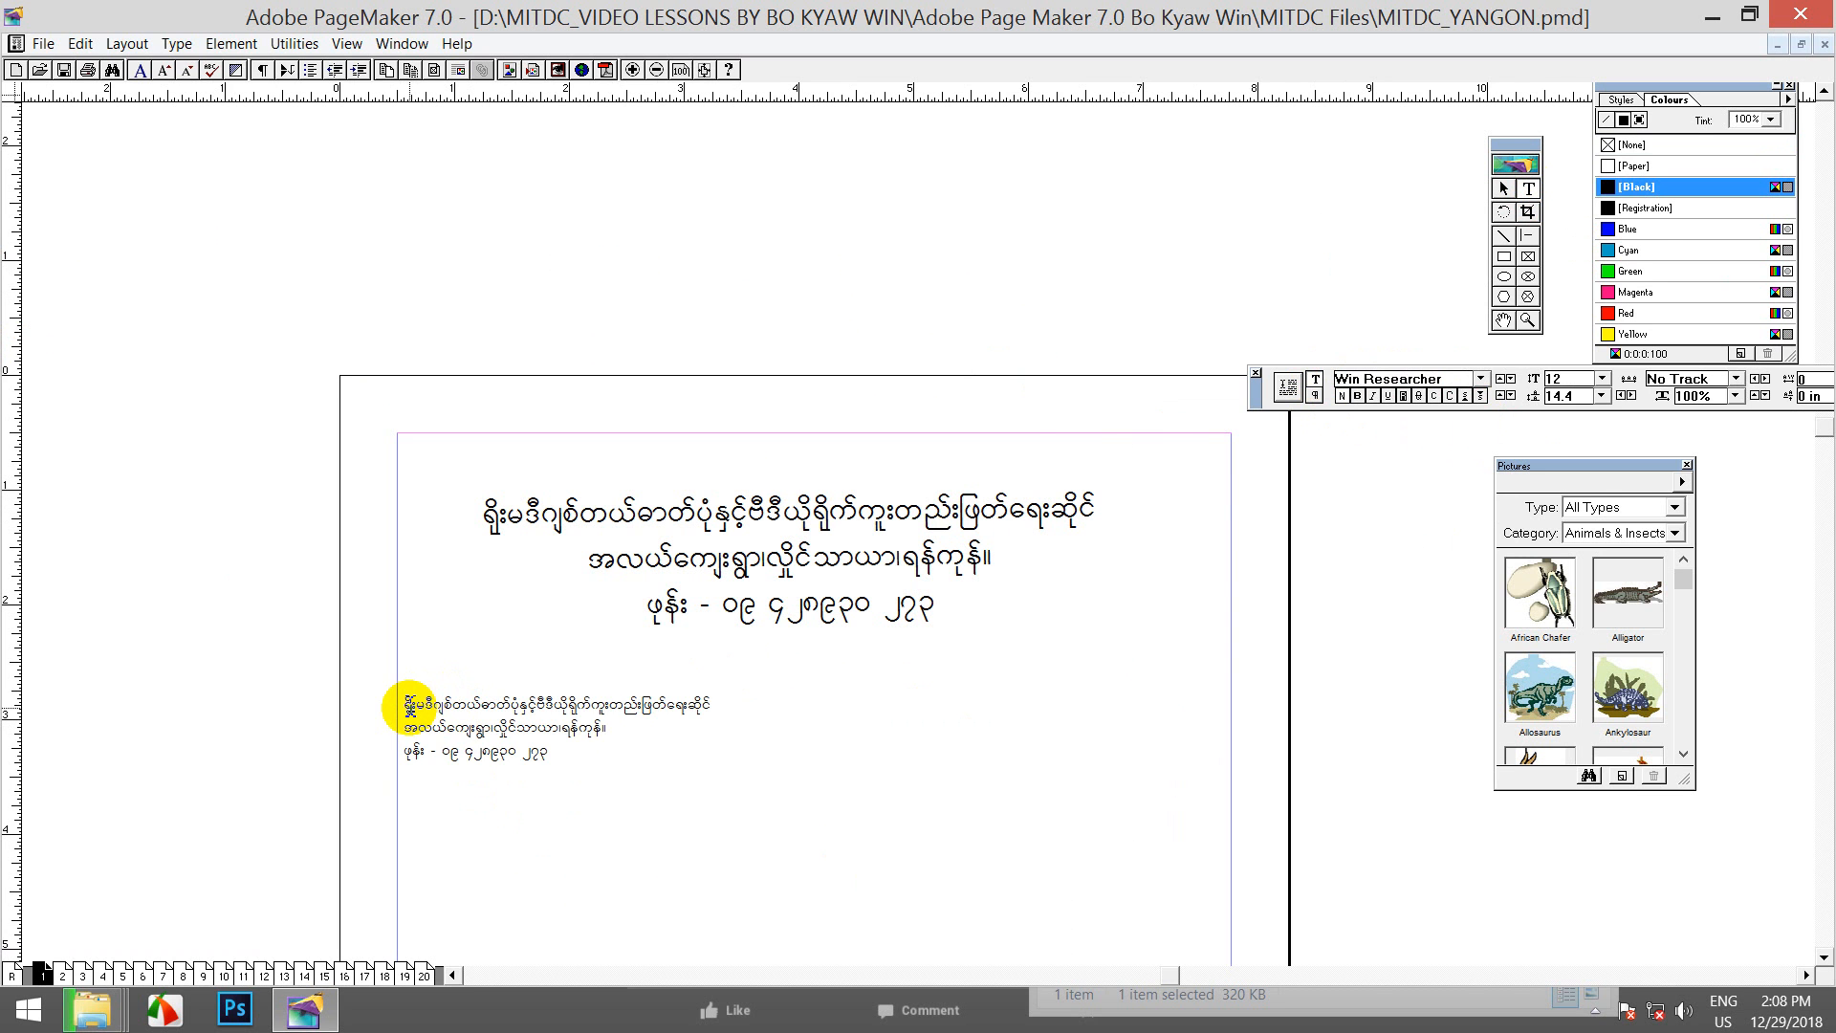
pyautogui.moveTo(405, 705); pyautogui.dragTo(586, 749)
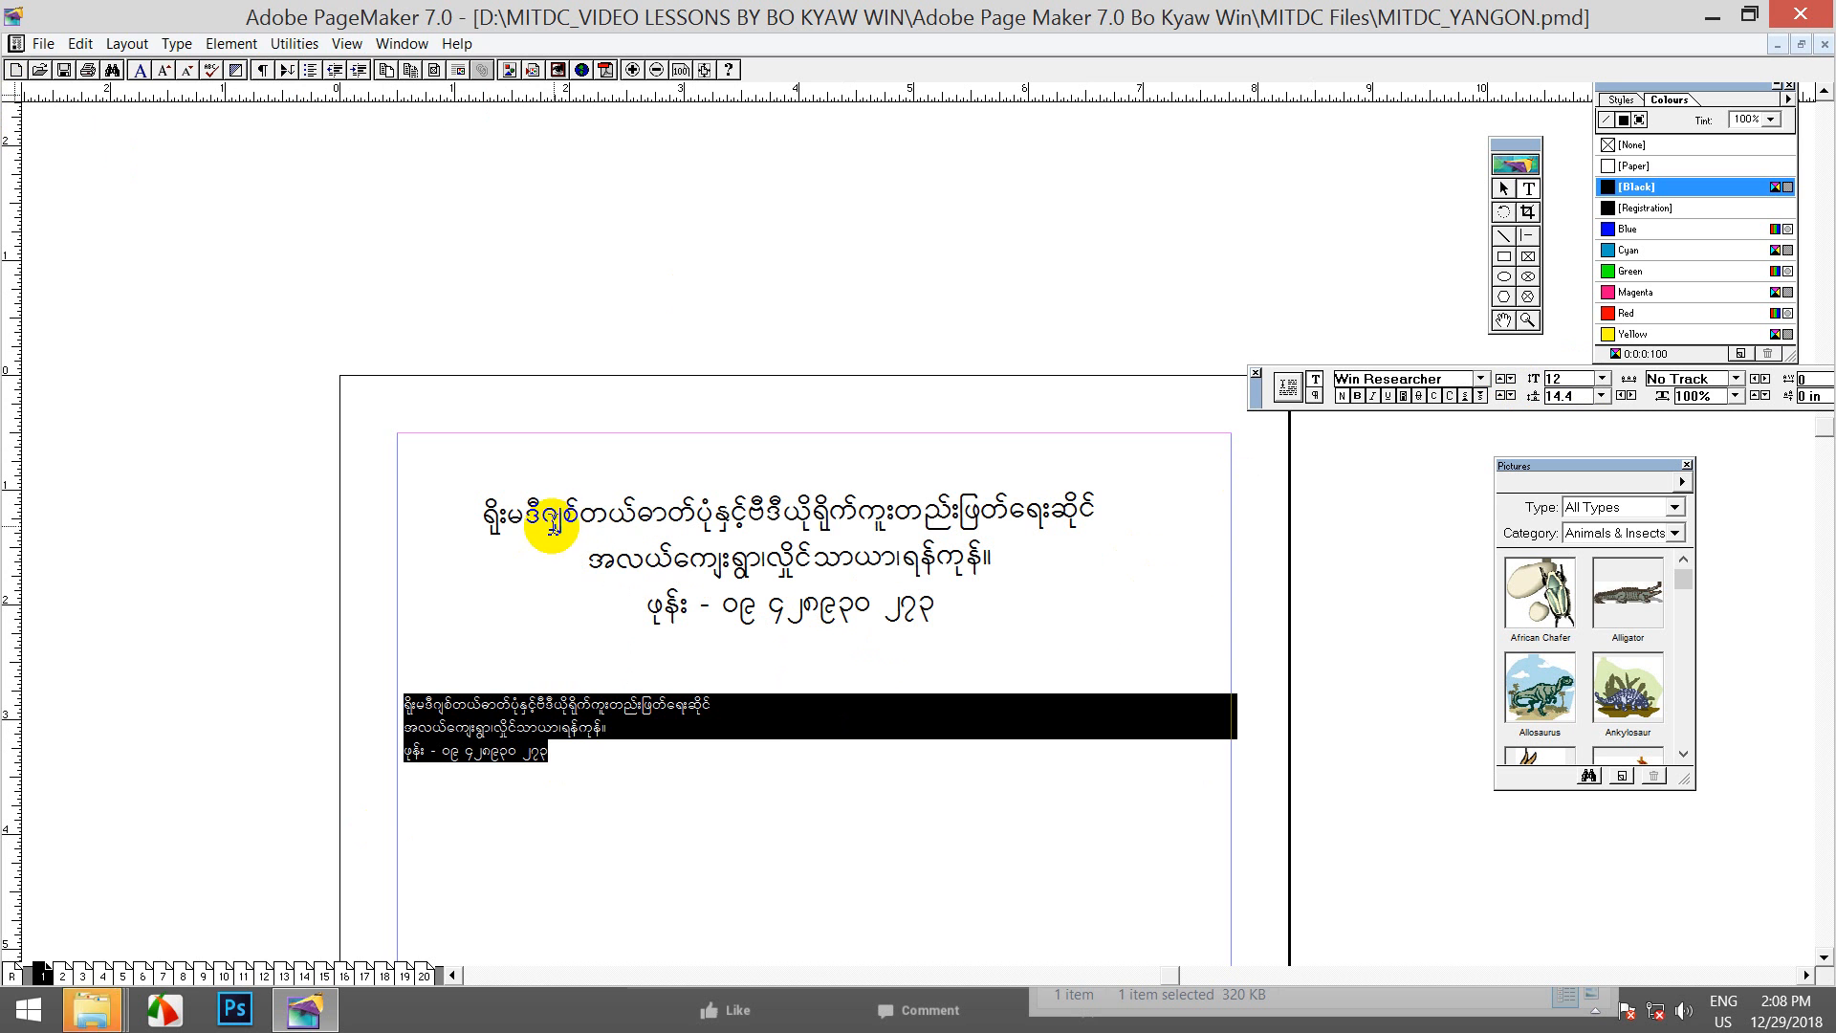
# Step: Switch to the interrupted Windows file copy, skip the problem folder for all current items, and move the progress window aside
pyautogui.click(122, 1006)
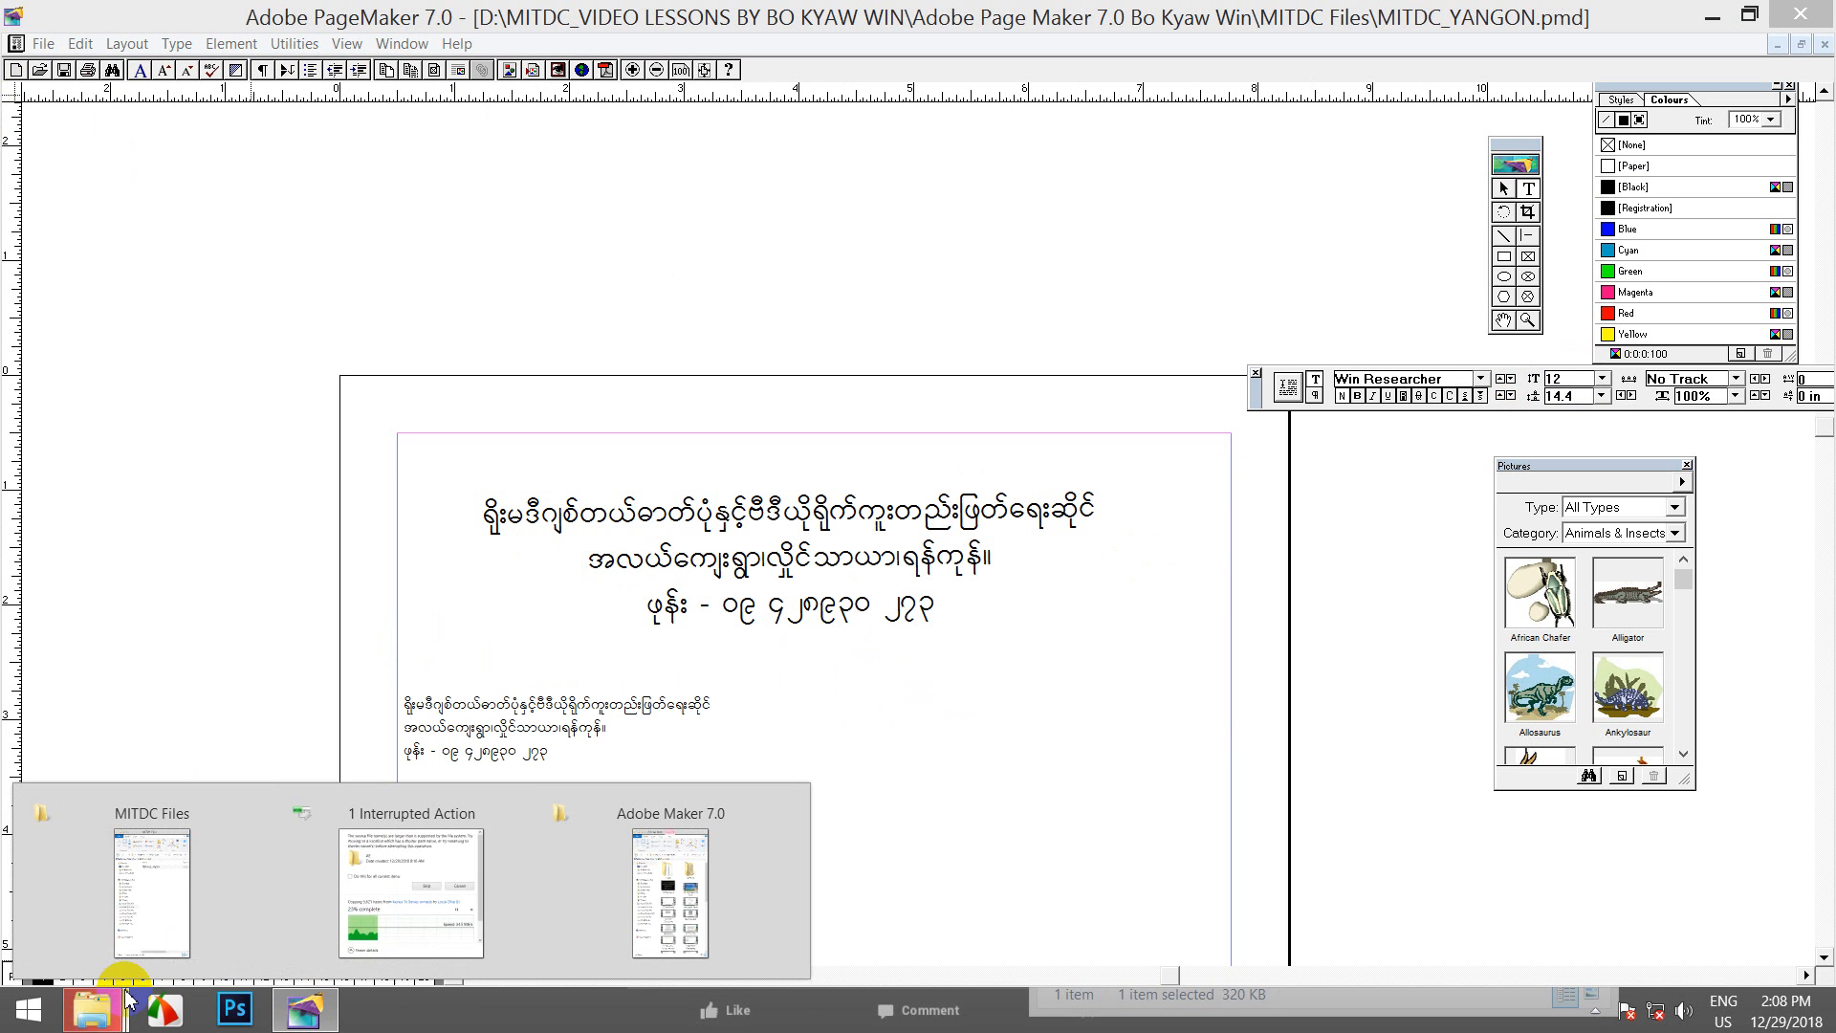
pyautogui.click(409, 909)
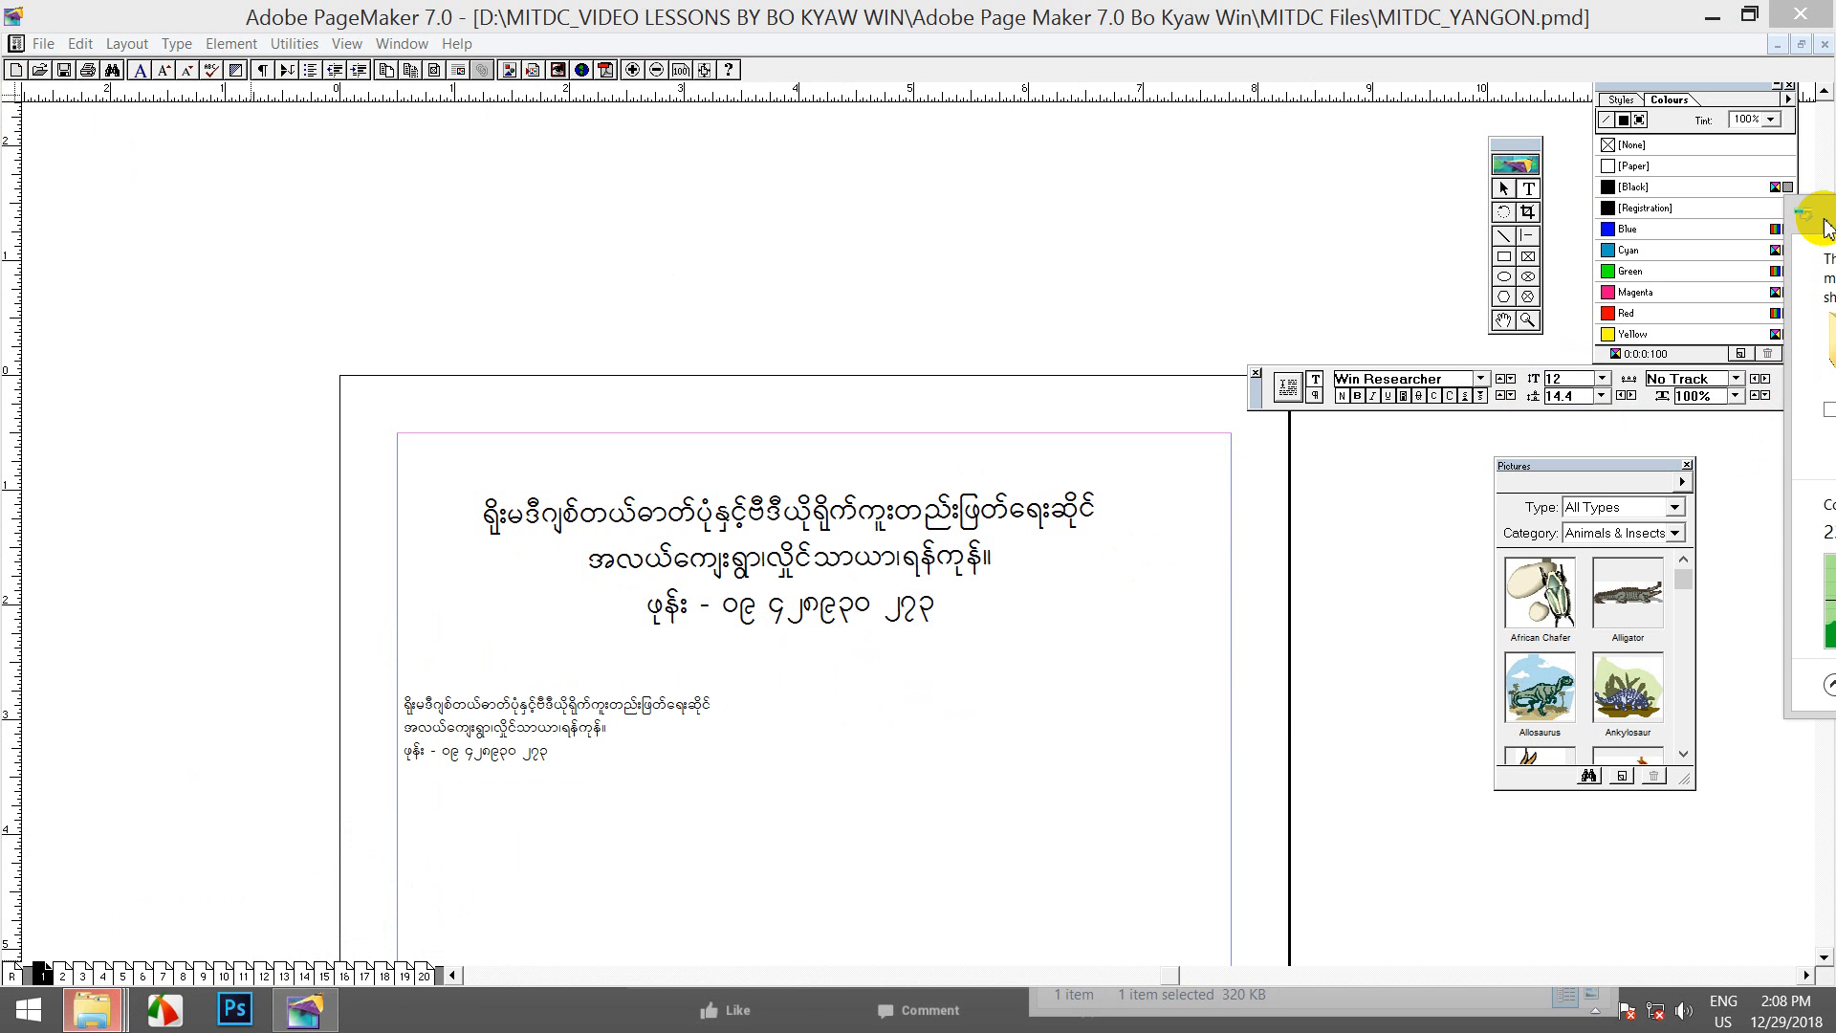
pyautogui.moveTo(1826, 228); pyautogui.dragTo(1283, 197)
pyautogui.click(1279, 397)
pyautogui.click(1535, 432)
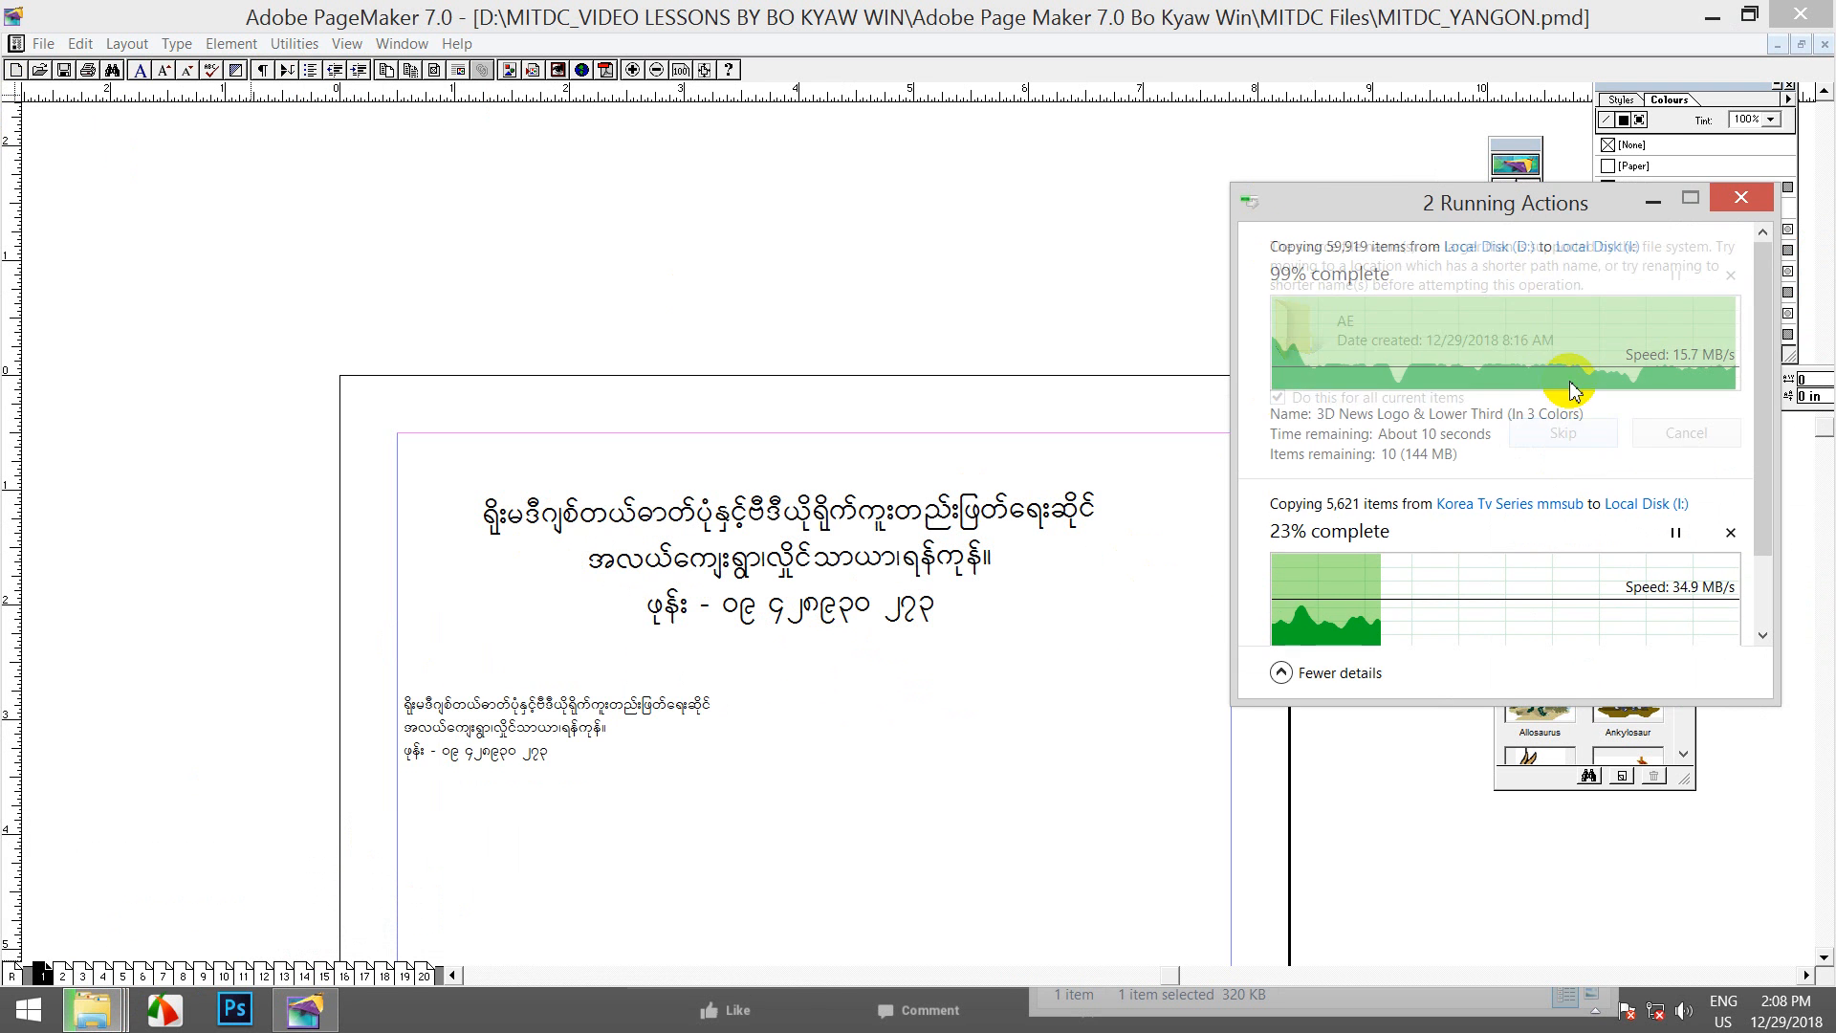
pyautogui.moveTo(1352, 200); pyautogui.dragTo(1750, 406)
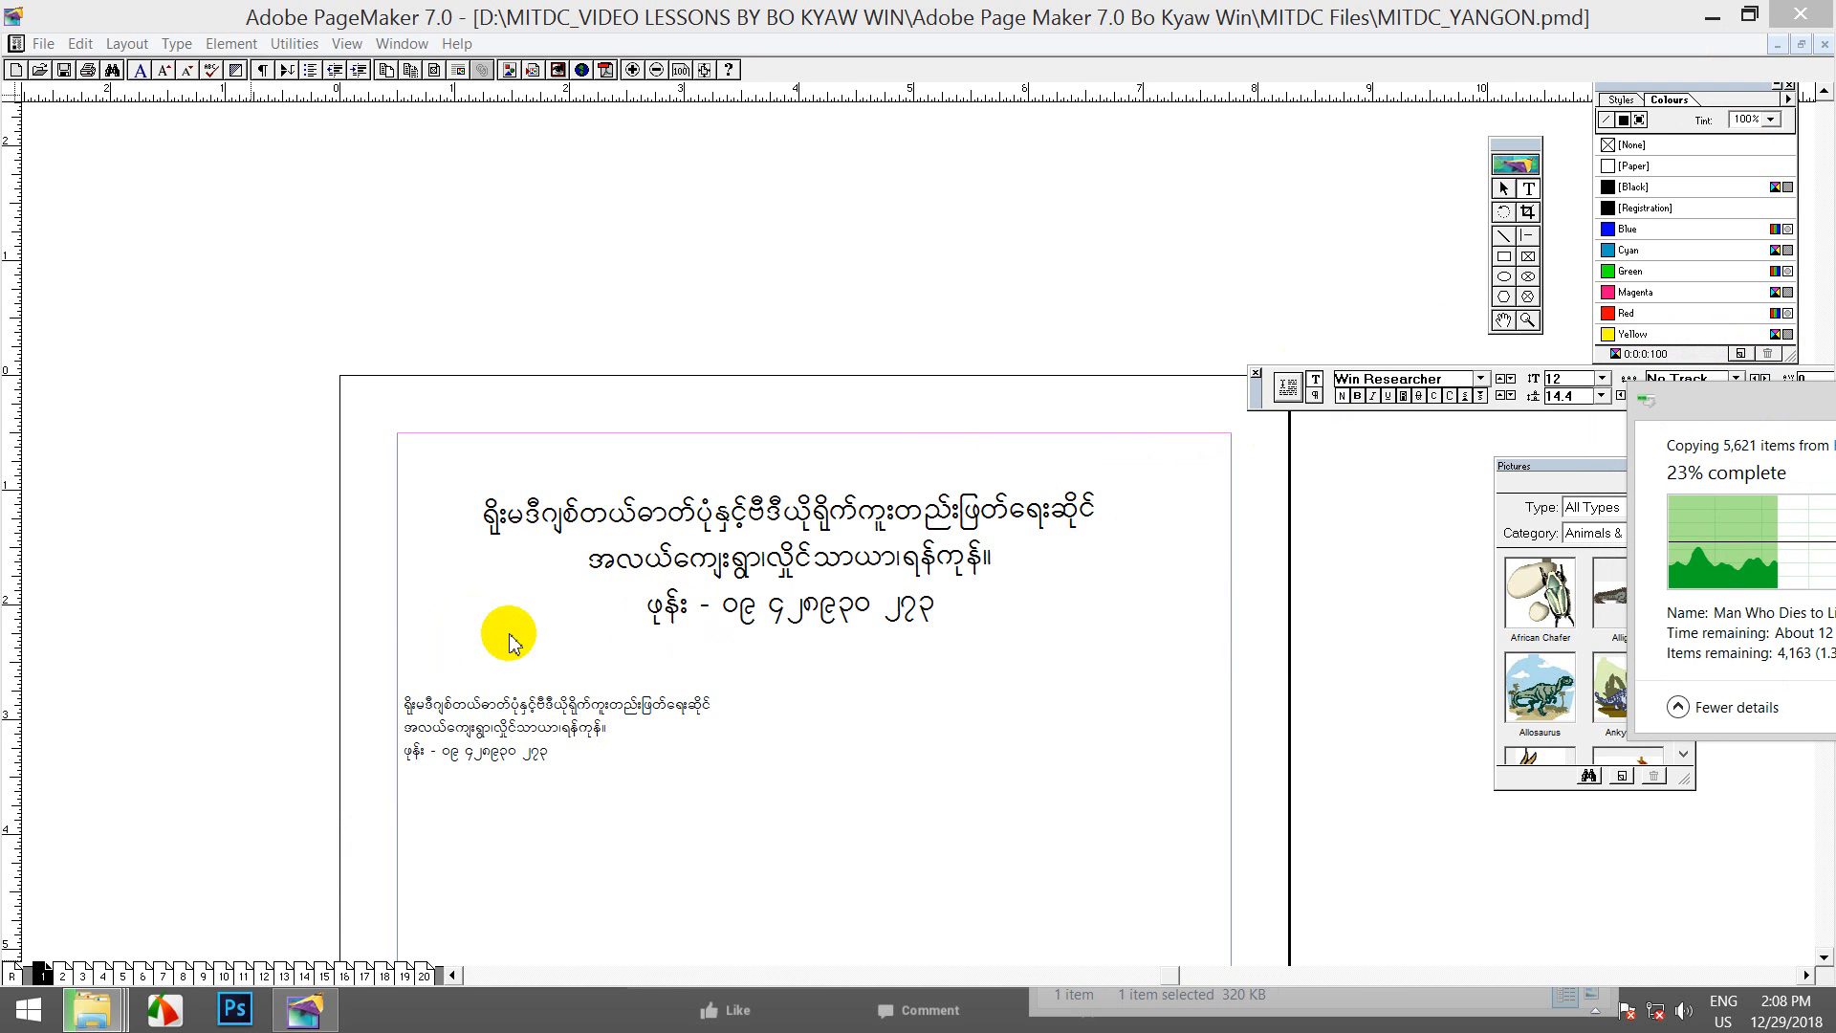
# Step: Minimise PageMaker to the desktop and empty the Recycle Bin, confirming the permanent deletion, then shift the MITDC Files window slightly
pyautogui.click(80, 44)
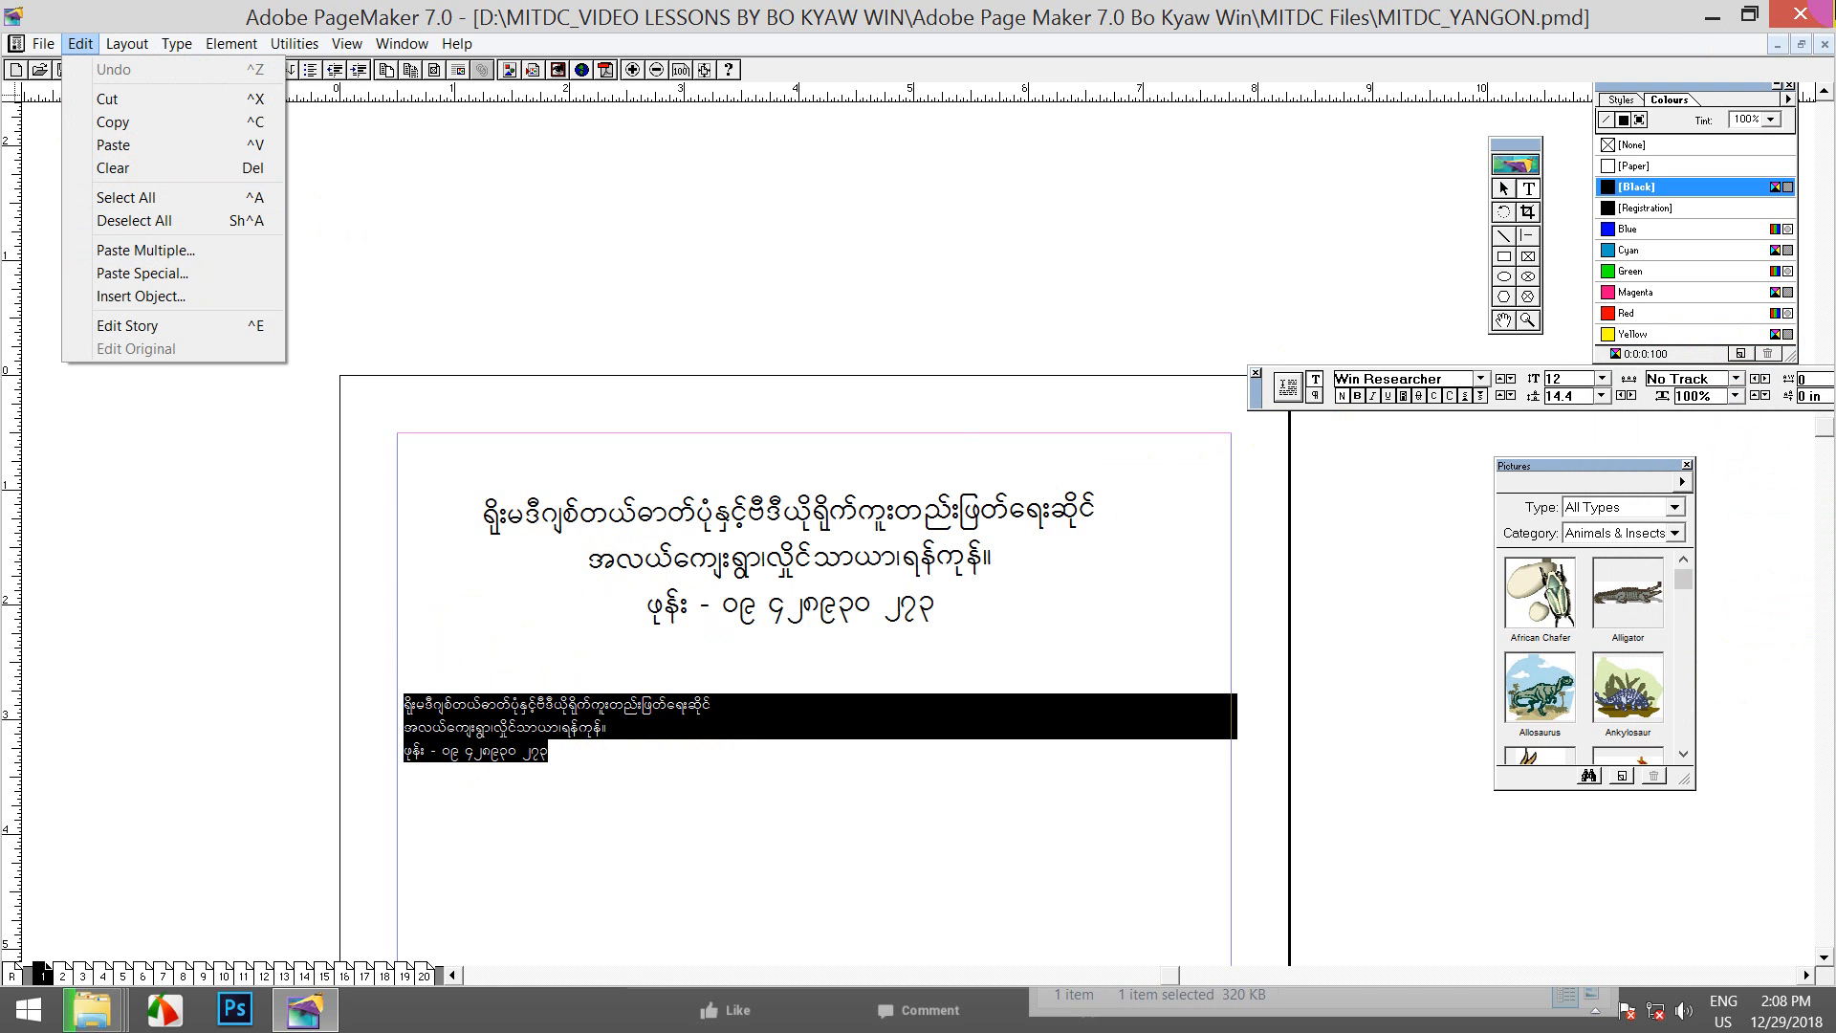
pyautogui.click(1714, 19)
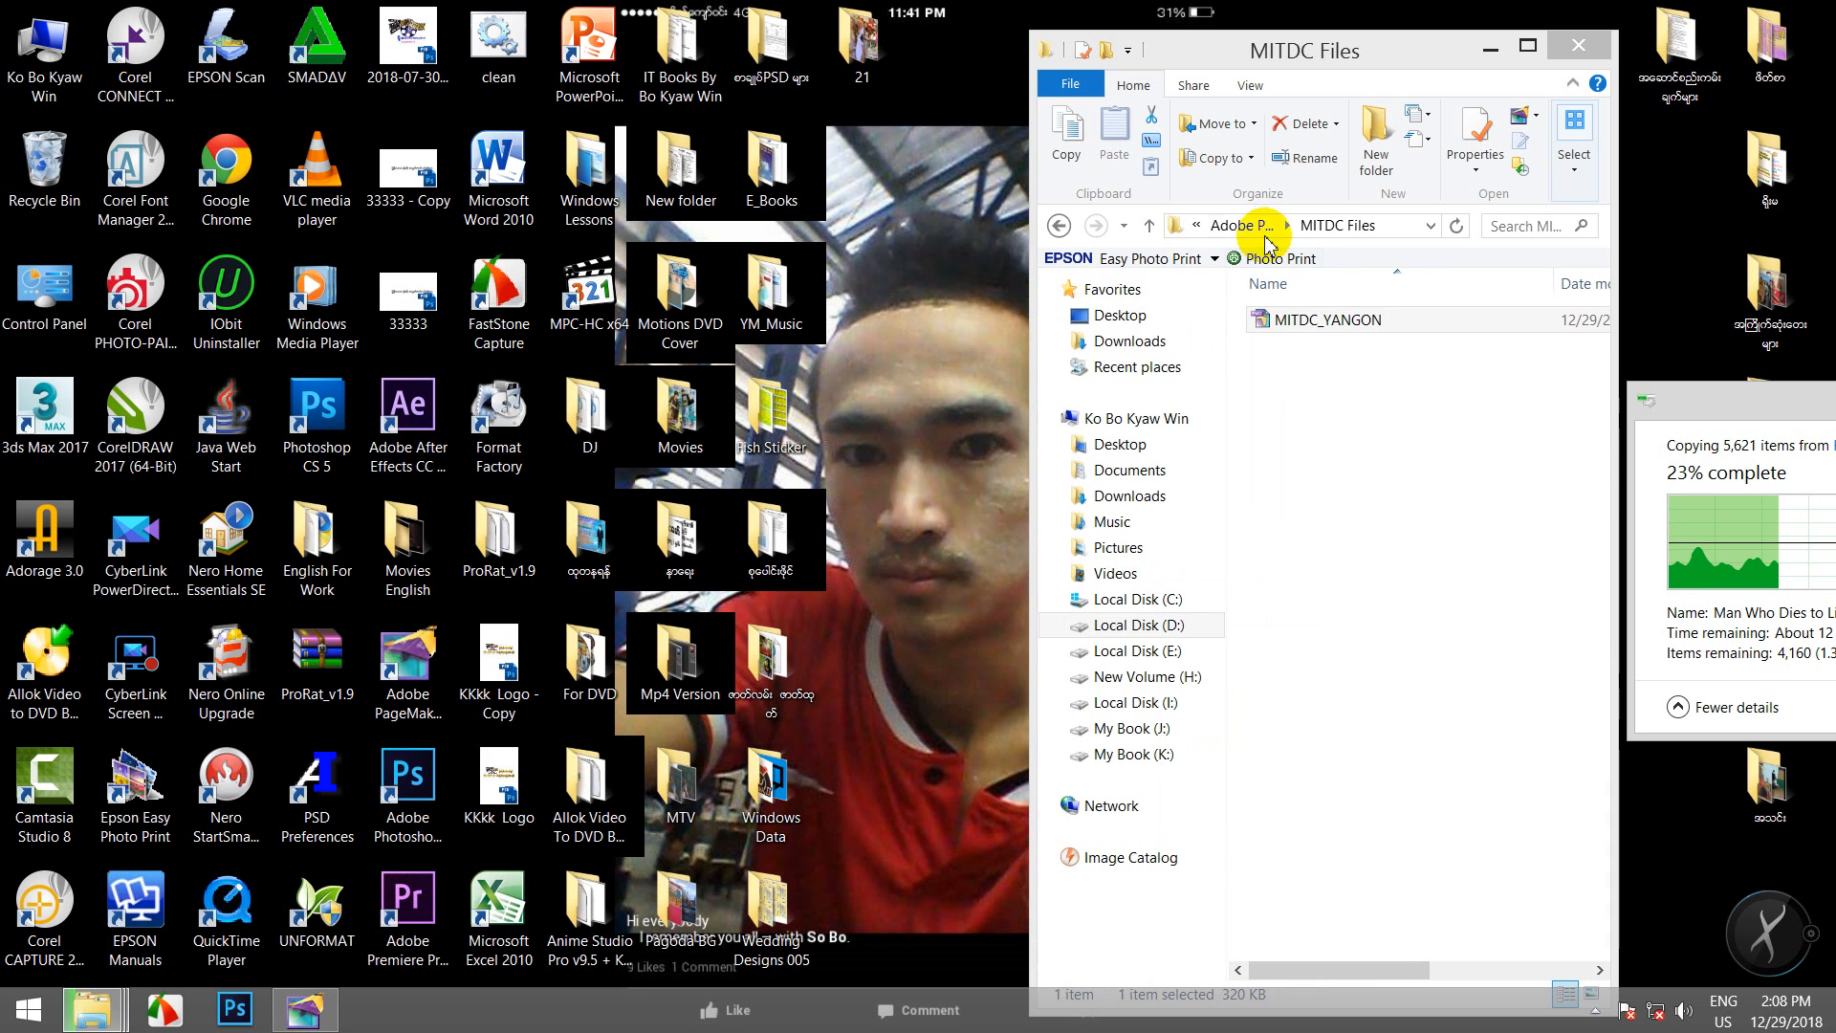
pyautogui.rightClick(47, 149)
pyautogui.click(115, 181)
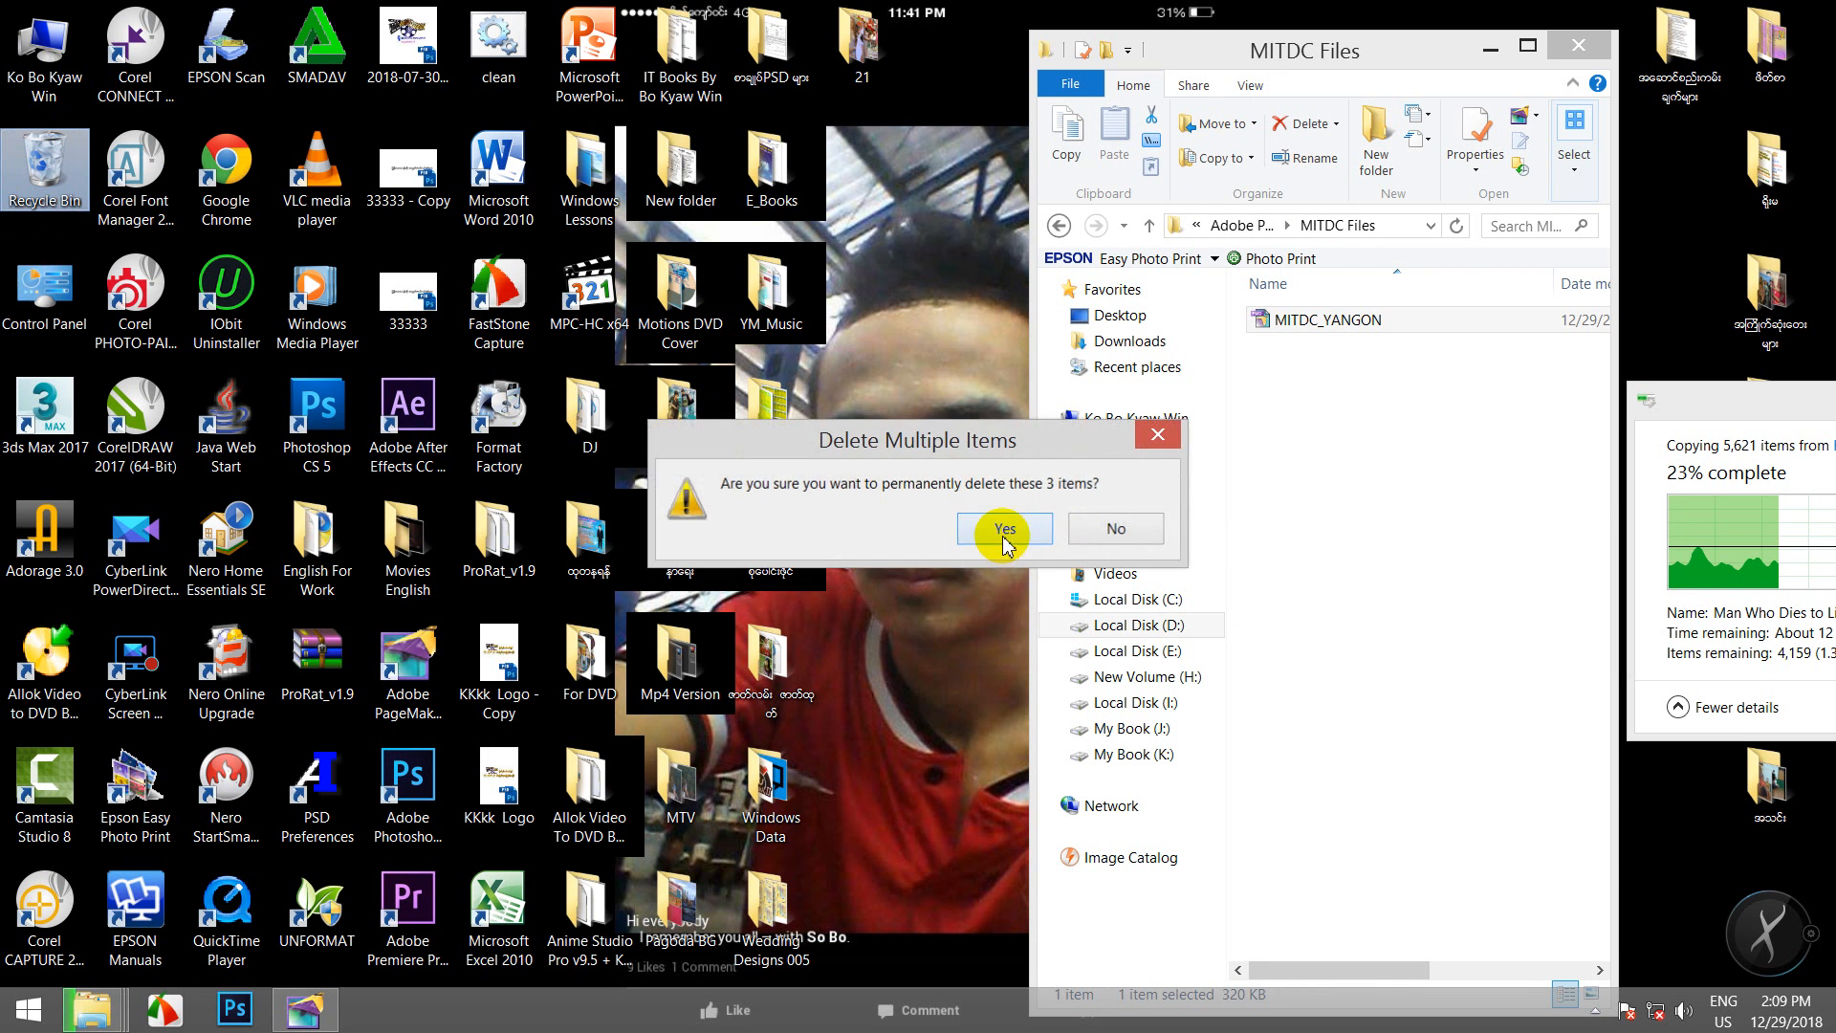
pyautogui.click(1019, 530)
pyautogui.moveTo(1423, 58)
pyautogui.mouseDown()
pyautogui.moveTo(1328, 24)
pyautogui.moveTo(1446, 72)
pyautogui.mouseUp()
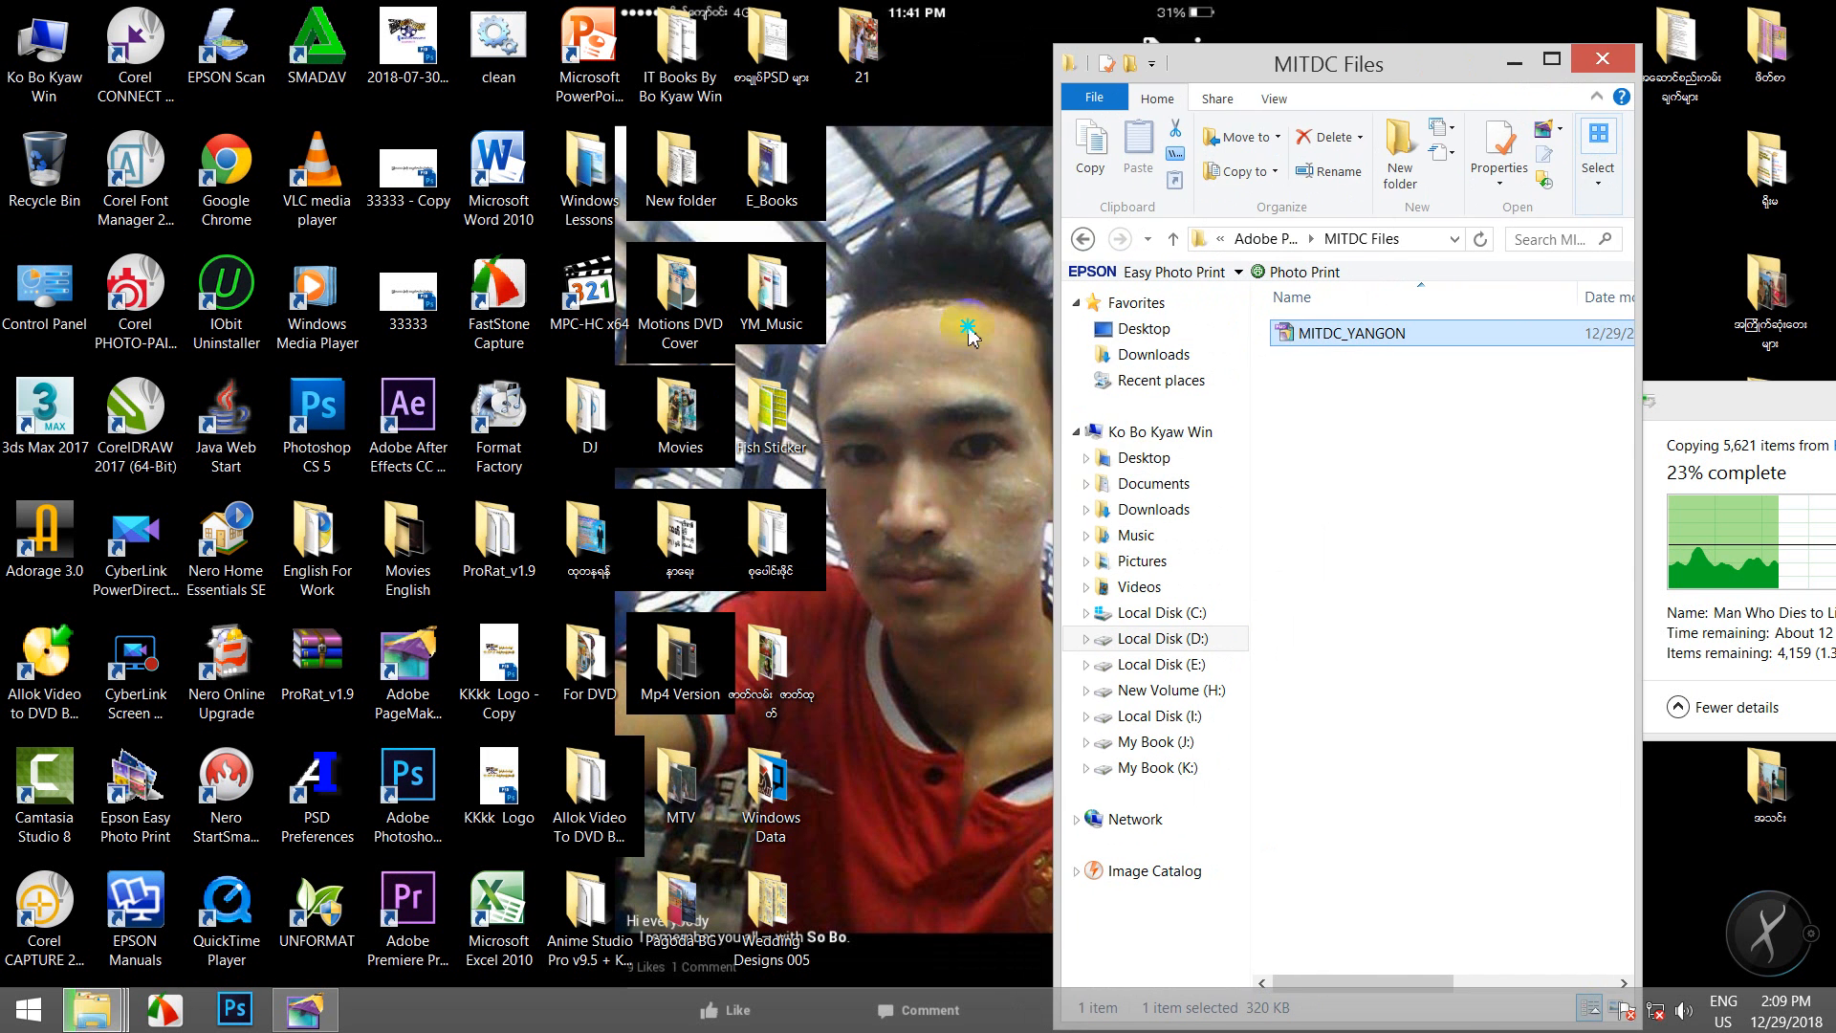